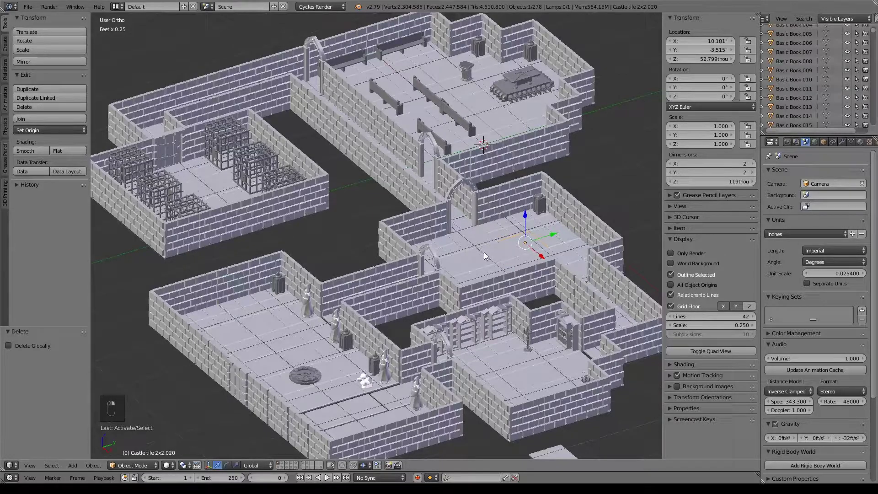
Step: Duplicate the selected 2x2 castle floor tile in place, moving the copy to an empty layer and showing that layer
key("shift+d")
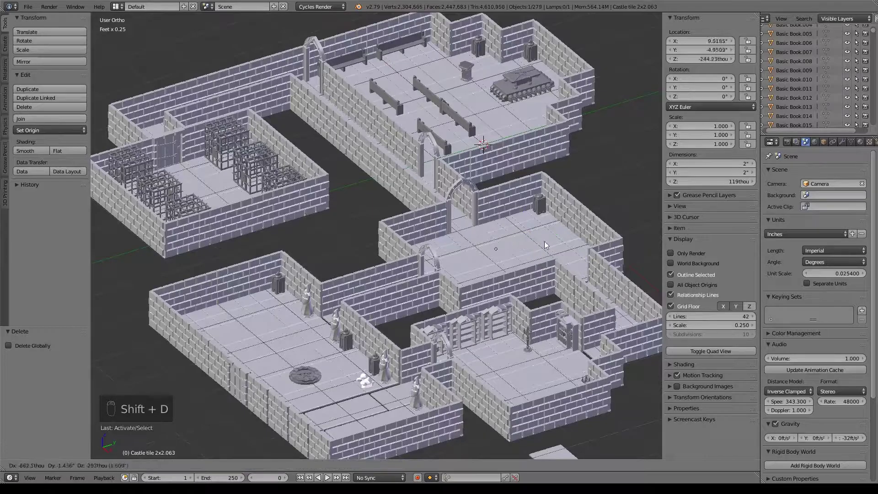
right_click(556, 206)
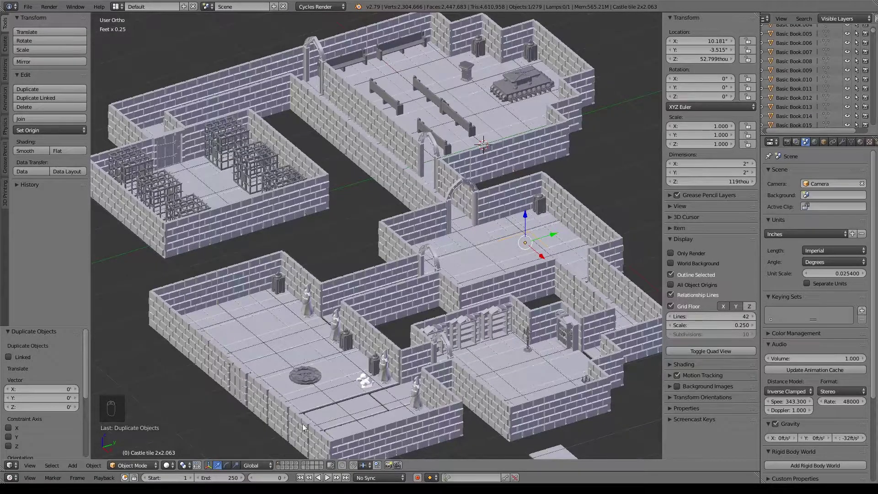
key("m")
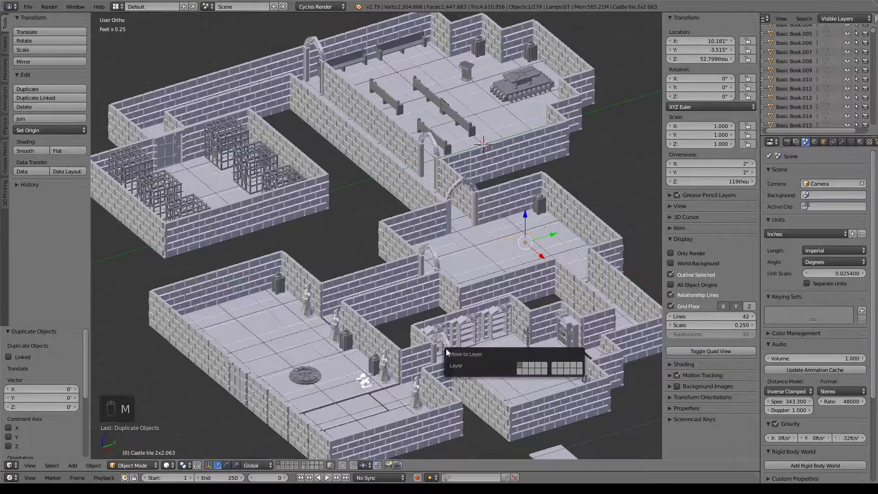
left_click(553, 371)
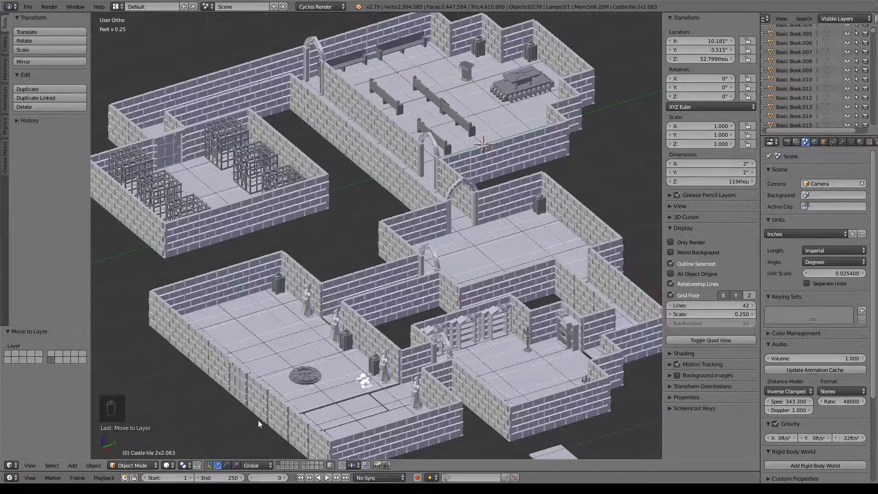
left_click(302, 467)
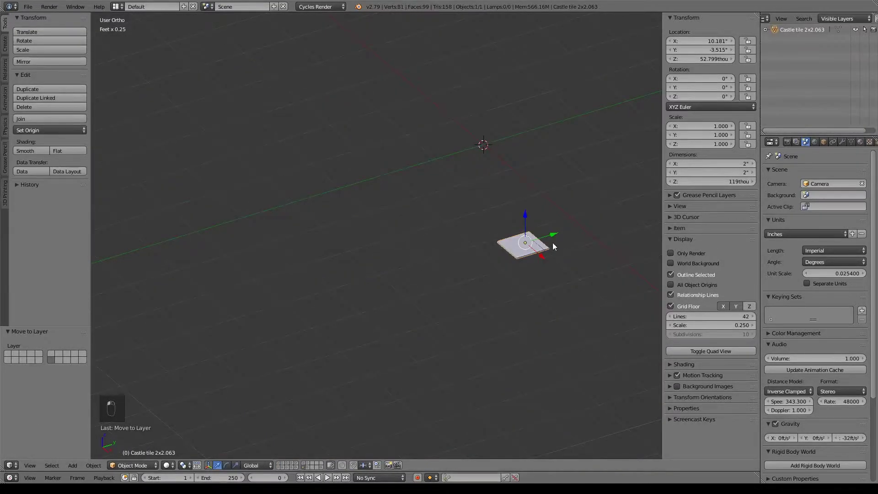
Step: Move the duplicated tile away from the origin to about X -6 inches and Y 0.24 inches
left_click_drag(540, 255, 441, 108)
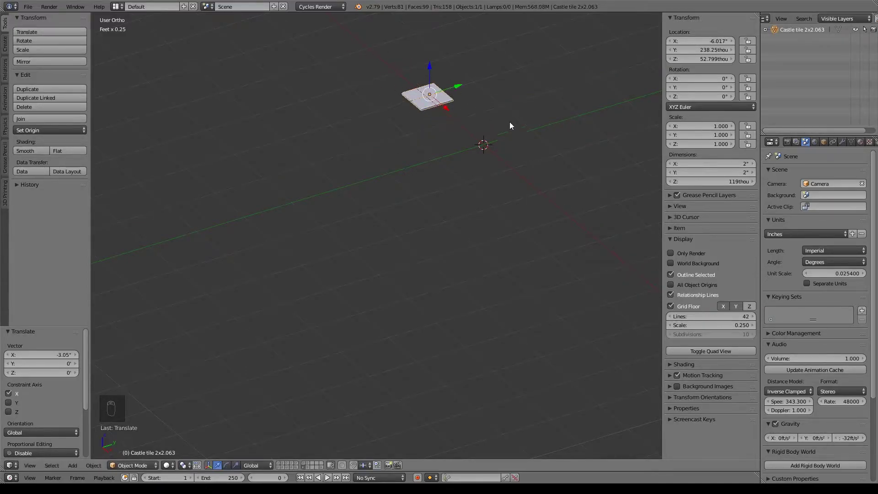
scroll(494, 190, "up", 3)
middle_click_drag(545, 85, 446, 249, "shift")
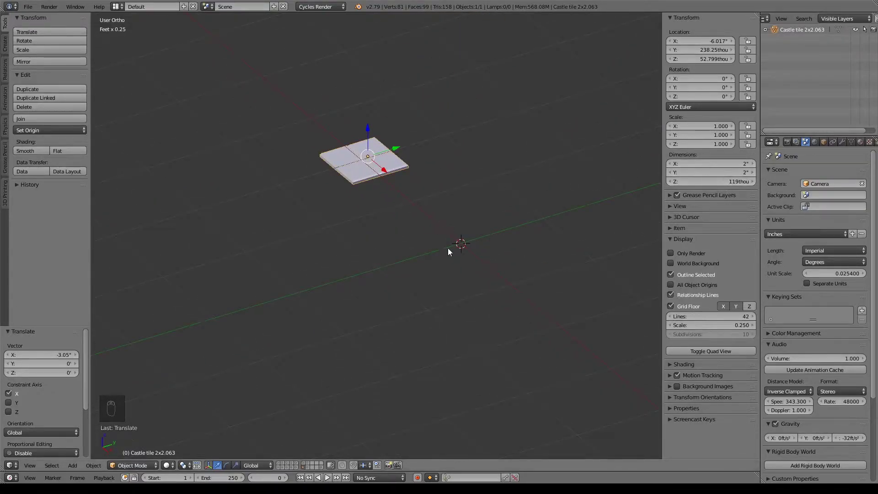
Step: Add a plane at the origin and set its X and Y dimensions to 1 inch each
key("shift+a")
mouse_move(448, 255)
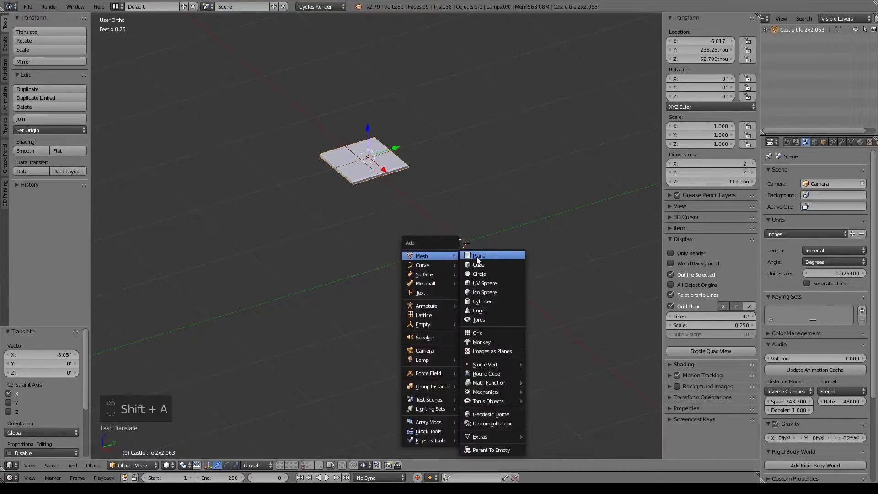
left_click(467, 255)
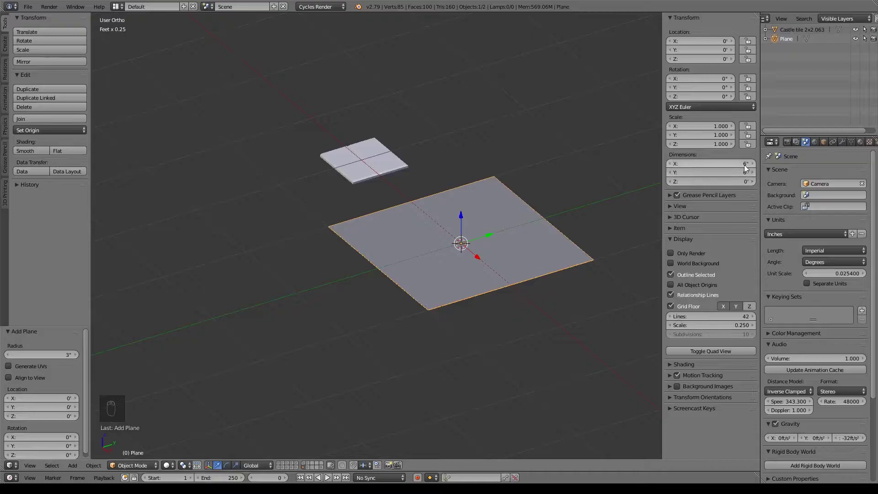
left_click(744, 164)
type("1")
key("Return")
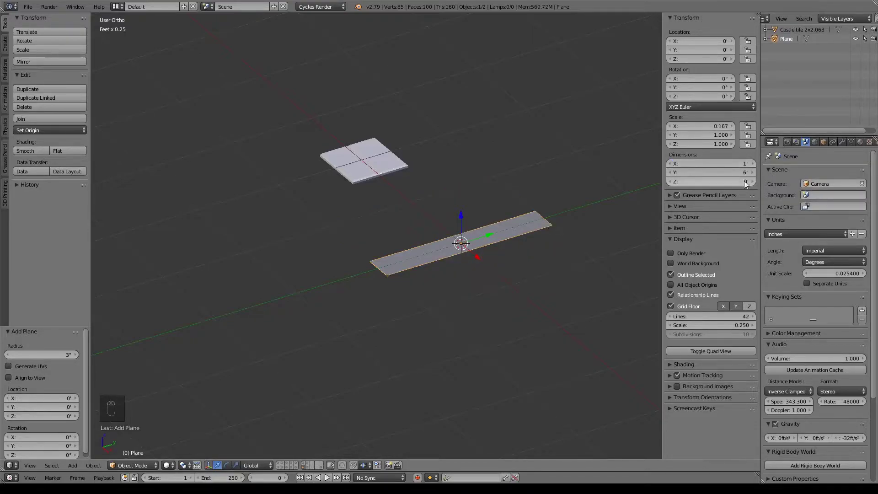
left_click(740, 173)
type("1")
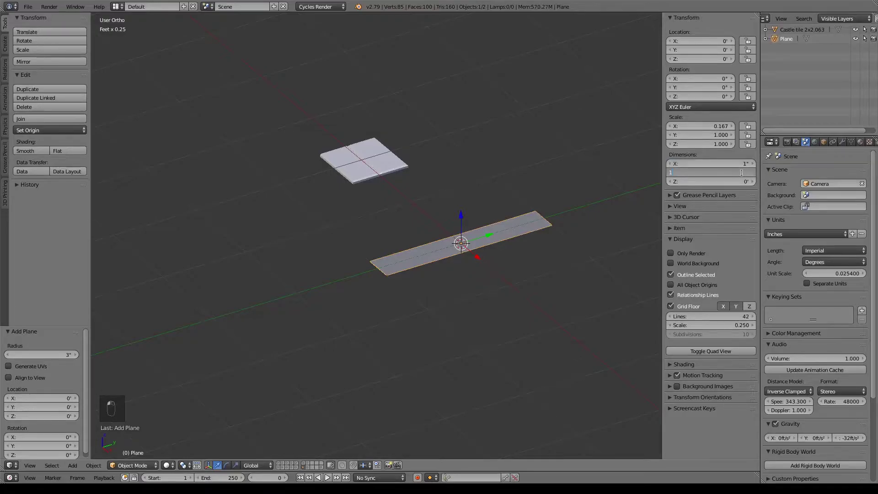
key("Return")
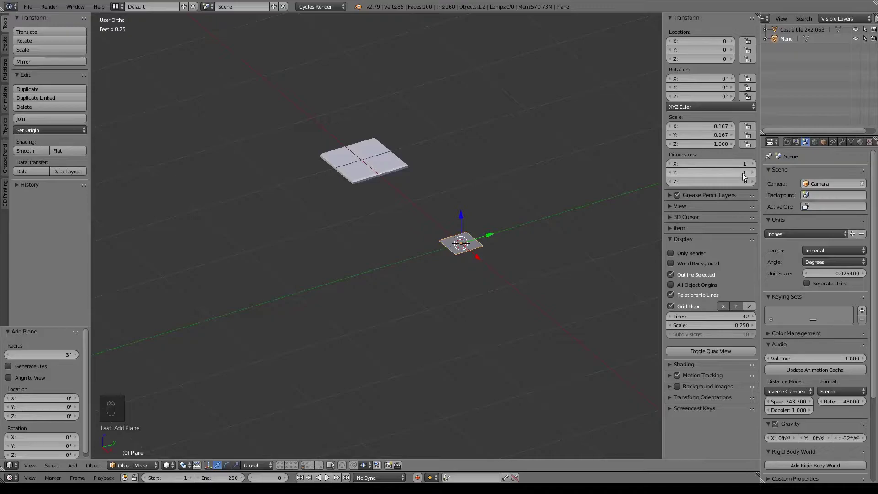
key("KP_4")
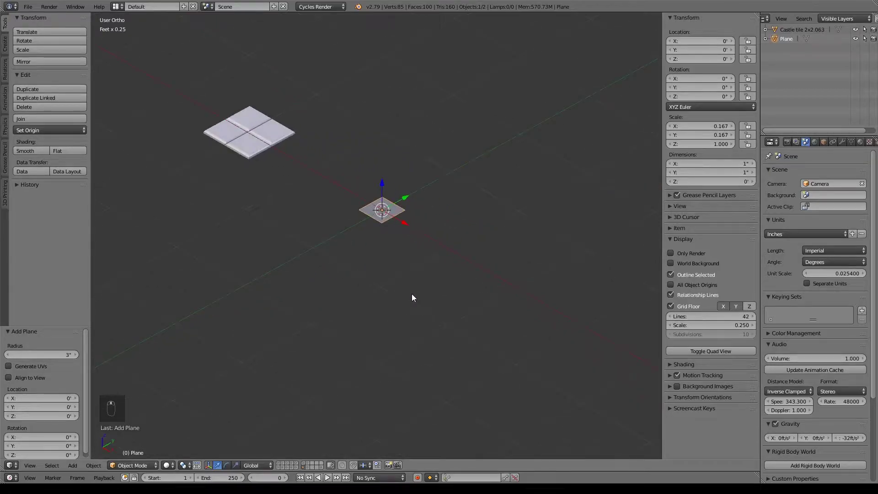
key("KP_Decimal")
scroll(413, 294, "down", 3)
middle_click_drag(357, 268, 461, 245, "shift")
scroll(521, 253, "down", 4)
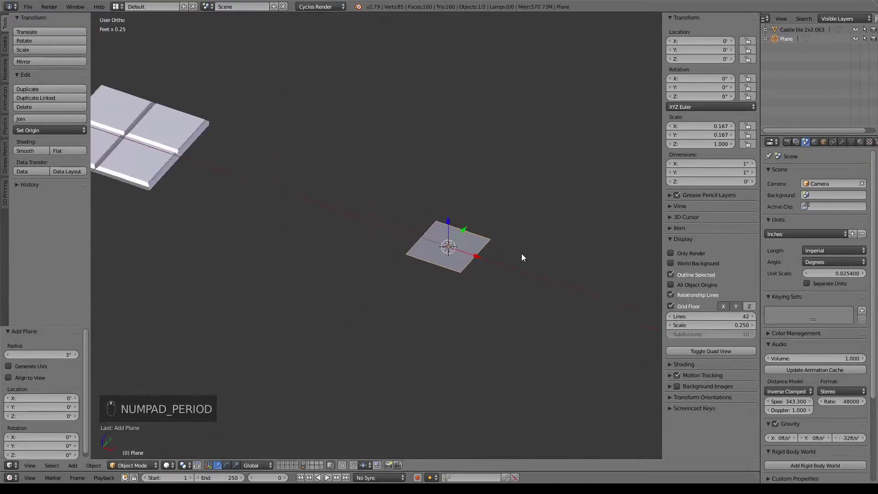
middle_click_drag(222, 184, 231, 191, "shift")
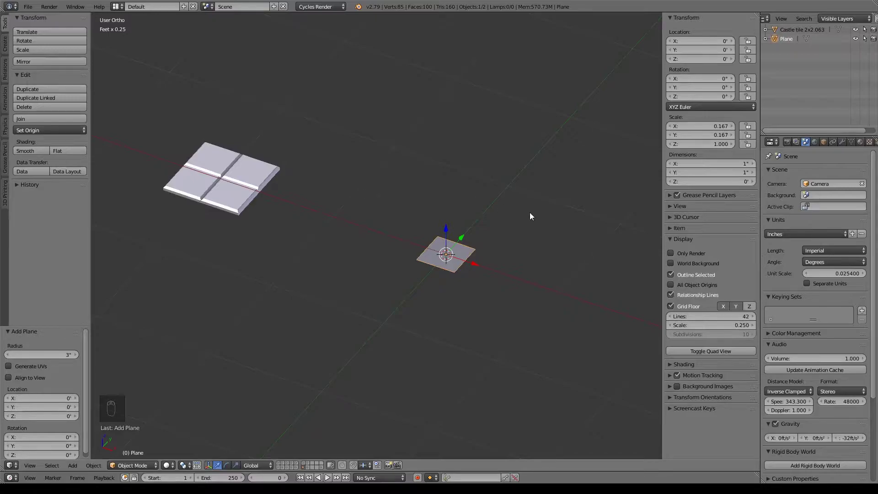
Step: Show the plane's modifier settings and rename the plane as Floor Puzzle
left_click(841, 143)
double_click(786, 40)
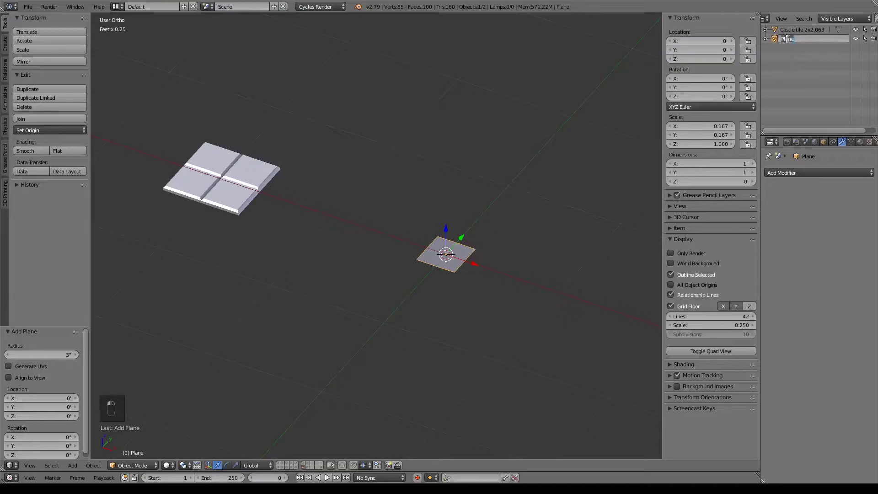
type("T")
type("o")
type("zel")
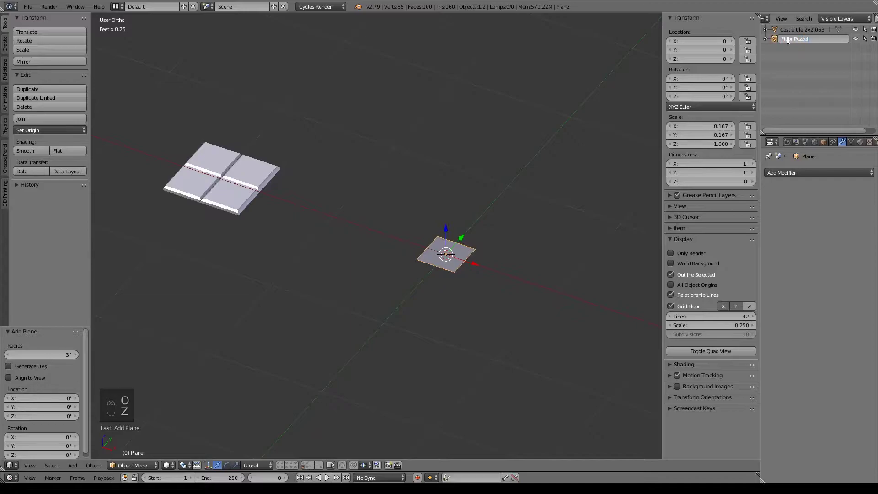
key("BackSpace")
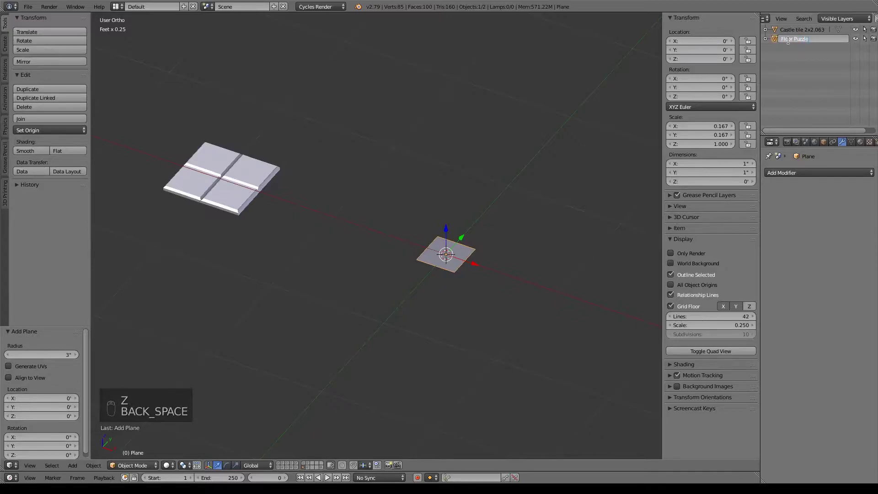
key("Return")
Step: Add an Array modifier to the Floor Puzzle plane
left_click(792, 173)
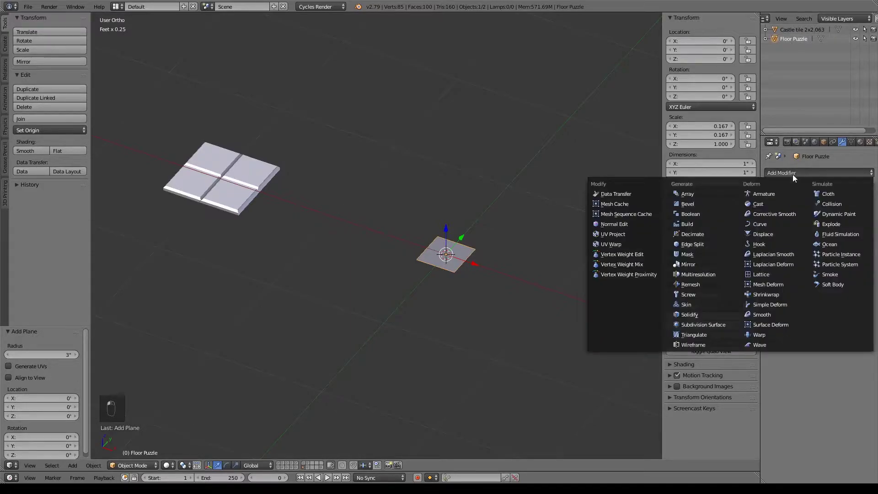
left_click(701, 193)
mouse_move(434, 292)
middle_mouse_down()
mouse_move(420, 306)
mouse_move(460, 278)
mouse_move(450, 287)
middle_mouse_up()
scroll(468, 289, "up", 4)
middle_click_drag(517, 259, 386, 271, "shift")
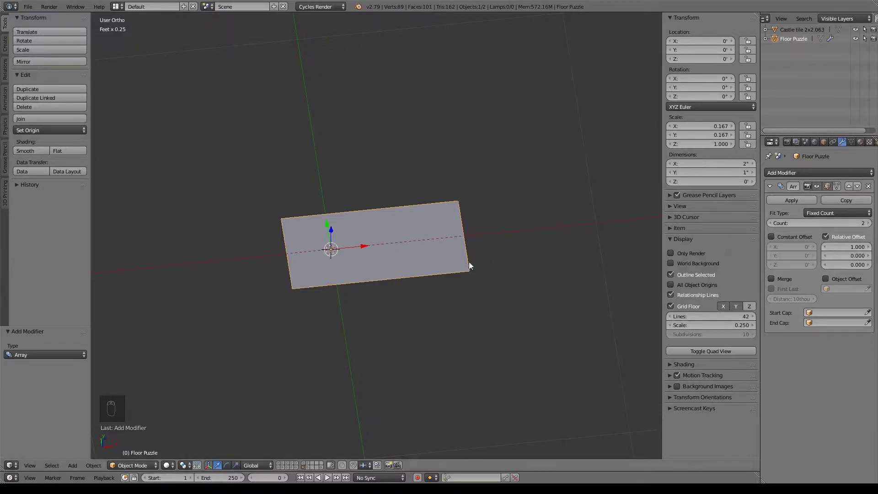
scroll(500, 261, "down", 4)
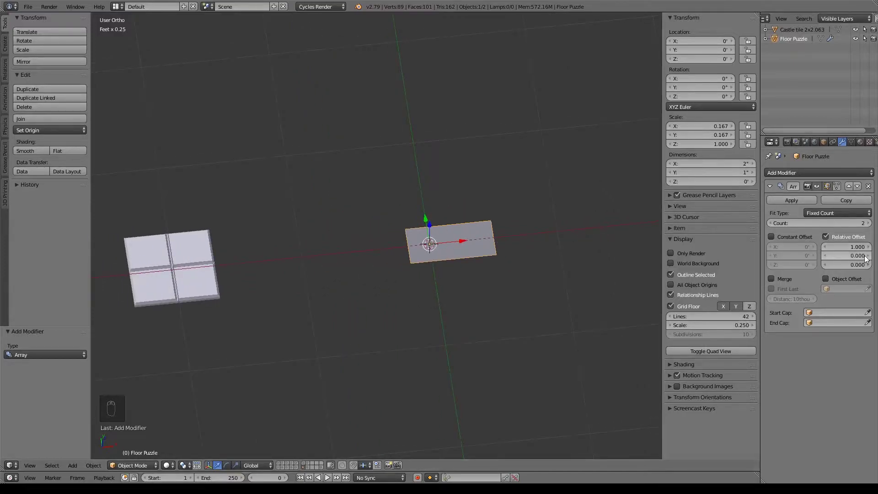
Step: Try an array count of 5 on the plane and return the count to 2
left_click(868, 223)
left_click(869, 223)
left_click(869, 224)
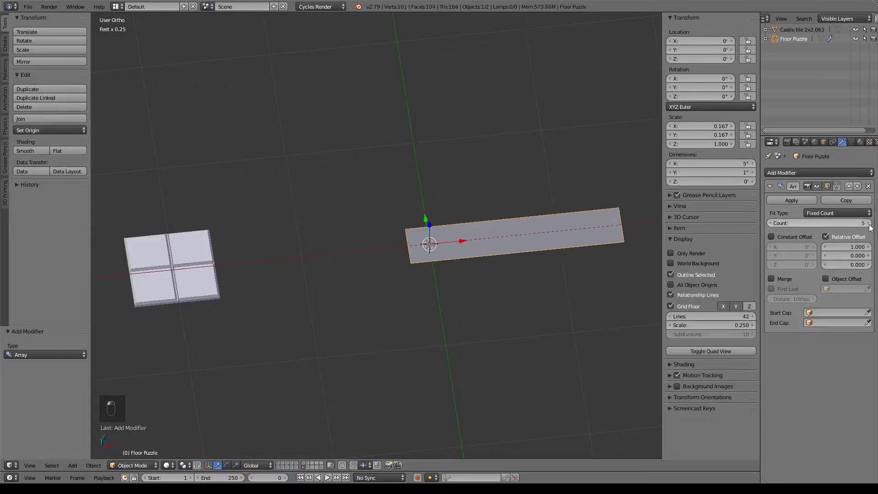
left_click(771, 224)
left_click(771, 224)
left_click(771, 224)
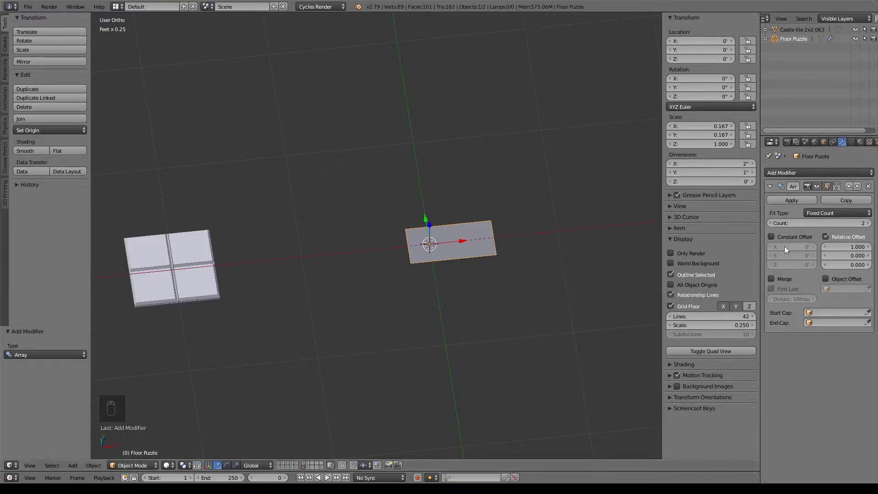
Step: Try a relative Y offset of 1 on the array and return it to 0
left_click(847, 255)
type("1")
key("Return")
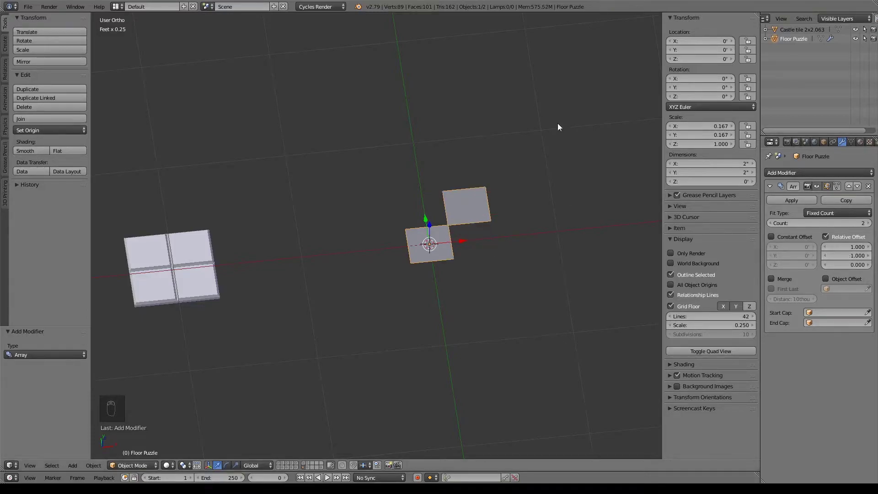
type("0")
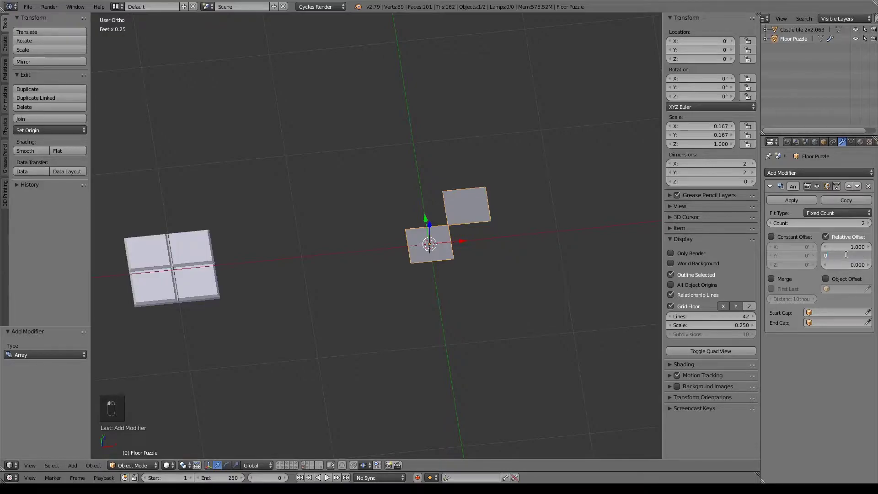
key("Return")
Step: Add a second Array modifier with relative offsets of X 0 and Y 1, and enable Merge on both arrays
left_click(799, 170)
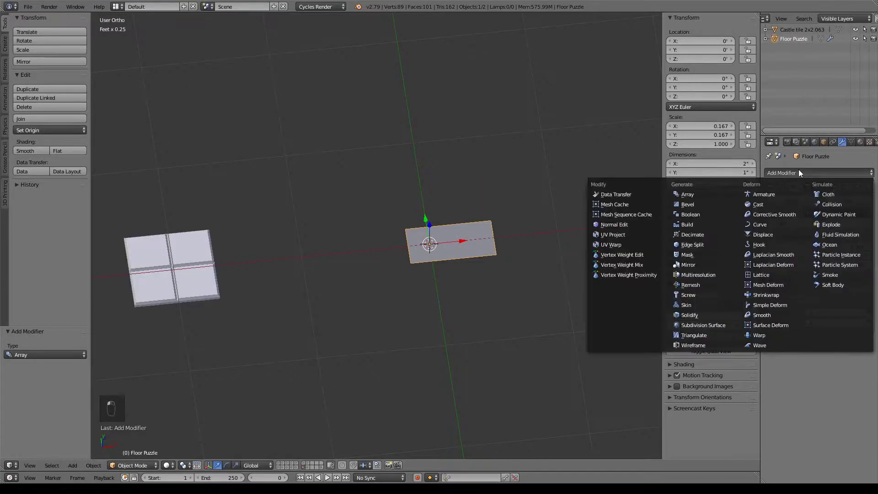
left_click(693, 196)
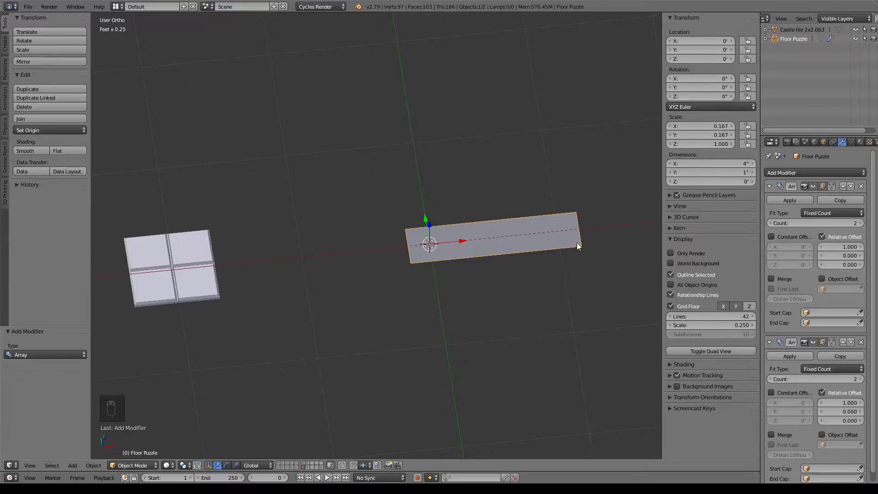
scroll(838, 408, "down", 1)
left_click(833, 391)
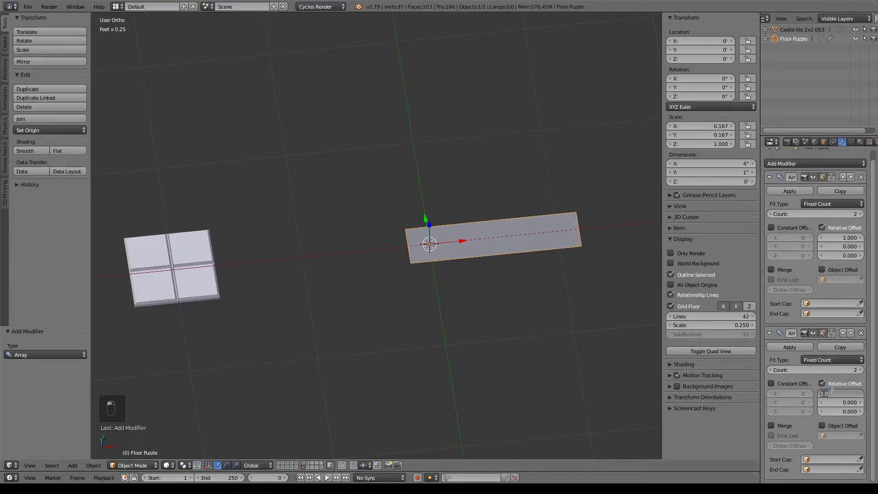
type("0")
key("Return")
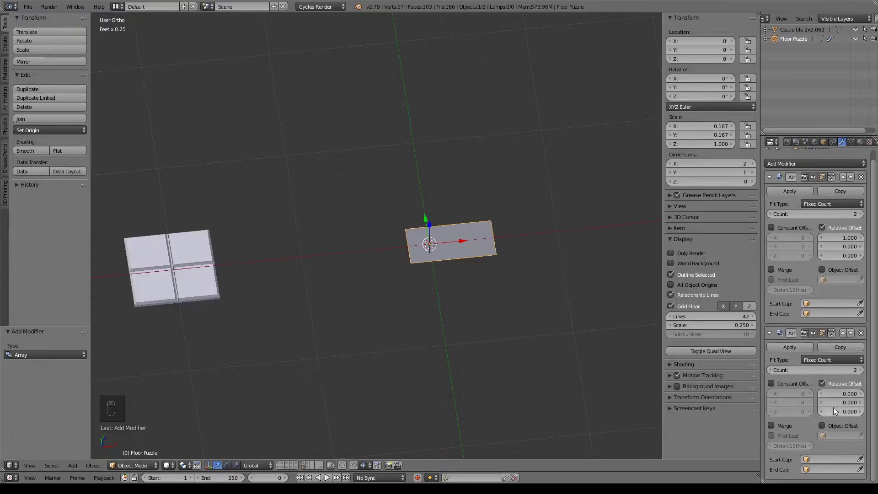
left_click(832, 403)
type("1")
key("Return")
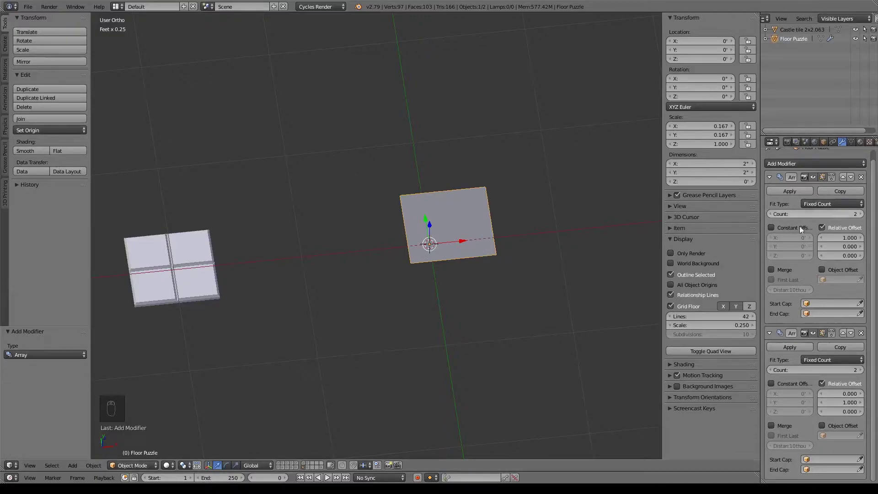
left_click(772, 270)
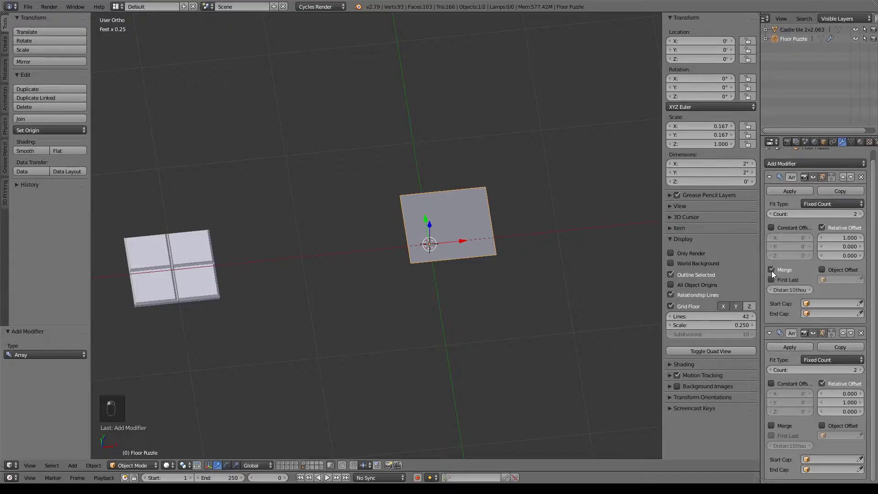
left_click(771, 426)
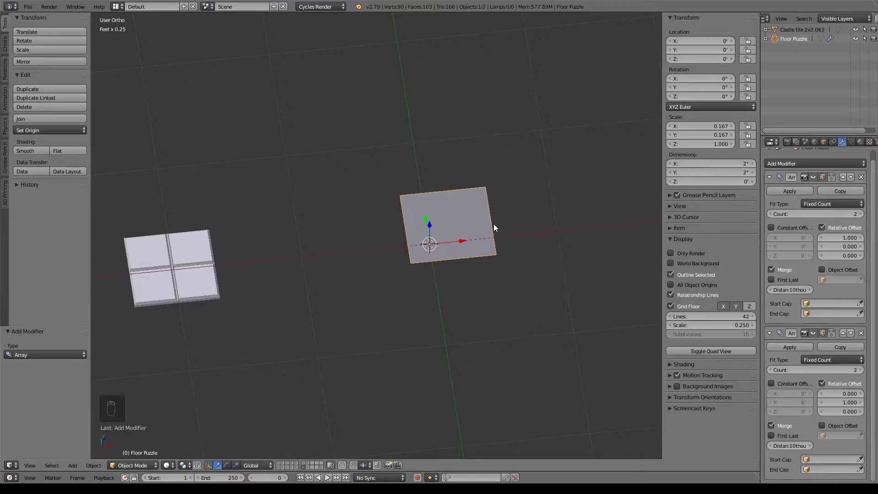
Step: Extrude the base square upward and lower its top face to a thickness of about 278 thou
key("Tab")
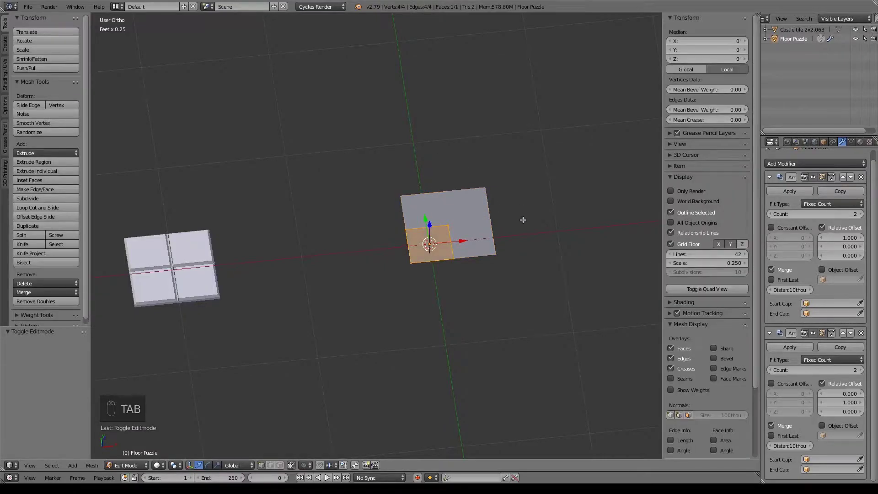
scroll(535, 298, "up", 5)
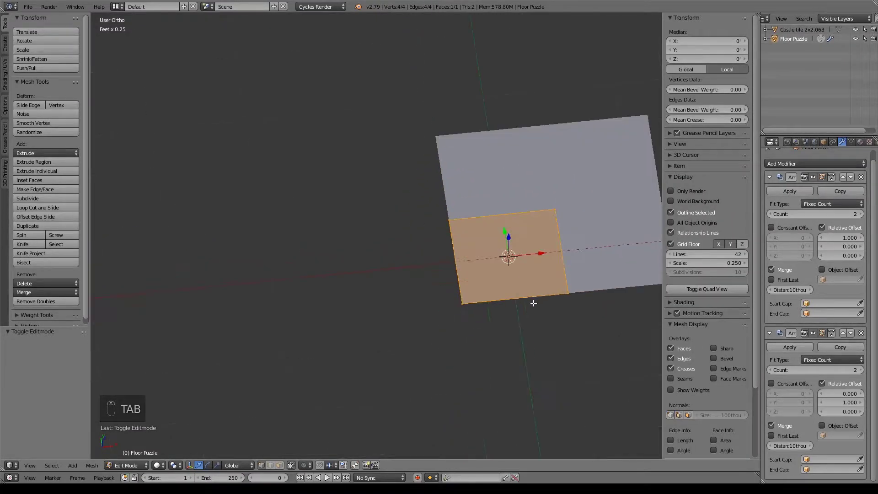
key("KP_Decimal")
key("KP_1")
scroll(514, 284, "down", 4)
key("e")
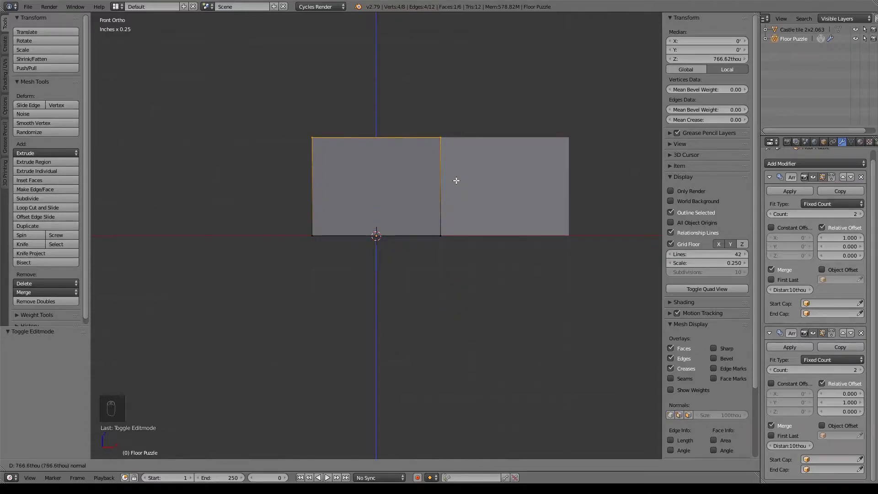
left_click(456, 180)
left_click_drag(378, 104, 375, 165)
key("Tab")
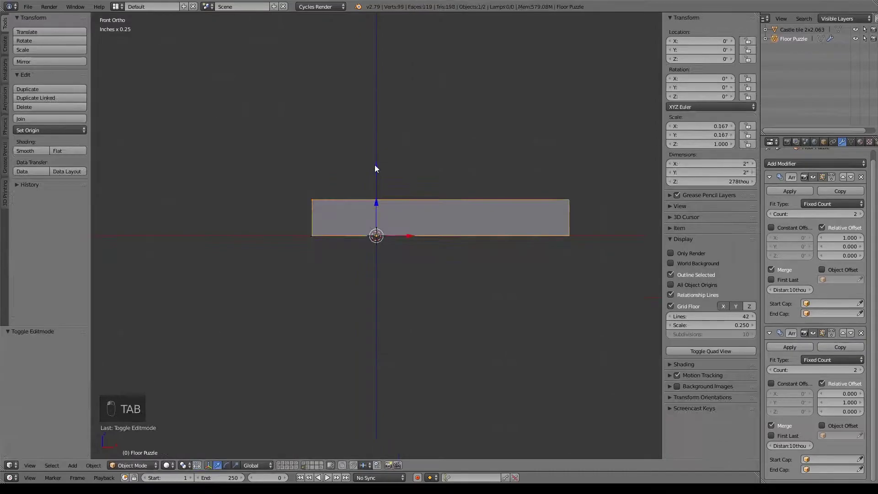
Step: Check the castle tile's Z dimension and reselect the Floor Puzzle object
middle_click_drag(544, 232, 393, 225)
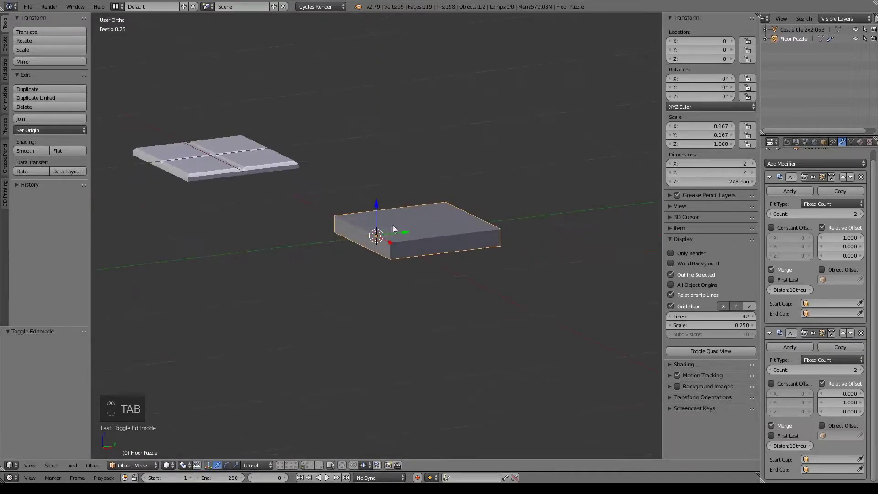
right_click(229, 167)
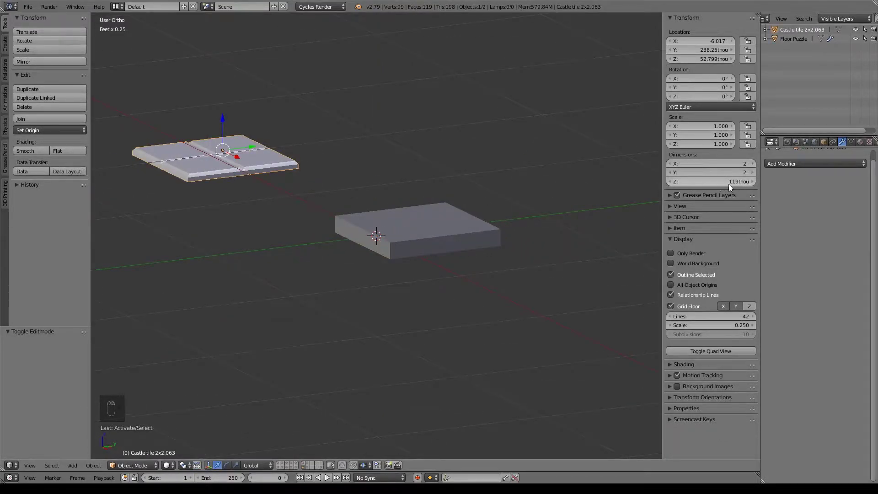
right_click(441, 231)
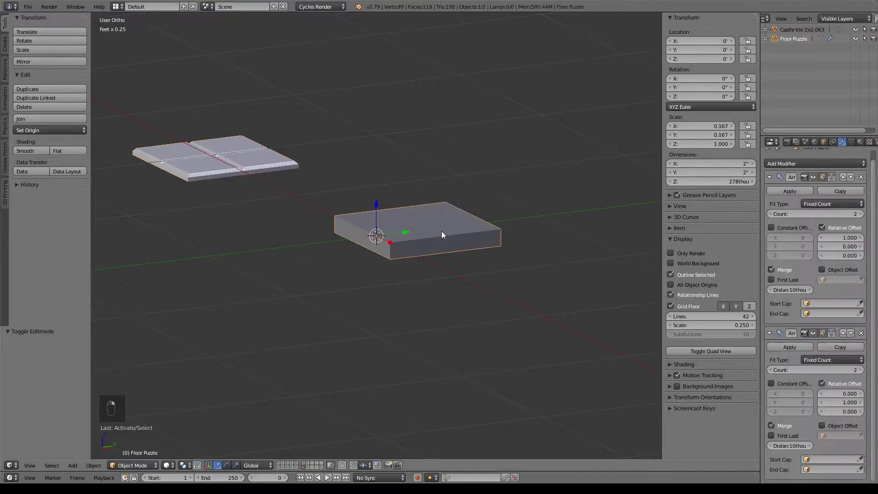
left_click(722, 181)
type(".119")
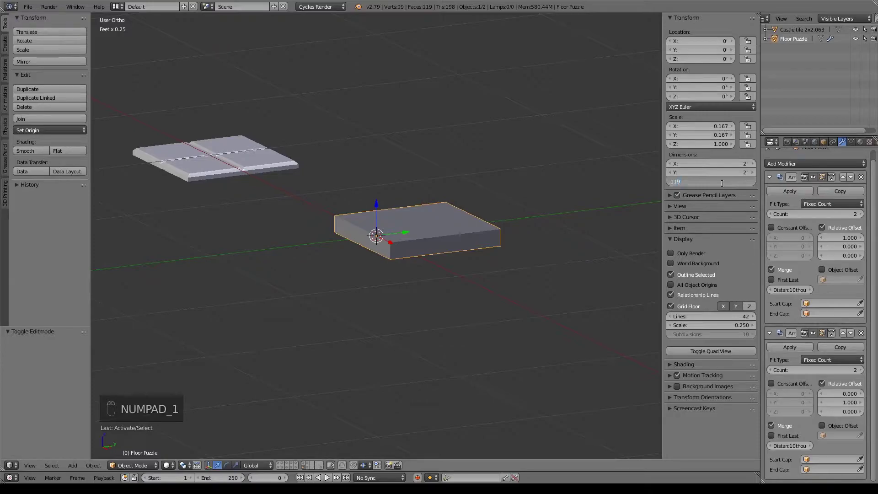
key("Return")
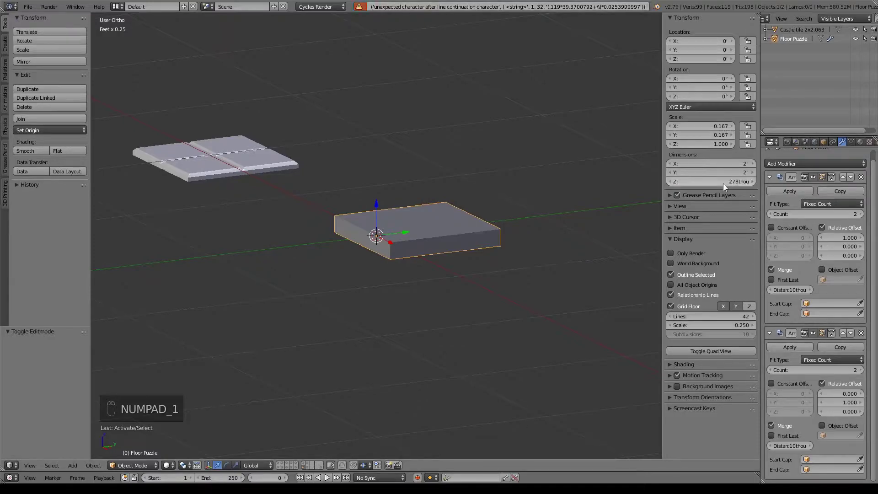
Step: Set the Floor Puzzle's Z dimension to .119"
left_click(722, 182)
type(".119\"")
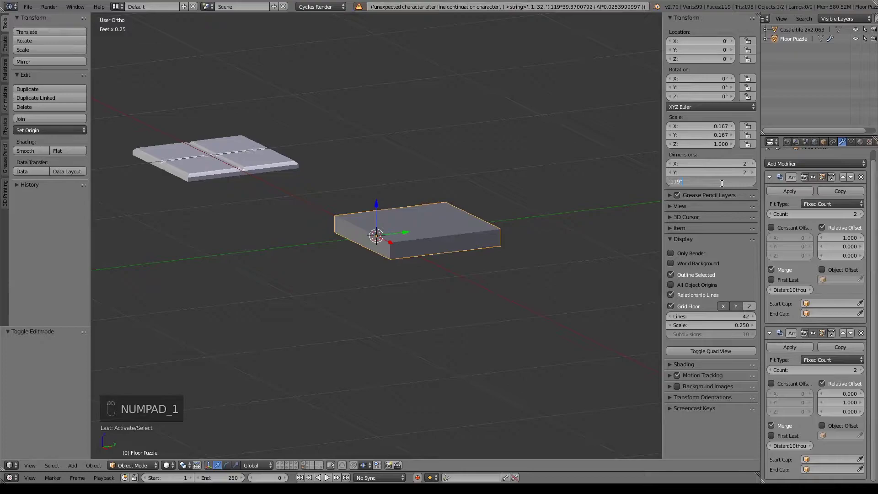
key("Return")
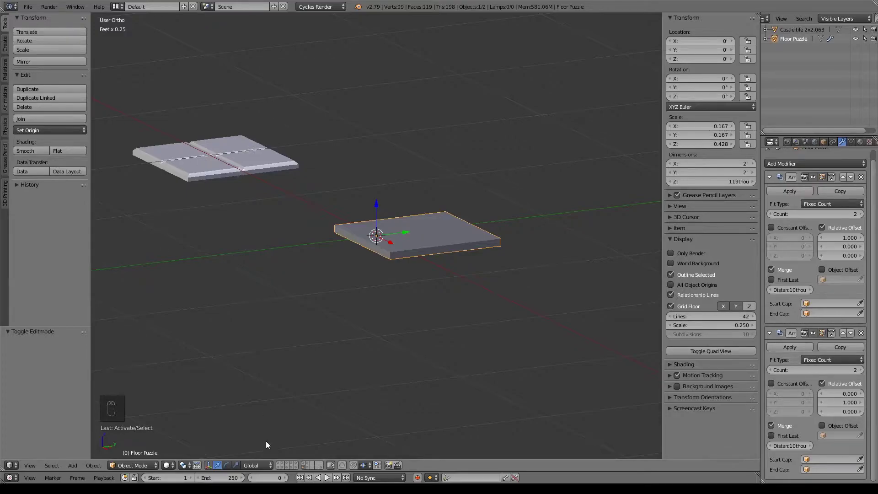
Step: View the layer with the assembled castle room and its floor tiles, and return to the puzzle tile's layer
left_click(279, 464)
middle_click_drag(478, 356, 467, 289)
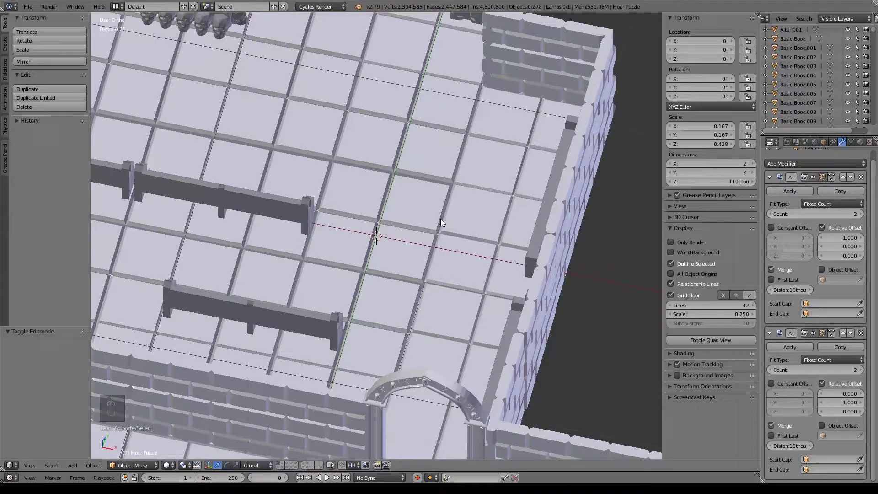
left_click(304, 466)
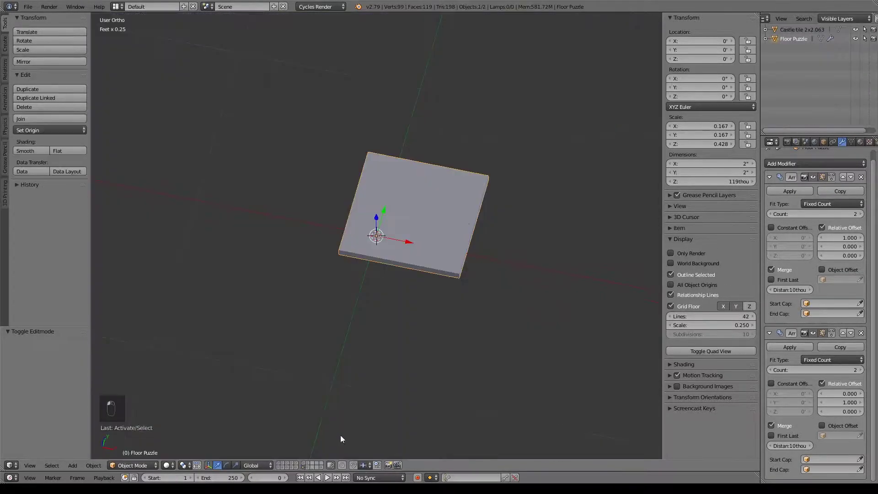
Step: Extrude the top face of the Floor Puzzle's base square in place, without offset
scroll(536, 252, "up", 2)
key("Tab")
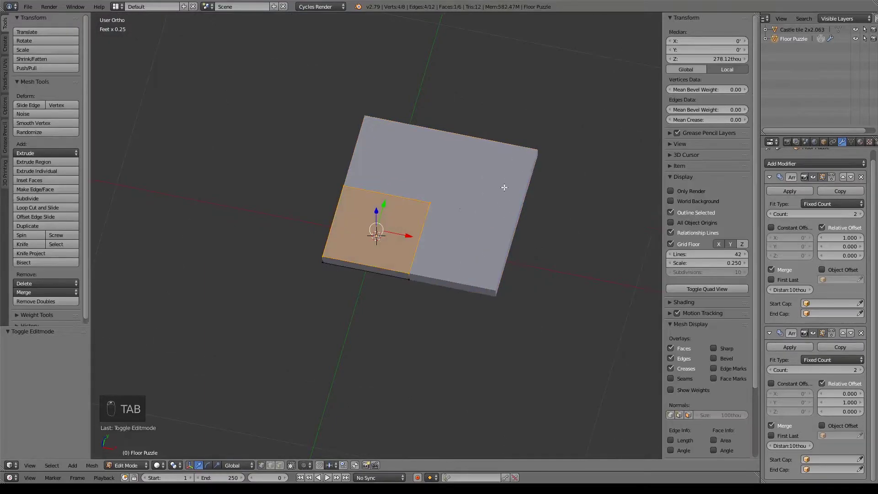
middle_click_drag(507, 188, 479, 250, "shift")
scroll(484, 287, "up", 3)
key("KP_7")
middle_click_drag(489, 285, 524, 245, "shift")
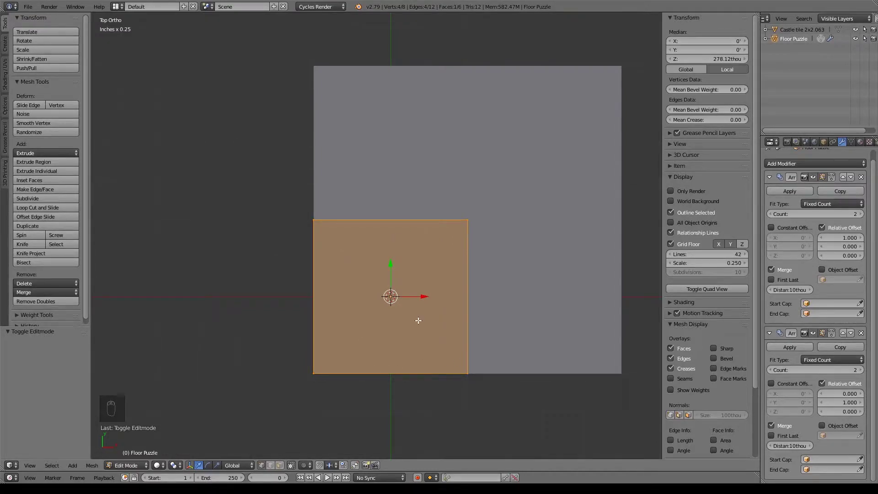
middle_click_drag(512, 402, 520, 320)
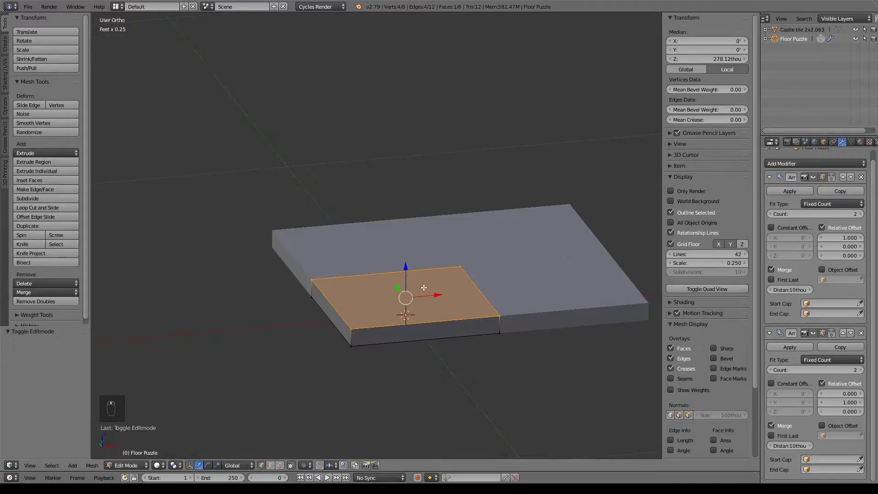
key("KP_7")
key("e")
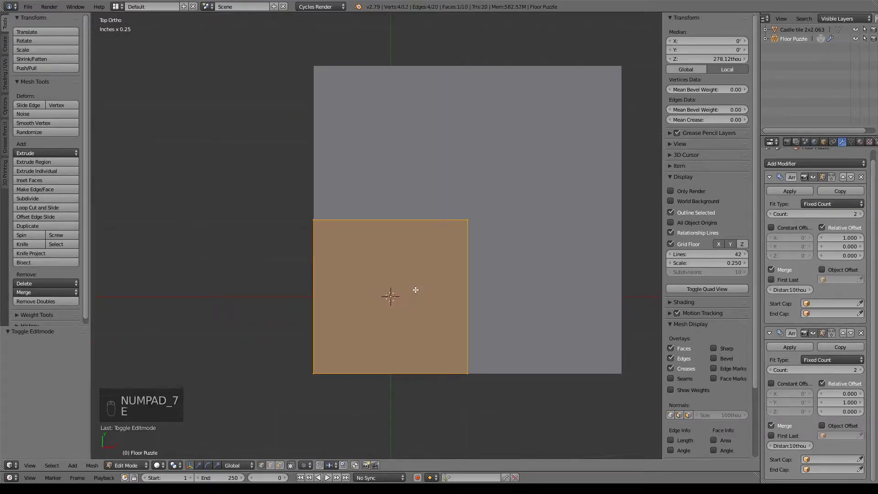
right_click(415, 289)
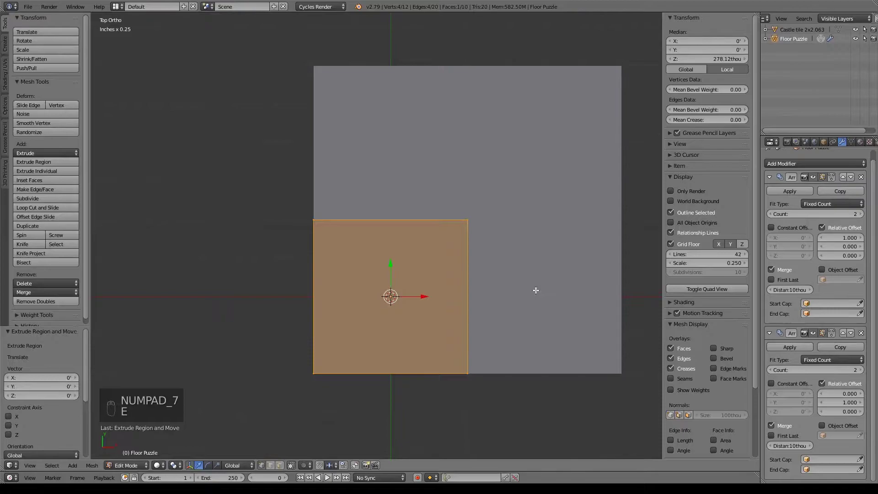
Step: Scale the extruded top face inward by about 0.788 and by a further 0.954 to leave a border around it
key("s")
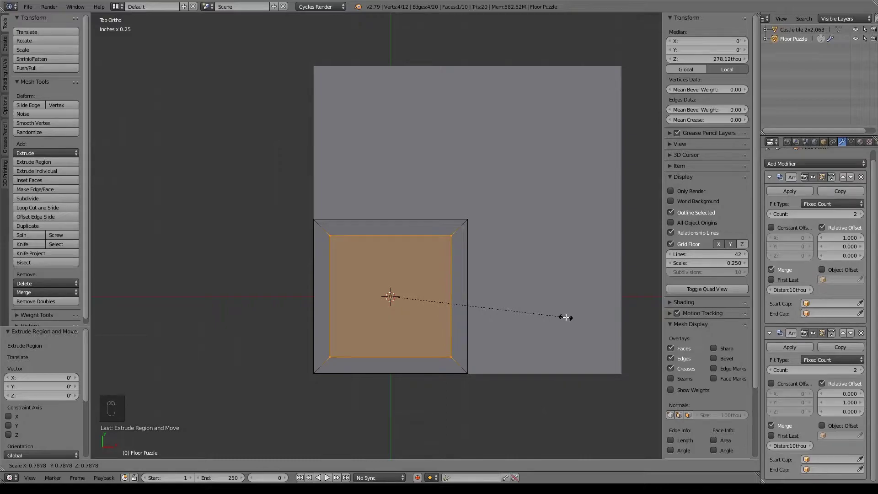
left_click(565, 317)
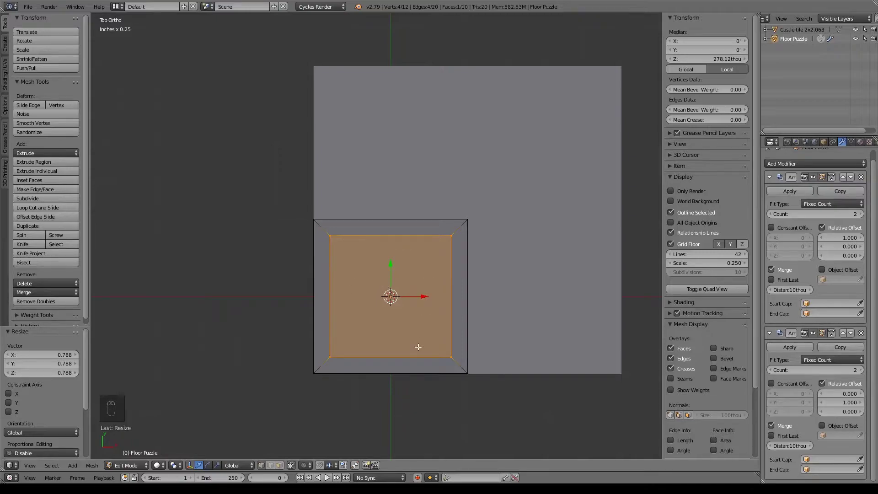
key("s")
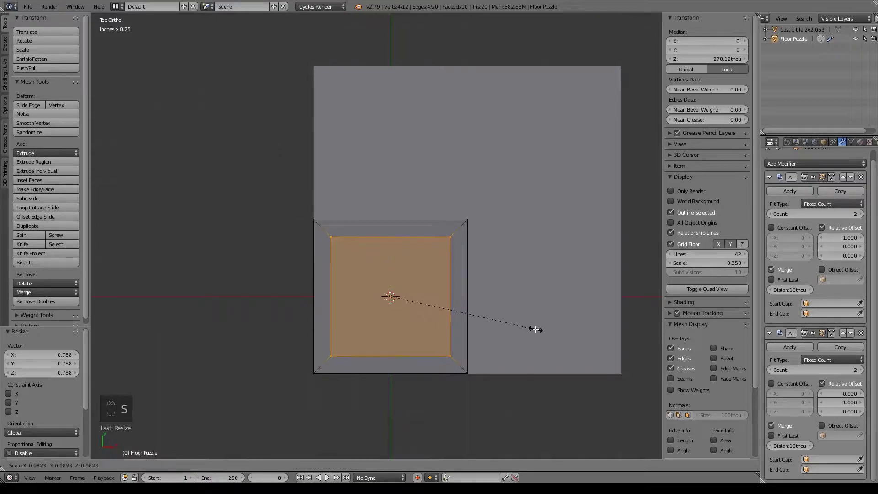
left_click(529, 330)
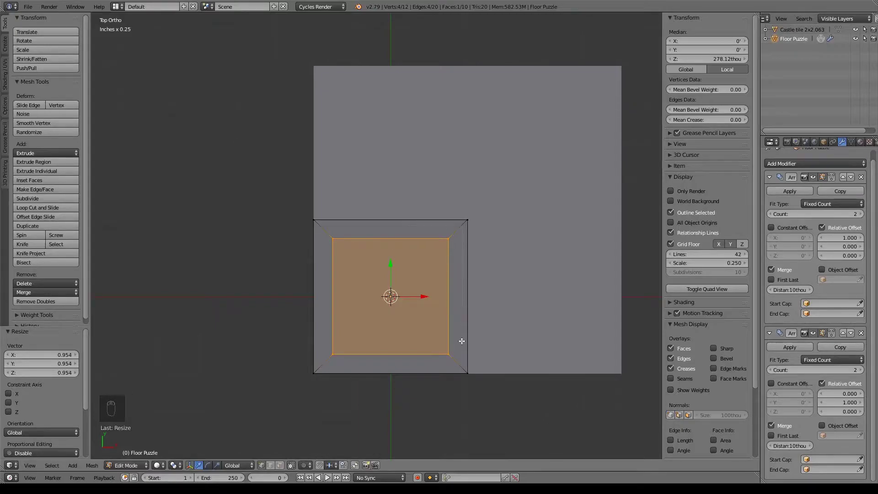
Step: Select the loop of four border faces around the inner square and extrude it upward by about 104 thou
mouse_move(394, 366)
middle_mouse_down()
mouse_move(415, 364)
mouse_move(391, 363)
middle_mouse_up()
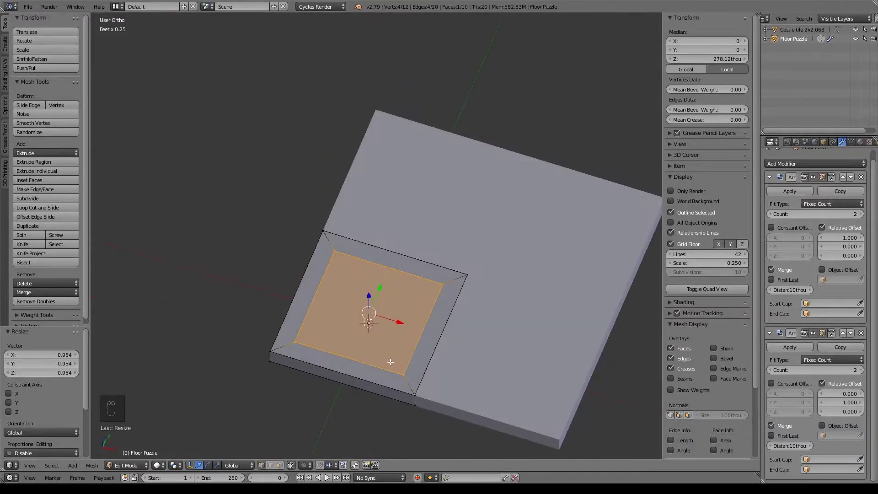
left_click(279, 465)
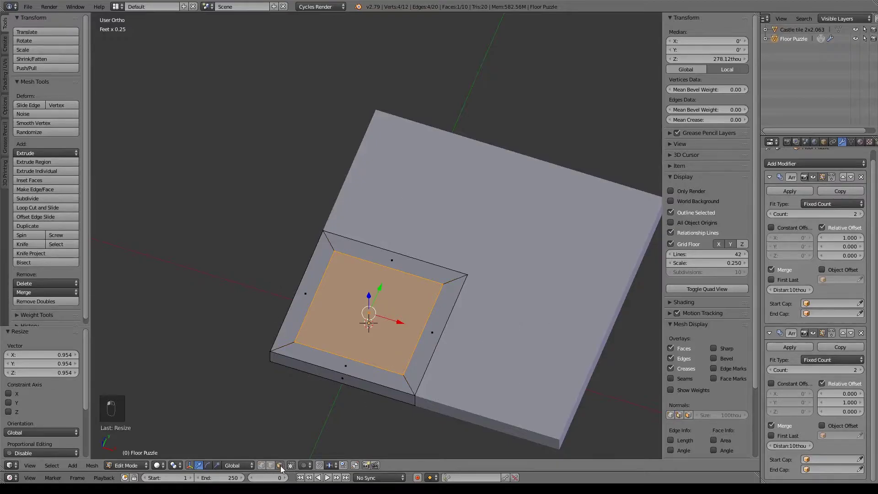
left_click(290, 344, "alt")
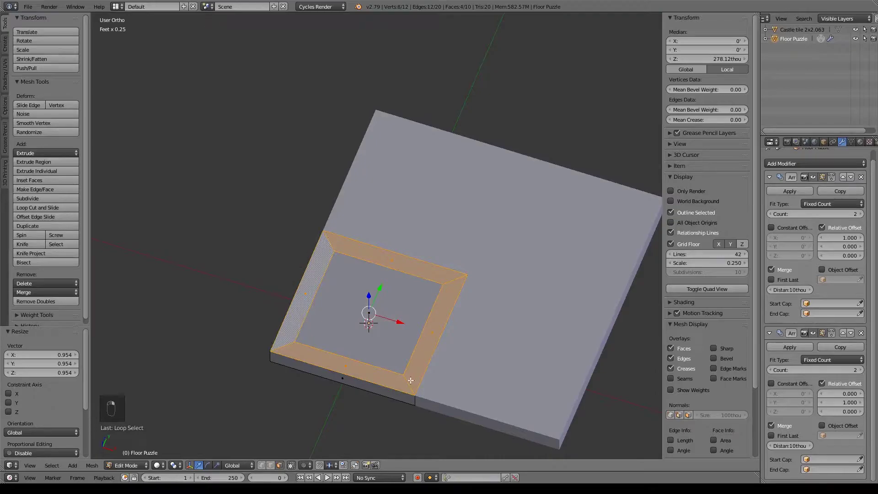
key("KP_1")
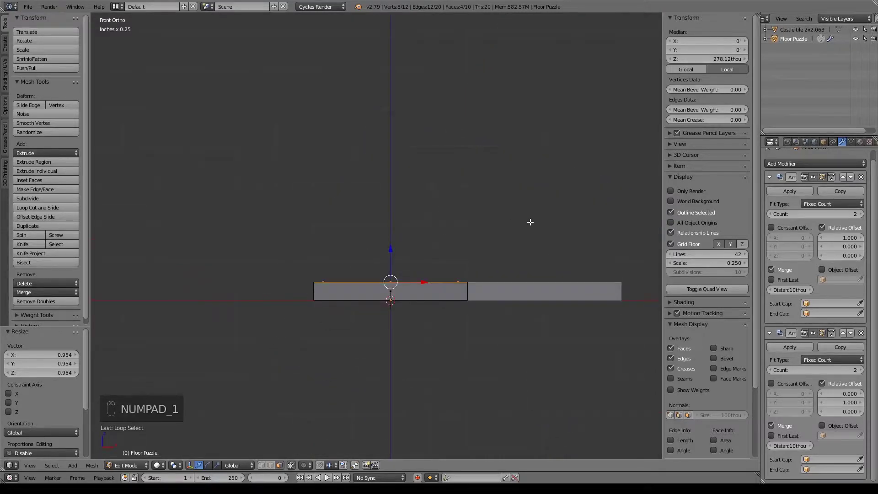
key("e")
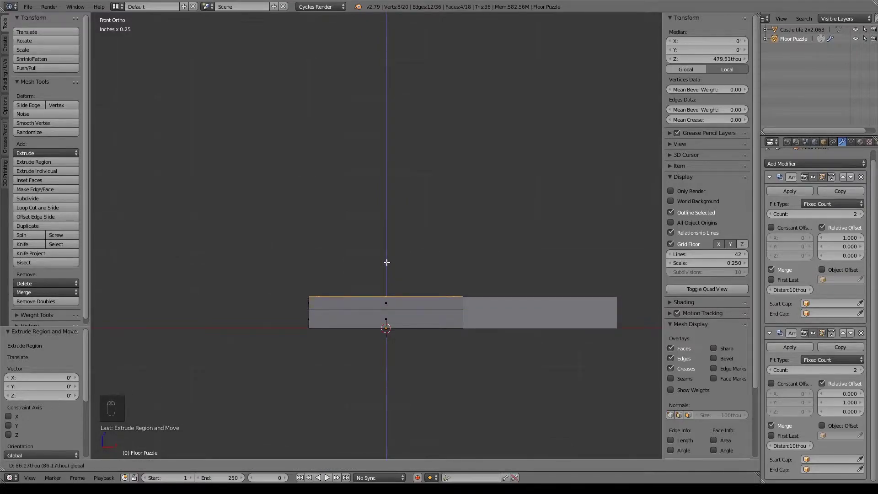
left_click(386, 260)
middle_click_drag(514, 345, 495, 380)
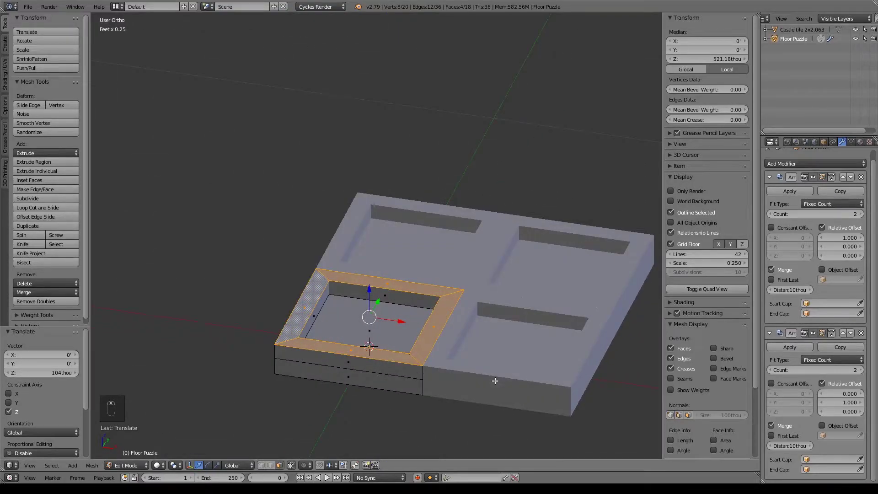
Step: Scale the two raised border faces on the X sides to about 0.642 along X, using Individual Origins as the pivot
key("KP_7")
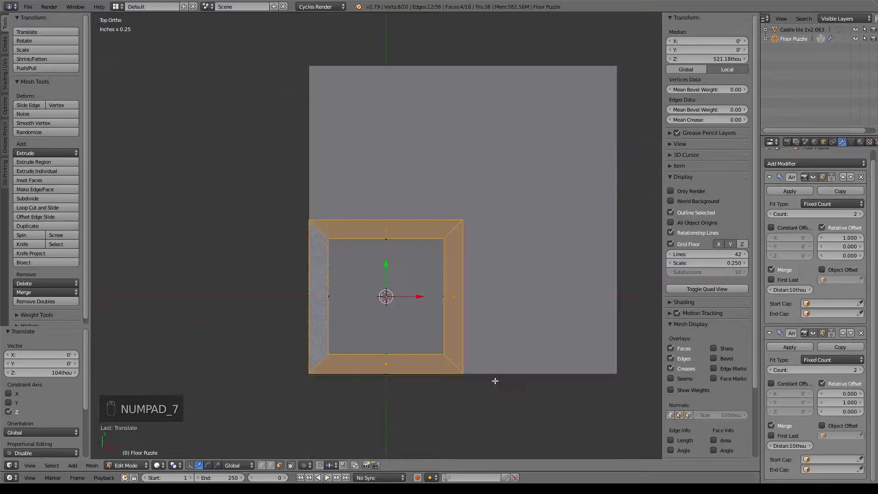
scroll(519, 364, "up", 3)
middle_click_drag(519, 359, 497, 332)
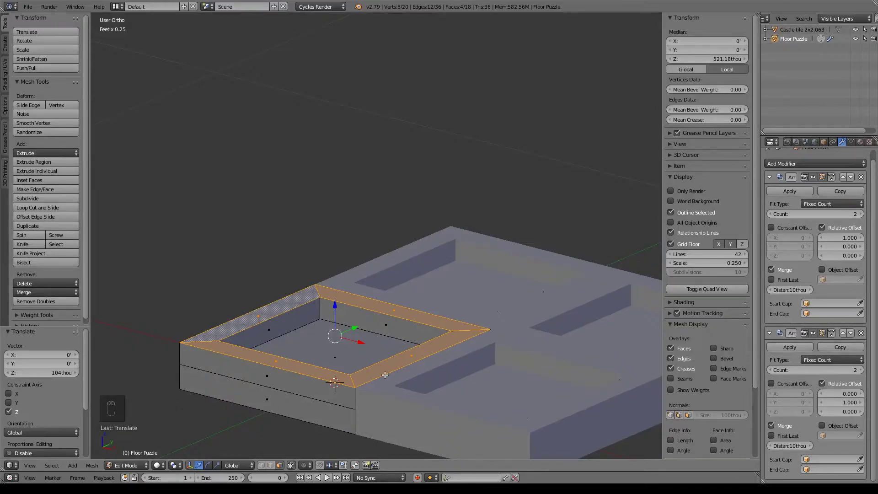
key("KP_7")
middle_click_drag(477, 296, 483, 257, "shift")
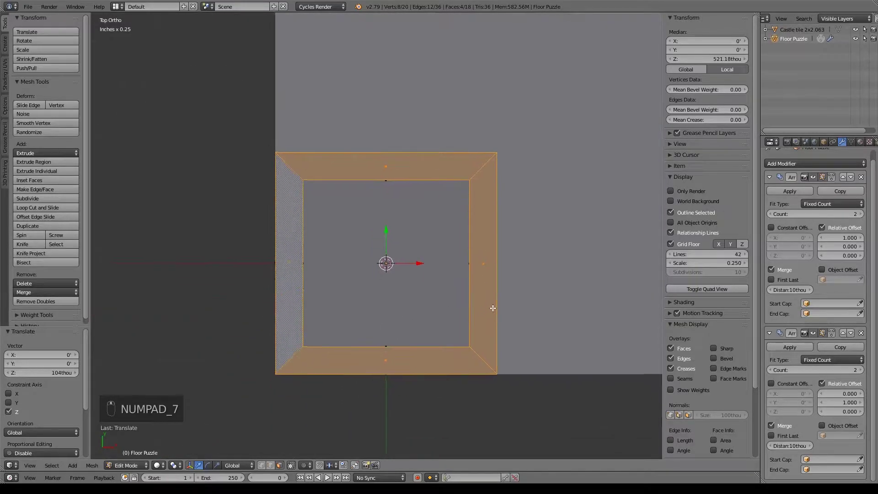
right_click(476, 255)
right_click(297, 260, "shift")
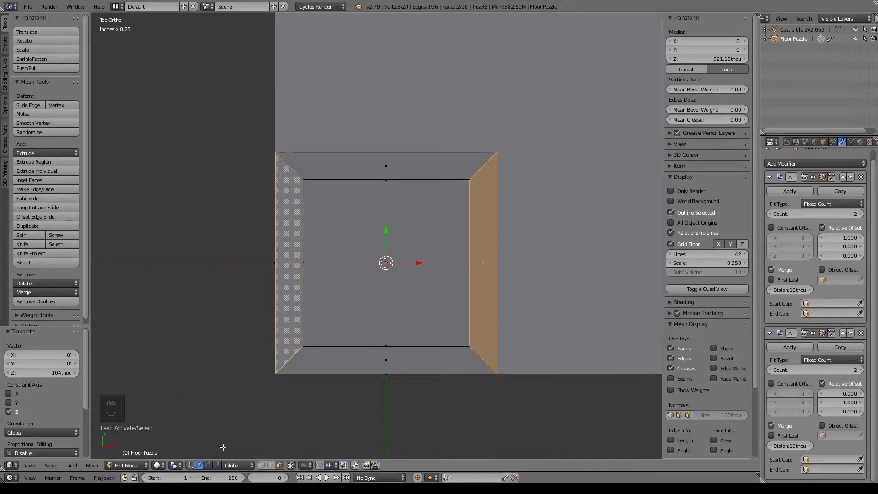
left_click(176, 465)
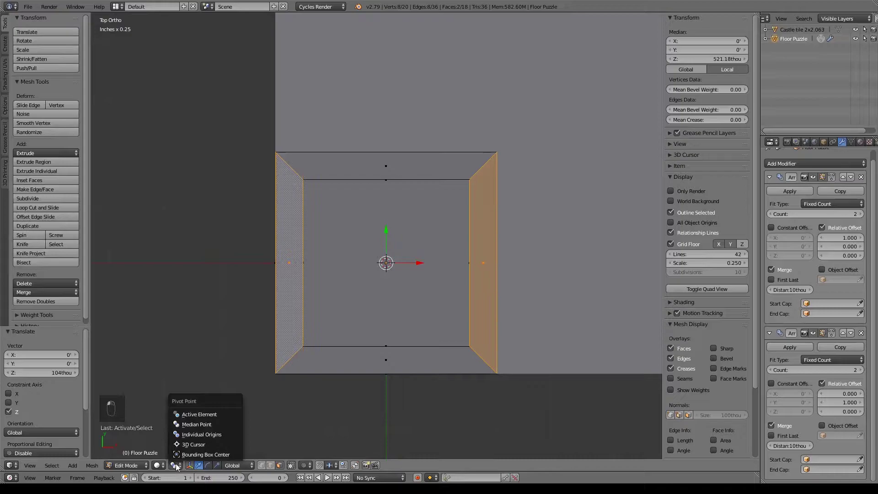
left_click(194, 435)
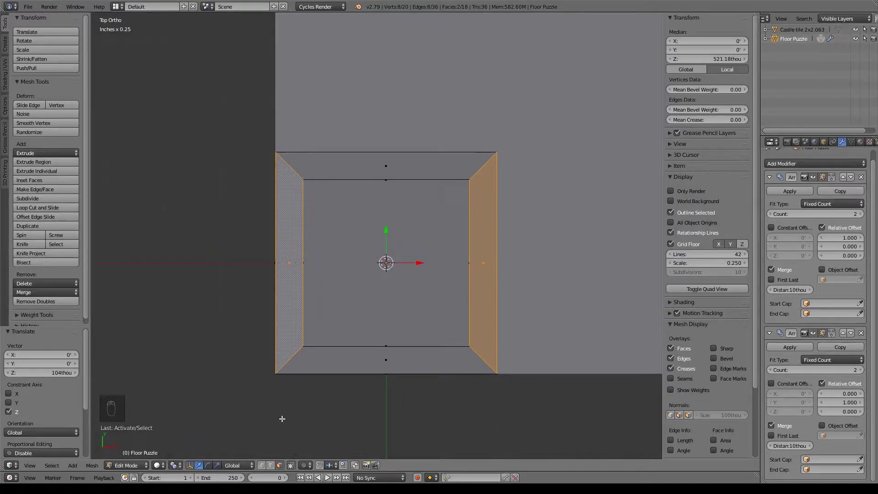
key("s")
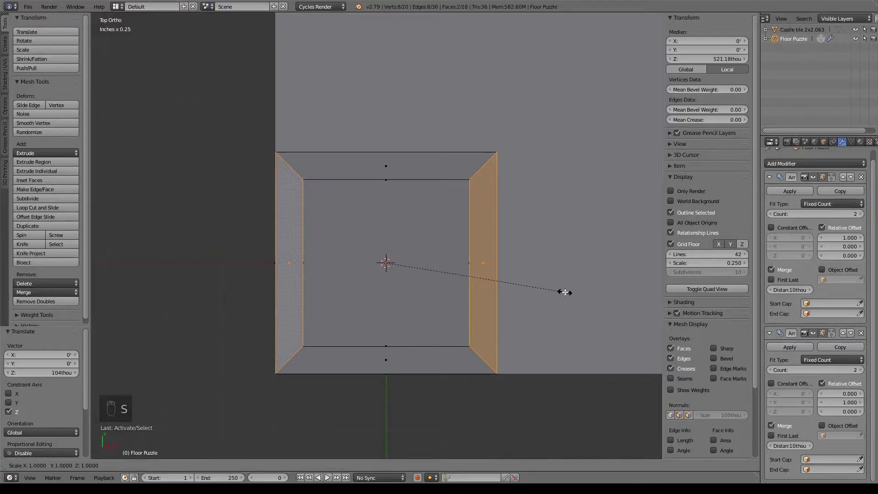
key("s")
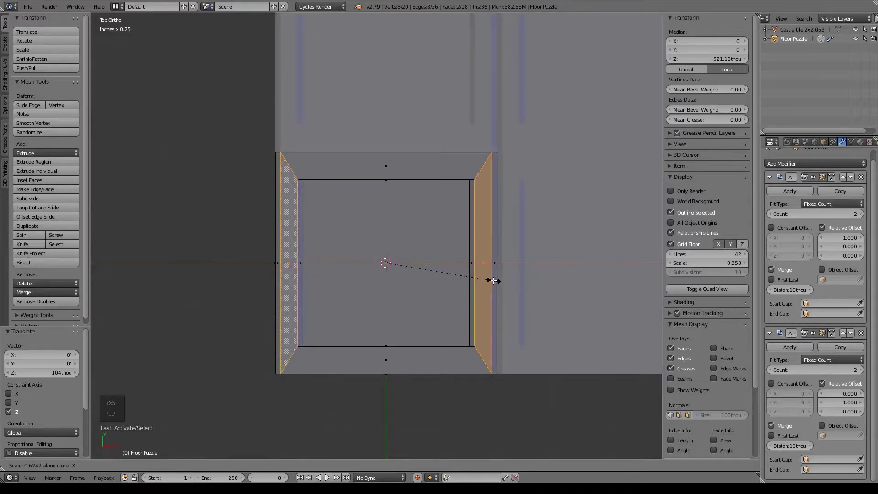
left_click(496, 281)
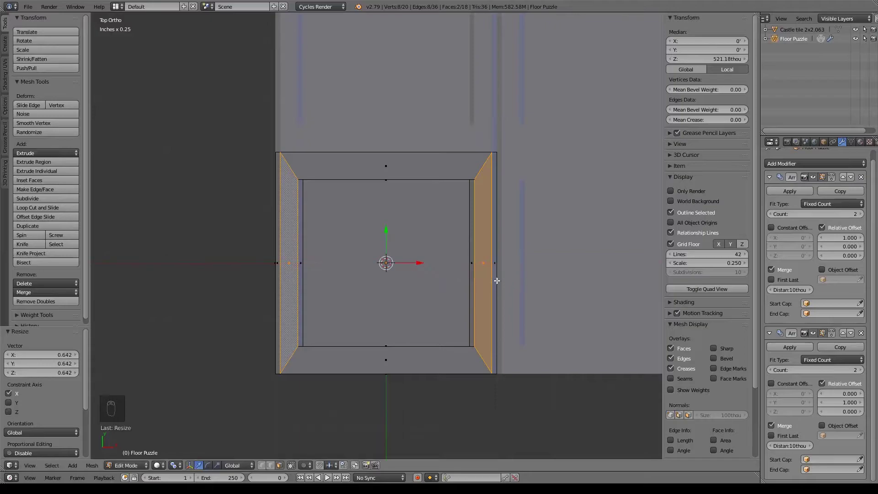
Step: Scale the two border faces on the Y sides to about 0.626 along Y, and set the pivot back to Median Point
right_click(377, 168)
right_click(380, 362, "shift")
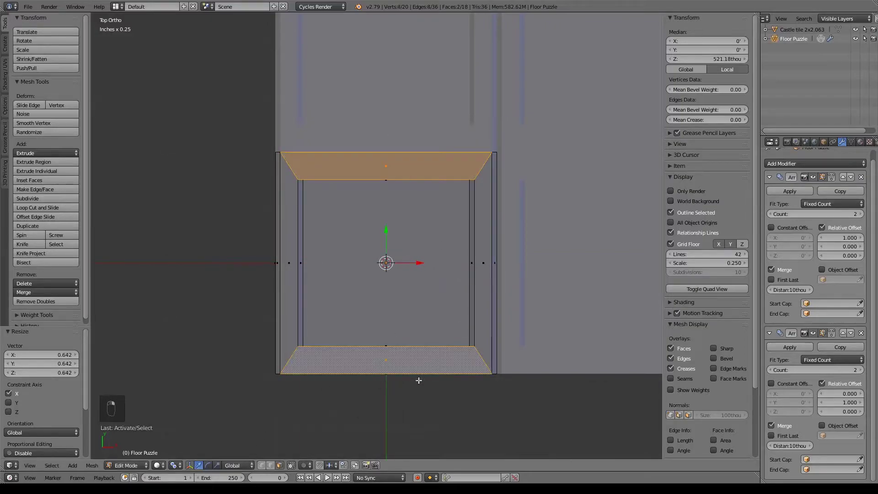
key("s")
key("y")
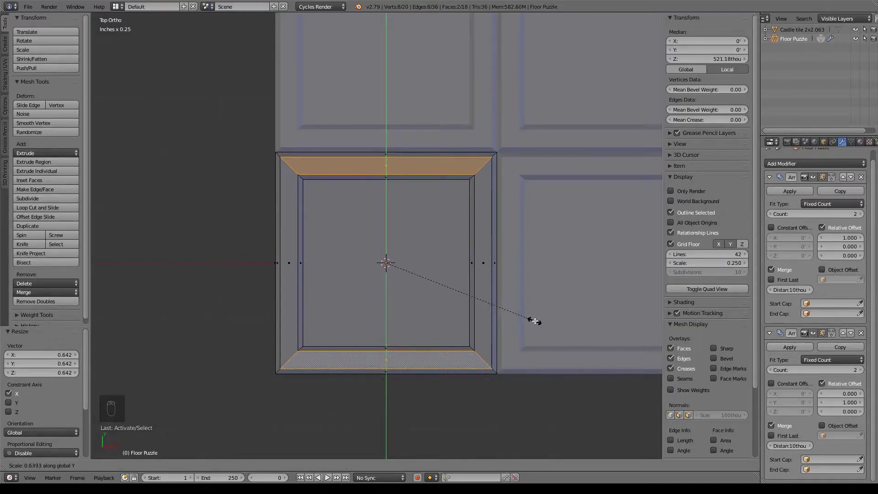
left_click(531, 320)
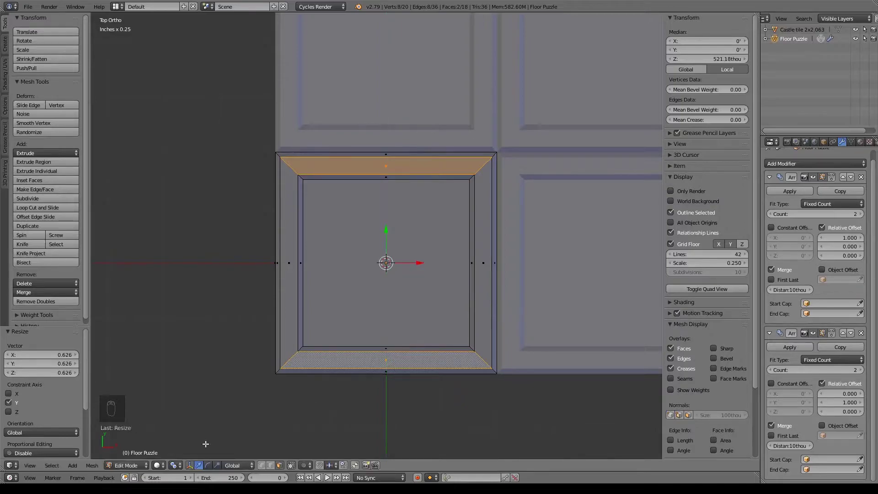
left_click(171, 465)
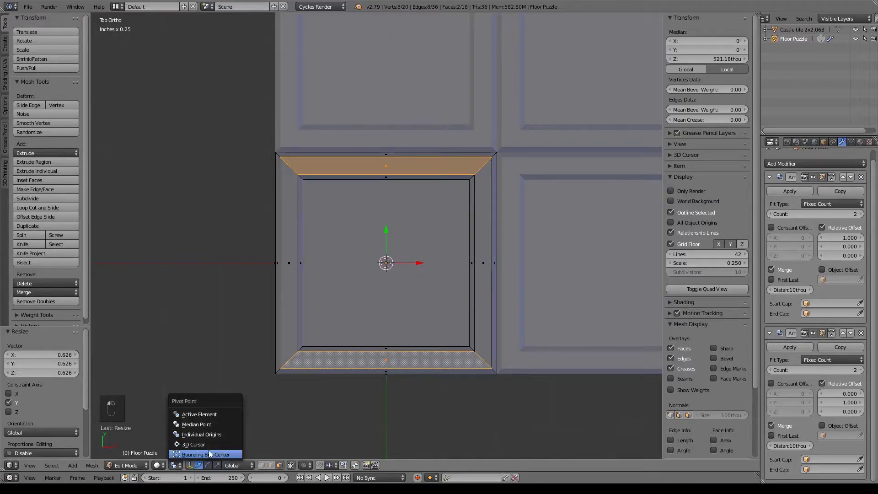
left_click(199, 424)
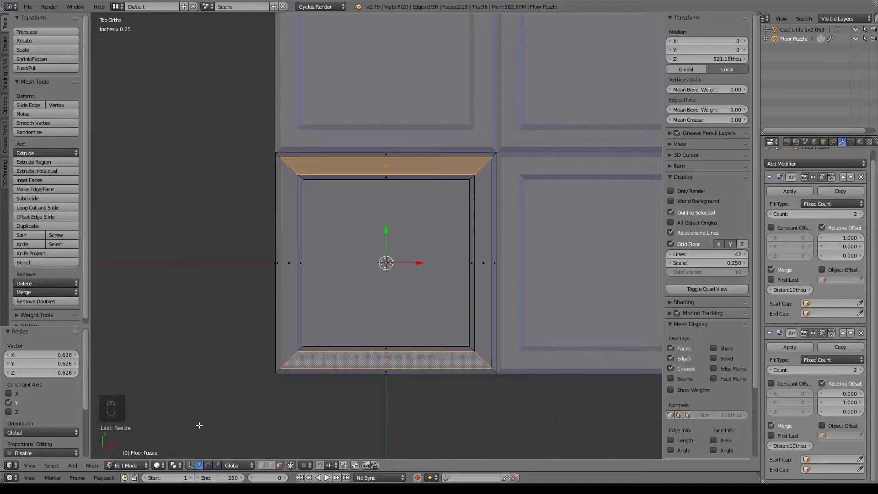
Step: Cut three edge loops running along Y through the square and scale them together along X to about 0.179
key("a")
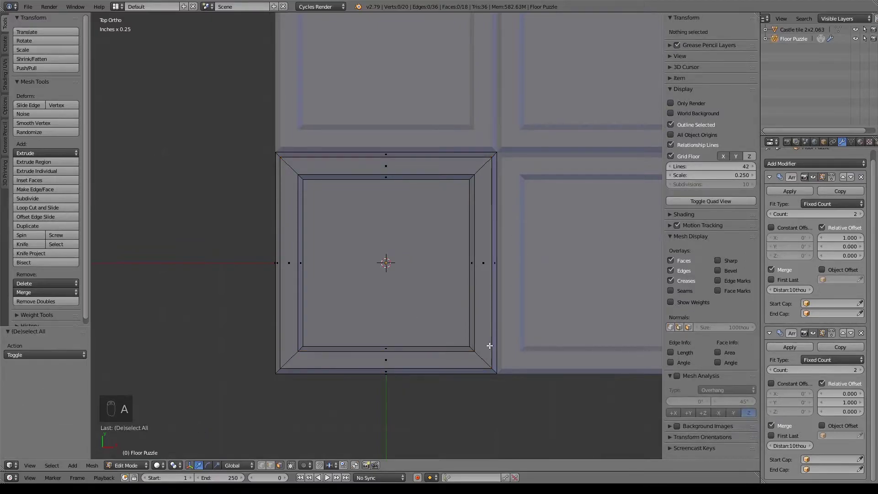
middle_click_drag(428, 253, 465, 135)
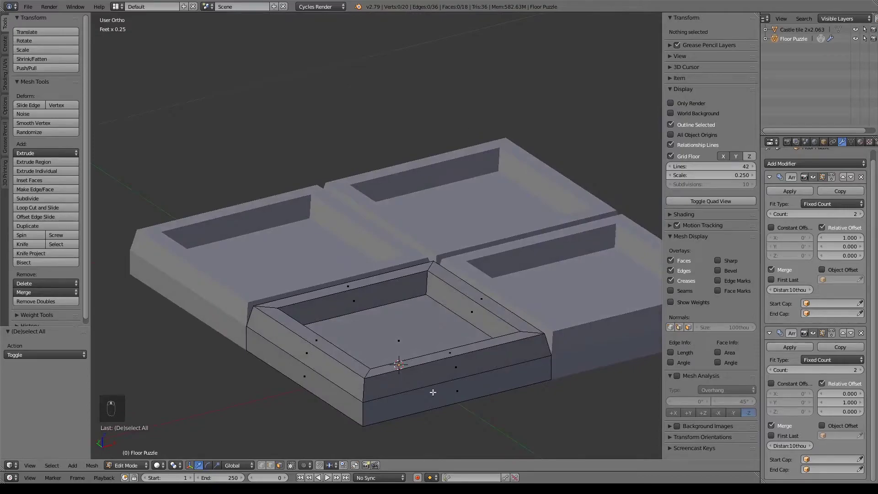
key("KP_7")
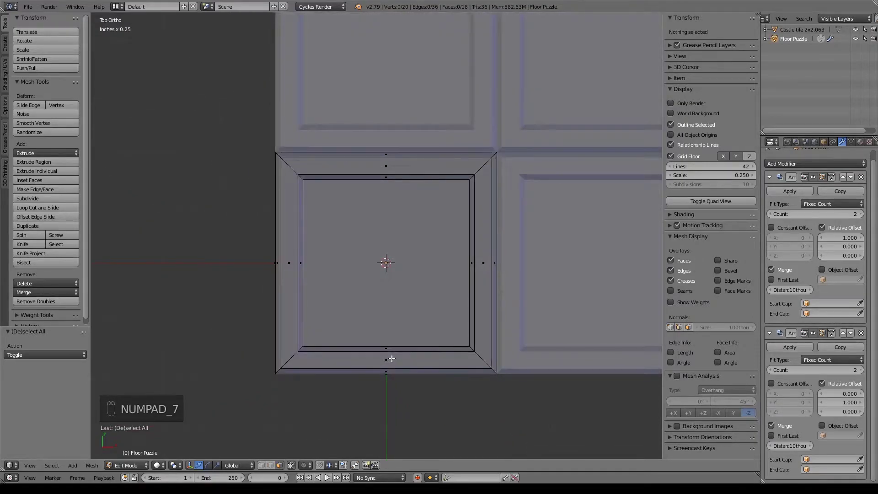
key("ctrl+r")
scroll(407, 157, "up", 1)
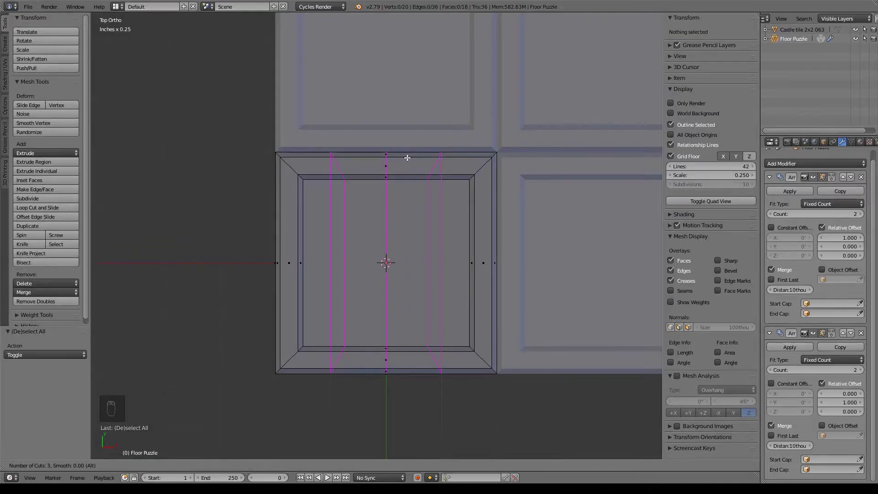
left_click(407, 157)
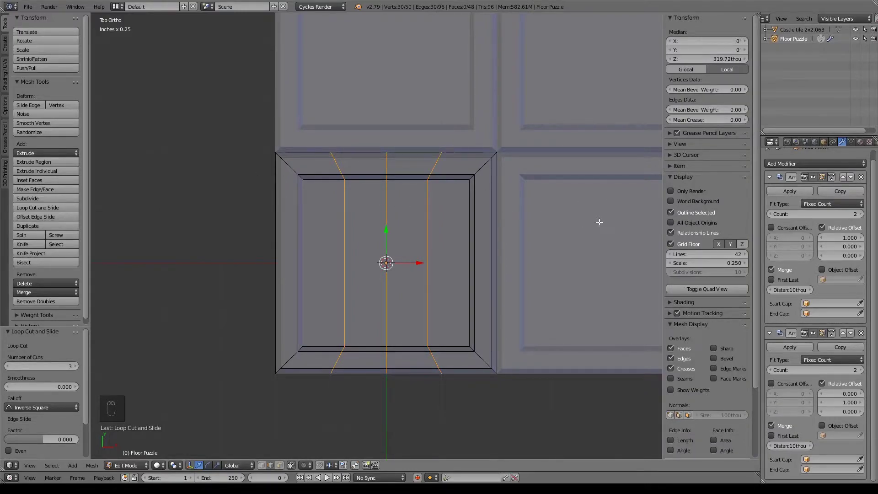
key("s")
key("x")
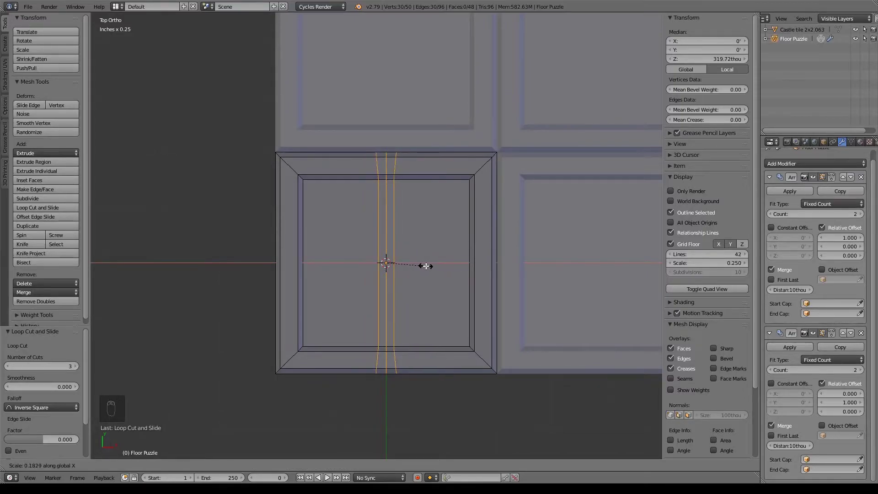
left_click(425, 265)
Step: Cut three centred edge loops running along X through the square and scale them together along Y to about 0.167
key("ctrl+r")
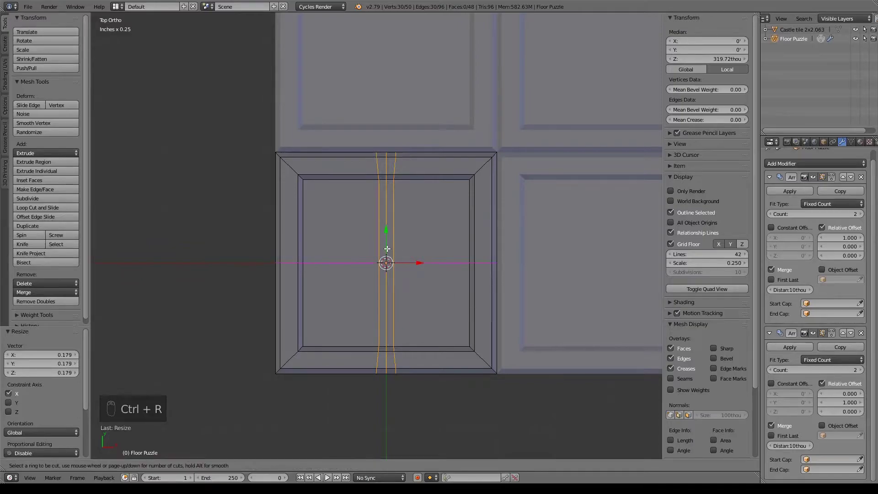
left_click(387, 248)
right_click(387, 249)
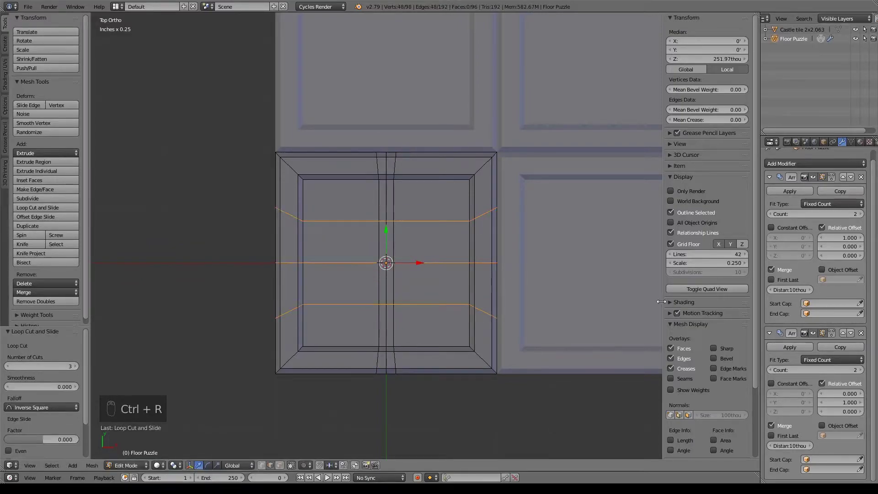
key("s")
key("y")
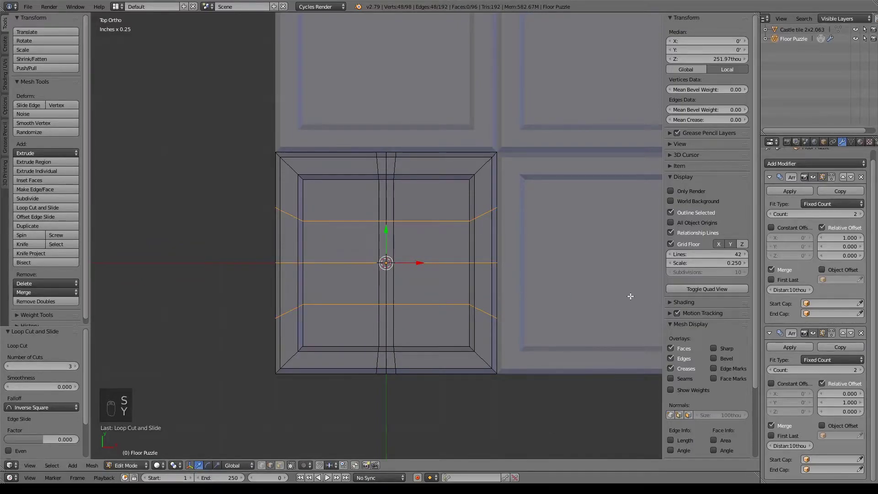
key("s")
key("y")
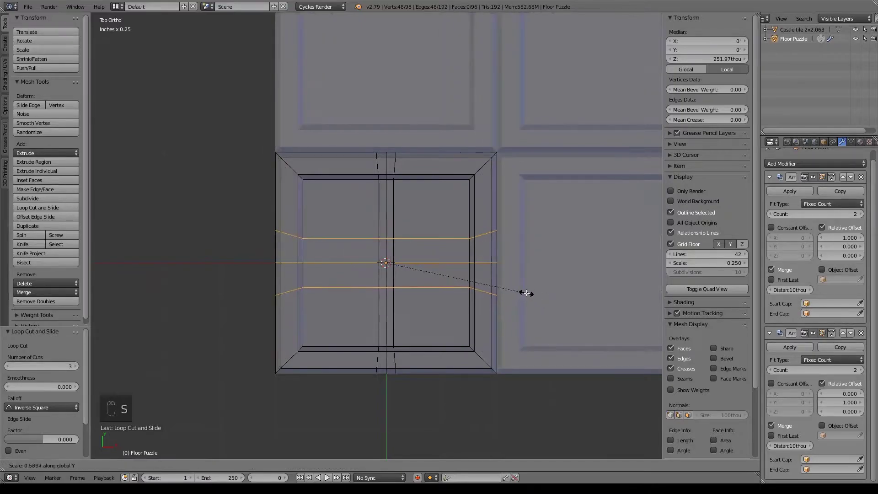
left_click(425, 259)
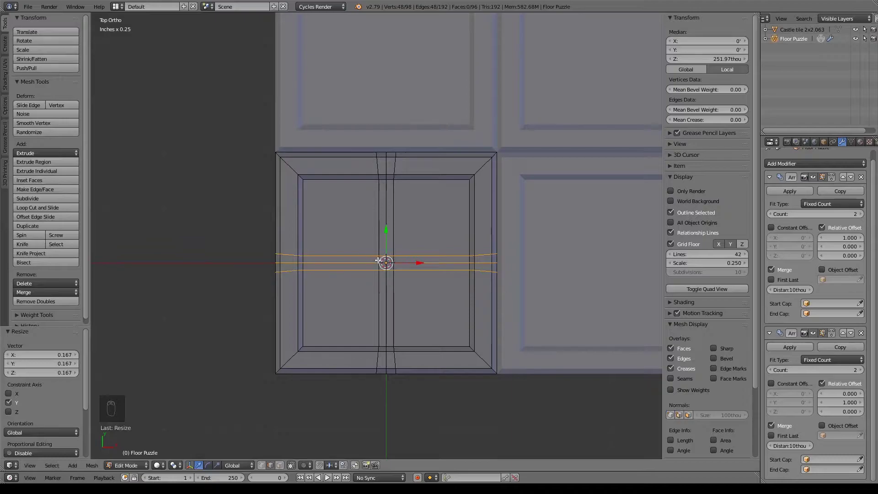
Step: Add single edge loops near the recess's +Y and -X edges, with slide factors of about -0.819 and -0.802
key("ctrl+r")
left_click(285, 211)
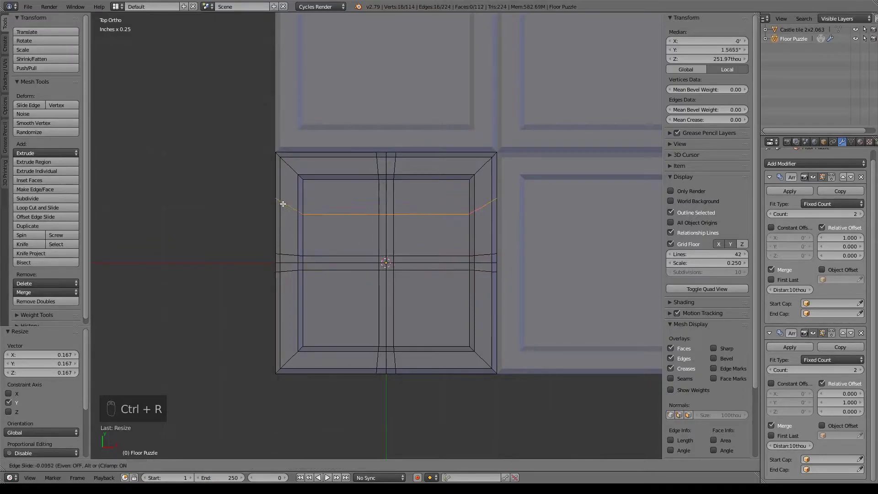
left_click(277, 170)
key("ctrl+r")
left_click(346, 163)
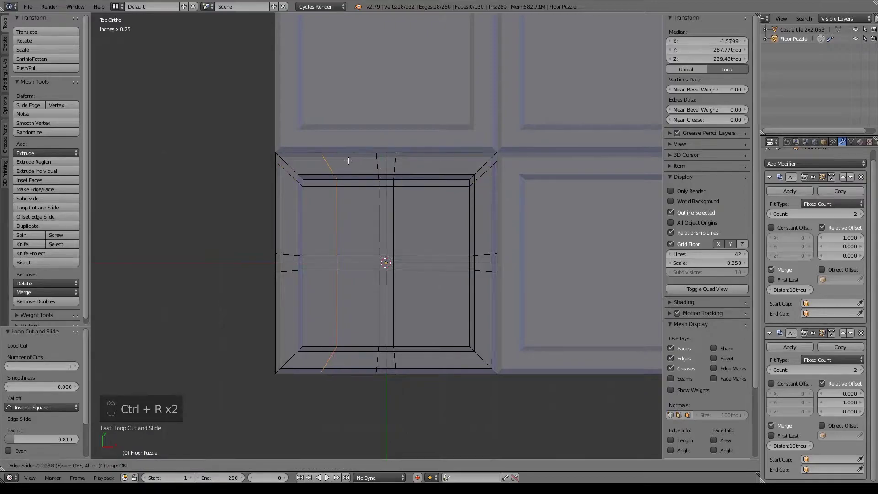
left_click(316, 163)
Step: Add single edge loops near the recess's +X and -Y edges, with slide factors of about -0.851 and -0.798
key("ctrl+r")
left_click(429, 173)
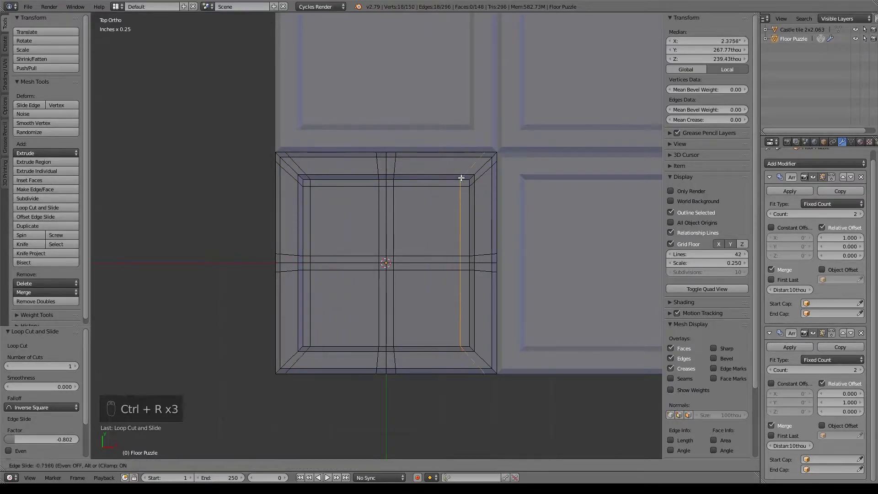
left_click(462, 185)
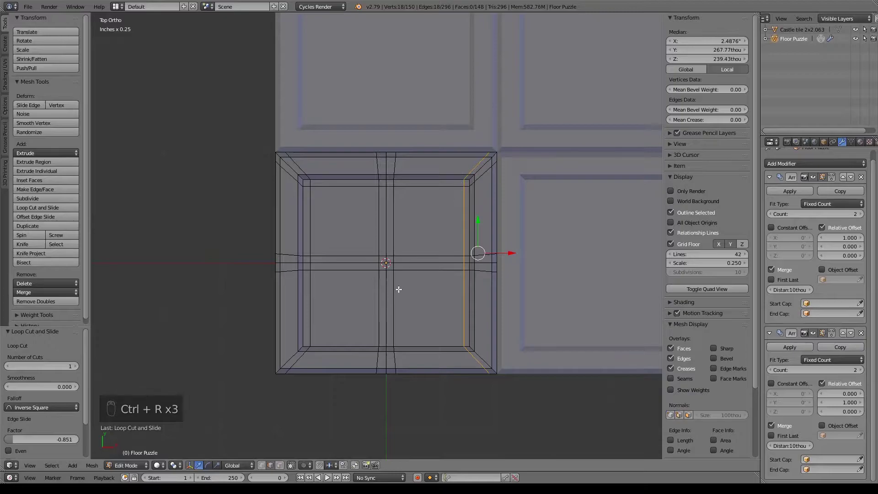
key("ctrl+r")
left_click(304, 304)
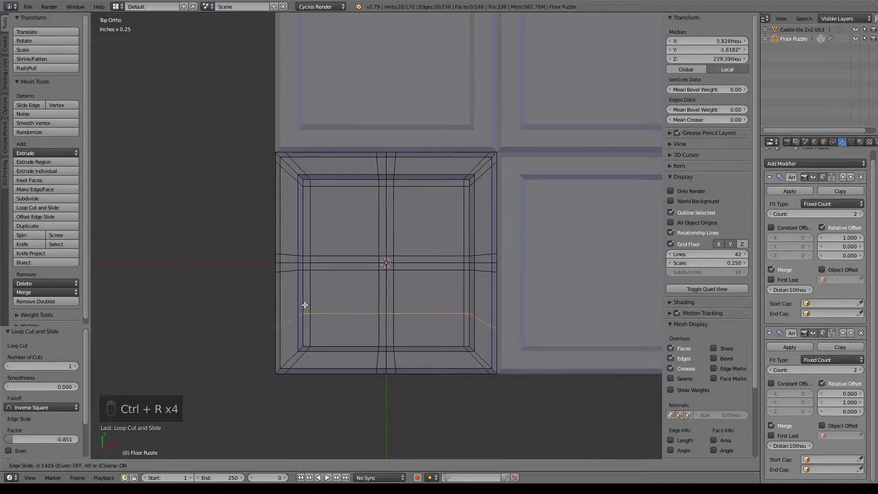
left_click(304, 329)
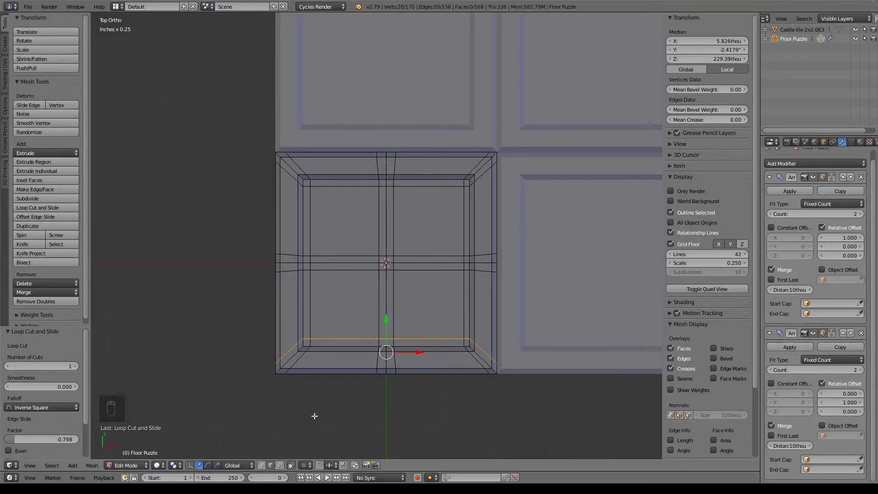
Step: Select the eight edges crossing the border top at its corners and side midpoints, and lower them along Z to a median of about 328 thou
right_click(386, 363)
right_click(291, 356, "shift")
right_click(283, 257, "shift")
right_click(280, 259, "shift")
right_click(285, 261, "shift")
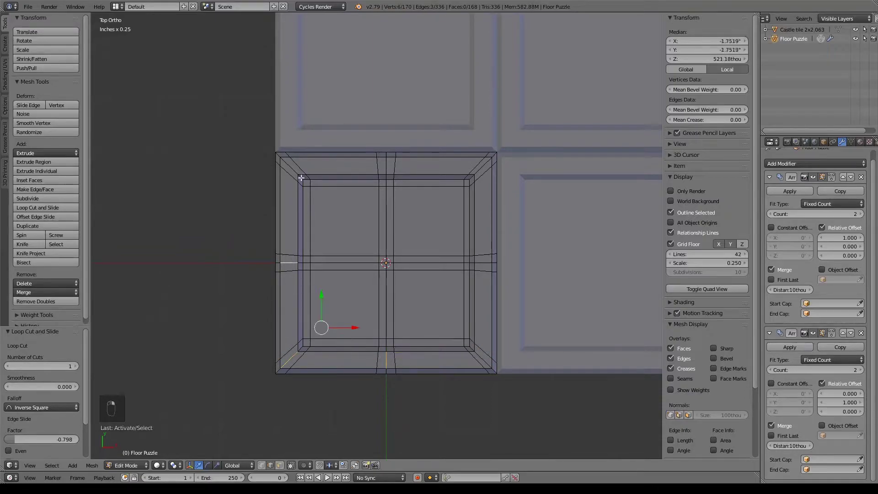
right_click(292, 166, "shift")
right_click(382, 165, "shift")
right_click(480, 170, "shift")
right_click(484, 262, "shift")
right_click(480, 364, "shift")
key("KP_1")
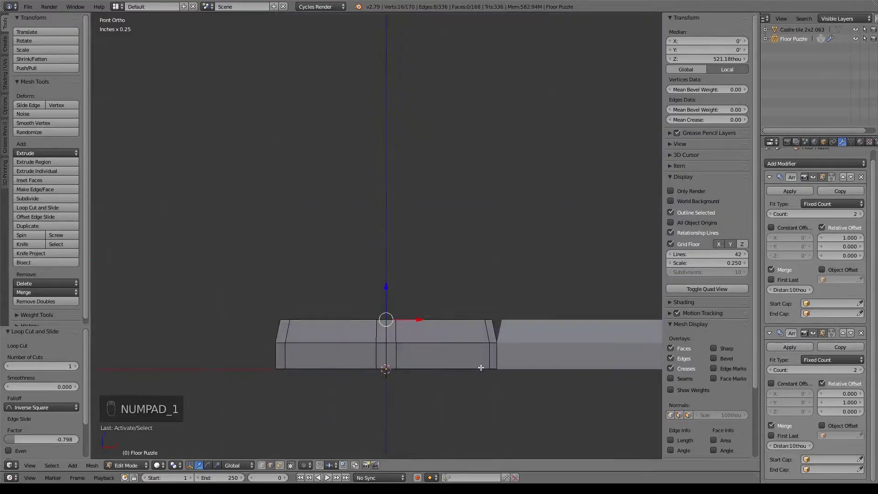
middle_click_drag(481, 368, 488, 329, "shift")
left_click_drag(395, 250, 399, 269)
middle_click_drag(491, 306, 557, 291)
middle_click_drag(545, 298, 302, 258)
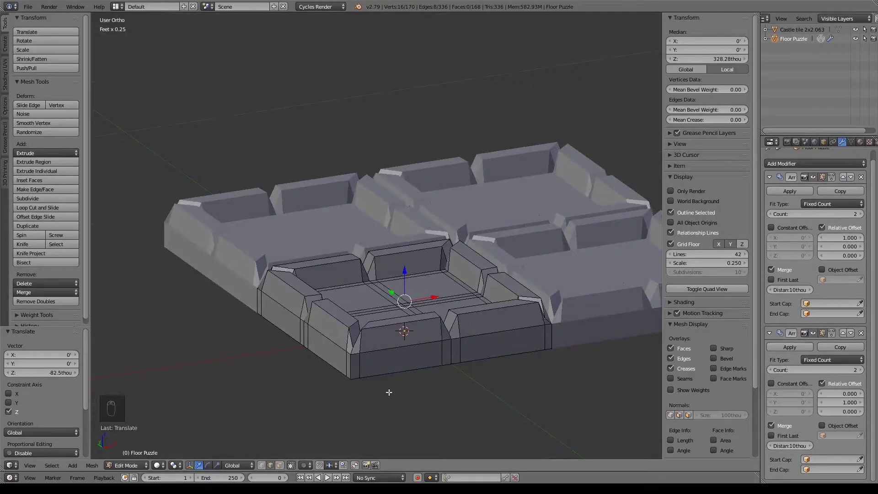
Step: Select the eight top faces of the border segments and lower them along Z to a median of about 404 thou
left_click(279, 465)
left_click(313, 284)
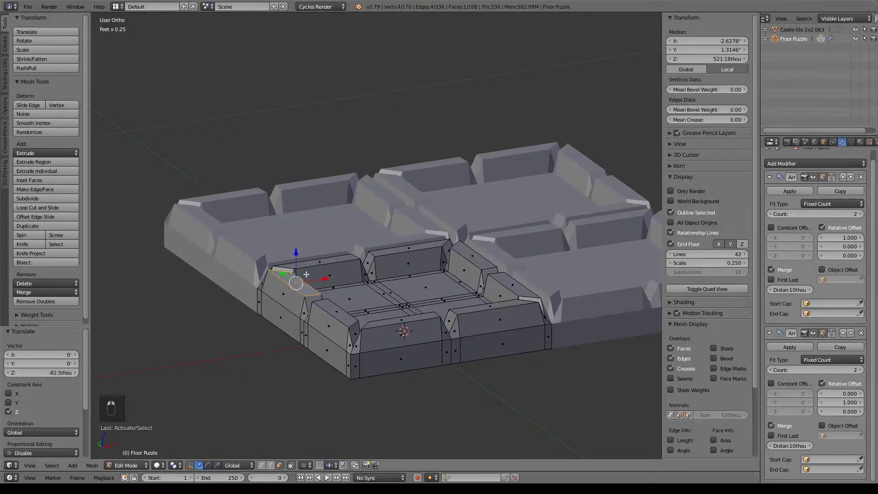
left_click(442, 246, "shift")
left_click(464, 250, "shift")
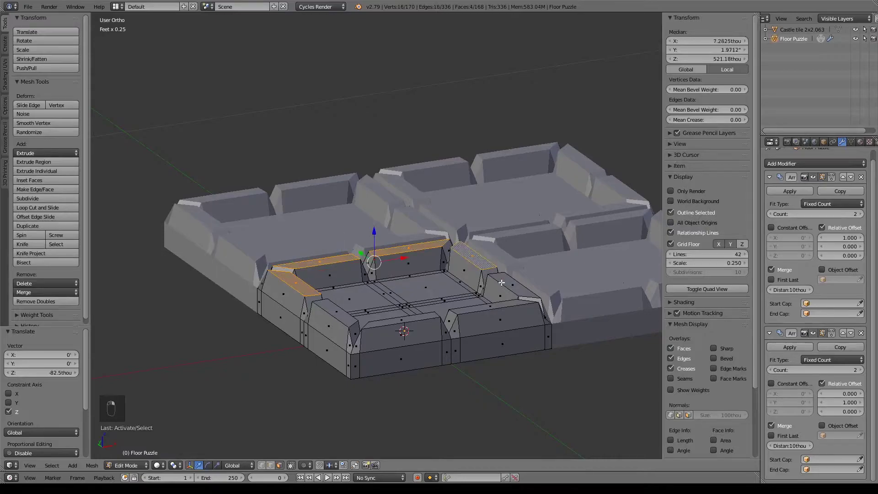
left_click(509, 288, "shift")
left_click(494, 305, "shift")
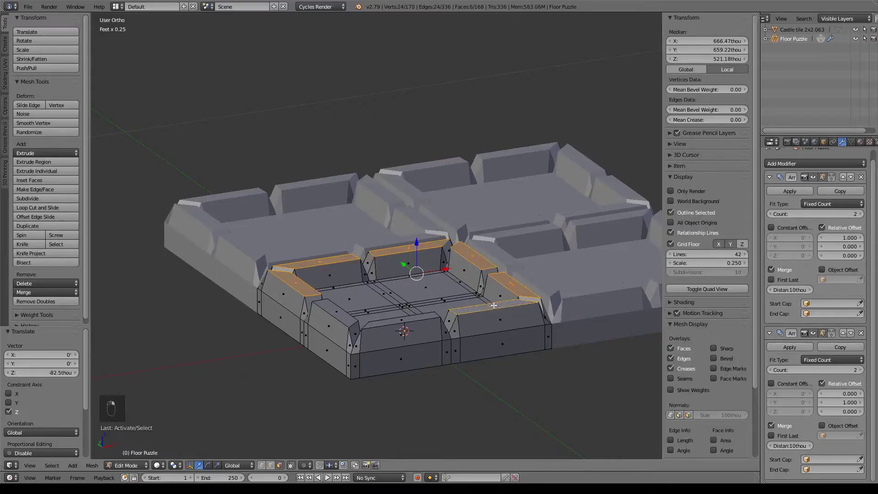
left_click(410, 320, "shift")
left_click(347, 316, "shift")
key("g")
key("z")
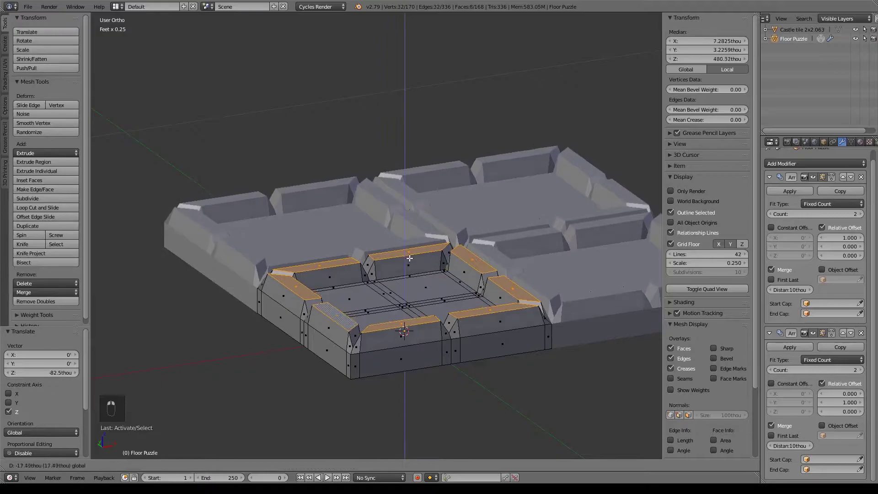
left_click(410, 265)
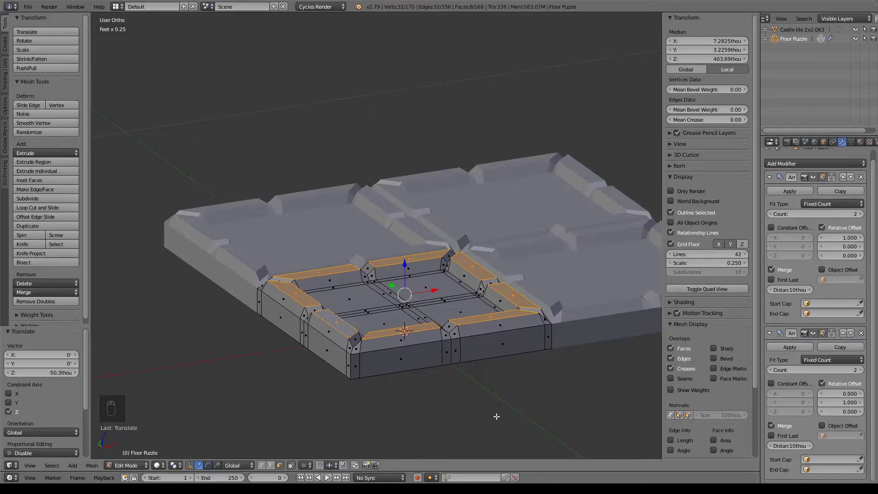
key("Tab")
middle_click_drag(397, 350, 590, 215)
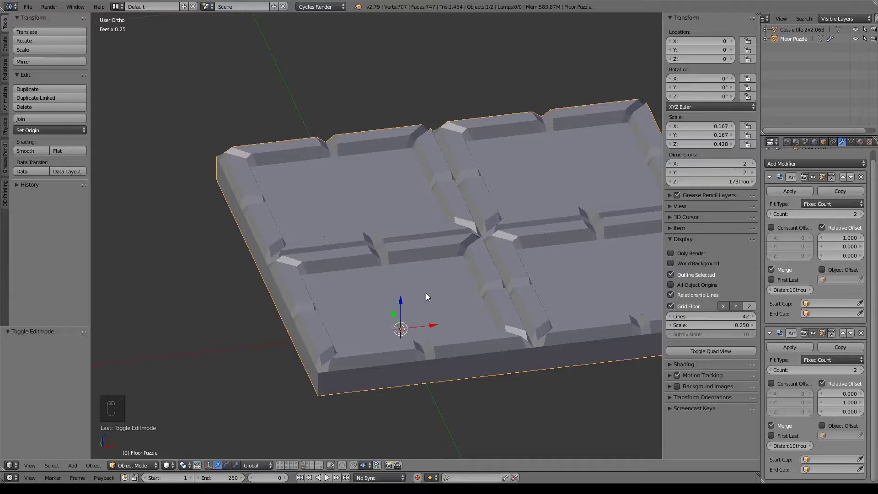
Step: Show the layer with the assembled castle scene, examine the statue standing on its floor, and return to the floor puzzle's layer
key("Tab")
middle_click_drag(514, 310, 493, 321)
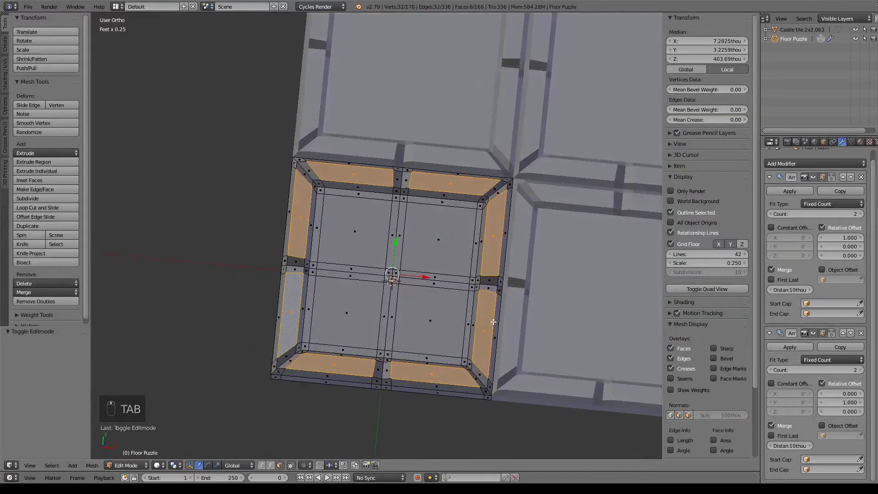
key("KP_7")
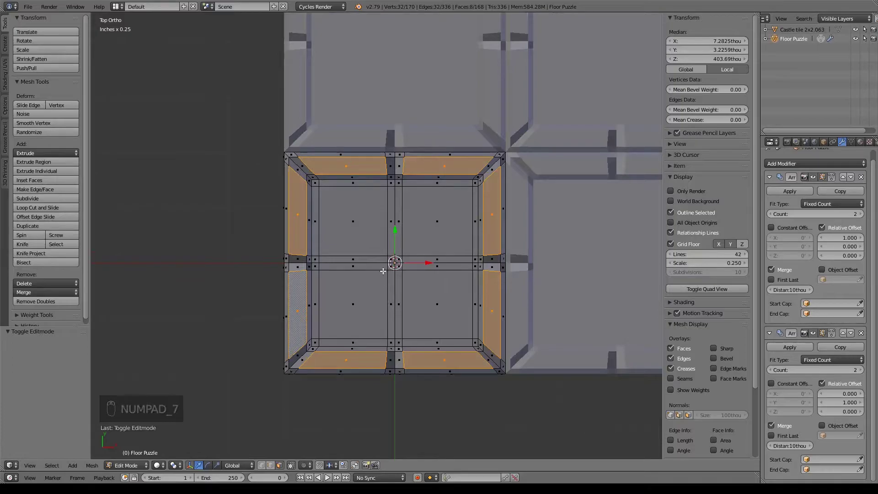
scroll(383, 271, "up", 1)
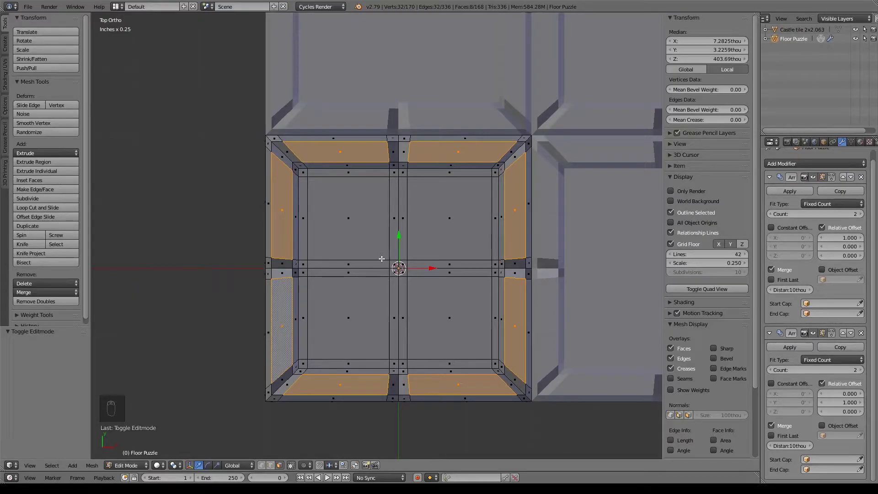
key("Tab")
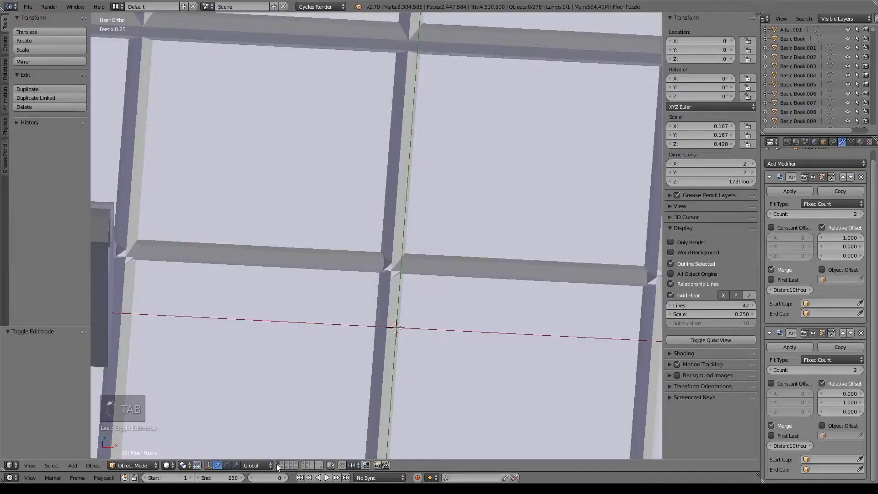
scroll(369, 267, "down", 12)
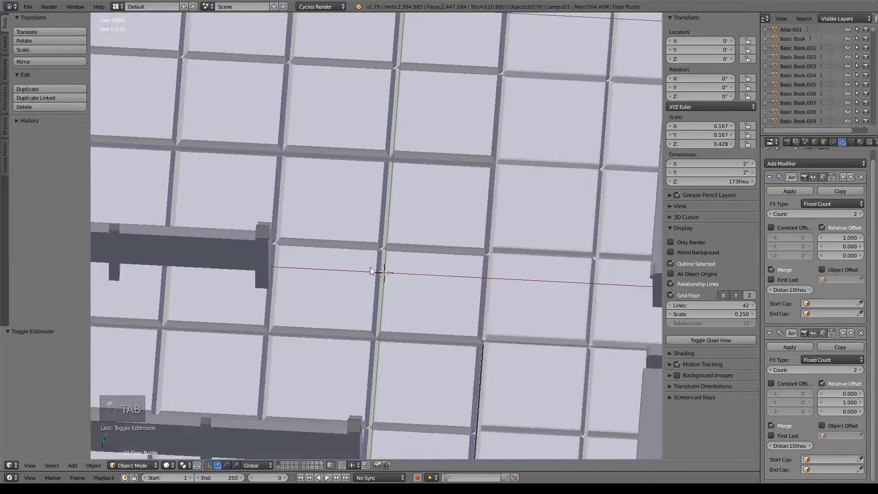
middle_click_drag(431, 329, 414, 283)
scroll(463, 344, "up", 2)
middle_click_drag(480, 334, 437, 288, "shift")
scroll(437, 288, "up", 4)
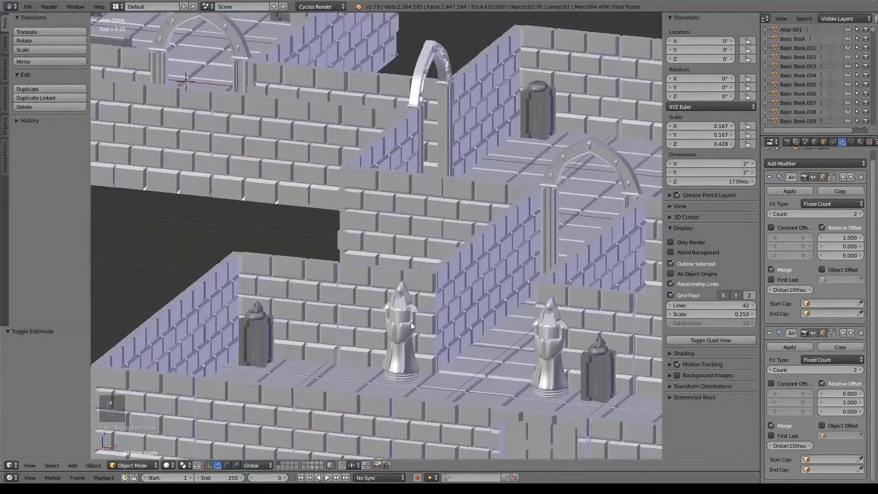
right_click(410, 322)
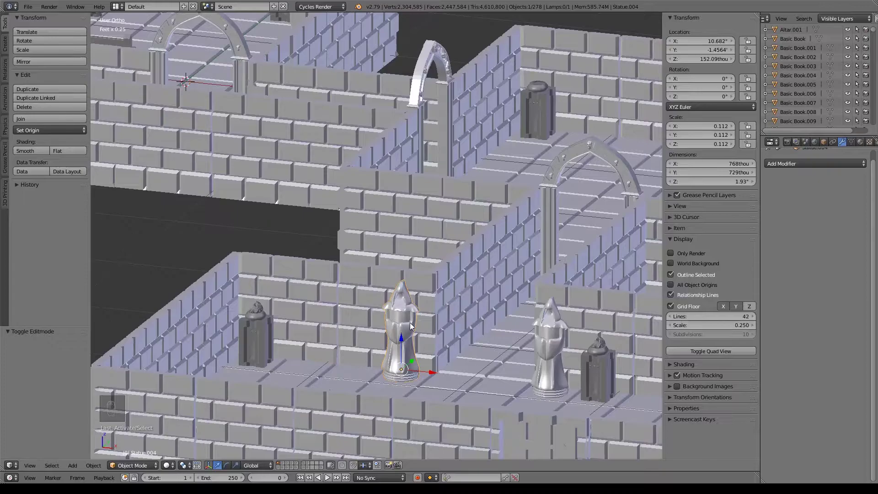
left_click(303, 468)
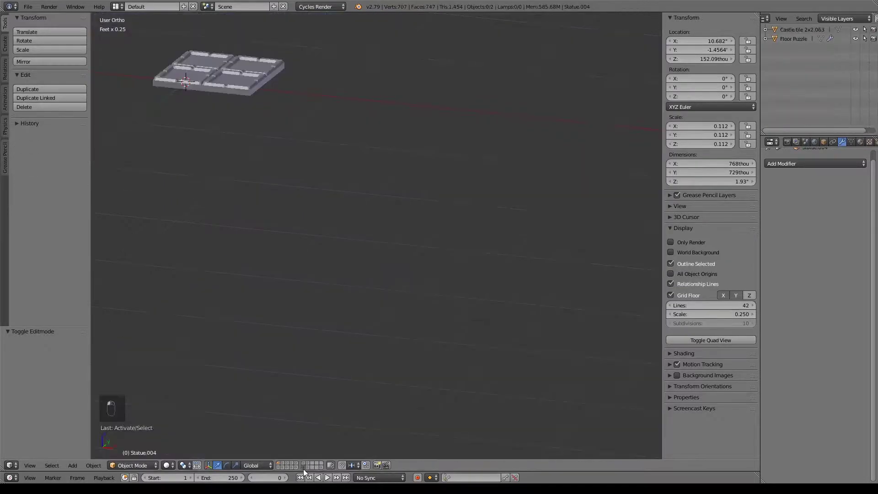
Step: Select the four small faces at the centre of the recessed square, scale them by about 3.08, and reduce them by about 0.72
right_click(240, 90)
middle_click_drag(278, 118, 409, 183, "shift")
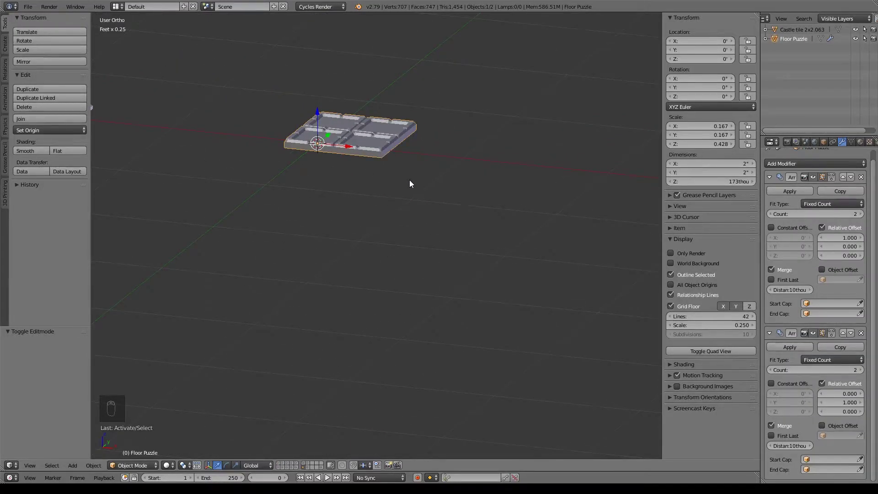
middle_click_drag(357, 123, 481, 300, "shift")
scroll(412, 240, "up", 7)
key("KP_7")
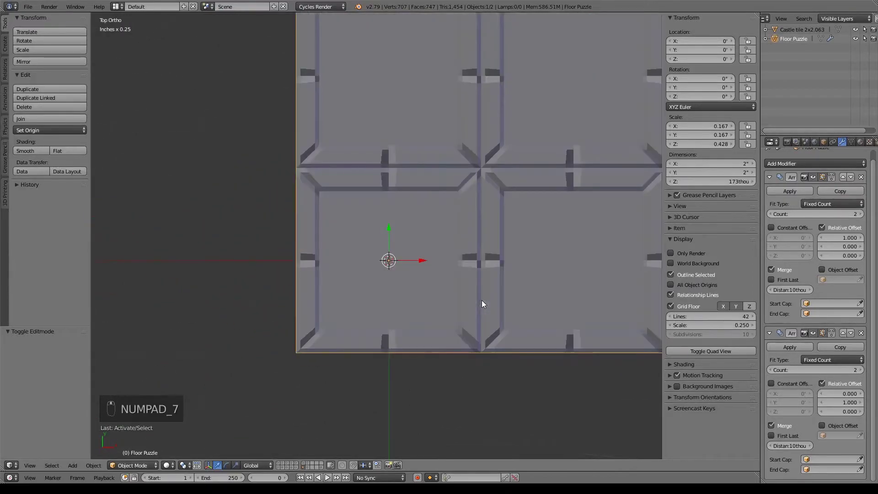
key("Tab")
scroll(482, 301, "up", 5)
middle_click_drag(496, 193, 494, 134, "shift")
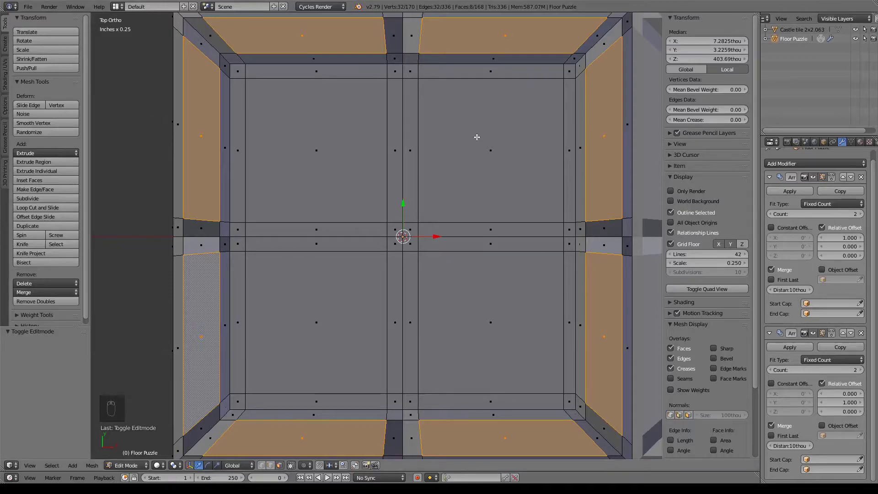
left_click(395, 230)
left_click(410, 229, "shift")
left_click(410, 243, "shift")
left_click(396, 244, "shift")
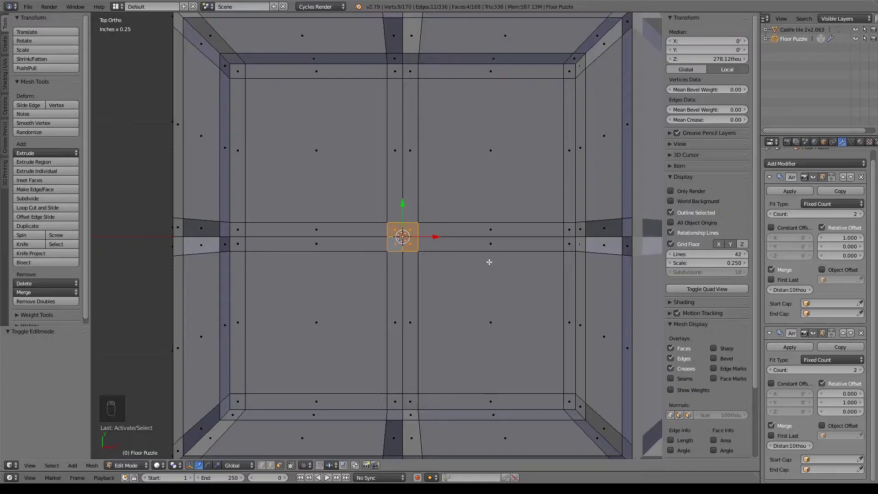
key("s")
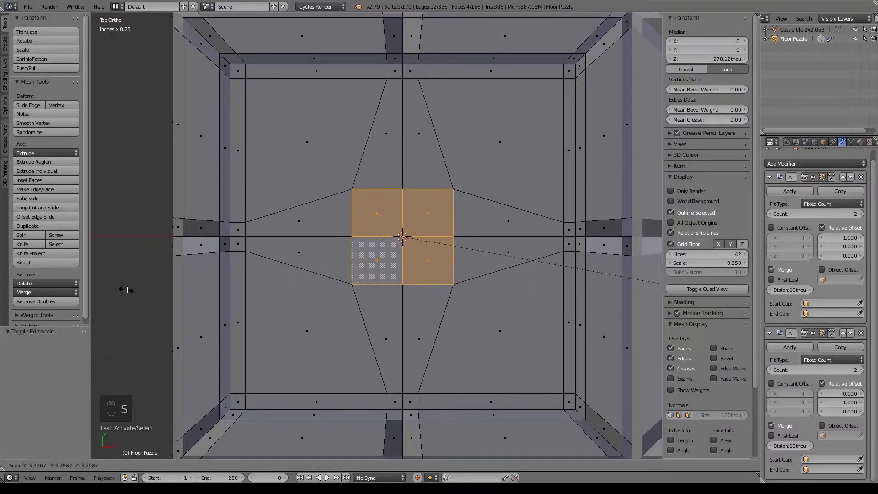
left_click(110, 257)
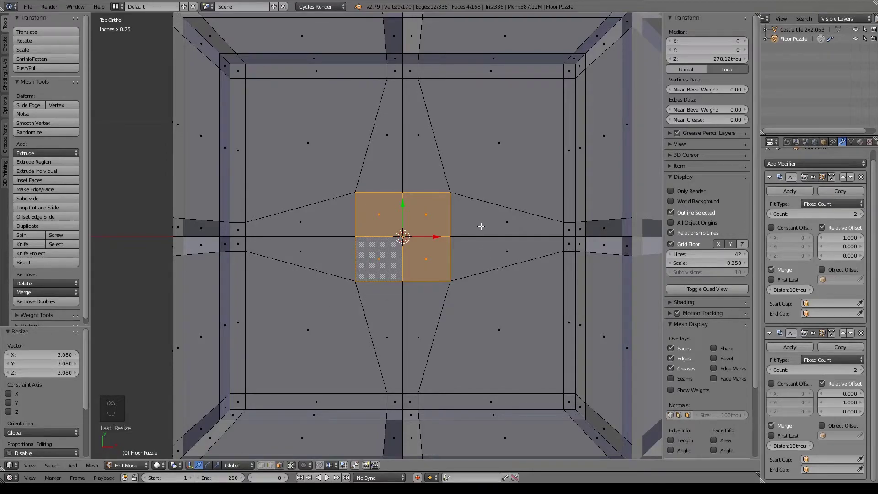
key("s")
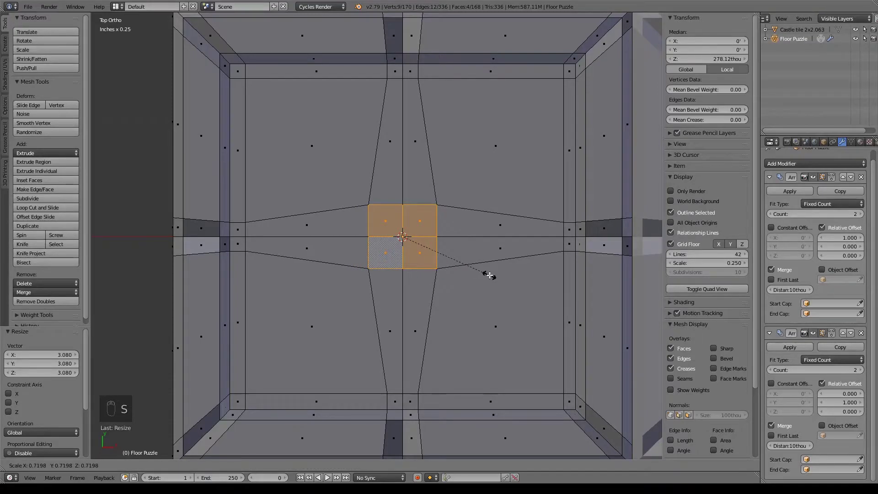
left_click(489, 275)
Step: Extrude the four central faces straight down to a median Z of about 83 thou, forming a square hole in the recess
scroll(496, 291, "down", 10)
middle_click_drag(492, 287, 504, 210)
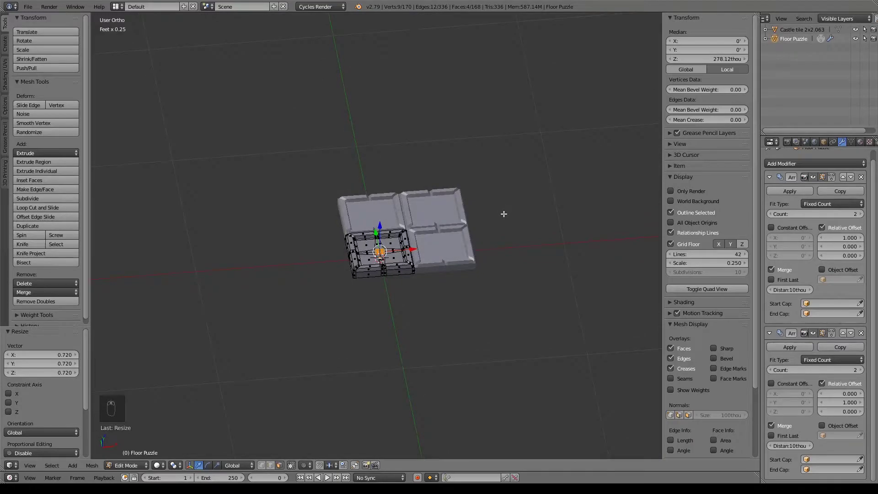
key("KP_1")
scroll(453, 231, "up", 6)
middle_click_drag(467, 332, 497, 211, "shift")
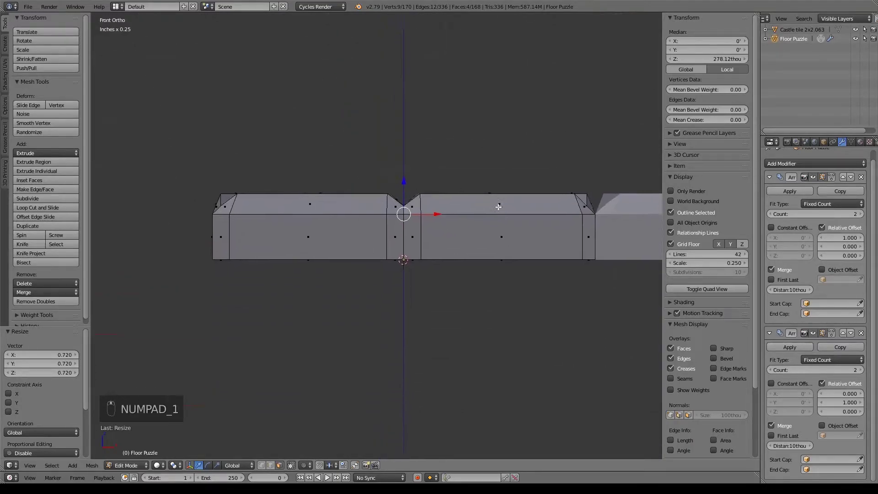
key("z")
scroll(503, 201, "up", 3)
middle_click_drag(507, 163, 459, 227, "shift")
key("e")
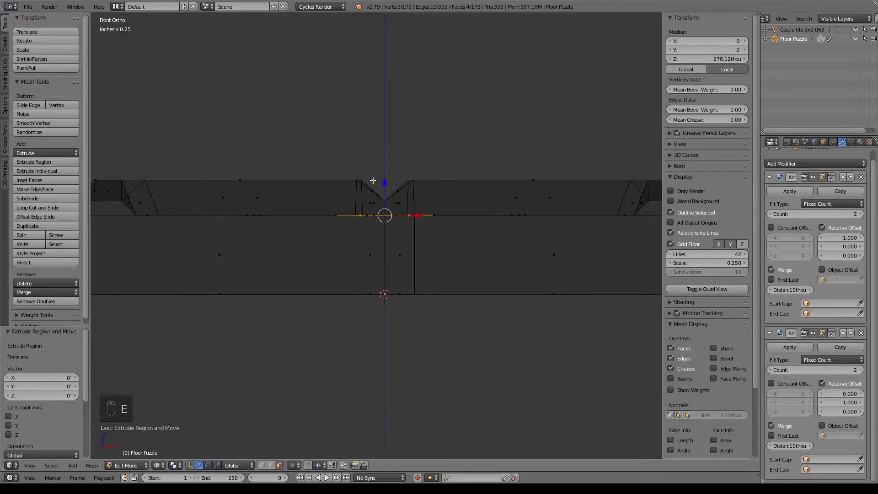
left_click(410, 239)
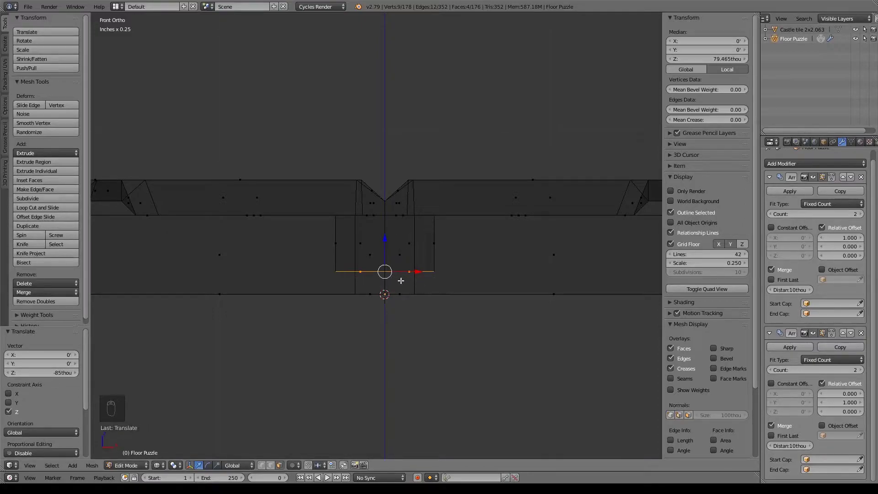
left_click_drag(384, 238, 384, 237)
key("Tab")
scroll(509, 262, "down", 4)
key("z")
middle_click_drag(458, 174, 509, 272)
scroll(509, 273, "up", 5)
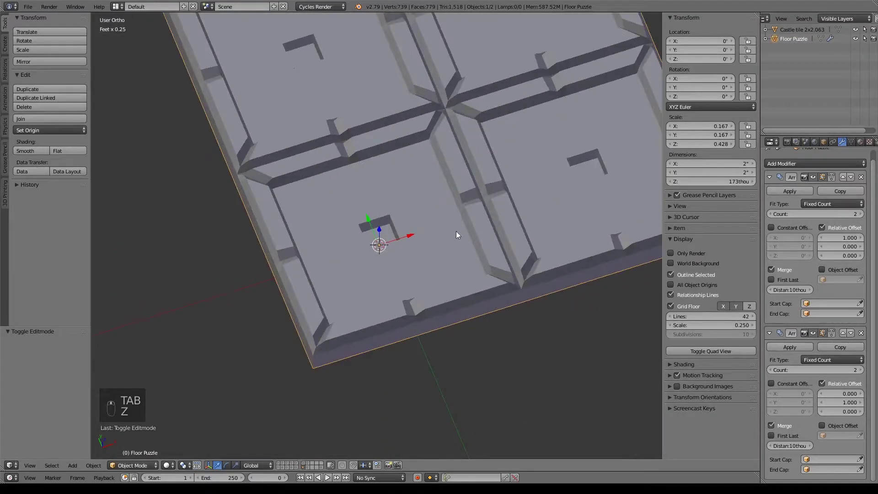
Step: Select the whole central hole, including its rim and bottom, and rotate it 45° in top view
key("Tab")
scroll(457, 235, "up", 6)
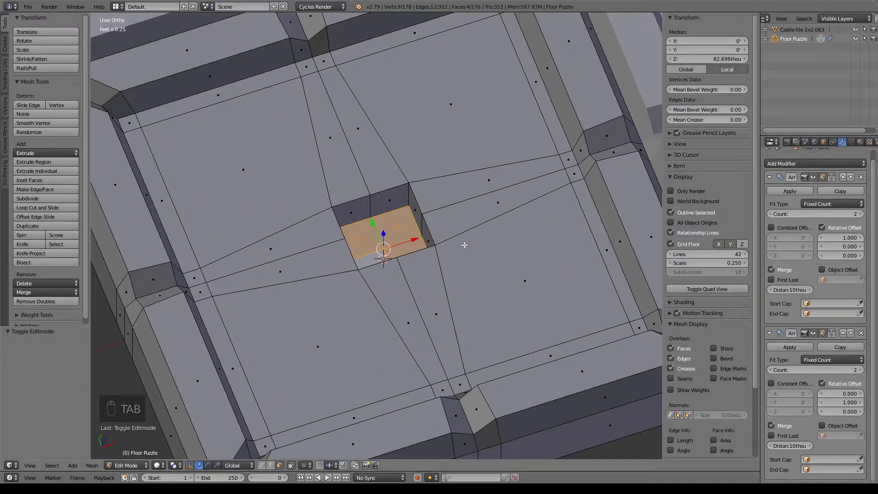
key("KP_7")
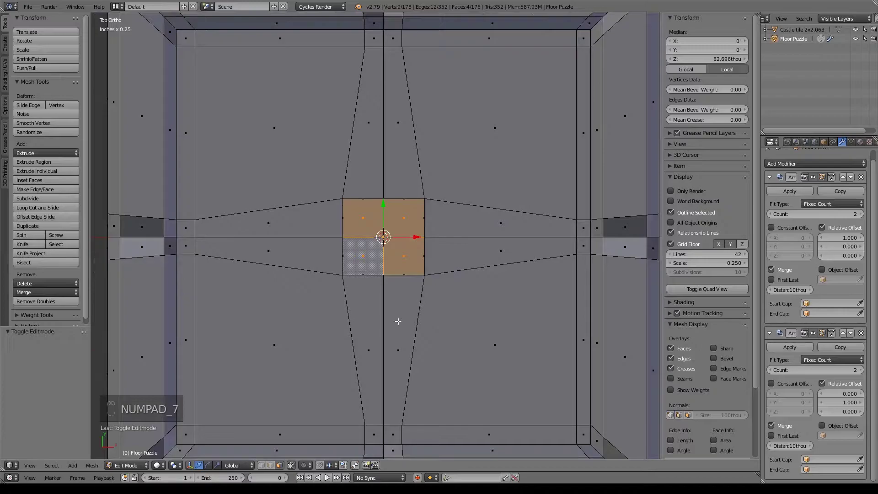
key("z")
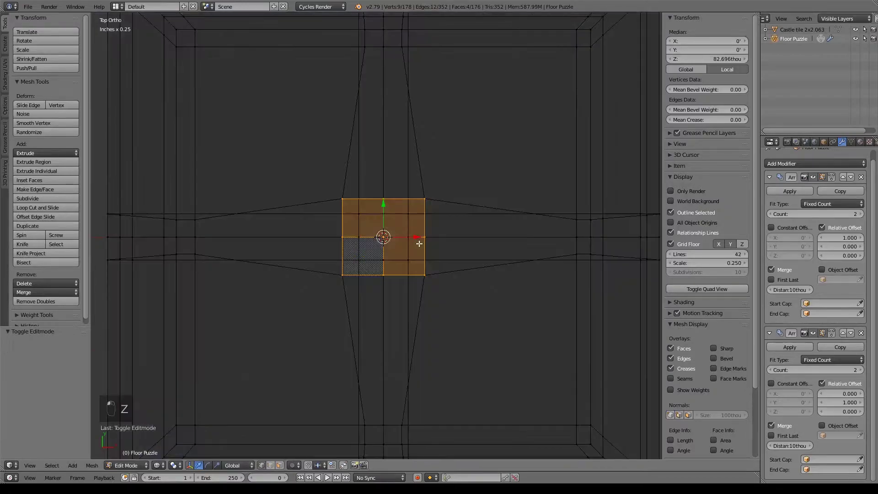
key("b")
left_click_drag(321, 161, 503, 302)
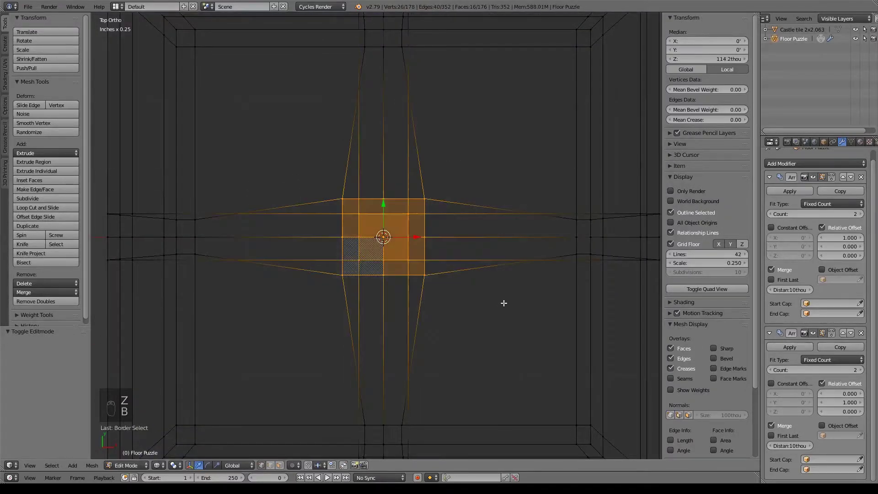
type("r")
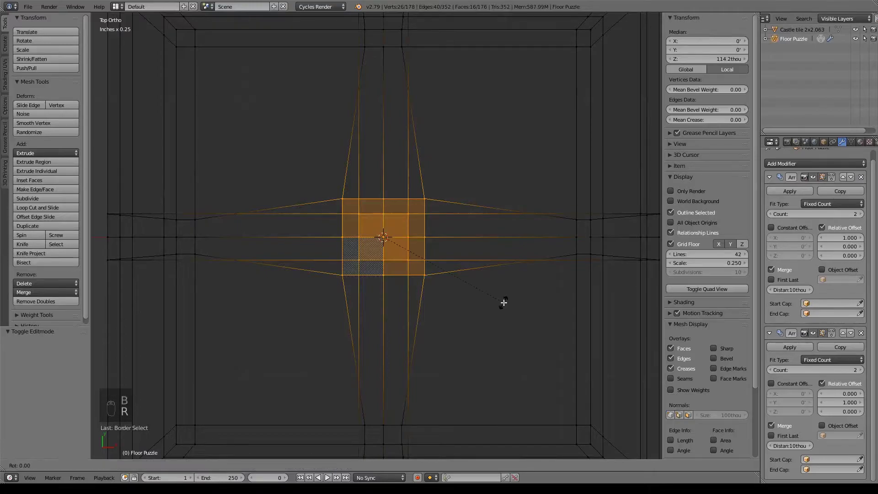
type("45")
key("Return")
key("z")
mouse_move(503, 300)
middle_mouse_down()
mouse_move(451, 288)
mouse_move(478, 267)
mouse_move(513, 267)
middle_mouse_up()
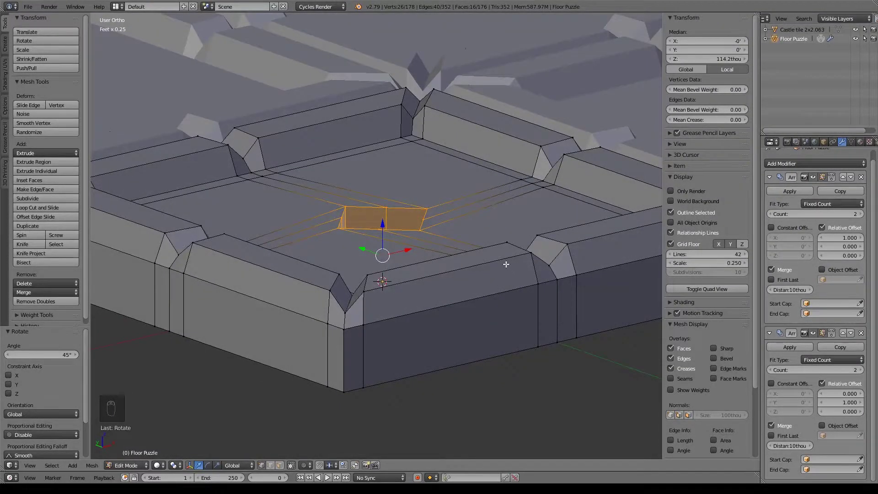
scroll(502, 169, "down", 6)
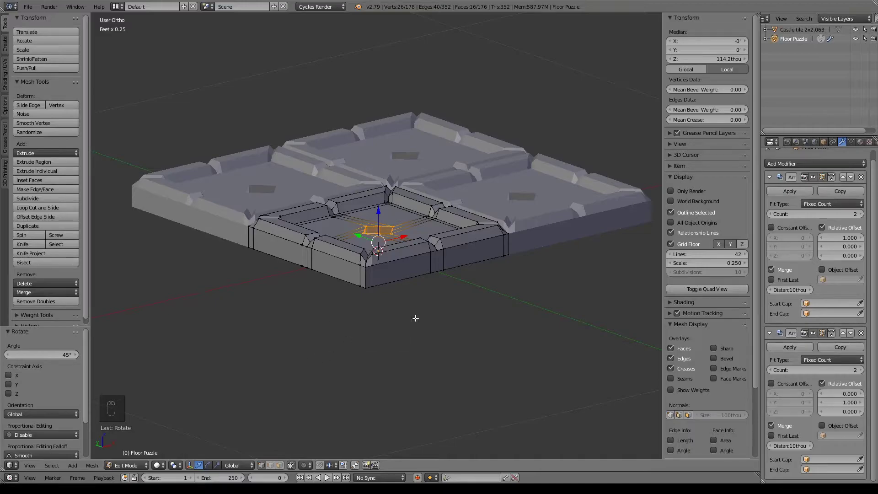
key("Tab")
middle_click_drag(509, 246, 539, 283)
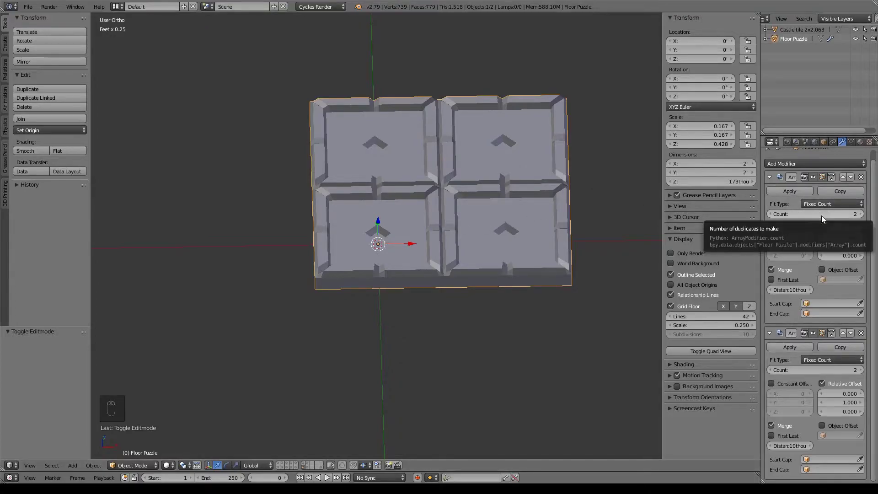
Step: Duplicate the floor puzzle in place, hide the original, and apply both Array modifiers on the copy
key("shift+d")
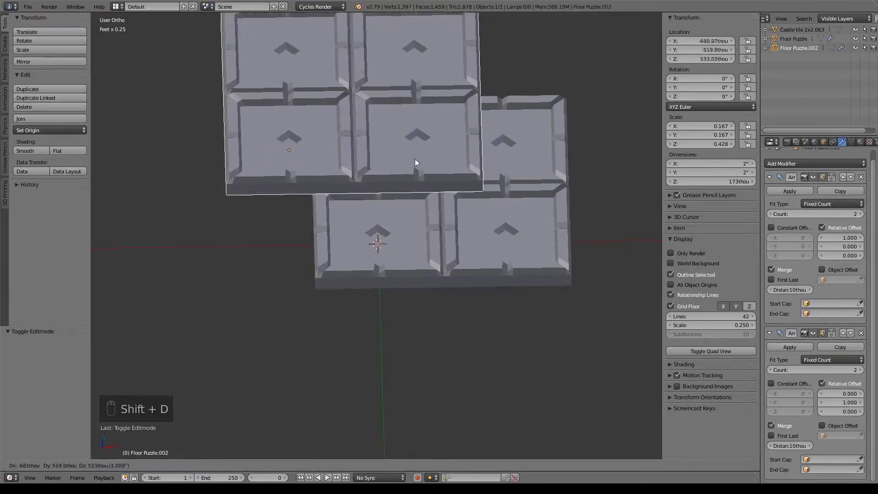
right_click(478, 213)
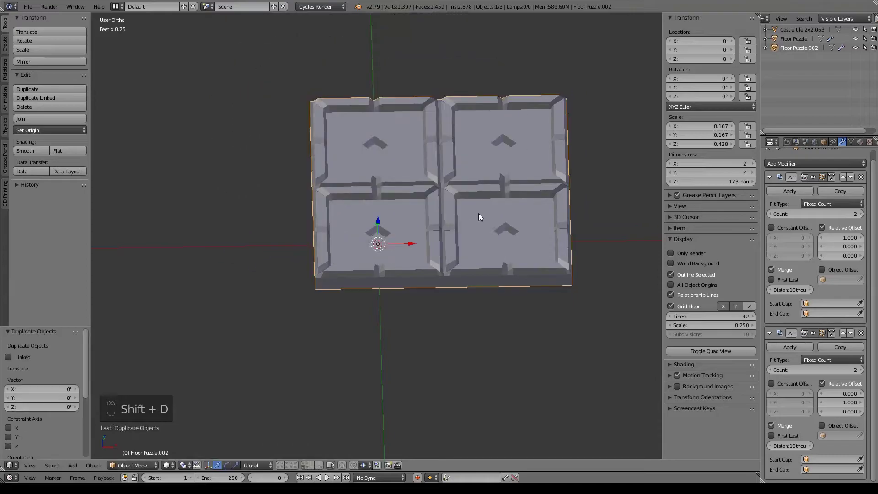
left_click(856, 39)
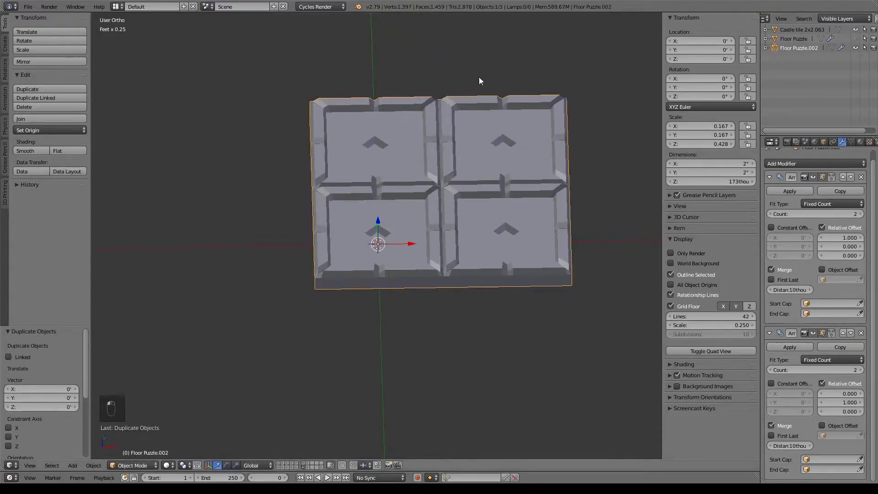
left_click(804, 191)
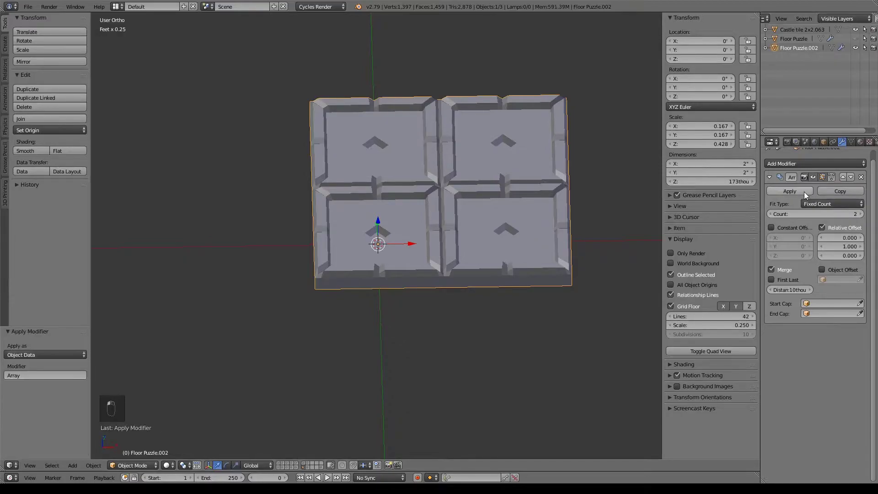
left_click(804, 191)
Step: Inspect the seam between two adjoining squares of the copy, test-moving its corner vertices to check whether they are merged
scroll(487, 234, "up", 3)
key("Tab")
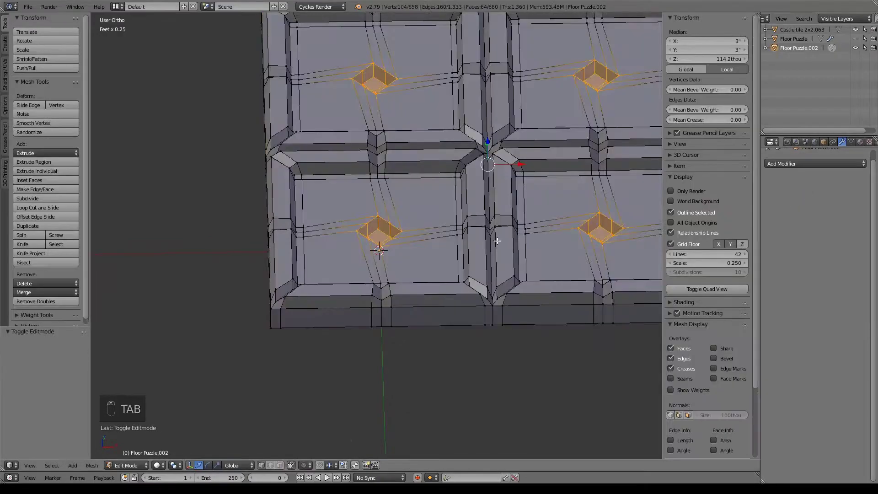
middle_click_drag(498, 247, 411, 202, "shift")
scroll(530, 294, "up", 5)
middle_click_drag(529, 293, 450, 286, "shift")
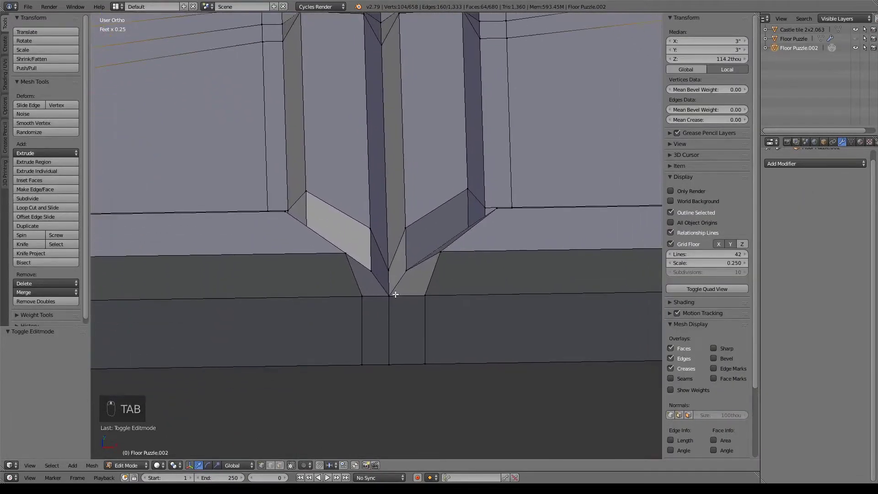
right_click(394, 296)
key("g")
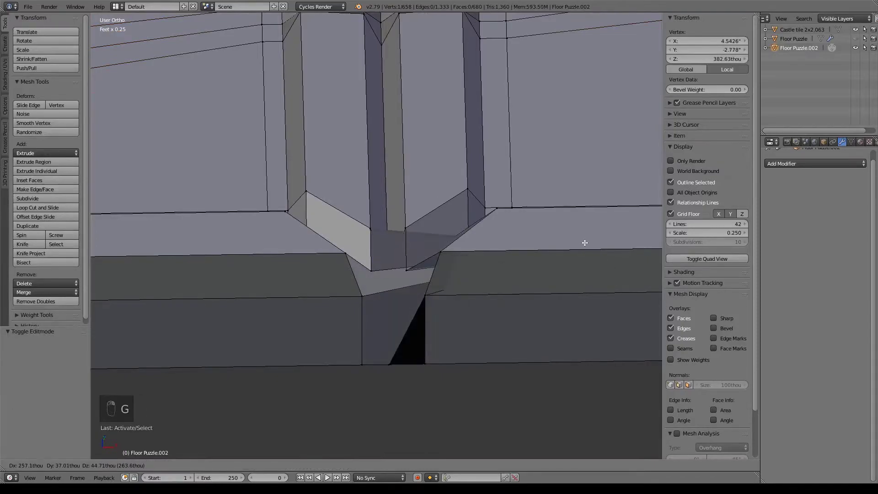
left_click(525, 202)
middle_click_drag(525, 202, 408, 262)
right_click(411, 239)
key("g")
right_click(496, 171)
scroll(366, 241, "down", 10)
mouse_move(288, 182)
middle_mouse_down("shift")
mouse_move(325, 268)
mouse_move(426, 226)
mouse_move(314, 234)
mouse_move(382, 208)
middle_mouse_up("shift")
key("Tab")
Step: Delete the separate Castle tile 2x2 object beside the floor puzzle
scroll(390, 240, "down", 4)
middle_click_drag(390, 240, 293, 257)
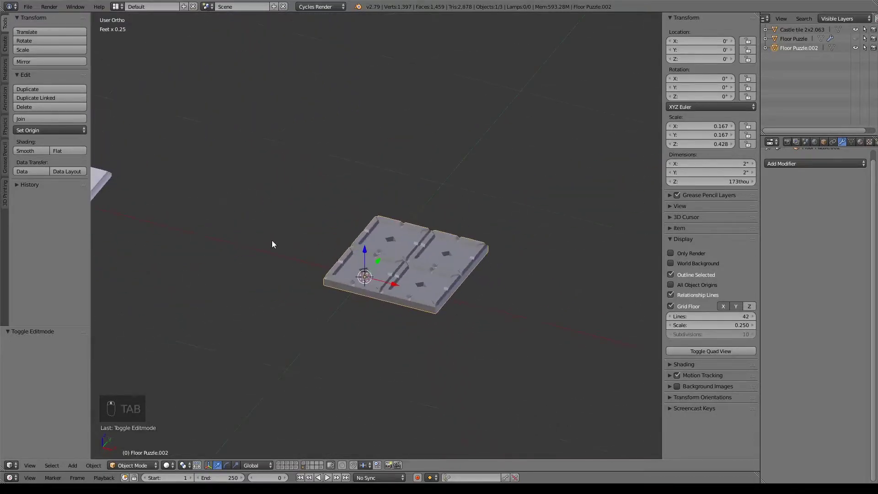
middle_click_drag(256, 224, 533, 232, "shift")
right_click(296, 219)
key("x")
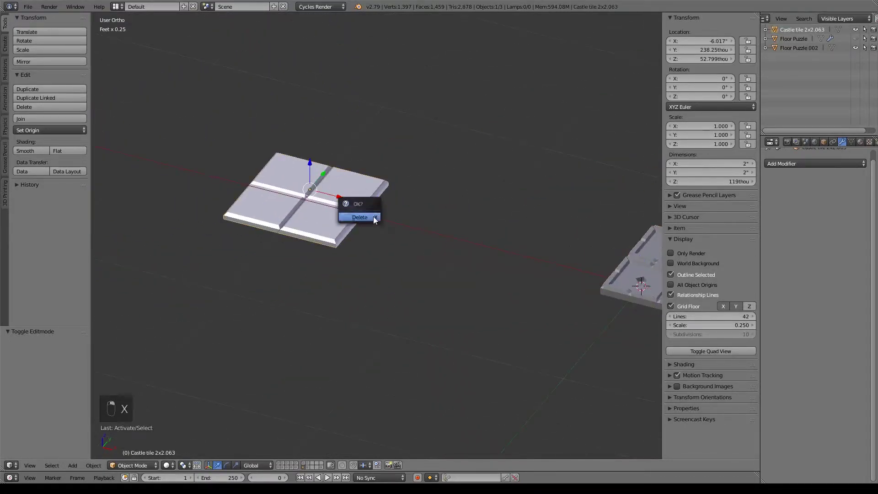
left_click(373, 217)
Step: Move the floor puzzle copy about 3.68 inches along negative X, away from the world origin
middle_click_drag(473, 269, 290, 249, "shift")
scroll(431, 274, "down", 2)
right_click(420, 255)
left_click_drag(429, 262, 307, 246)
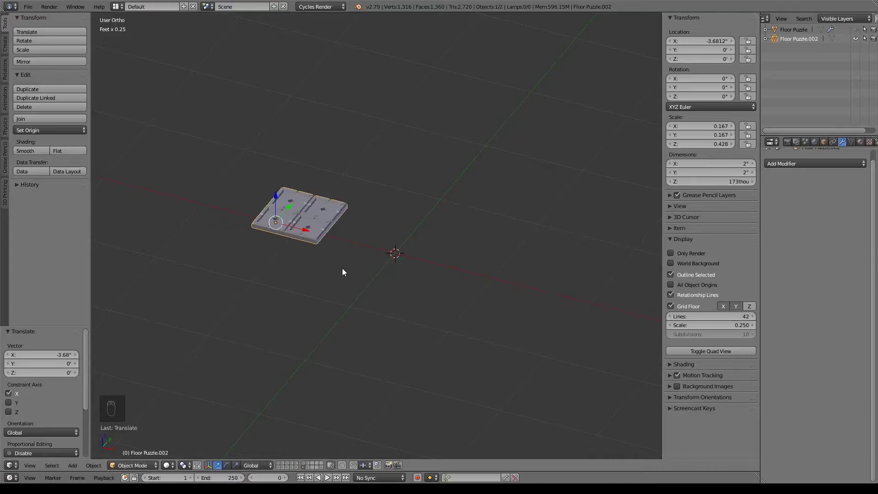
Step: Add a cube at the world origin and scale it uniformly to about 0.052, roughly 311 thou per side
key("shift+a")
mouse_move(335, 248)
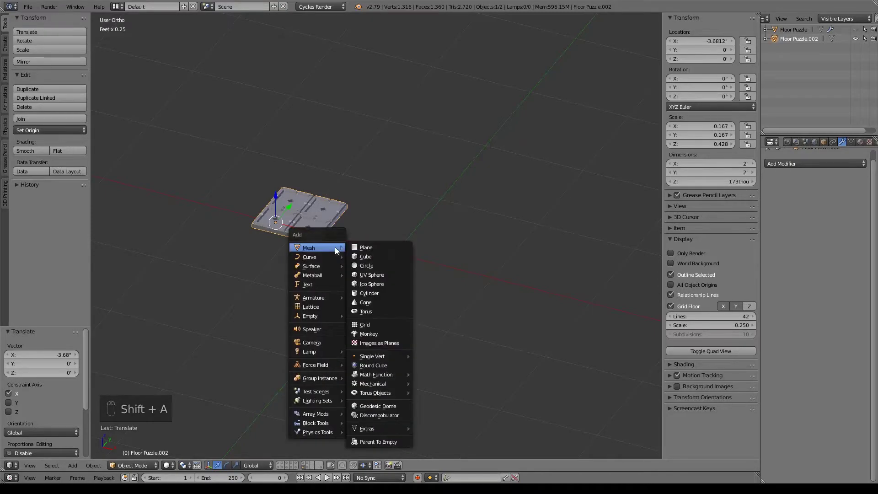
left_click(391, 257)
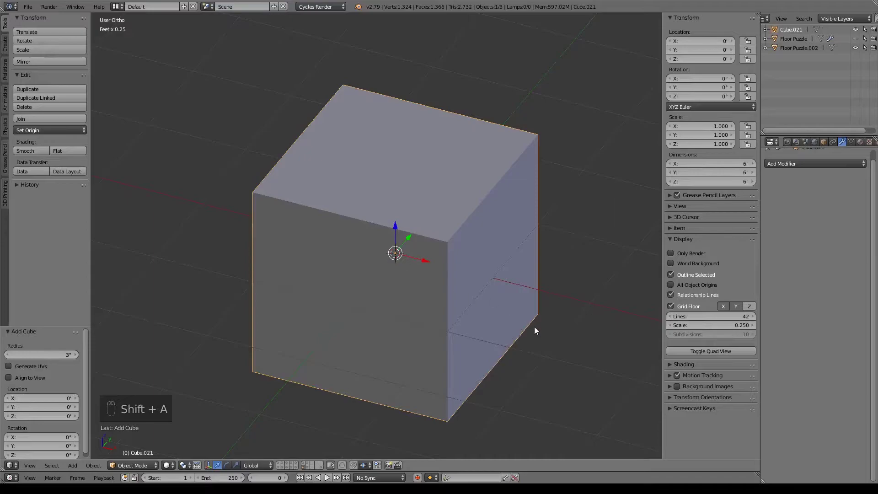
middle_click_drag(474, 254, 399, 251)
key("s")
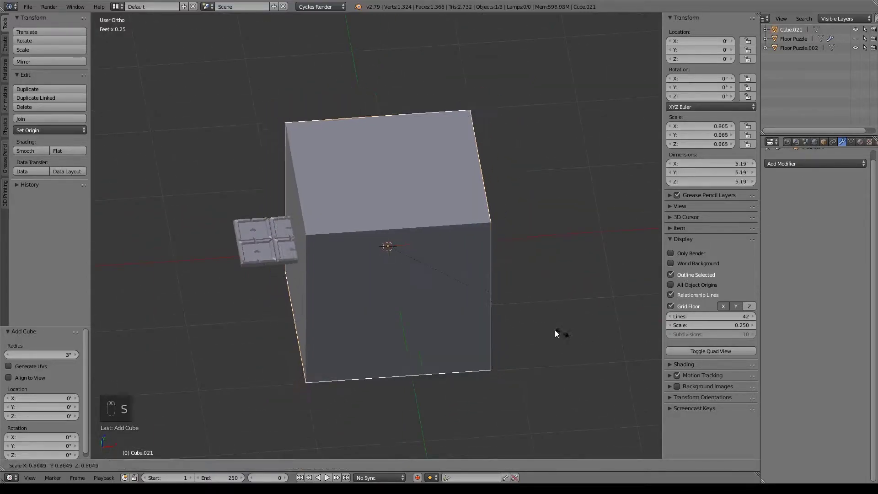
left_click(399, 254)
Step: Move the small cube in top view onto the puzzle square at the positive-X, negative-Y corner, near its central hole
key("KP_7")
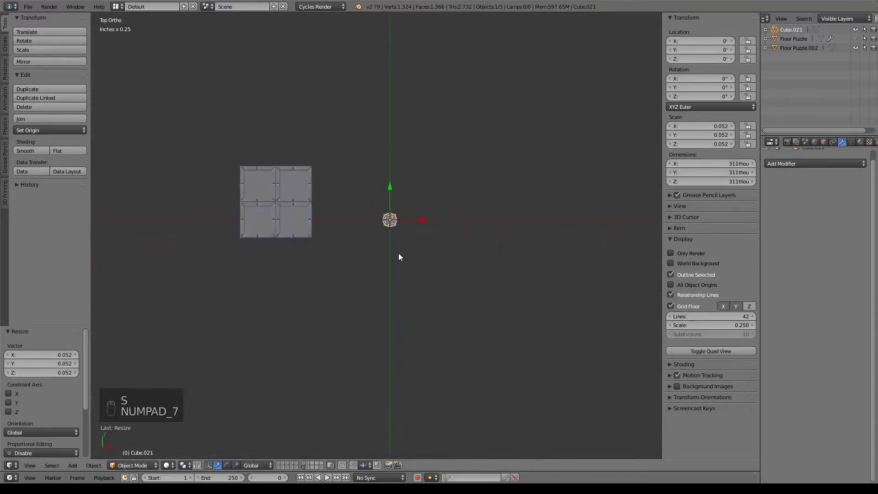
middle_click_drag(399, 253, 436, 274, "shift")
scroll(435, 274, "up", 4)
middle_click_drag(552, 352, 564, 328, "shift")
key("g")
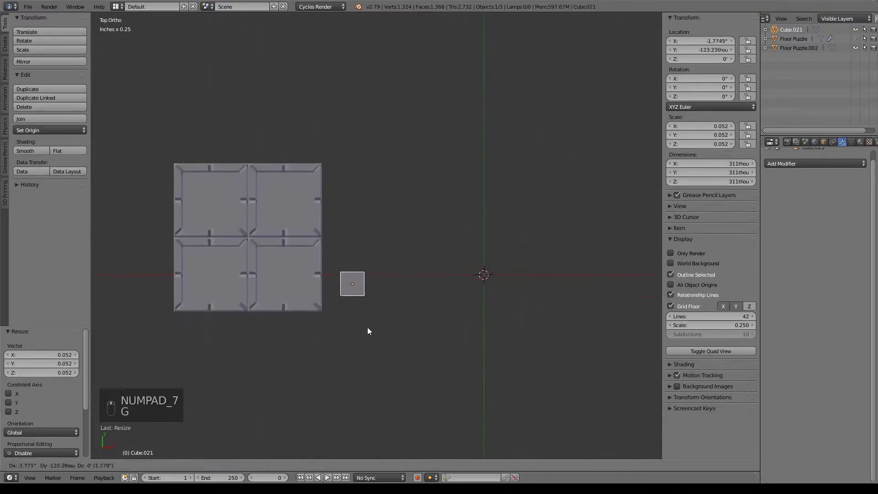
left_click(331, 323)
Step: In wireframe top view, scale the cube down to about 190 thou and rotate it 45° to match the diamond hole
key("z")
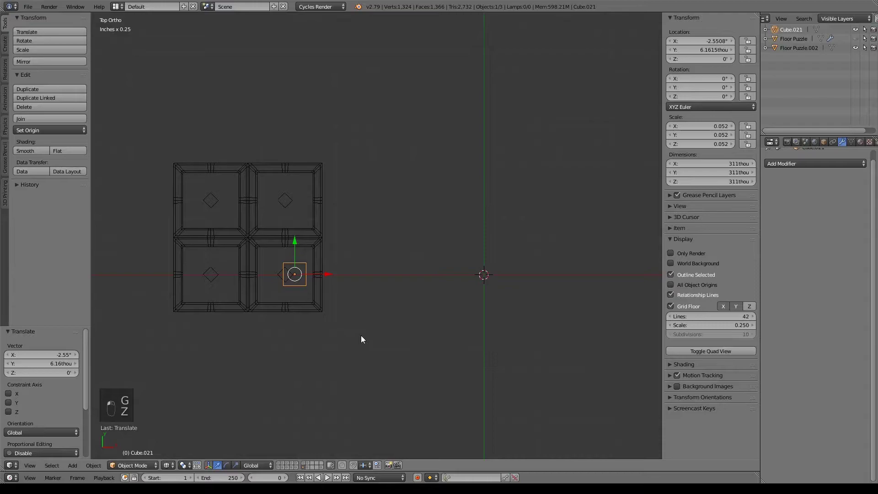
key("KP_7")
key("KP_Decimal")
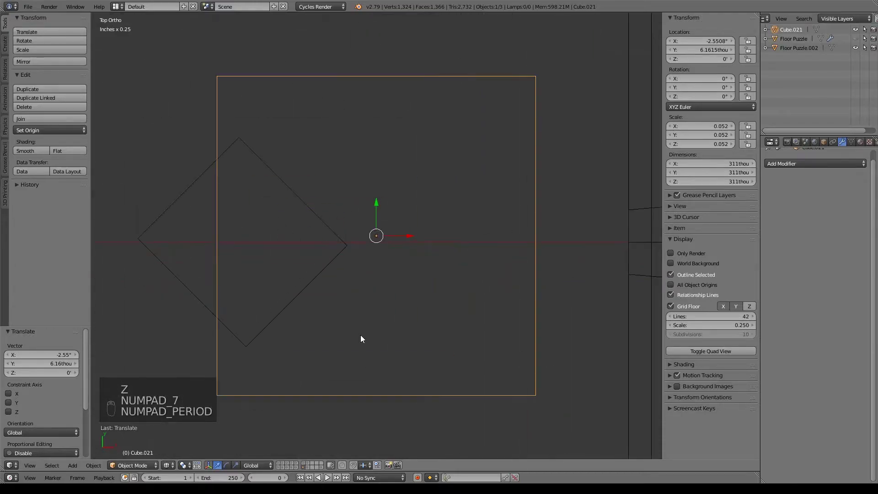
key("s")
left_click(552, 290)
type("r45")
left_click(567, 276)
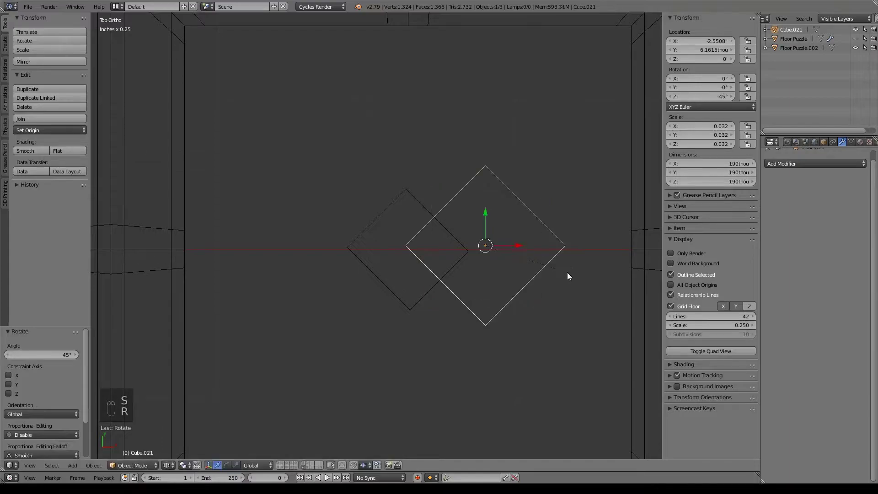
Step: Centre the cube over the diamond hole and scale it down to about 118 thou, slightly smaller than the hole's outline
key("g")
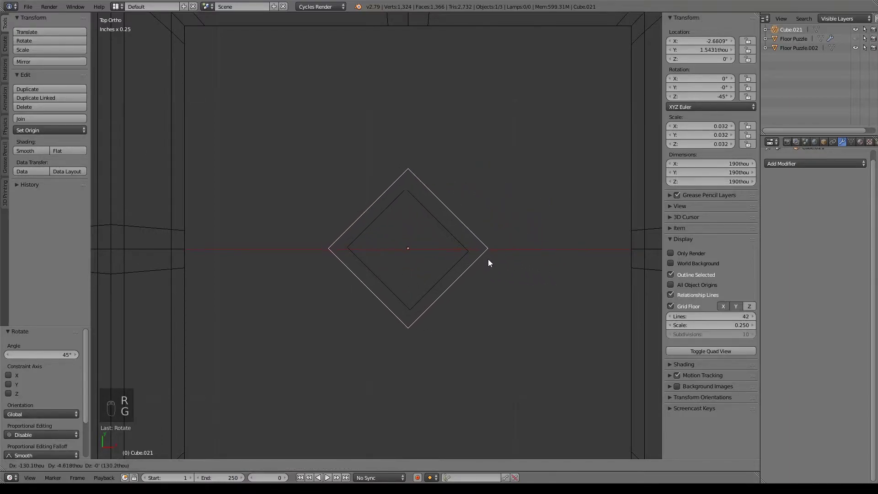
left_click(487, 259)
key("s")
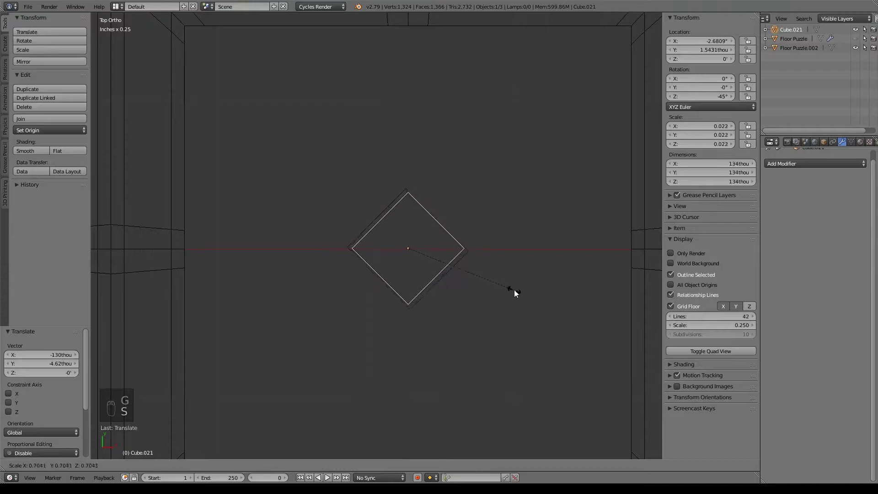
left_click(509, 288)
key("s")
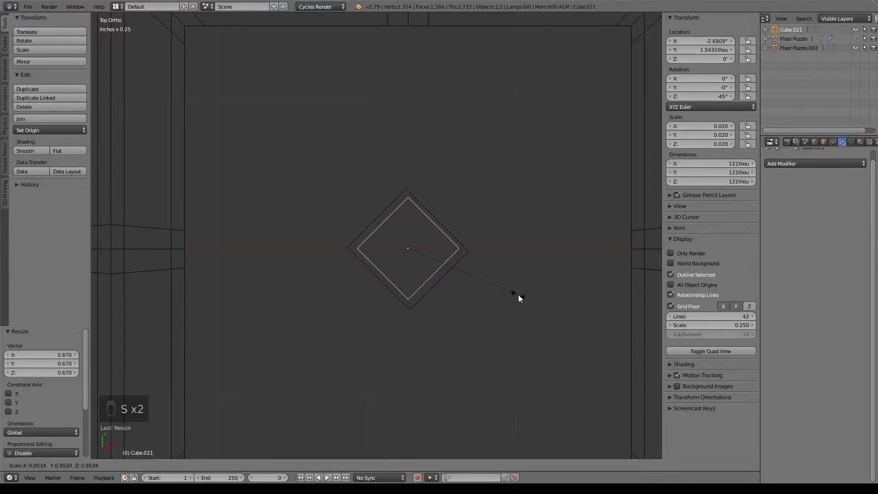
left_click(518, 295)
key("s")
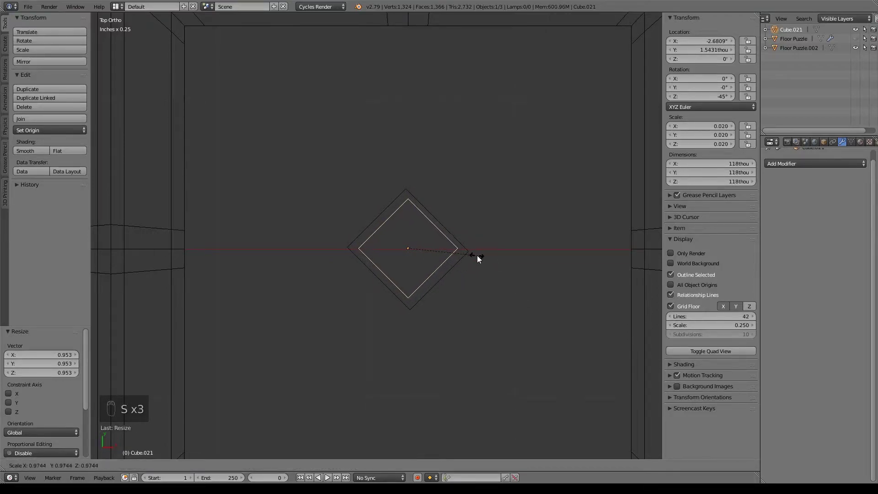
left_click(477, 255)
key("g")
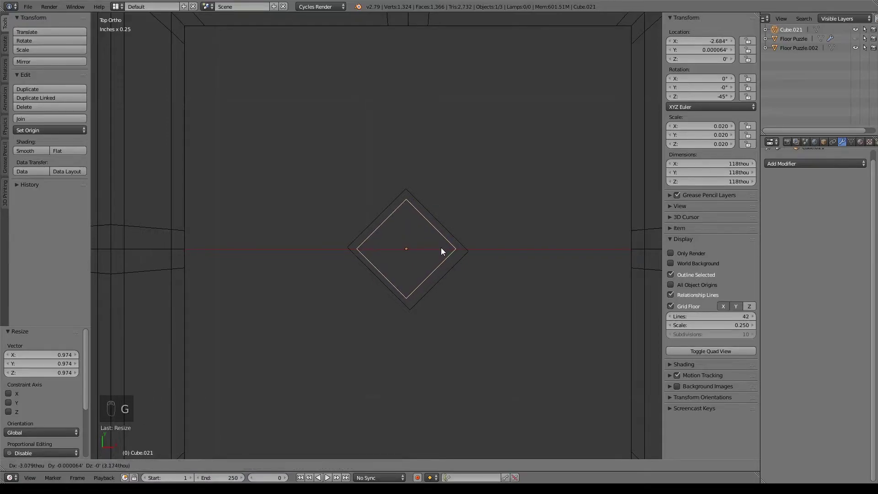
left_click(441, 248)
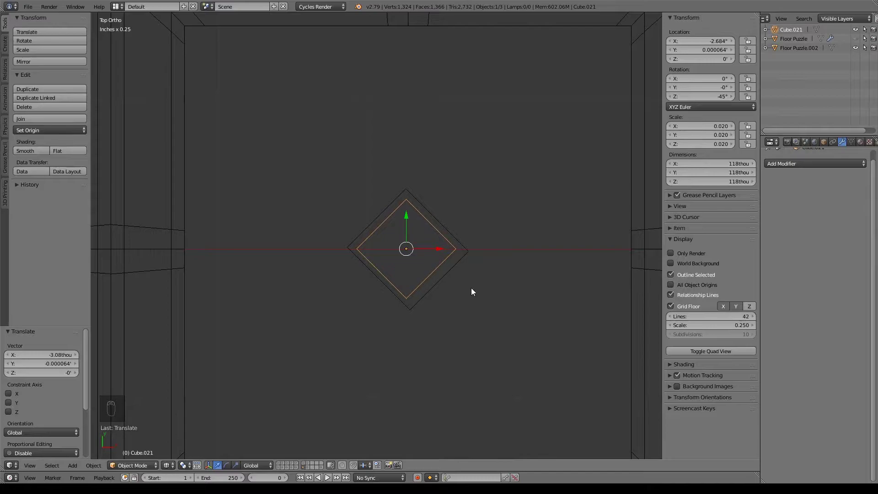
Step: Raise the cube in front view to a Z location of about 101 thou, with its base just above the hole's bottom
key("KP_1")
scroll(439, 288, "up", 3)
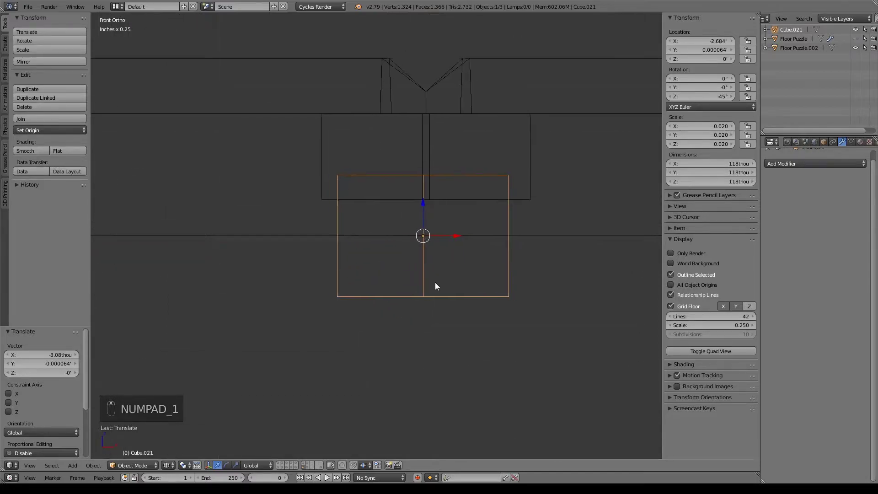
left_click_drag(394, 250, 403, 151)
Step: Lower the cube's top face by about 35 thou so the peg is about 83 thou tall and ends just above the recess floor
key("Tab")
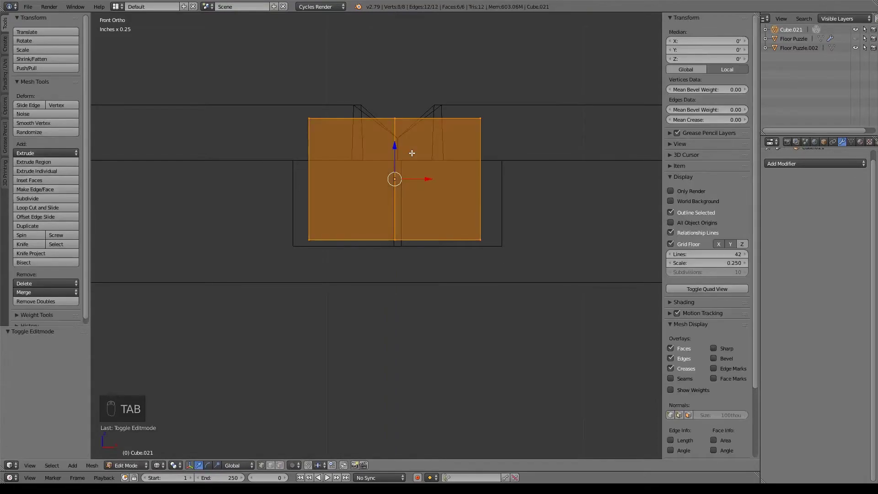
key("a")
key("a")
key("b")
left_click_drag(288, 87, 582, 121)
left_click_drag(394, 88, 406, 122)
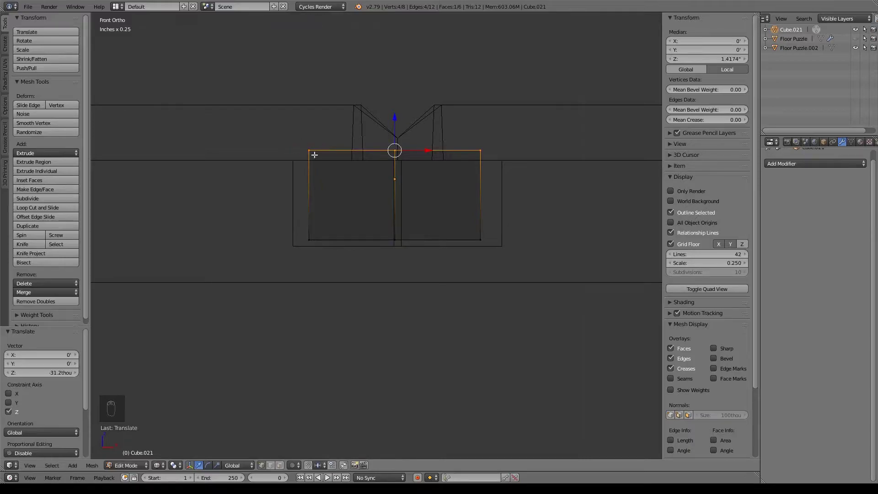
left_click_drag(394, 118, 399, 121)
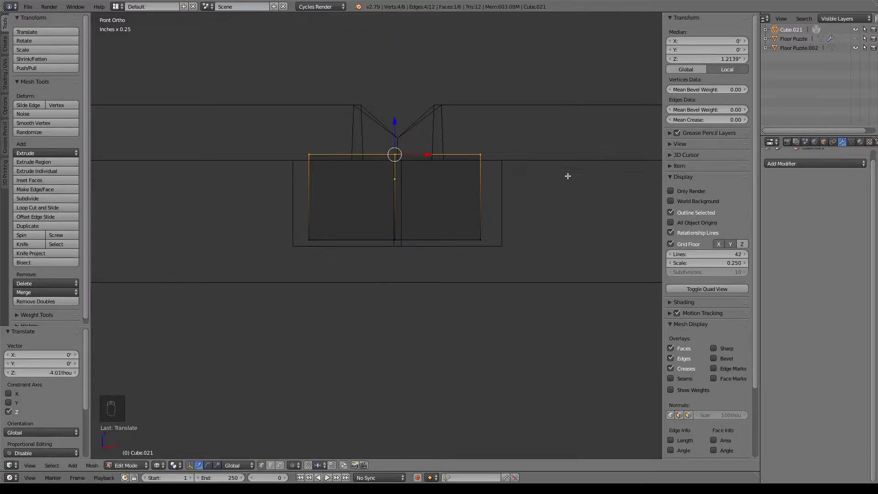
key("Tab")
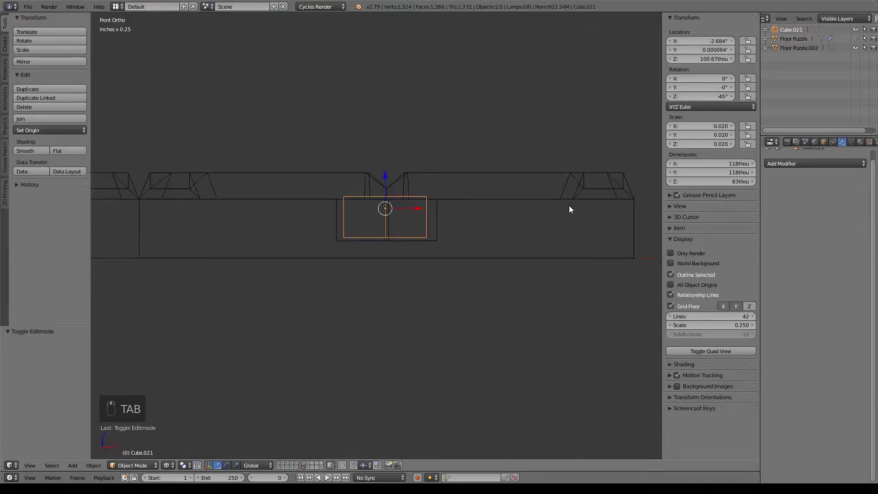
Step: Rotate the peg 45° in top view so its sides are parallel to the X and Y axes
key("KP_7")
type("r")
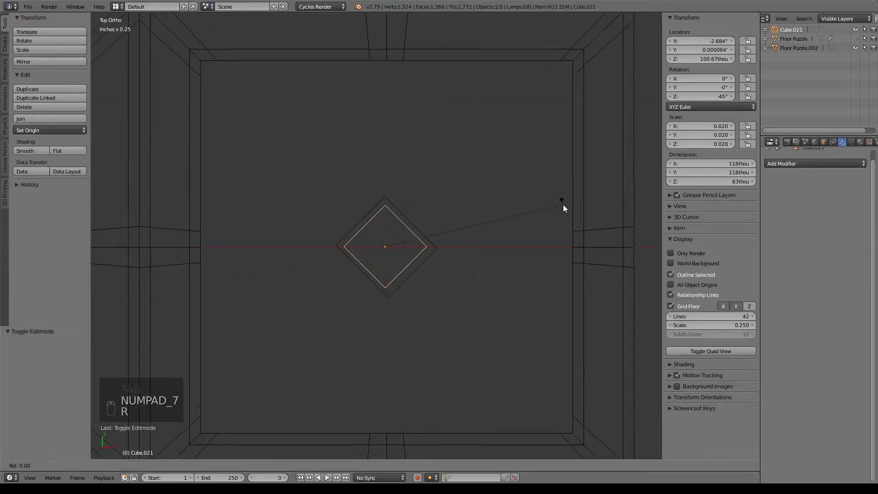
type("45")
key("Return")
Step: Set the peg's origin to the 3D cursor and move its geometry to that origin at the world centre
scroll(564, 208, "down", 4)
middle_click_drag(573, 222, 442, 217, "shift")
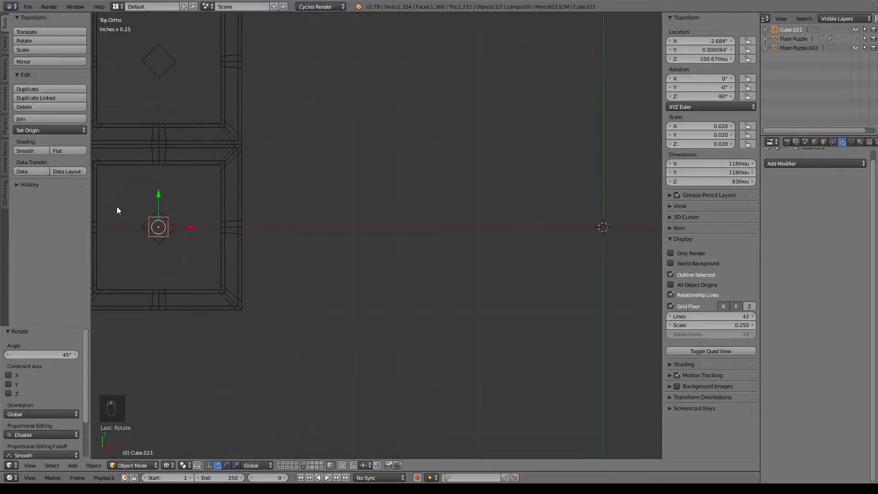
left_click_drag(192, 228, 650, 243)
right_click(650, 243)
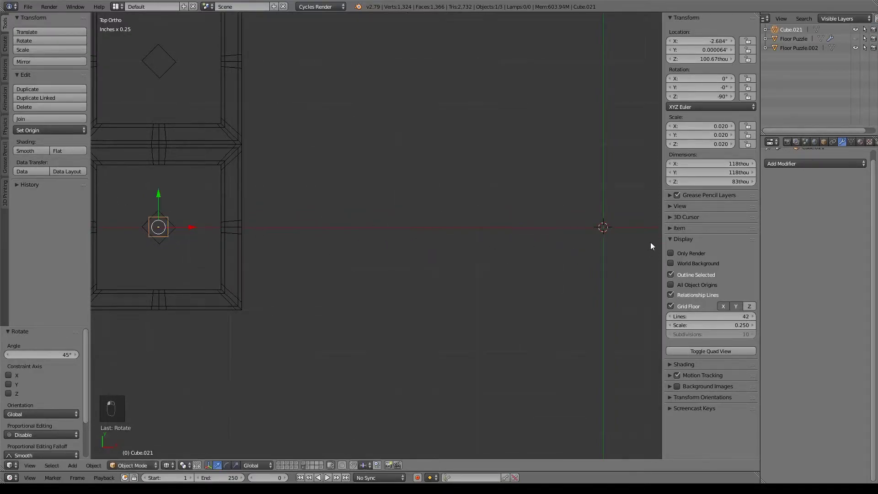
left_click(61, 131)
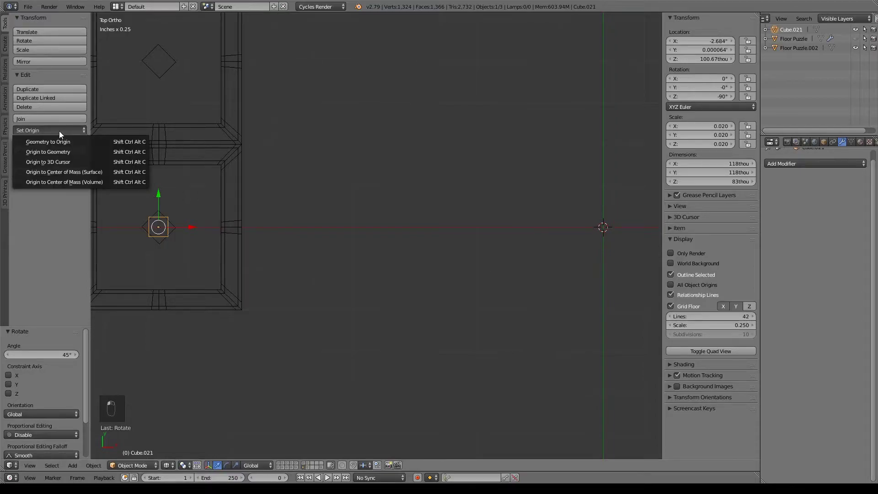
left_click(54, 162)
left_click(63, 130)
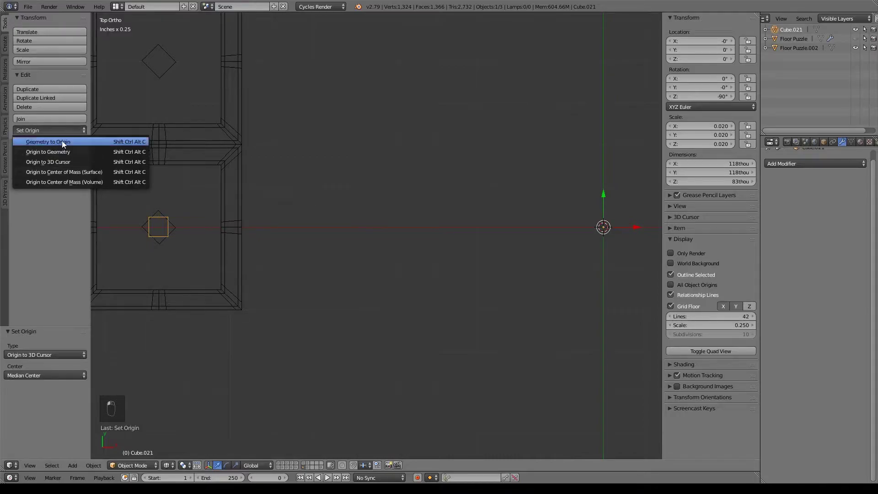
left_click(62, 141)
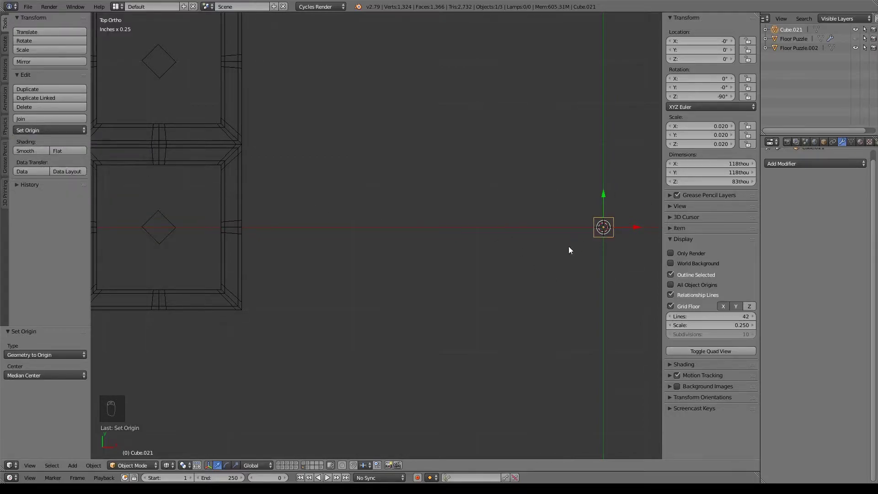
Step: In front view, extrude the peg's top face upward by about 19 thou
key("KP_1")
middle_click_drag(569, 250, 382, 284, "shift")
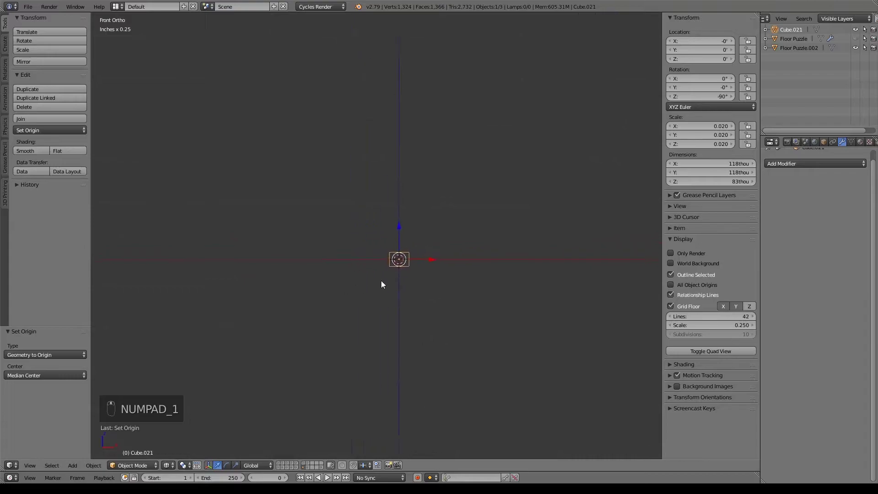
scroll(457, 312, "up", 5)
middle_click_drag(476, 342, 469, 298, "shift")
key("z")
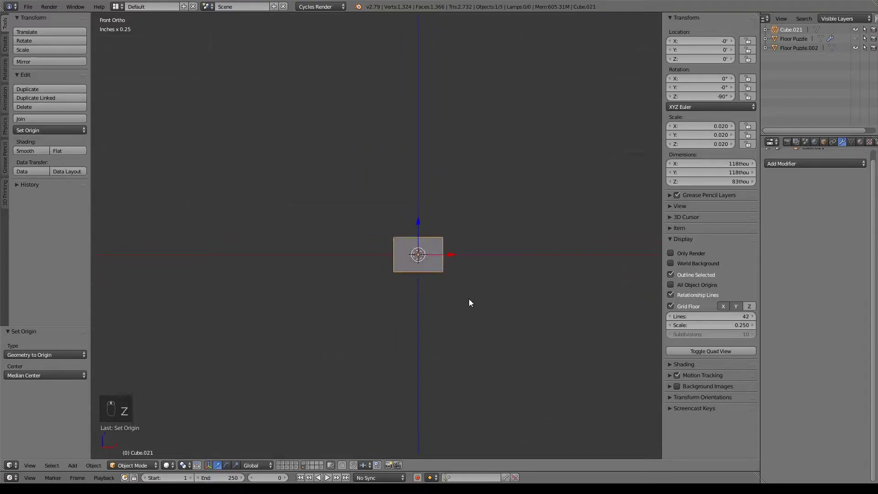
key("Tab")
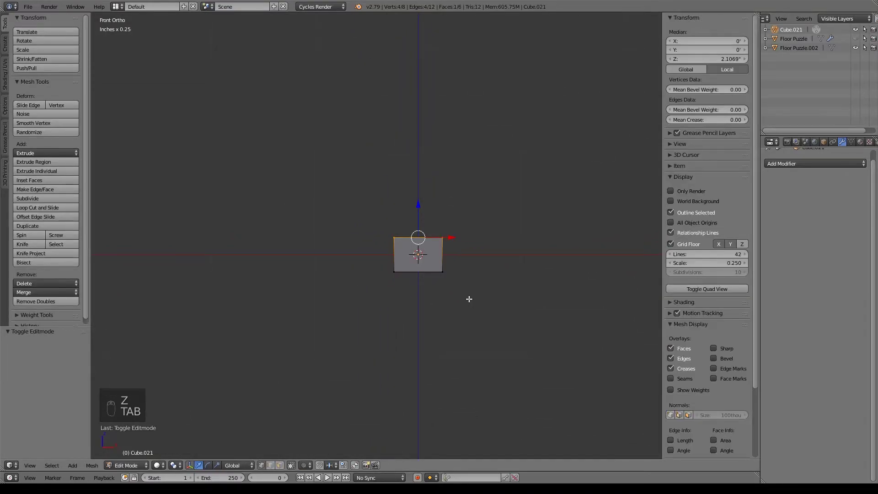
middle_click_drag(482, 273, 479, 295, "shift")
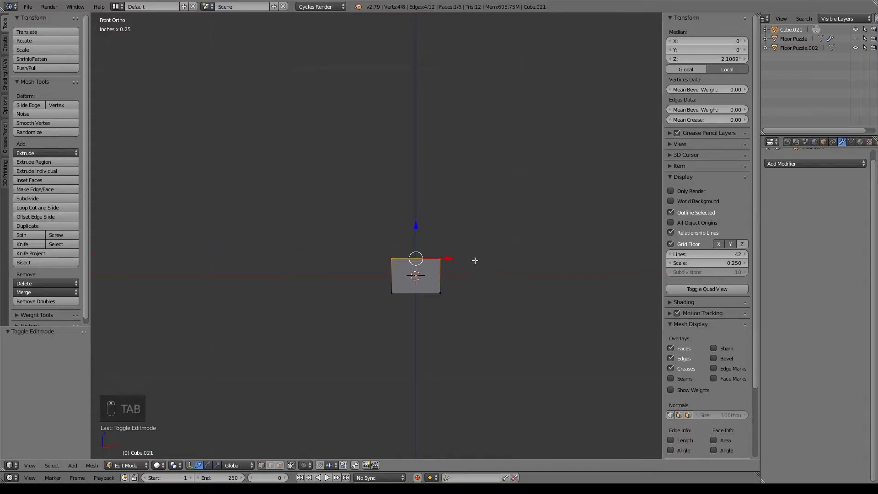
middle_click_drag(475, 260, 424, 221)
key("KP_1")
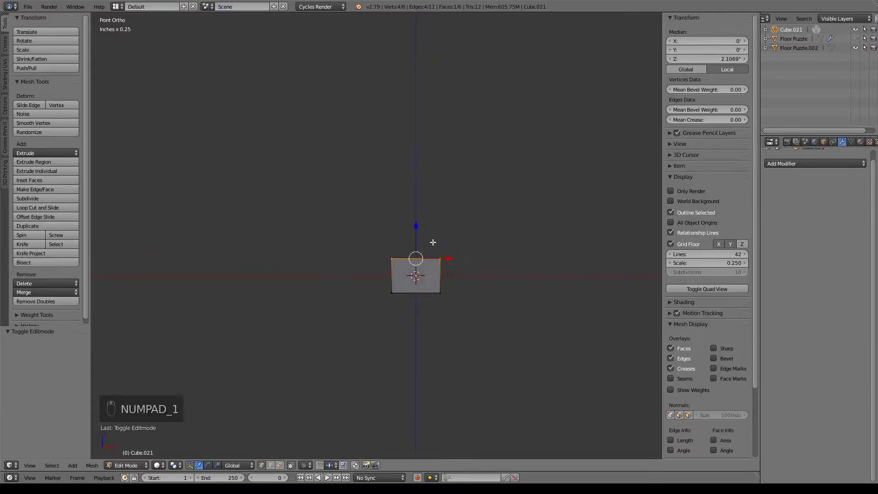
key("e")
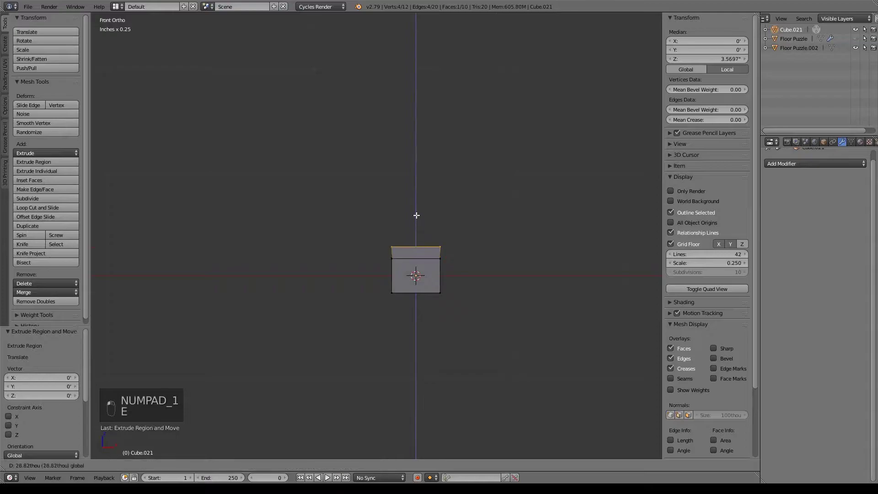
left_click(418, 211)
middle_click_drag(490, 252, 459, 237, "shift")
left_click_drag(386, 194, 445, 208)
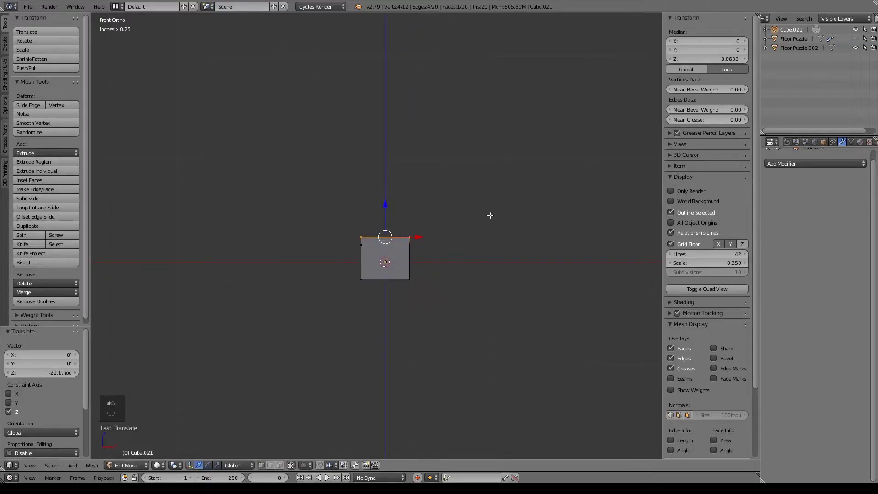
Step: Scale the extruded top face along X to about three times the peg's width to form a flange
key("s")
key("x")
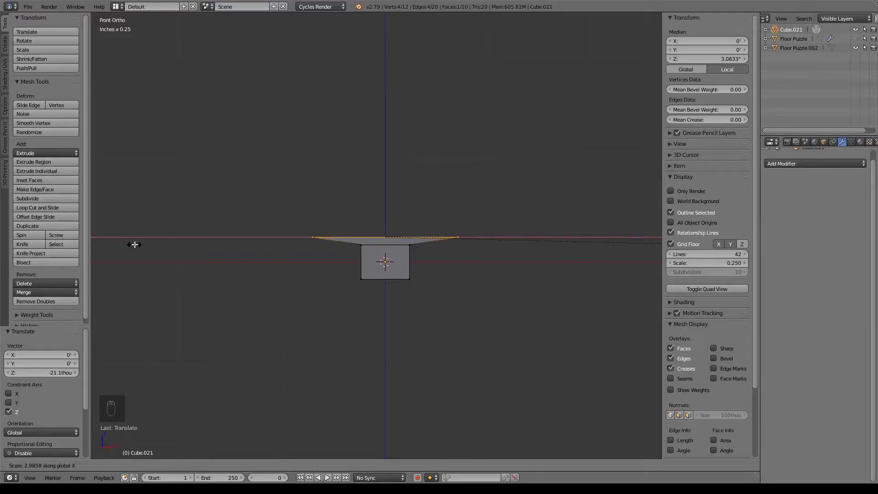
left_click(161, 254)
scroll(316, 219, "down", 5)
middle_click_drag(394, 233, 323, 244)
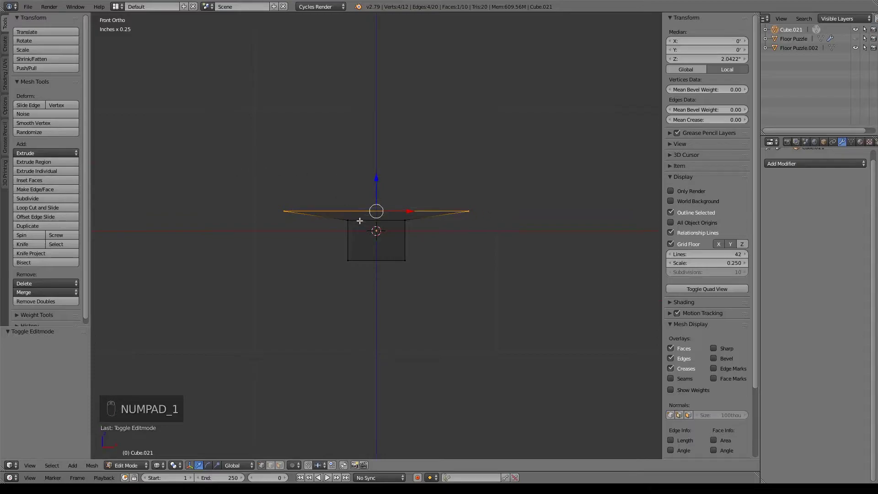
Step: Widen the flange's top face slightly more along X and lower it by about 5 thou
scroll(360, 221, "up", 1)
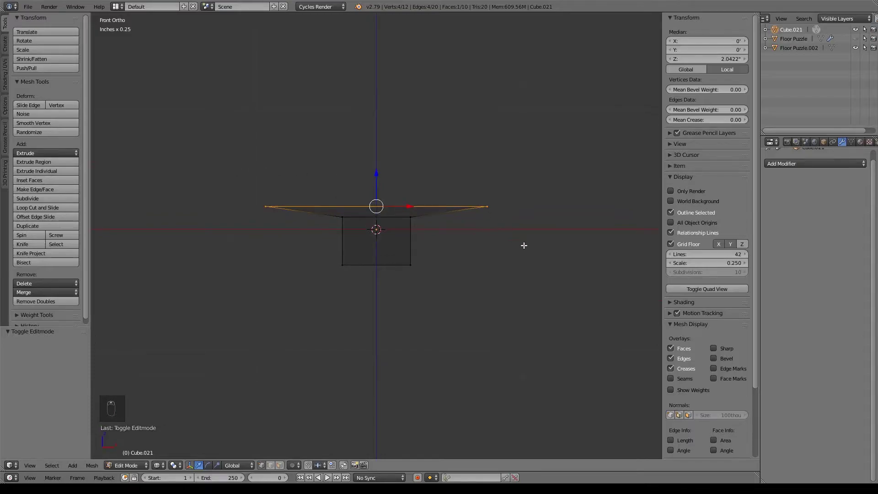
key("s")
key("x")
left_click(529, 242)
scroll(377, 190, "down", 1)
key("g")
key("z")
left_click(378, 187)
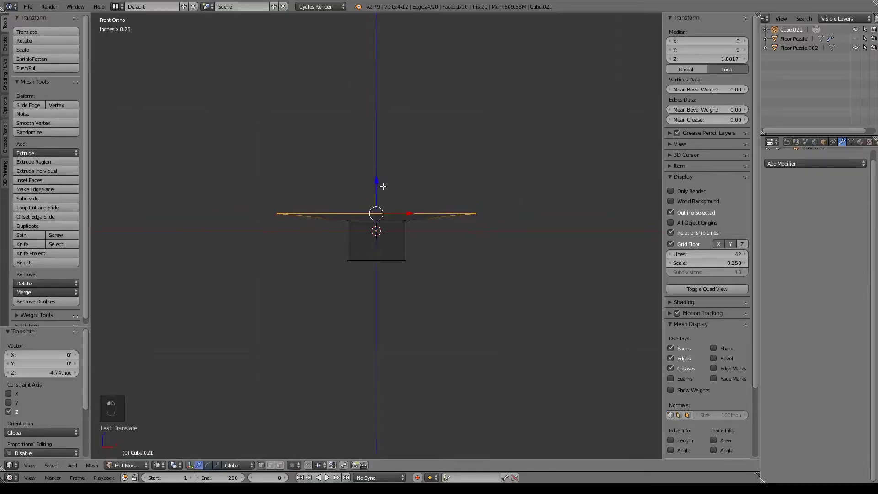
Step: Extrude the flange's top face upward by about 710 thou to form a tall body above the peg
scroll(451, 190, "down", 2)
scroll(451, 188, "up", 6)
scroll(455, 184, "down", 9)
scroll(437, 165, "up", 2, "shift")
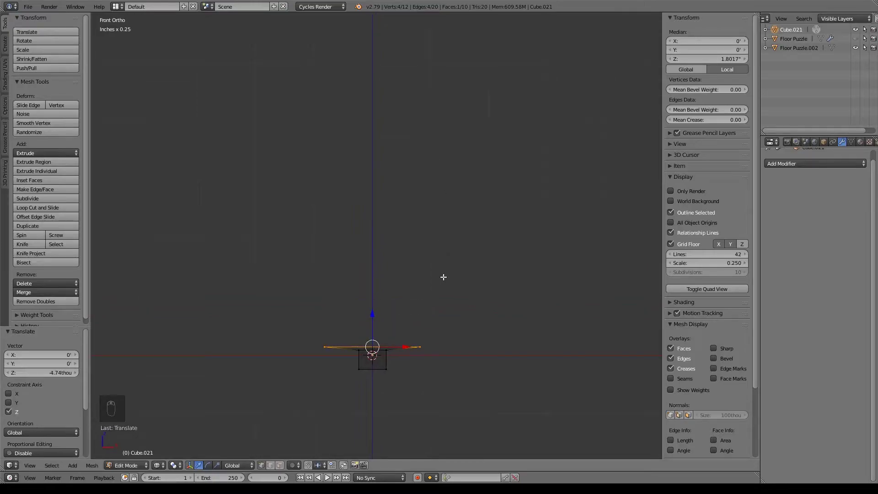
key("e")
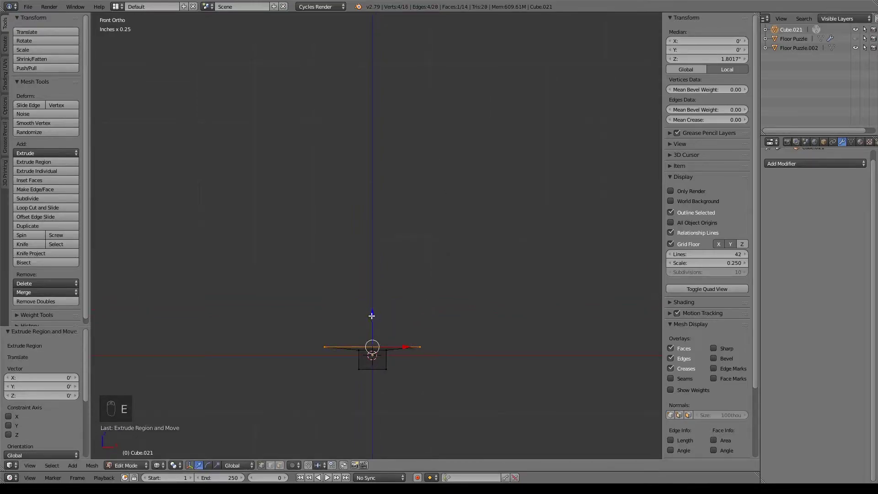
left_click(373, 312)
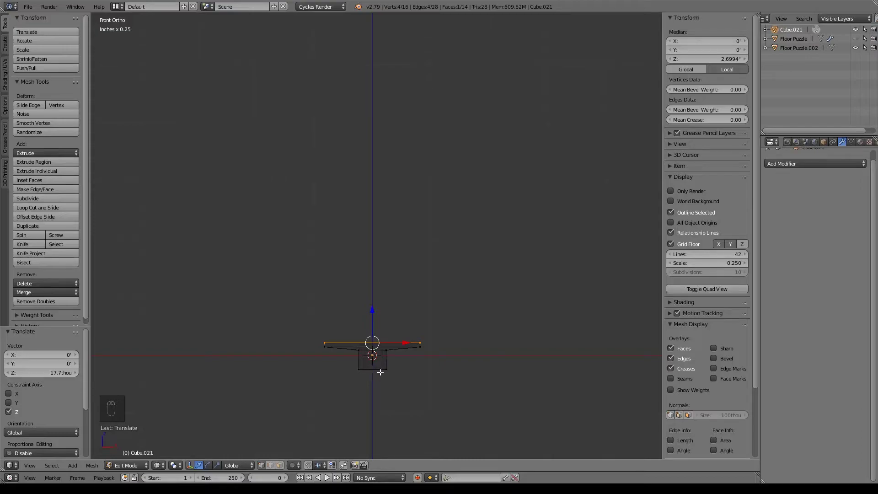
left_click_drag(373, 310, 372, 149)
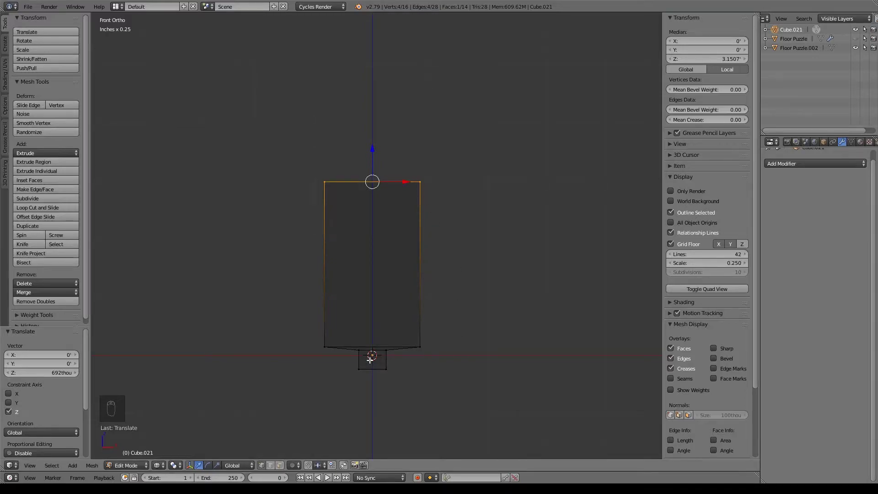
Step: Move the whole mesh down by about 27.5 thou so the body's base sits near the X axis line
key("a")
key("a")
key("a")
key("g")
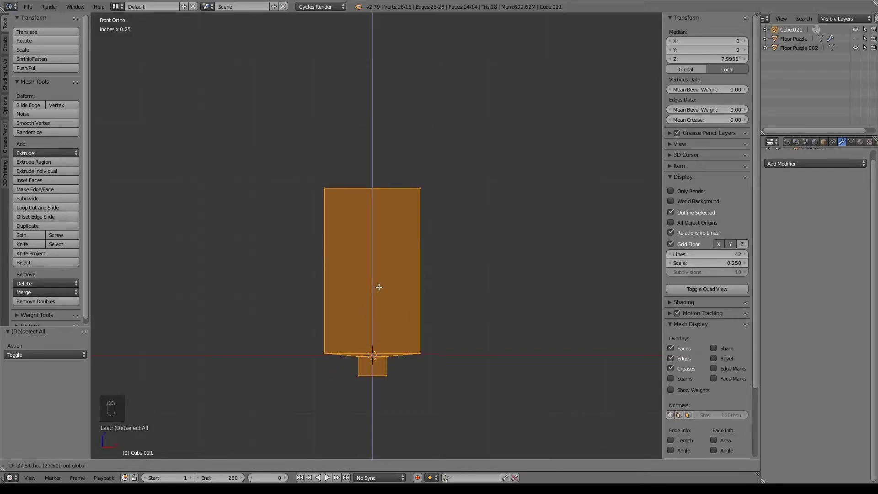
left_click(379, 286)
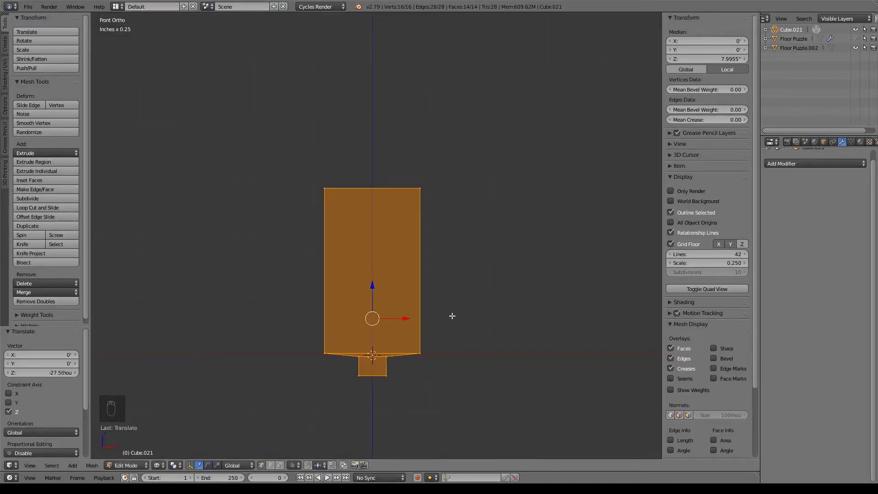
Step: Select only the body's top face and raise it by about 96 thou
key("a")
key("b")
left_click_drag(294, 138, 470, 244)
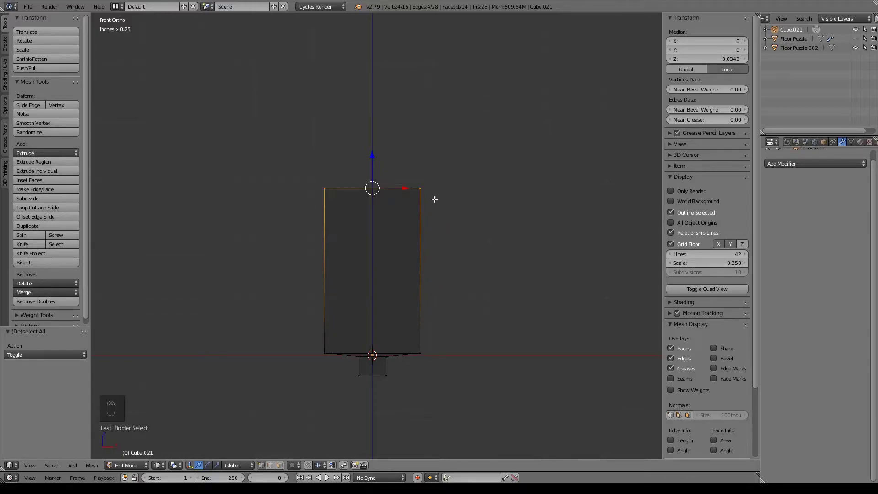
left_click_drag(376, 155, 373, 132)
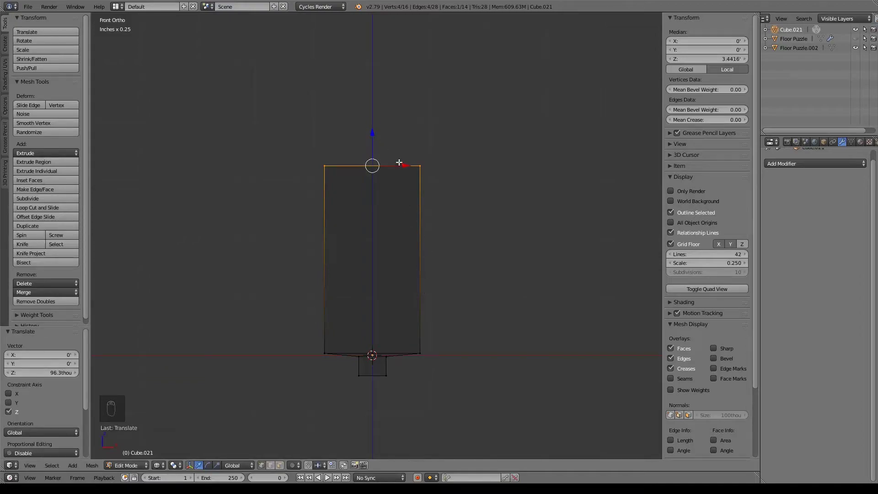
Step: Add a horizontal loop cut in the body's upper part (slide factor about -0.363) and scale it along X to about 0.412 as a neck
middle_click_drag(475, 200, 414, 205)
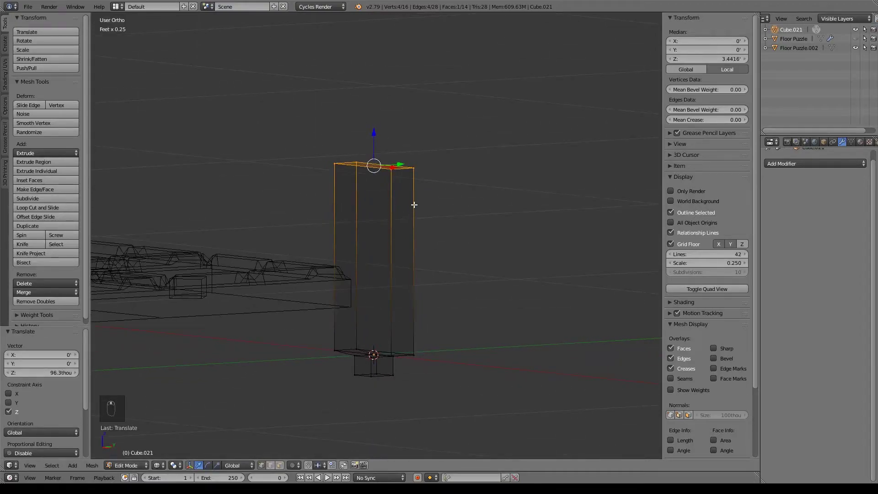
key("KP_1")
middle_click_drag(431, 235, 428, 232)
key("KP_1")
key("ctrl+r")
left_click(418, 231)
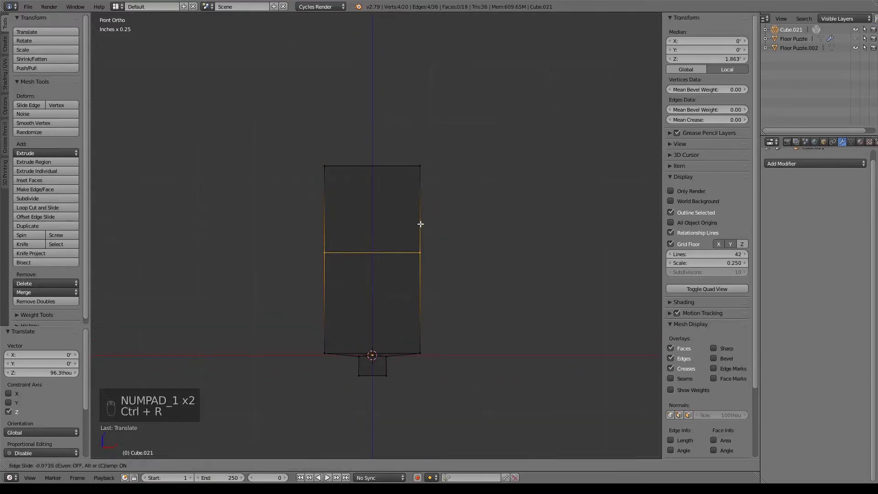
left_click(422, 198)
key("s")
key("x")
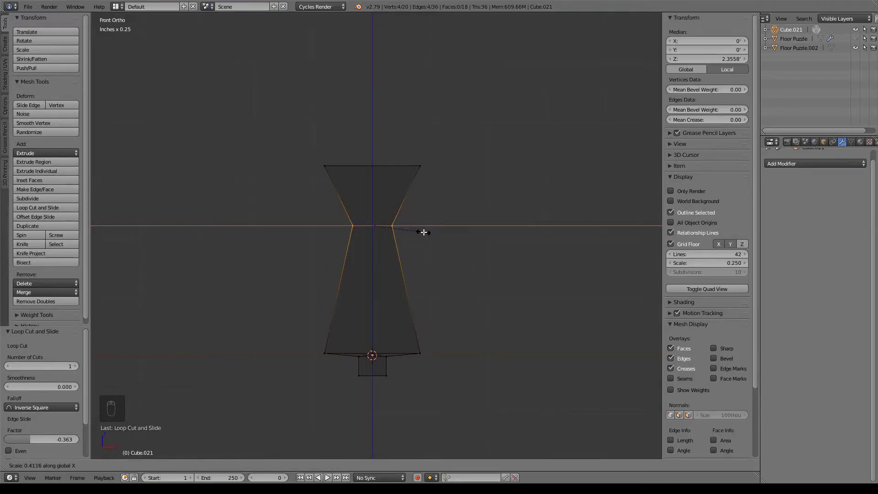
left_click(424, 233)
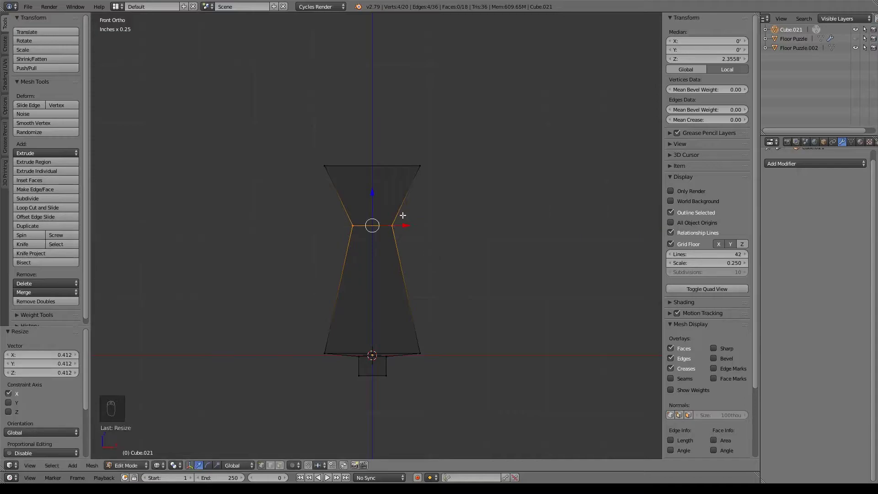
Step: Add a second loop cut just above the neck with slide factor about 0.577 and widen it along X about 1.5 times
key("ctrl+r")
left_click(394, 194)
left_click(394, 213)
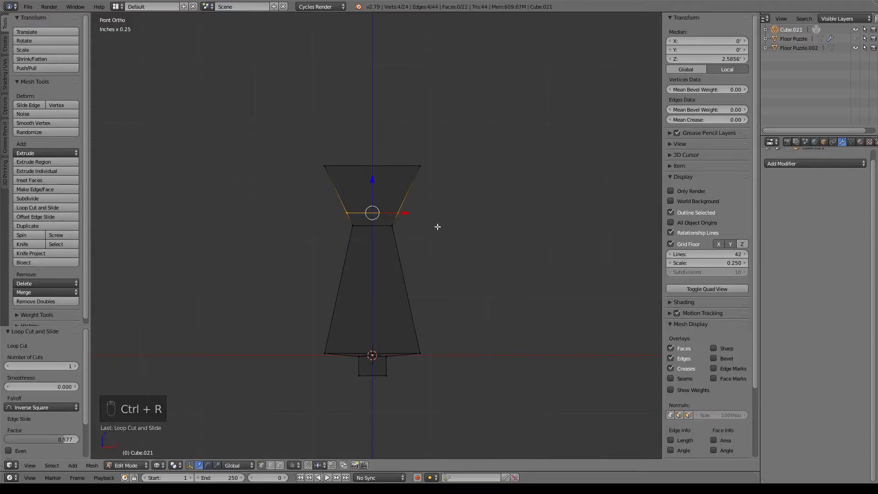
key("s")
key("x")
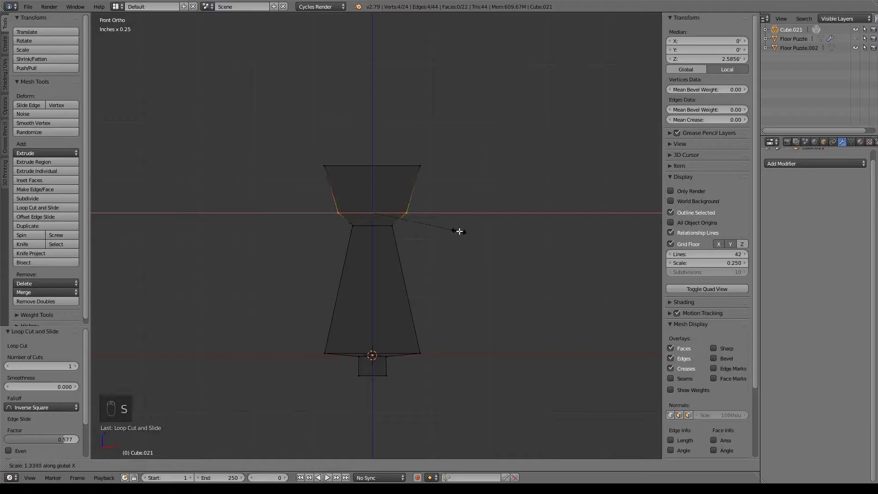
left_click(466, 234)
Step: Select the head's top face and scale it along X to about 0.791 to match the head's lower width
key("a")
key("b")
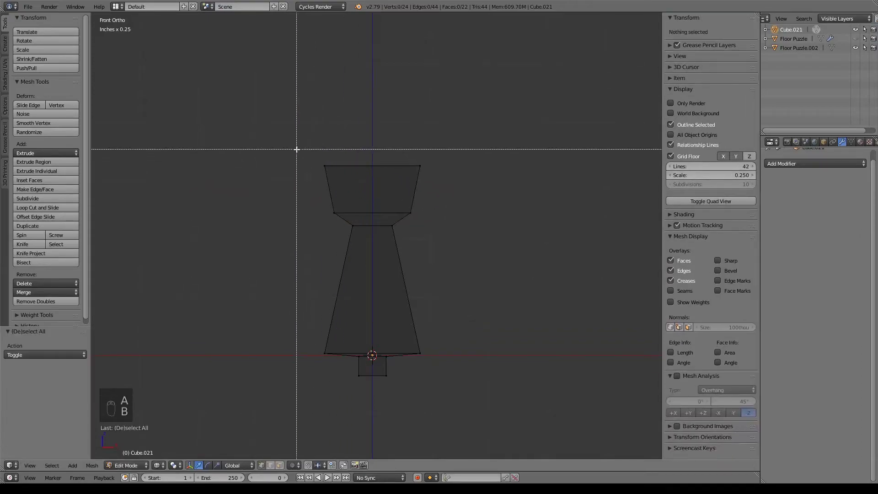
left_click_drag(297, 149, 470, 190)
key("s")
key("x")
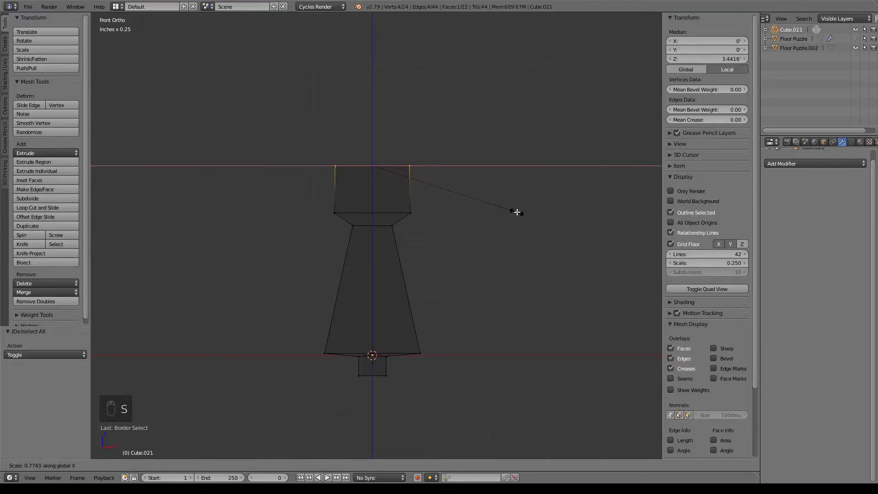
left_click(519, 212)
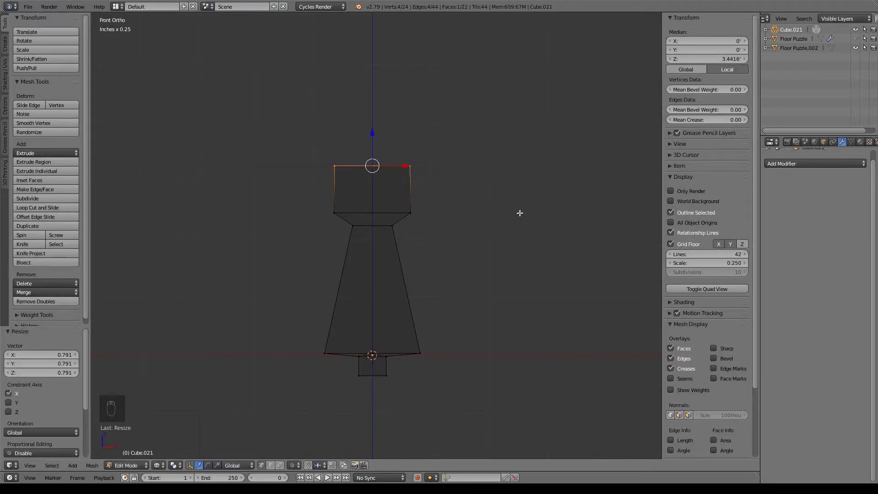
Step: Add a centred horizontal loop cut through the head and scale it along X to about 1.33
key("ctrl+r")
left_click(391, 188)
right_click(392, 187)
key("s")
key("x")
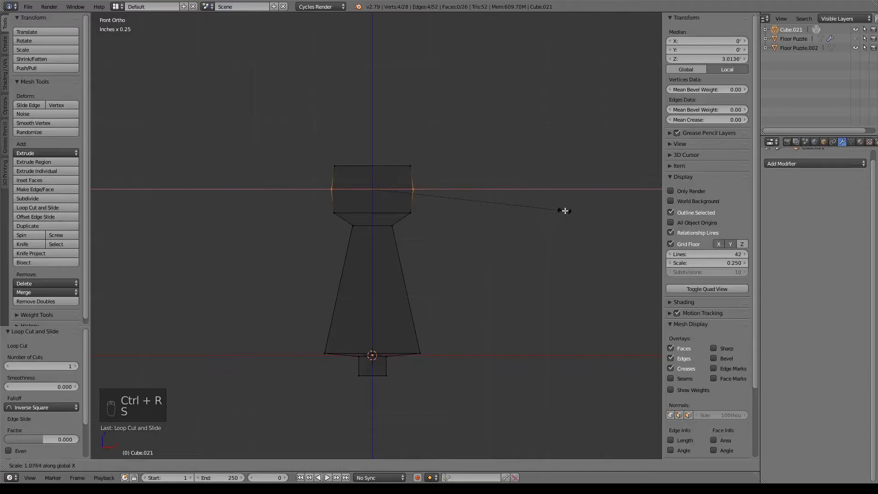
left_click(609, 214)
Step: Add a centred vertical loop cut through the whole piece and raise its top edge by about 94 thou to peak the head
key("ctrl+r")
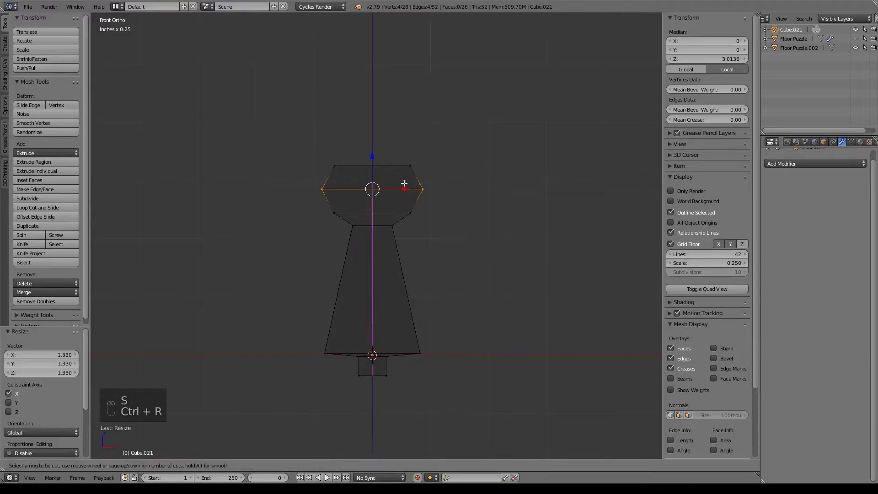
left_click(387, 168)
right_click(386, 168)
key("a")
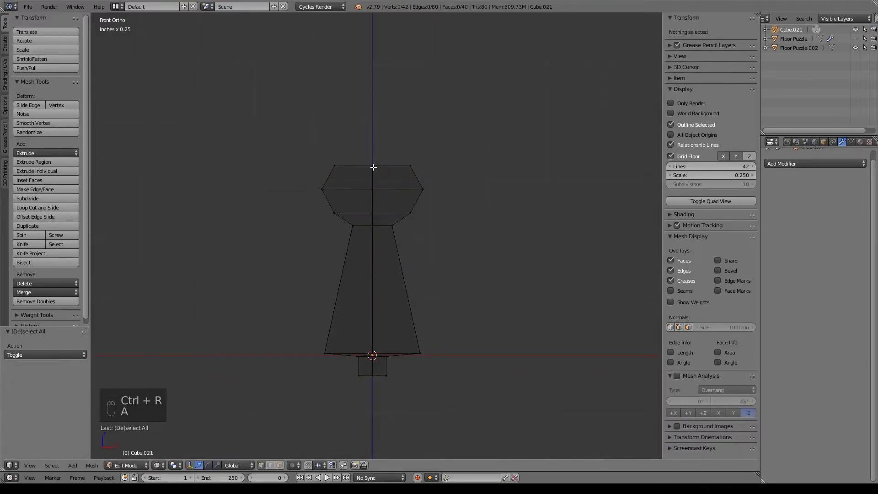
key("b")
left_click_drag(359, 143, 391, 171)
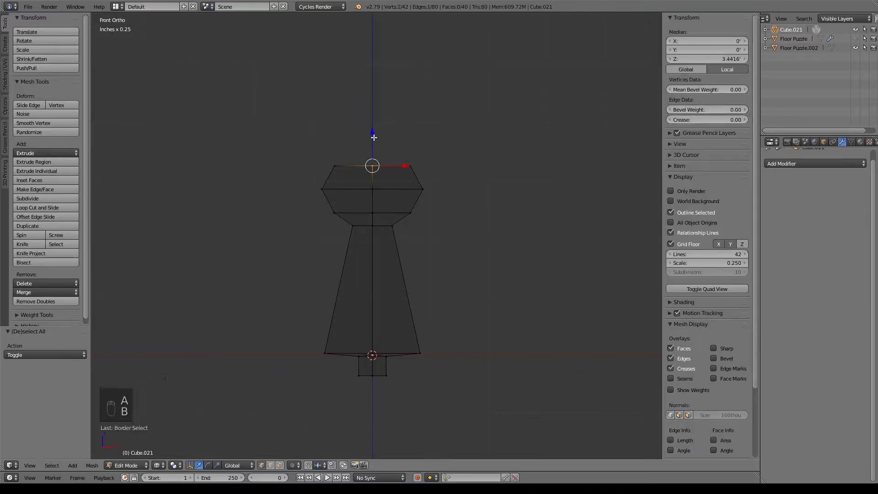
left_click(373, 114)
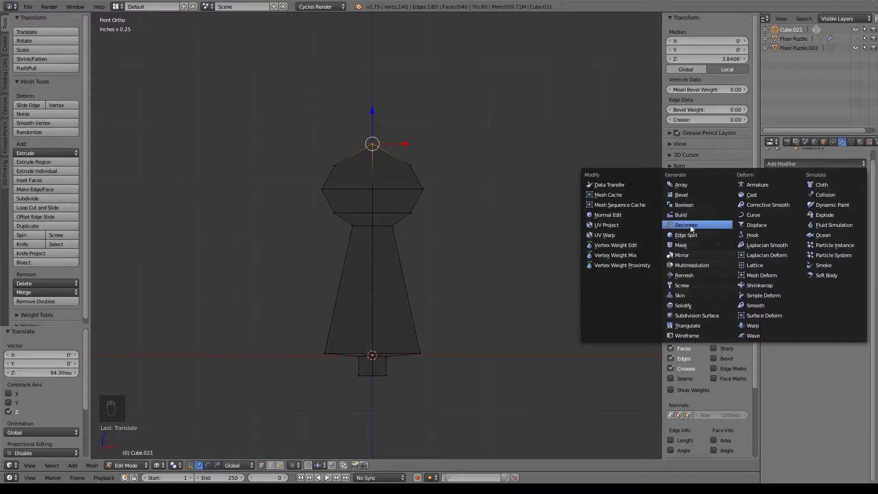
Step: Add a Subdivision Surface modifier to the piece with 3 view subdivisions
left_click(696, 315)
left_click_drag(807, 226, 813, 226)
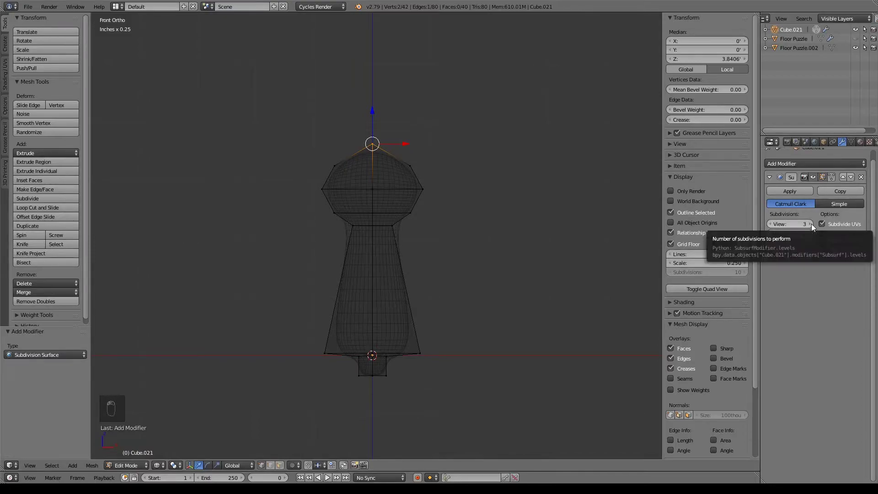
middle_click_drag(624, 329, 502, 355)
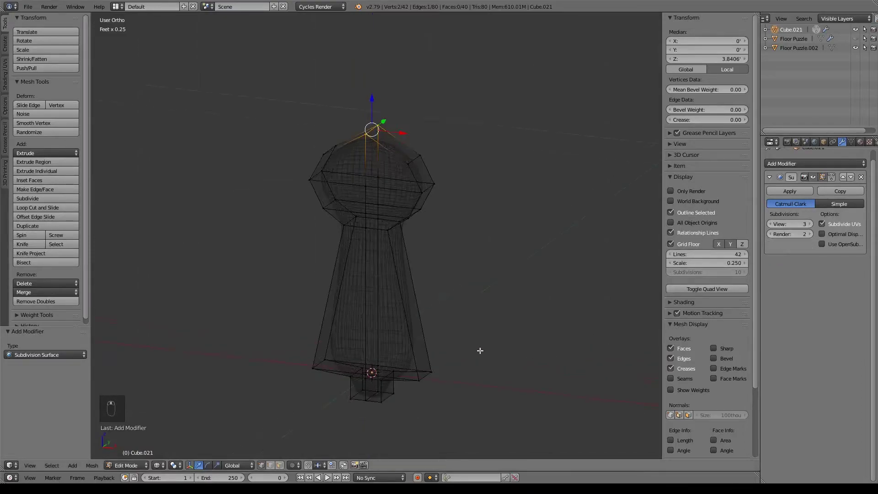
Step: Crease three of the piece's four vertical corner edge loops with a factor of 1
right_click(399, 280, "alt")
key("z")
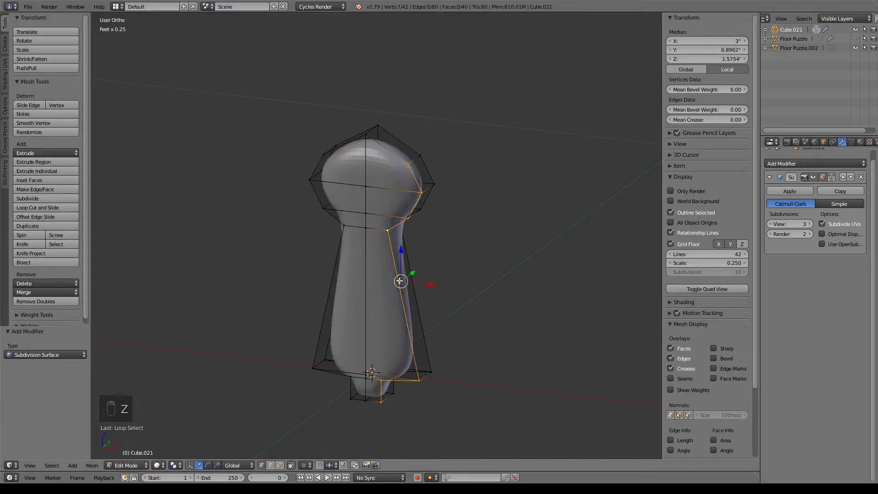
key("shift+e")
left_click(565, 292)
right_click(410, 277, "alt")
key("shift+e")
left_click(340, 296)
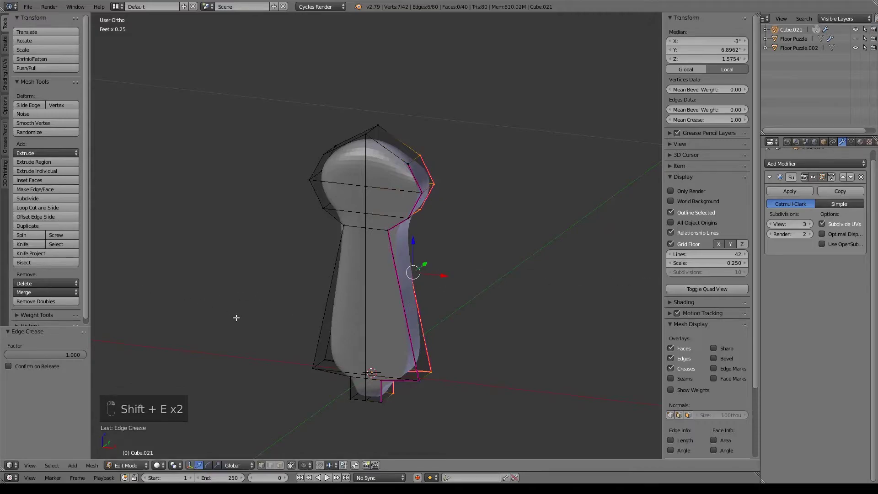
right_click(328, 294, "alt")
key("shift+e")
left_click(382, 191)
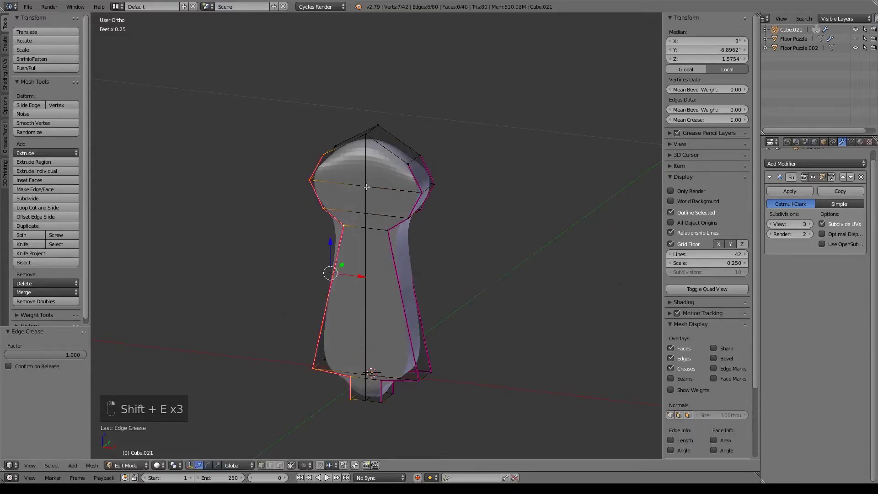
Step: Crease the front and back edges along the head's peaked top with a factor of 1
right_click(384, 152, "alt")
key("shift+e")
left_click(405, 145)
right_click(407, 143, "alt")
key("shift+e")
left_click(480, 315)
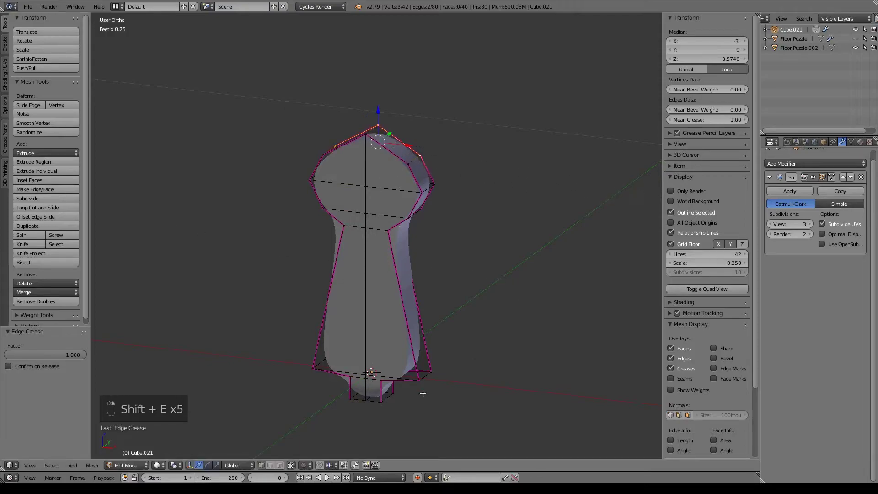
Step: Crease the edge loop around the bottom of the tapered body with a factor of 1
middle_click_drag(395, 422, 380, 375)
right_click(380, 374, "alt")
key("shift+e")
left_click(425, 415)
Step: Select the whole square peg under the body and crease its edges with a factor of 1
key("KP_4")
key("KP_1")
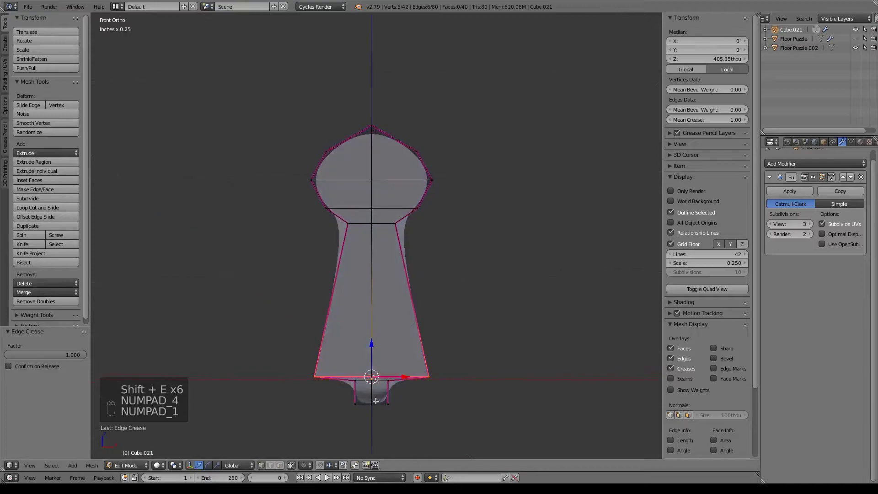
key("KP_4")
key("a")
key("a")
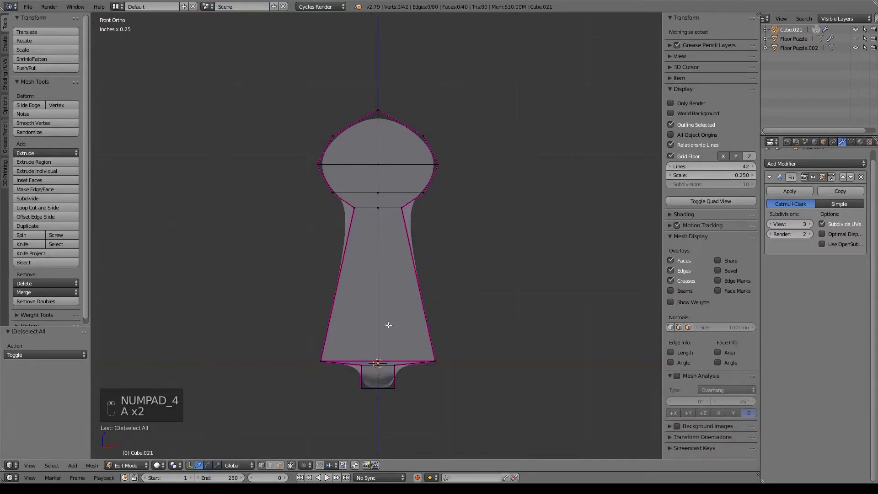
key("z")
key("b")
left_click_drag(343, 348, 425, 413)
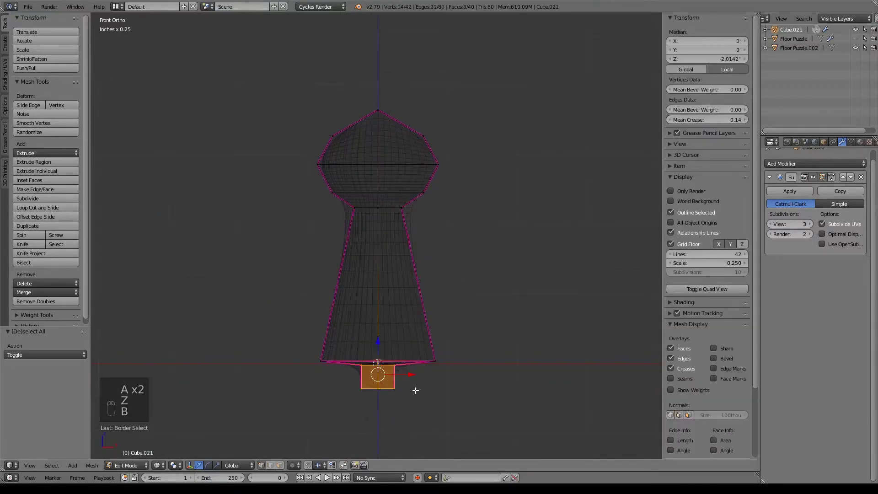
key("shift+e")
left_click(457, 337)
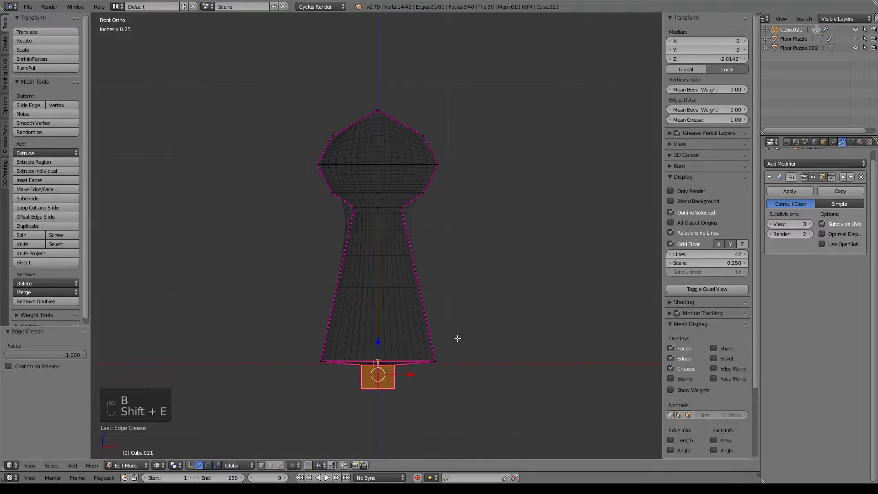
Step: Select the edge loop at the neck between body and head and crease it with a factor of 1
key("a")
key("b")
left_click_drag(337, 202, 434, 223)
key("shift+e")
left_click(218, 235)
Step: Crease the remaining vertical corner edge loop of the piece with a factor of 1
middle_click_drag(446, 256, 386, 252)
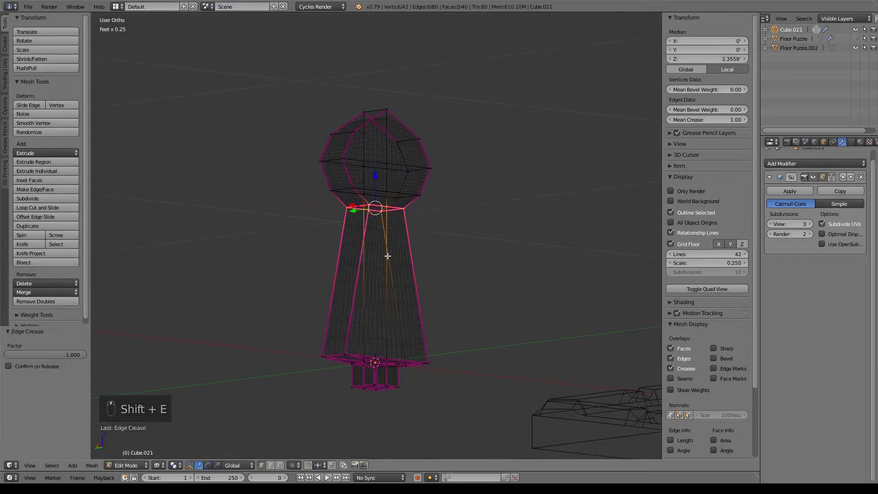
right_click(388, 256, "alt")
key("z")
right_click(393, 264, "alt")
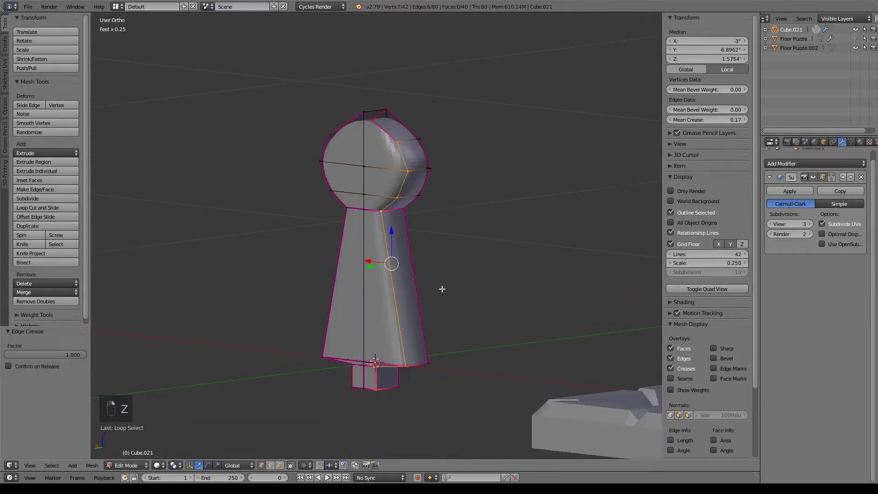
key("shift+e")
left_click(590, 302)
middle_click_drag(382, 263, 626, 258)
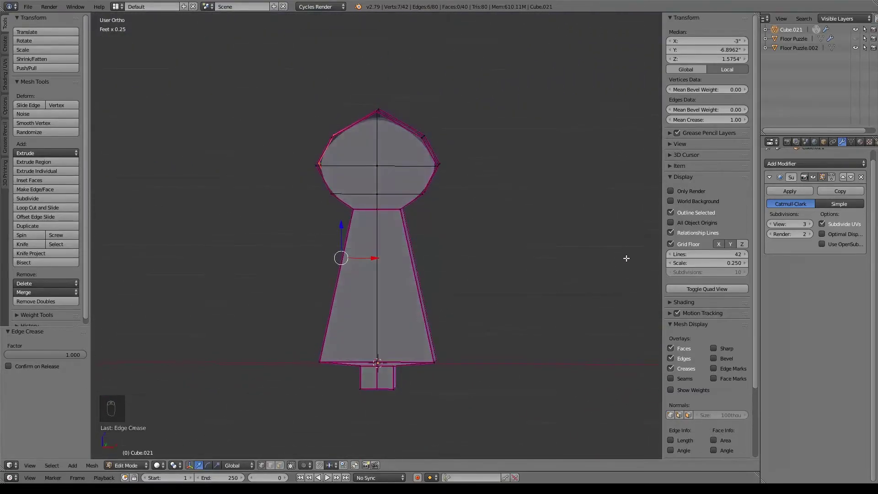
Step: Add a horizontal loop cut to the body and slide it down towards the base by a factor of about 0.743
key("KP_1")
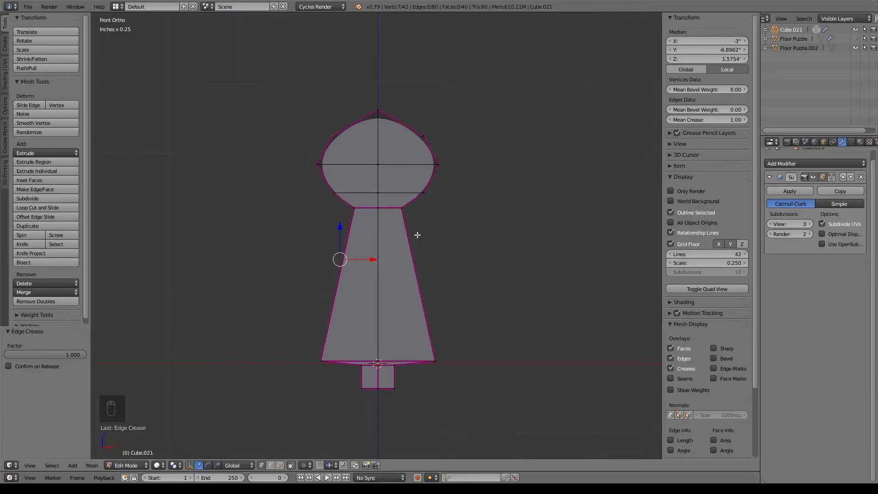
key("ctrl+r")
left_click(396, 271)
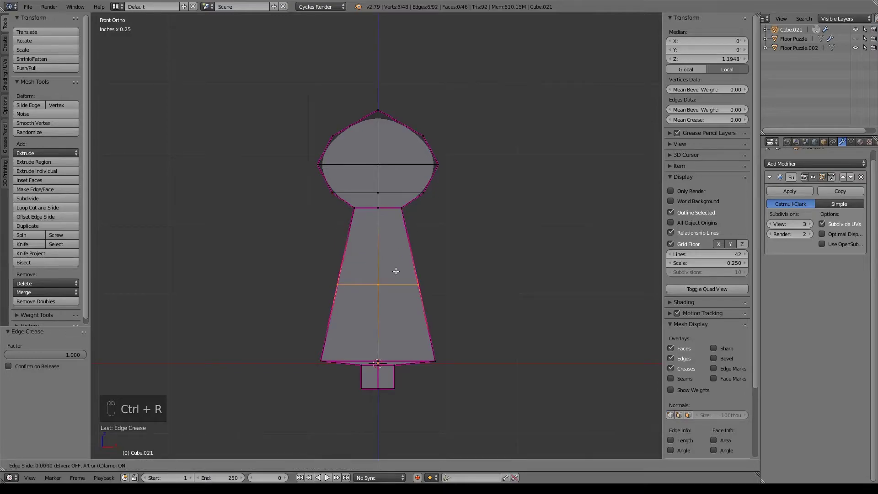
left_click(396, 329)
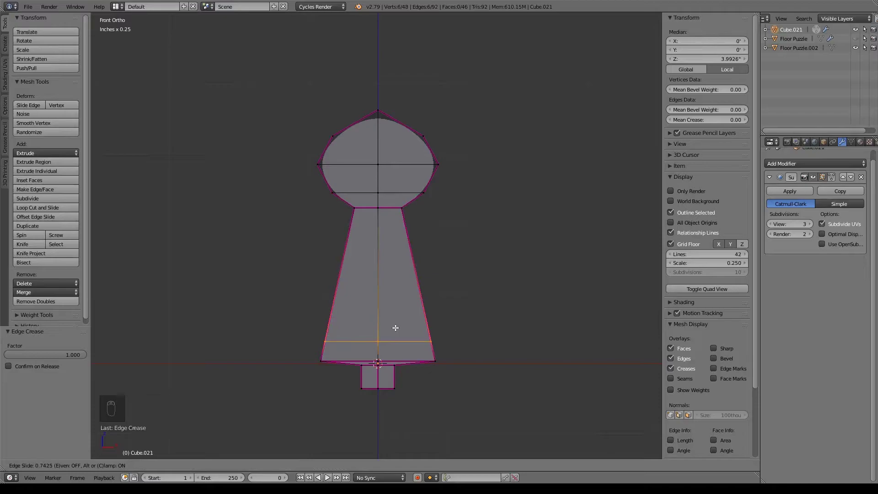
Step: Add five evenly spaced horizontal loop cuts to the band at the base of the body
scroll(470, 335, "up", 6)
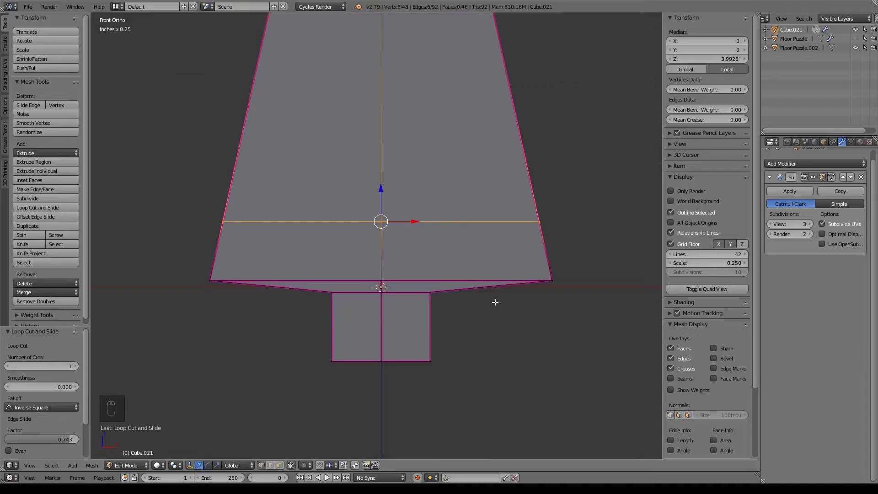
key("ctrl+r")
scroll(383, 240, "up", 1)
scroll(383, 240, "up", 2)
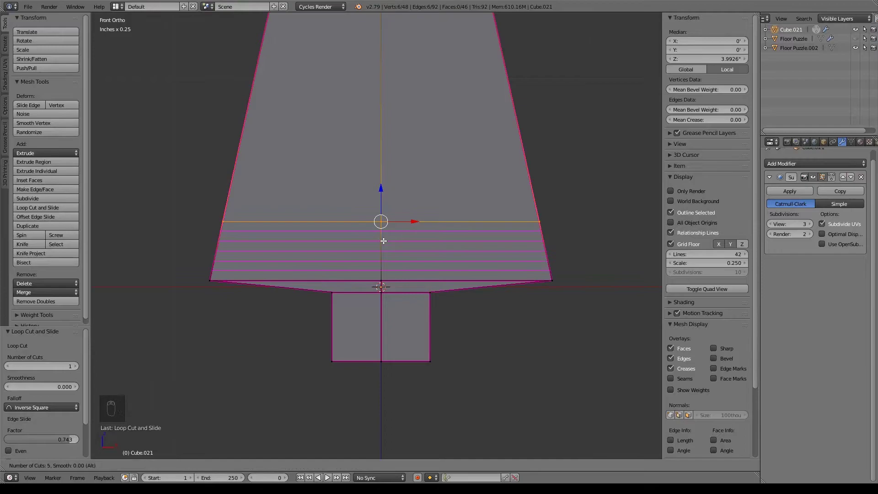
left_click(383, 240)
right_click(383, 240)
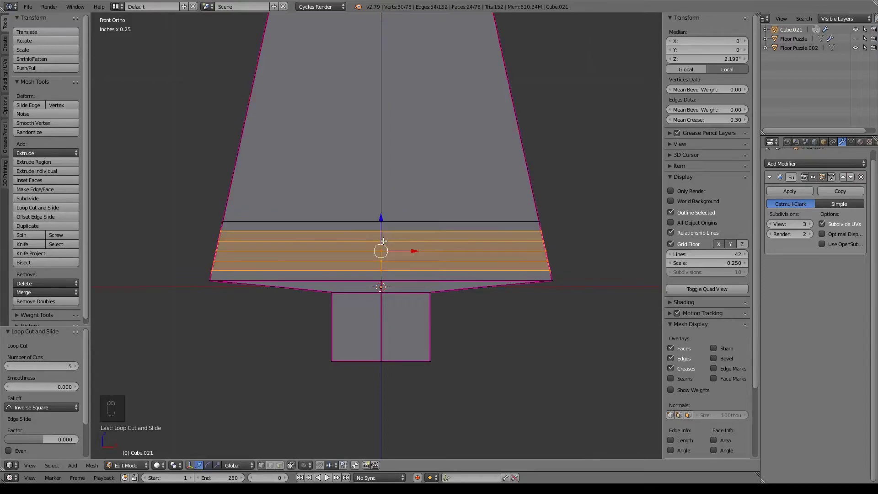
Step: Select the first, third and fifth new loops and scale them in X and Y to about 1.268 to form ridges
right_click(418, 231, "alt")
right_click(412, 250, "alt+shift")
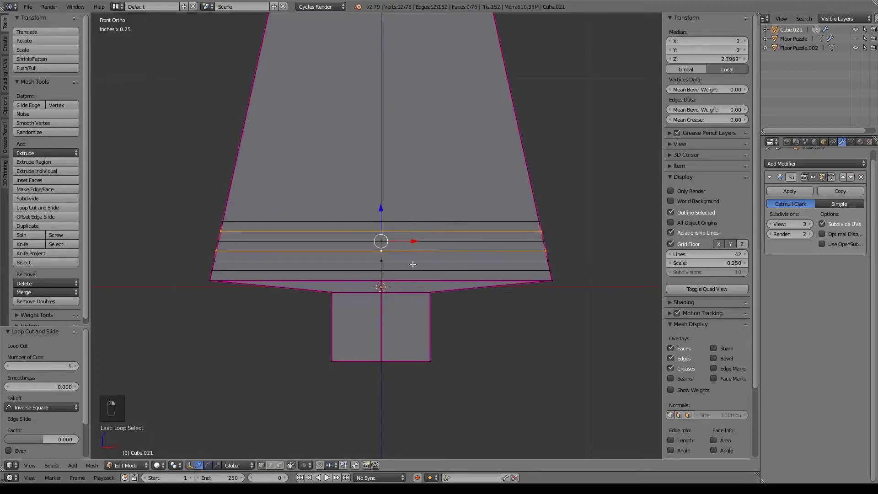
right_click(412, 270, "alt+shift")
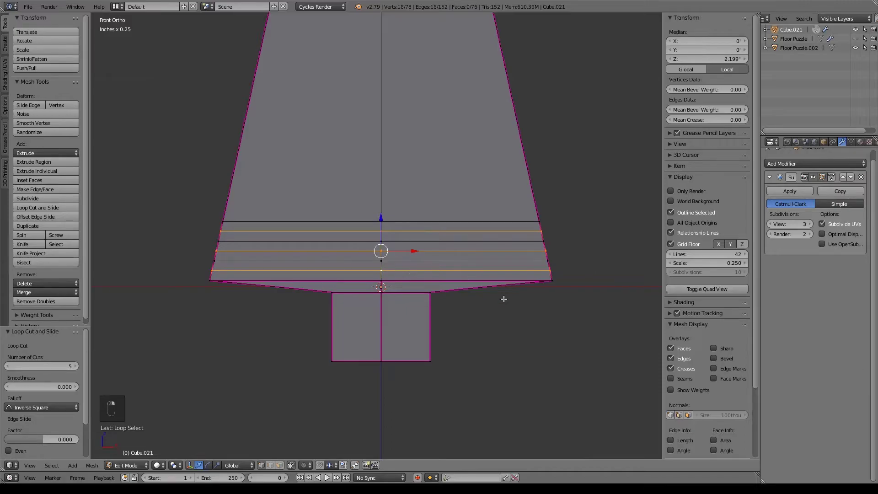
key("s")
key("shift+z")
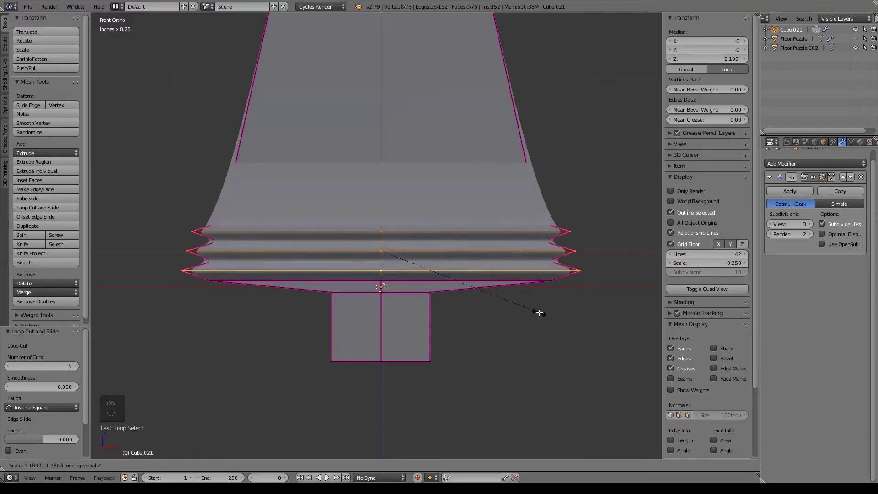
left_click(550, 321)
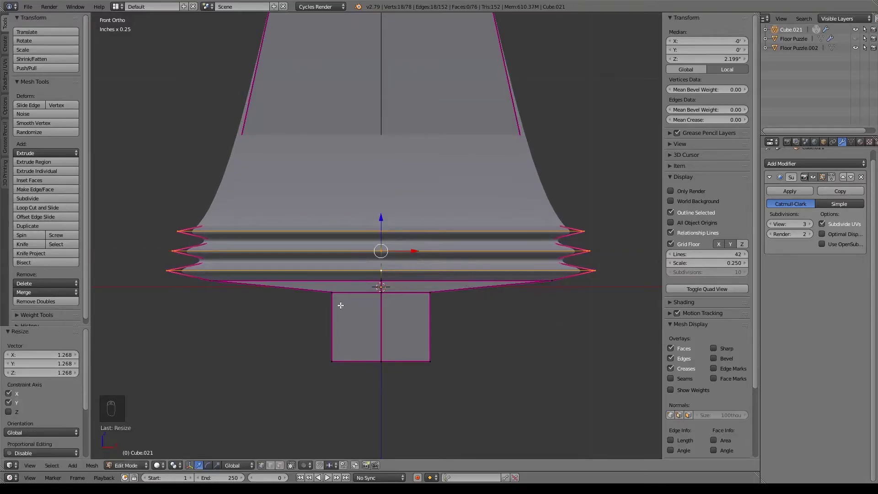
Step: Crease the loop above the ridges and the two inner loops between them with a factor of 1
key("z")
left_click(263, 222, "alt")
left_click(260, 242, "alt+shift")
left_click(266, 260, "alt+shift")
key("shift+e")
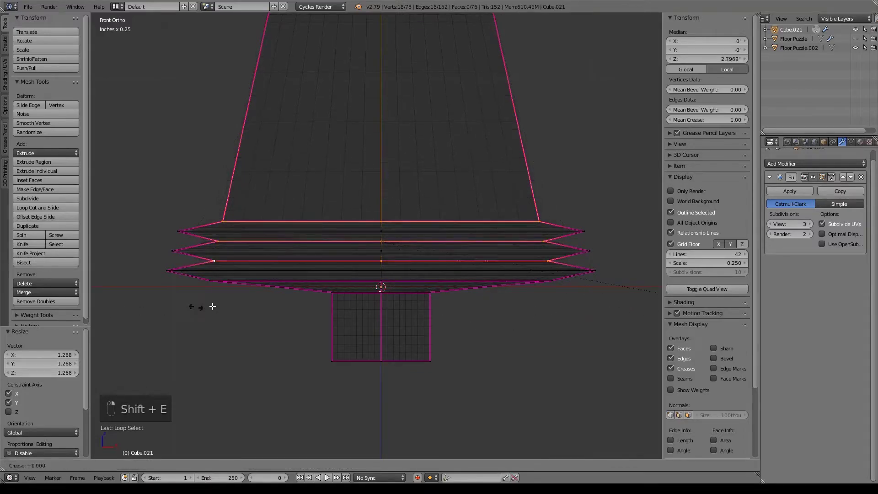
left_click(369, 292)
key("z")
Step: Check the ridged base in Object Mode and select the outer edge loops of its ridges in Edit Mode
key("Tab")
middle_click_drag(372, 293, 366, 397)
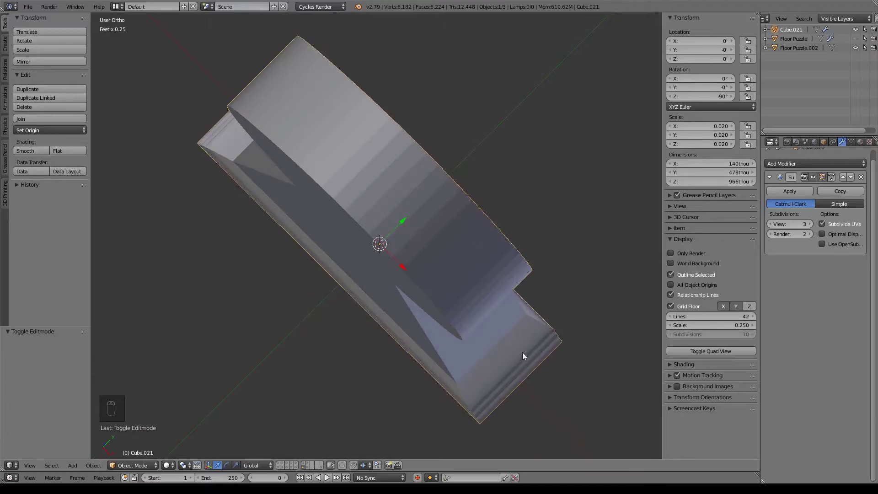
key("Tab")
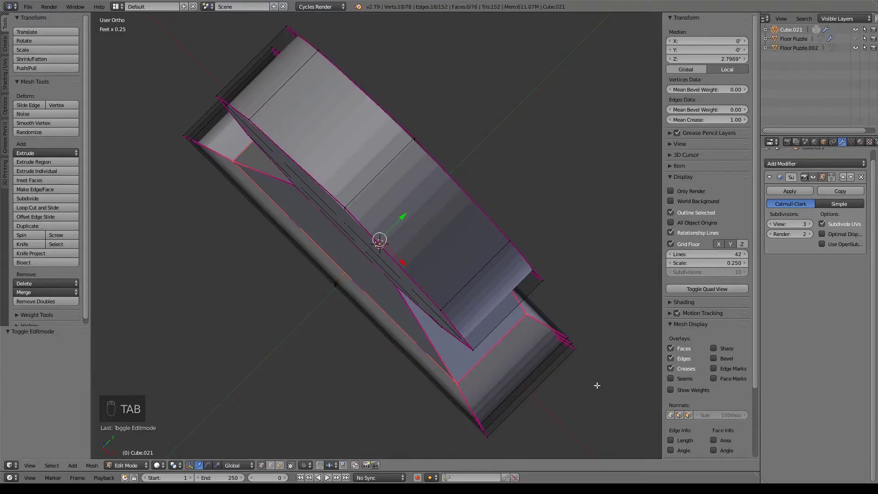
middle_click_drag(597, 389, 586, 317)
left_click(535, 302, "alt")
left_click(540, 339, "alt+shift")
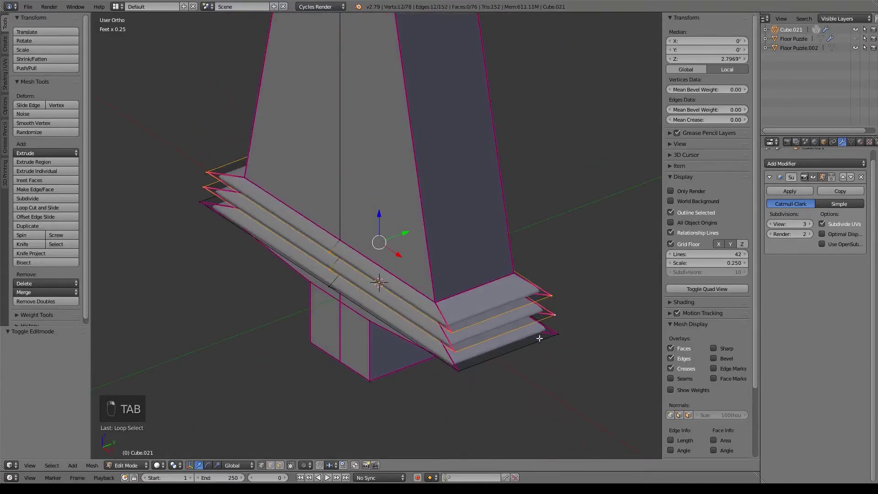
Step: Add the lowest outer edge loop of the base ridges to the selection and scale all three by 1.276 along Y and 0.919 along X
left_click(540, 338, "alt+shift")
key("s")
key("y")
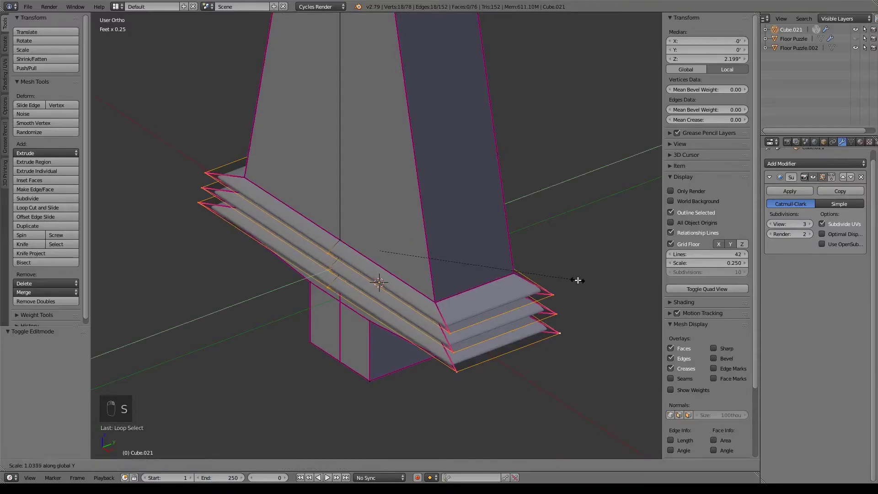
left_click(623, 274)
key("s")
key("x")
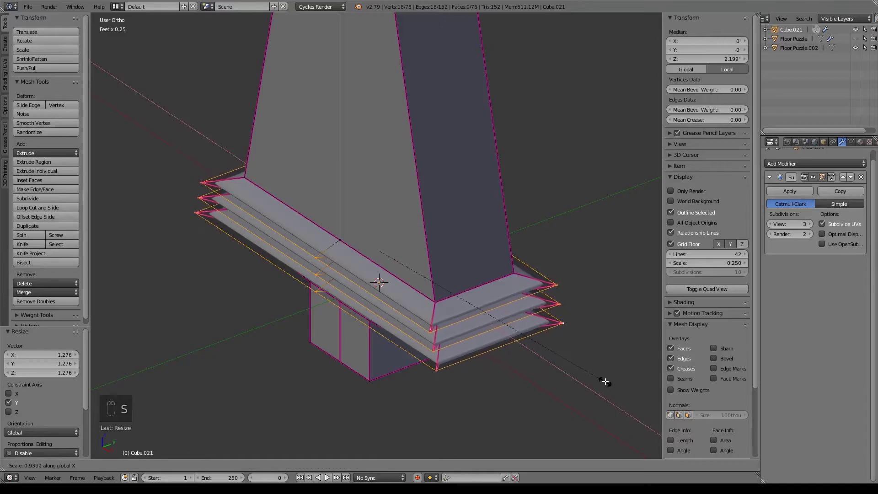
left_click(601, 380)
middle_click_drag(602, 380, 576, 272)
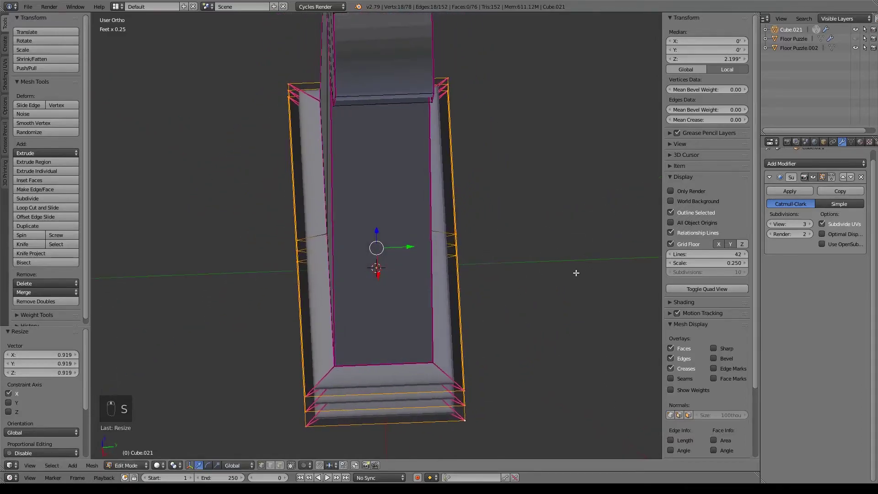
key("Tab")
middle_click_drag(442, 368, 496, 289)
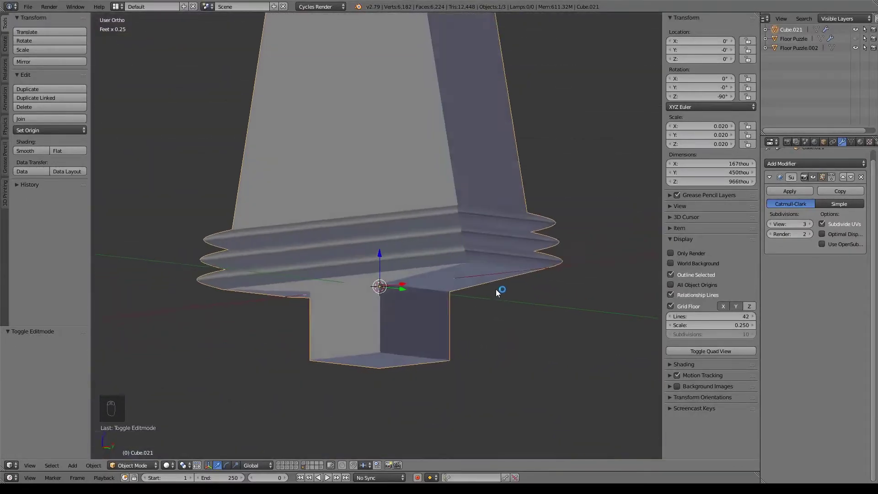
scroll(509, 261, "down", 4)
middle_click_drag(476, 191, 468, 253)
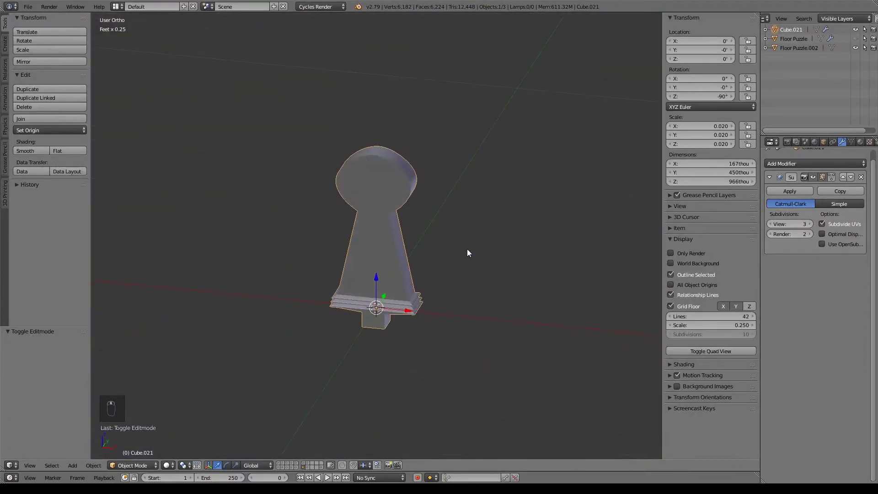
Step: Cut an edge loop just below the peg's neck with slide factor -0.858, and a second one midway between it and the neck
key("Tab")
scroll(411, 229, "up", 5)
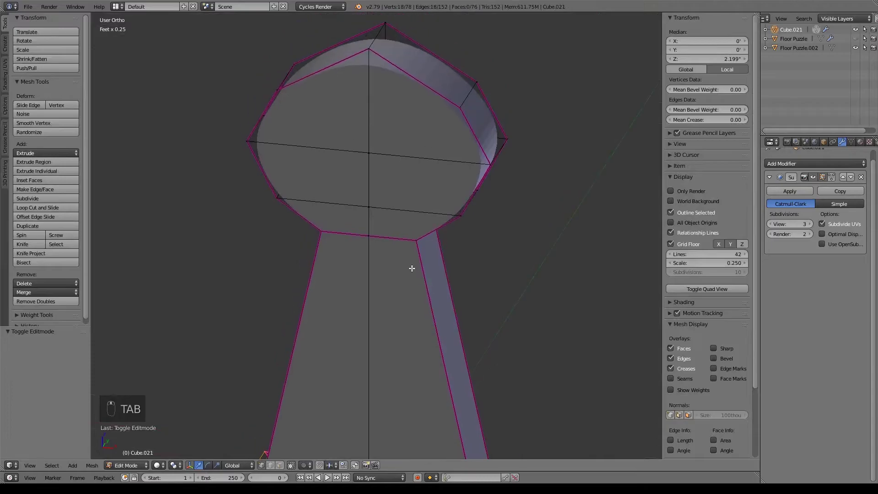
key("KP_1")
key("ctrl+r")
left_click(372, 283)
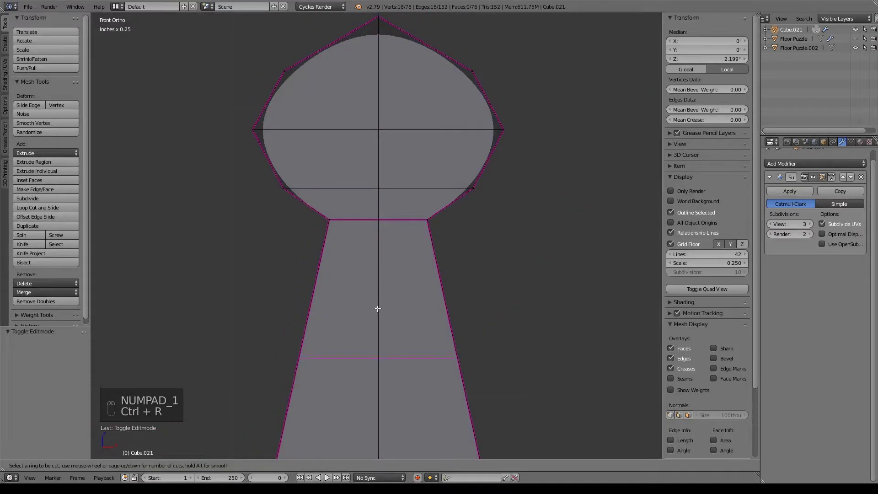
left_click(363, 190)
key("ctrl+r")
left_click(382, 227)
right_click(383, 227)
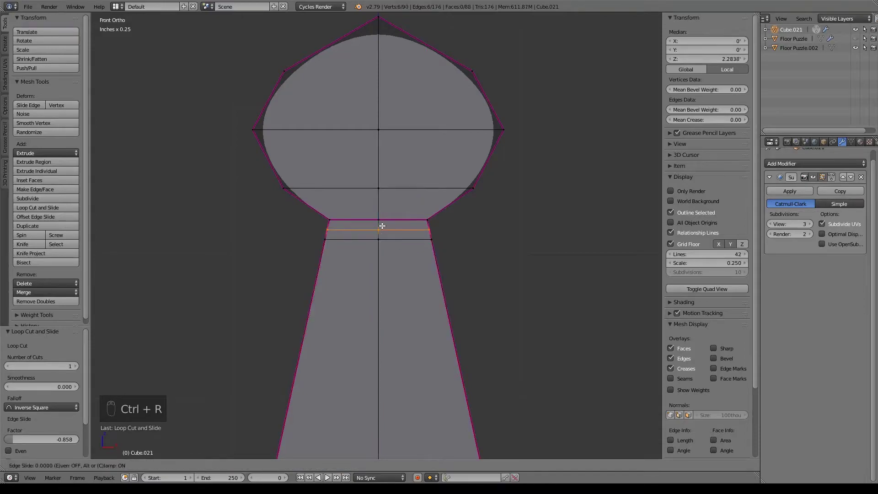
Step: Flare the middle neck loop outward by scaling it 1.247, lower it slightly, and scale it by another 1.020
key("s")
left_click(488, 267)
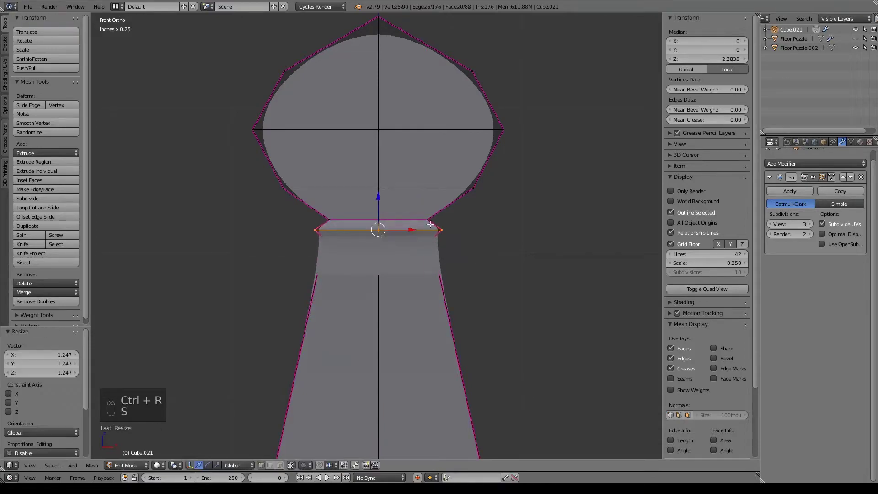
left_click_drag(382, 197, 384, 198)
key("s")
left_click(466, 249)
Step: Apply a full crease of 1.00 to the edge loop beneath the neck collar and return to Object Mode
right_click(411, 242, "alt")
key("shift+e")
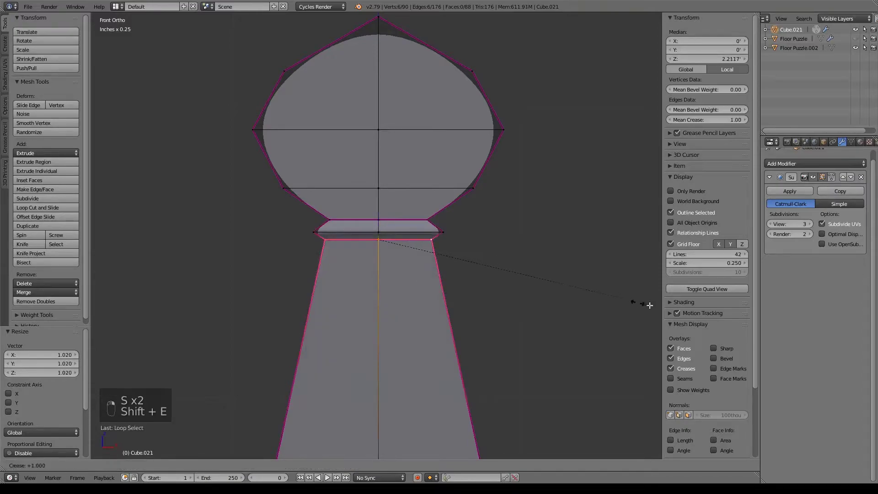
left_click(421, 311)
key("Tab")
scroll(449, 334, "down", 4)
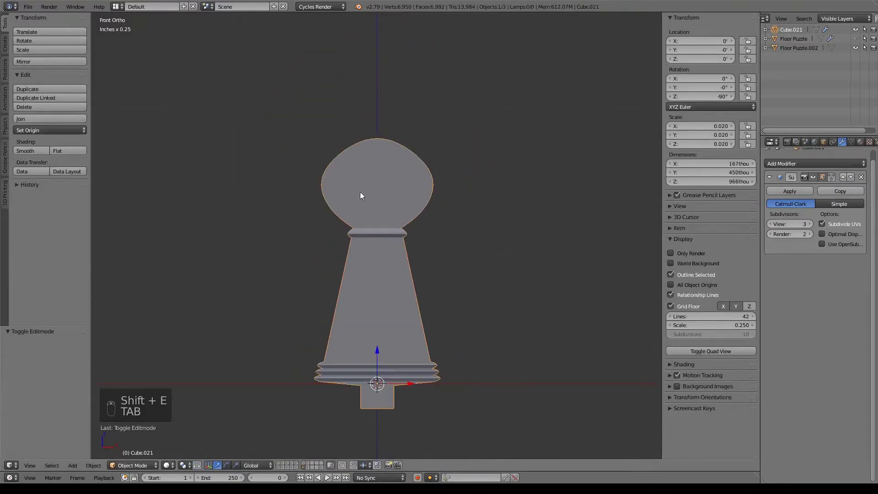
scroll(497, 392, "up", 4)
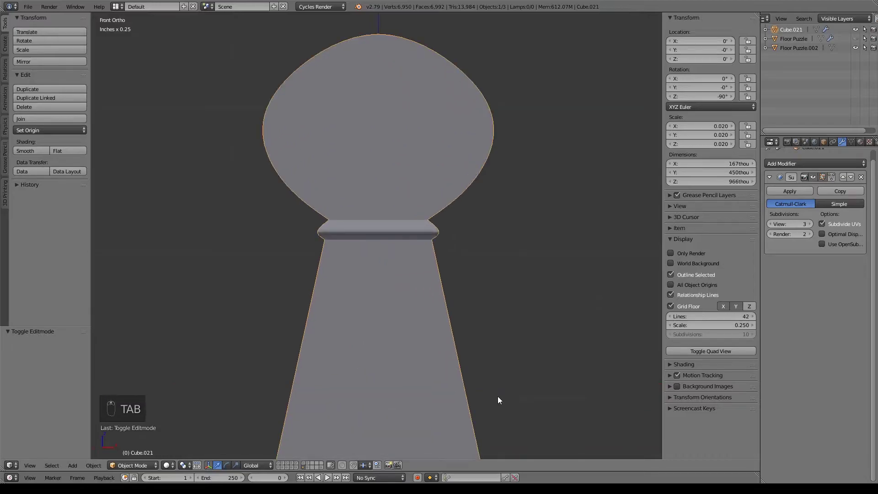
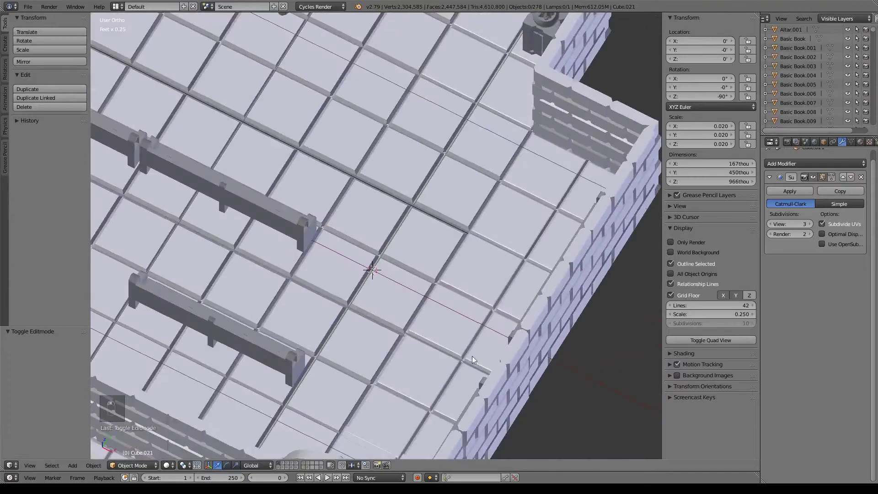
Step: Examine the round pentagram piece on the floor of the full dungeon layout
scroll(472, 357, "down", 10)
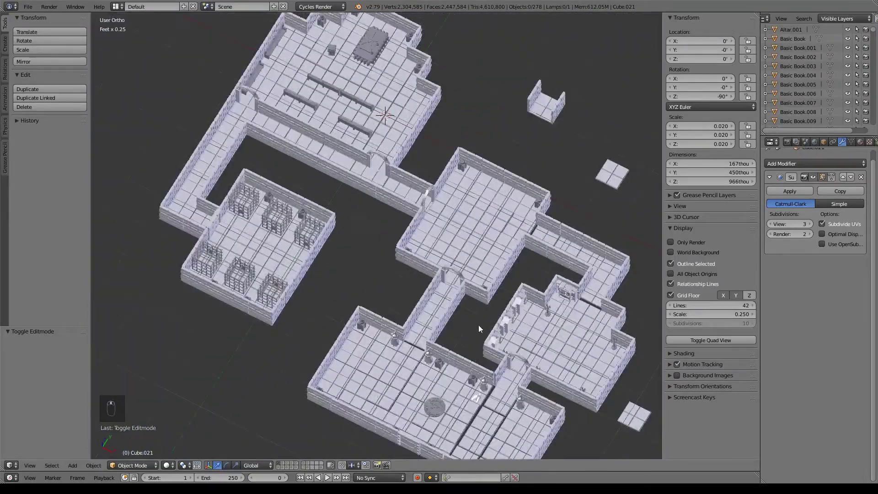
middle_click_drag(479, 325, 435, 171, "shift")
scroll(438, 247, "up", 10)
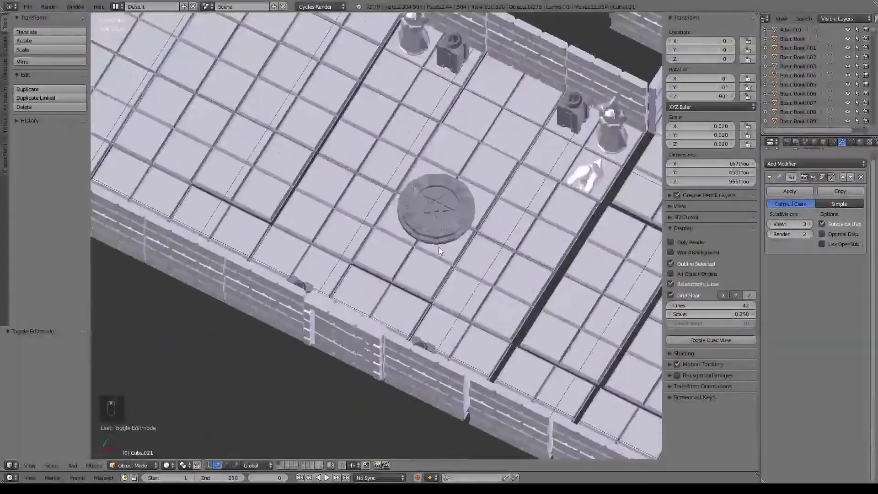
middle_click_drag(453, 333, 365, 164, "shift")
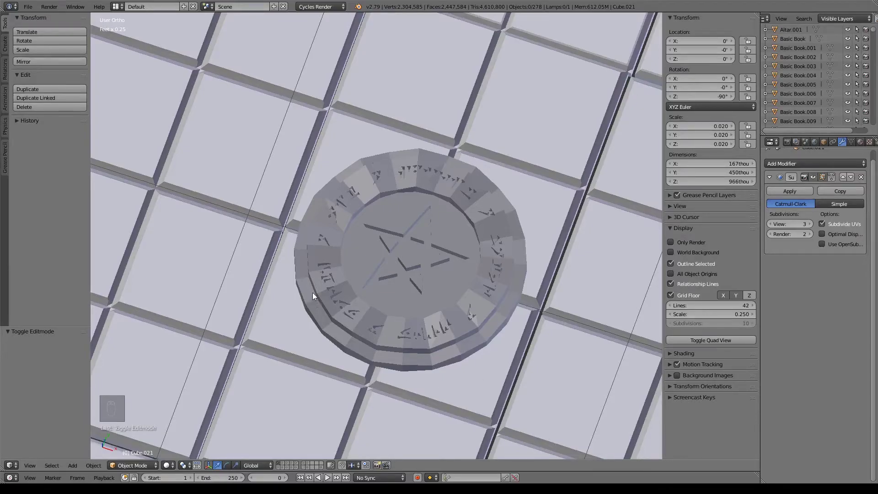
Step: Return to the peg's layer and examine the peg beside the floor tile from several angles
left_click(304, 467)
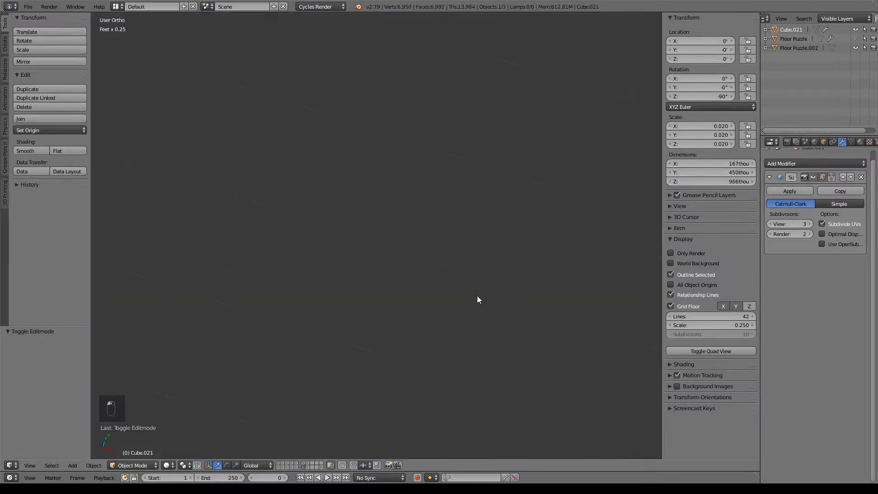
key("KP_Decimal")
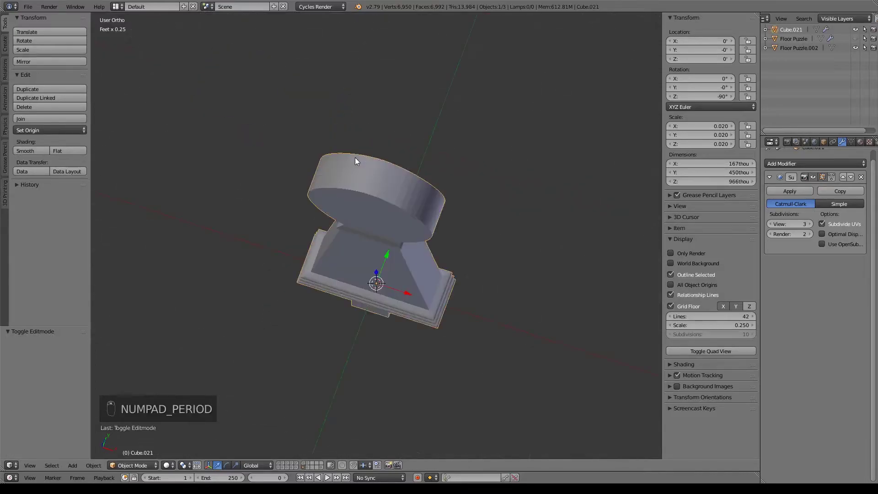
middle_click_drag(407, 336, 410, 228)
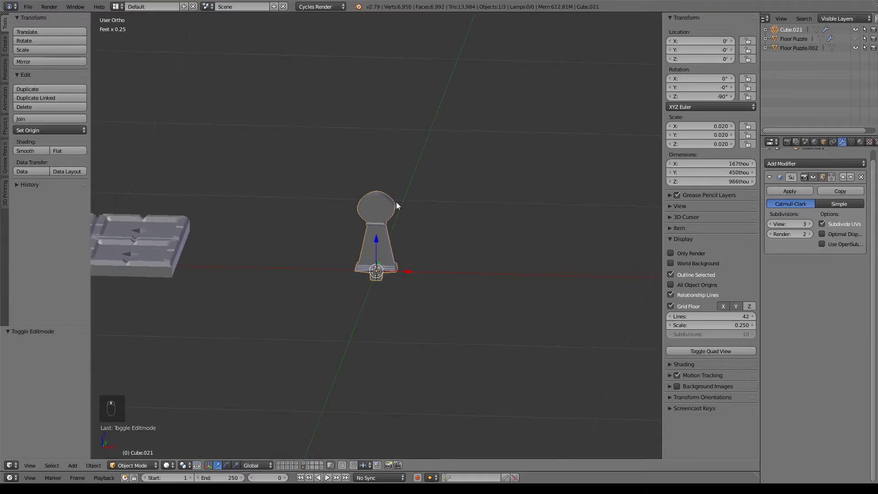
middle_click_drag(399, 202, 376, 214)
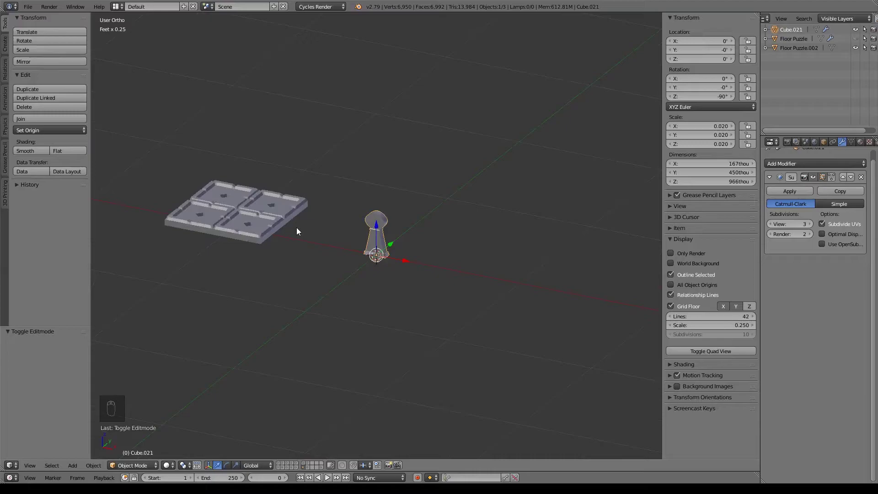
scroll(432, 233, "up", 6)
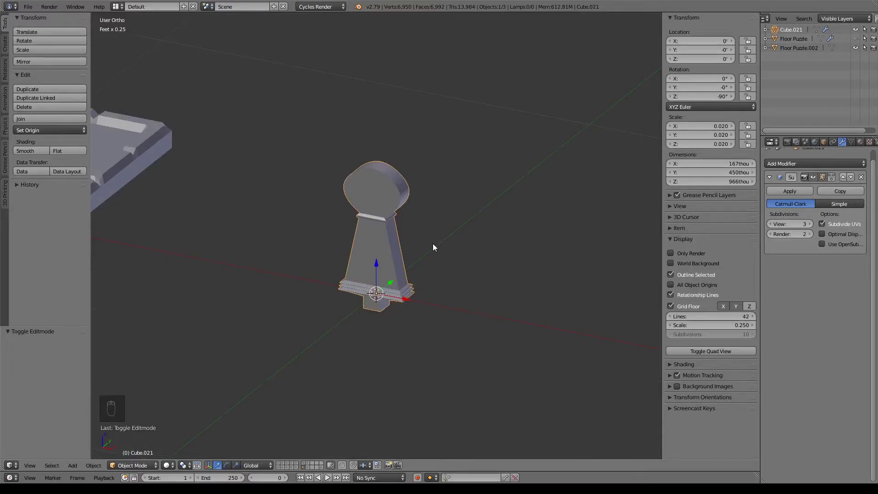
middle_click_drag(375, 207, 387, 191)
middle_click_drag(391, 229, 146, 128)
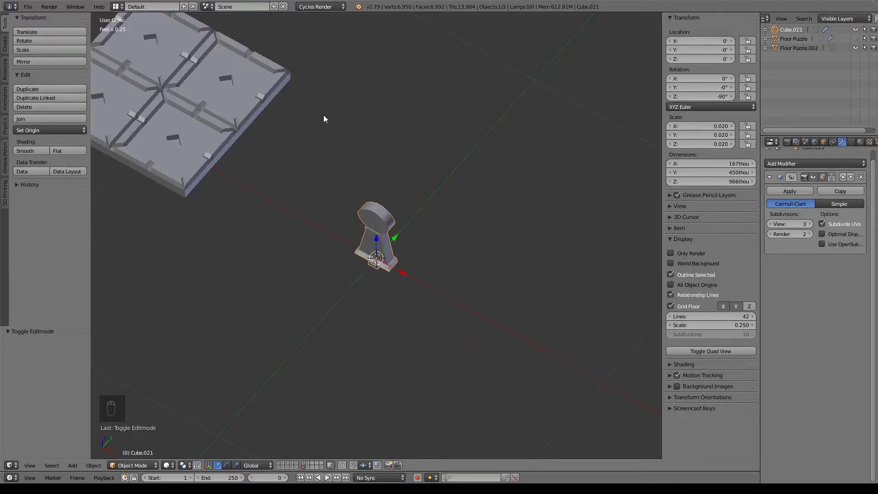
middle_click_drag(393, 224, 464, 224)
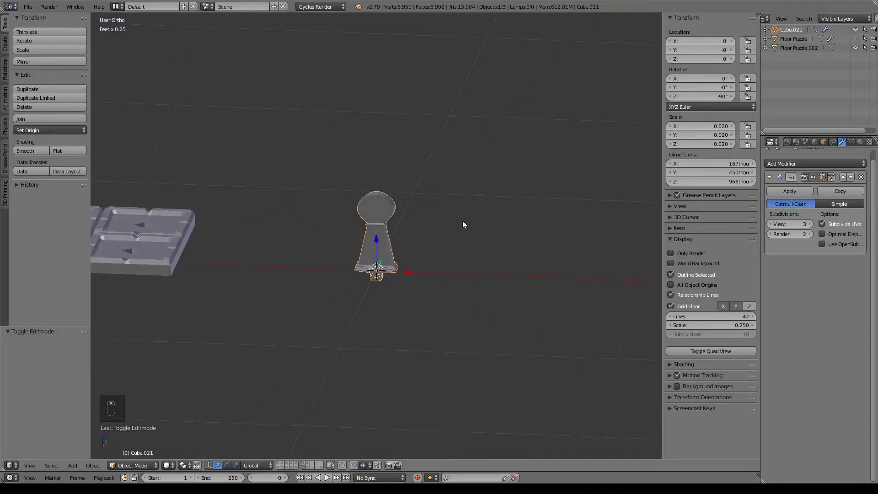
Step: Show the scene from the front and rename the peg object as Peg
key("KP_1")
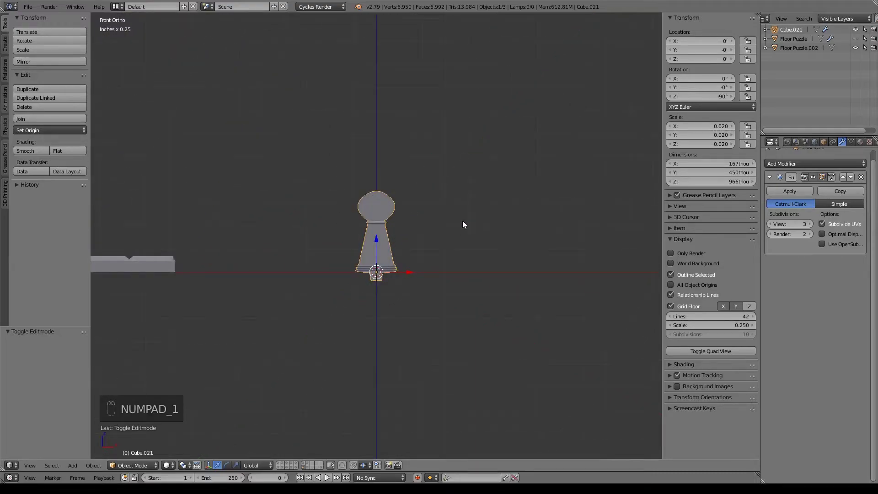
scroll(465, 235, "down", 3)
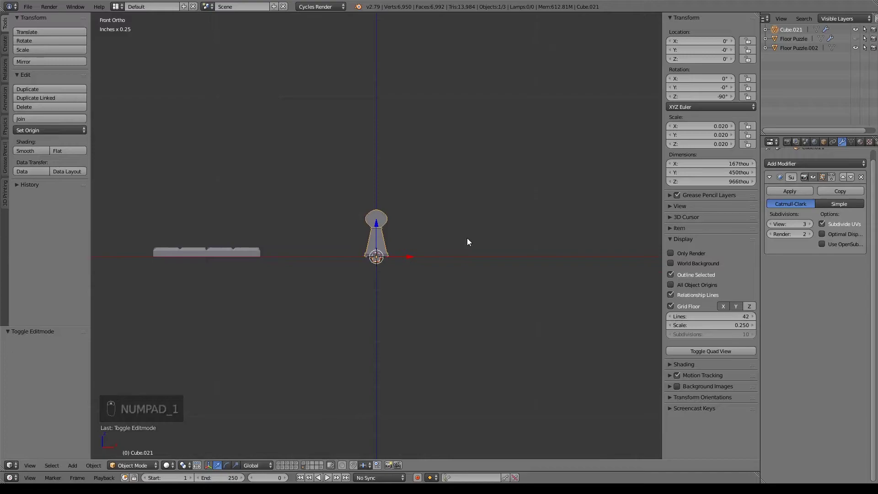
double_click(794, 30)
type("Peg")
key("Return")
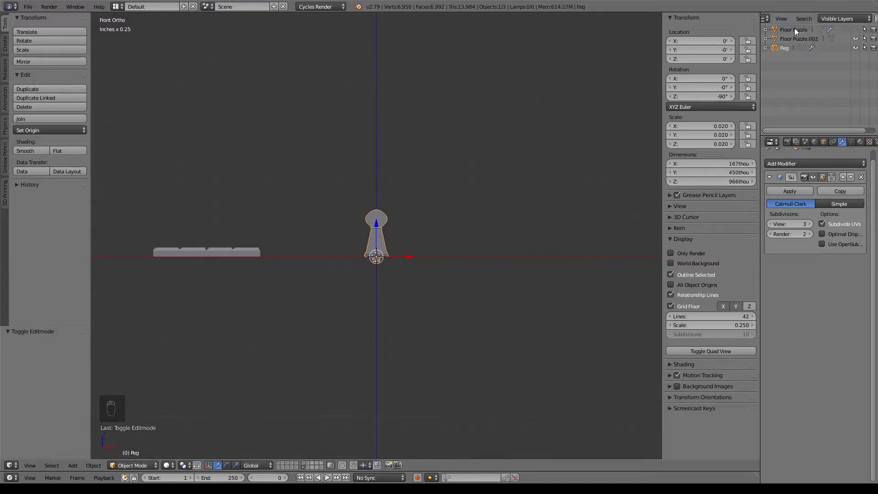
Step: Duplicate the peg and place the copy next to the original along the X axis
key("shift+d")
right_click(438, 218)
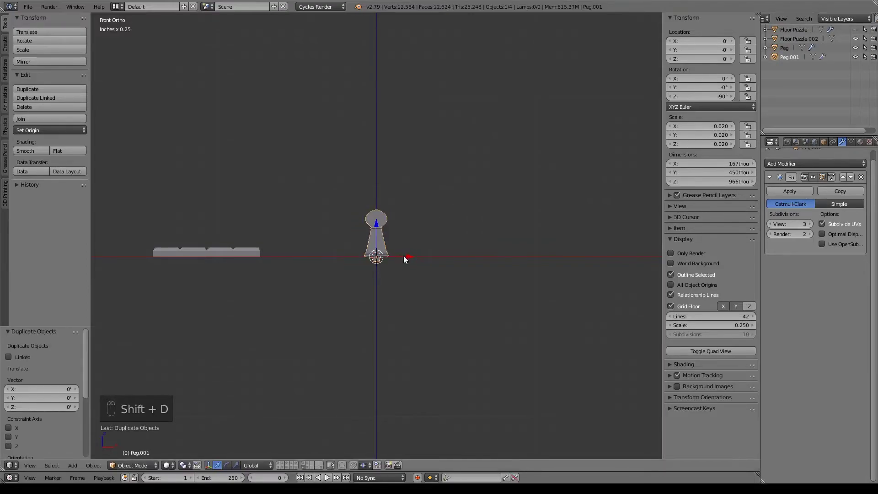
key("g")
key("x")
left_click(447, 265)
Step: Duplicate both pegs together and move the copies 1.37" along the X axis to continue the row
right_click(387, 244, "shift")
key("shift+d")
right_click(443, 253)
key("g")
key("x")
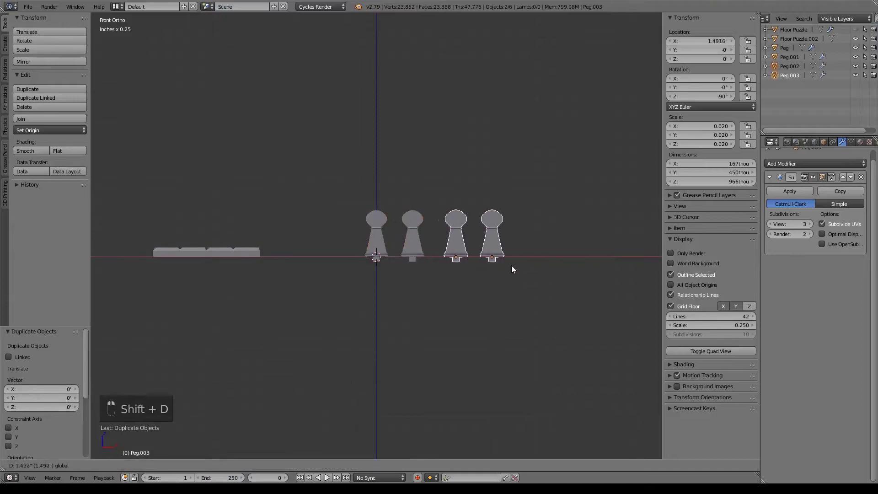
left_click(471, 247)
Step: Duplicate the last peg in the row and move the copy 746 thou along the X axis
key("shift+d")
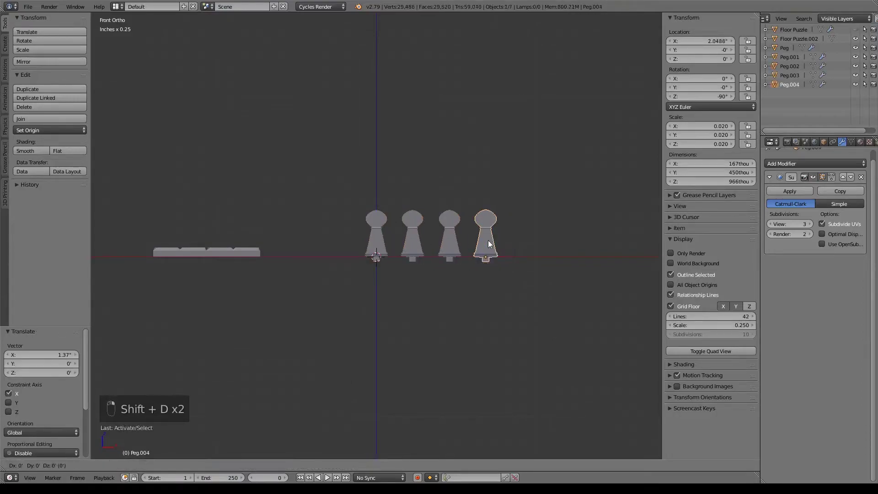
left_click(560, 259)
middle_click_drag(503, 252, 470, 236, "shift")
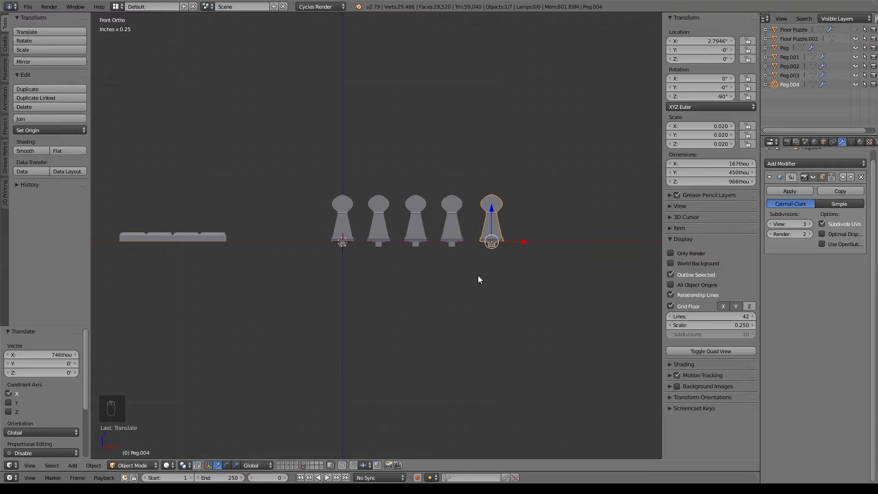
Step: Add a text object in top view and move it 1.65" along Y, clear of the row of pegs
key("KP_7")
middle_click_drag(470, 289, 471, 348, "shift")
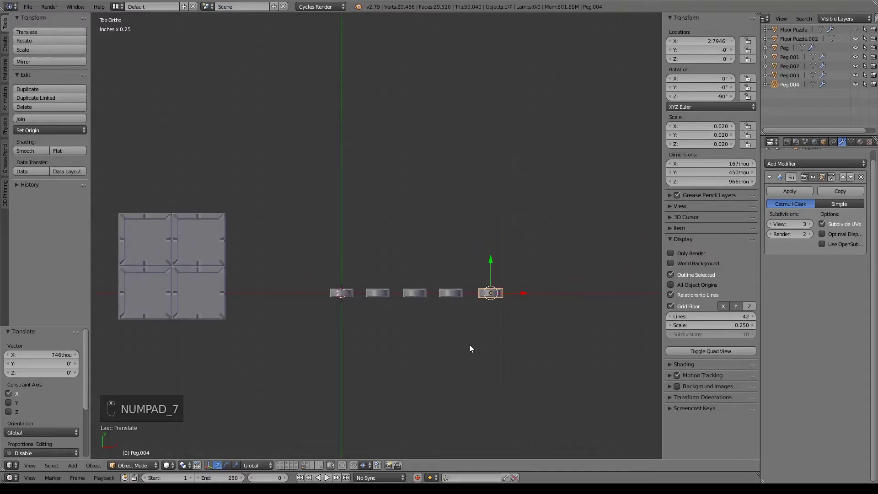
key("shift+a")
left_click(456, 324)
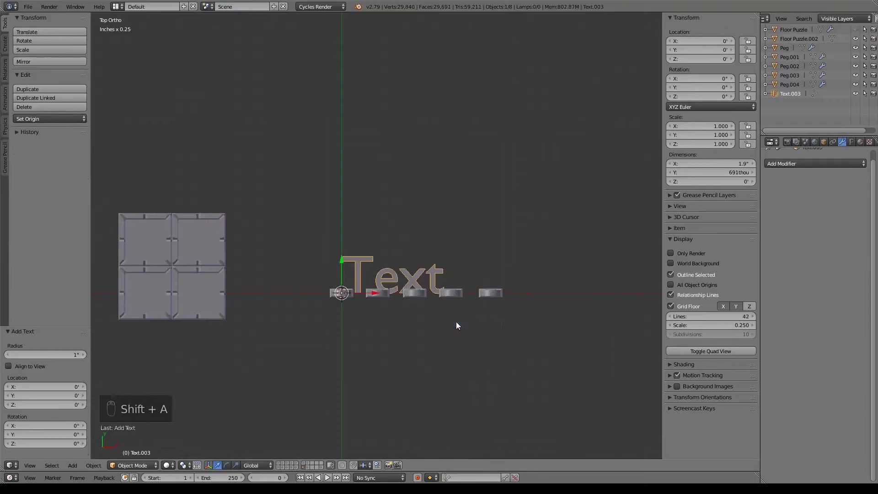
left_click_drag(341, 259, 335, 172)
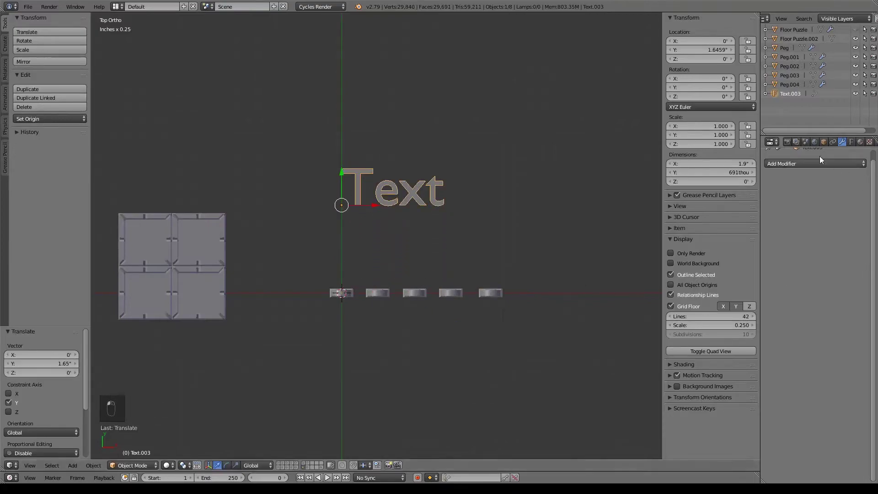
Step: Set the text object's regular font to Dovahkiin.otf from the Windows Fonts folder
left_click(852, 141)
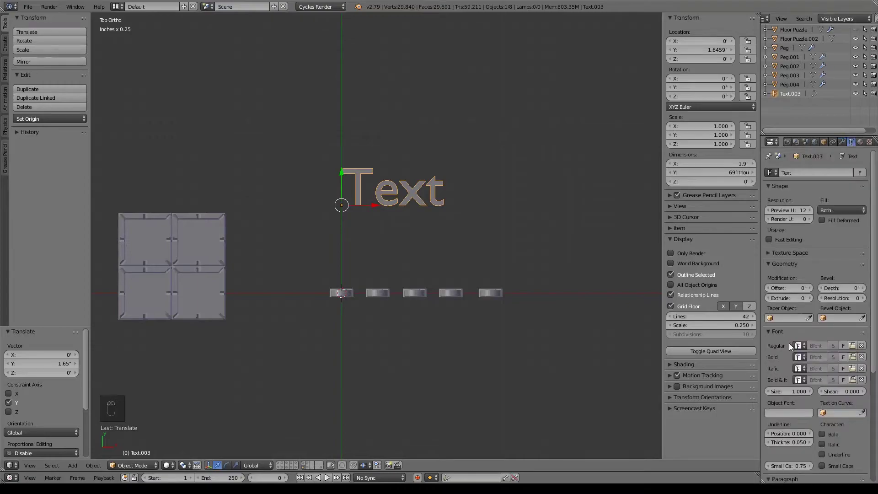
left_click(852, 346)
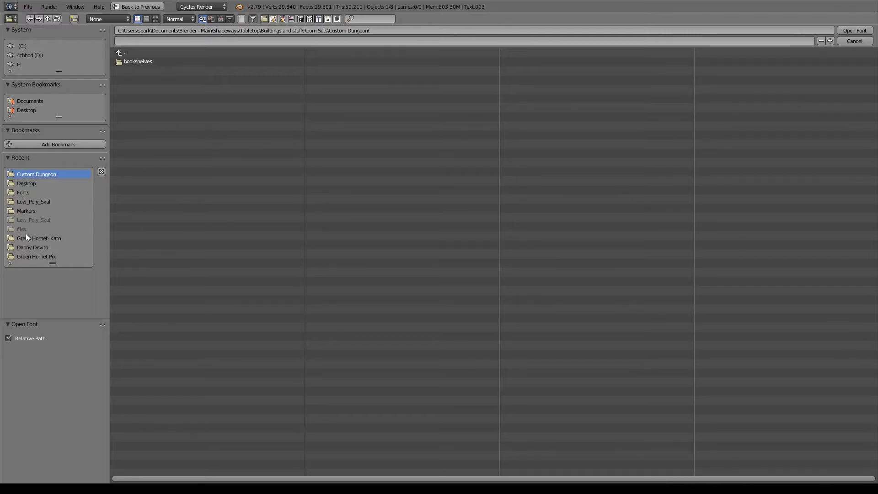
left_click(22, 193)
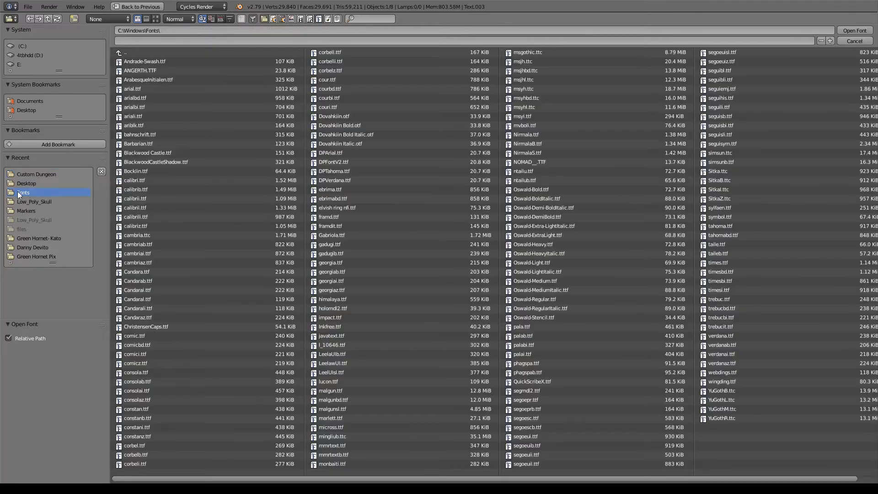
double_click(355, 118)
Step: Replace the text object's default wording with the single letter e
key("Tab")
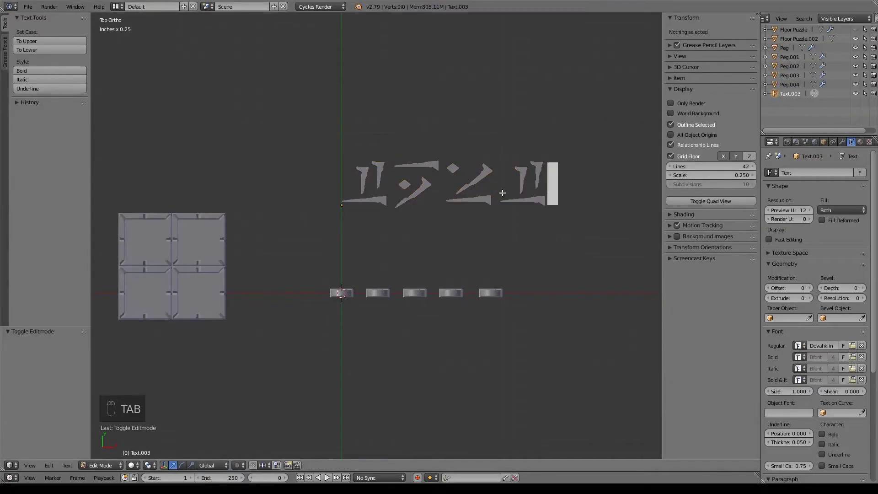
key("BackSpace")
key("BackSpace")
key("BackSpace")
key("BackSpace")
key("BackSpace")
key("BackSpace")
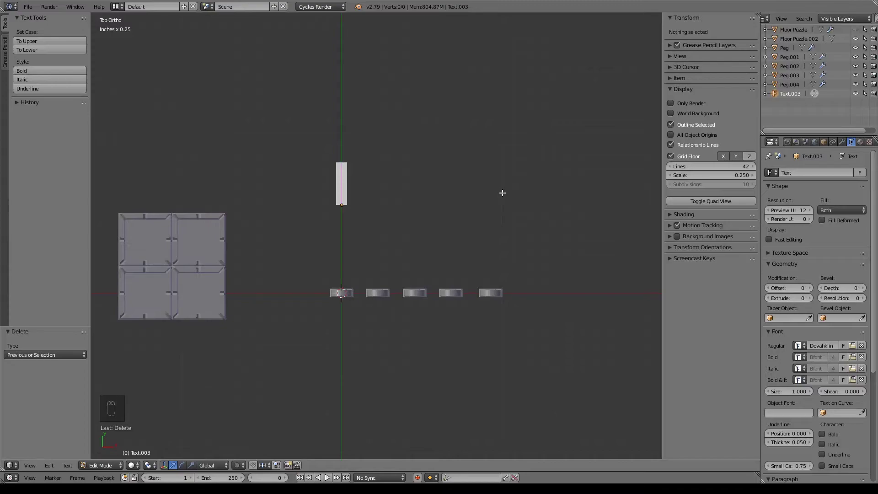
type("e")
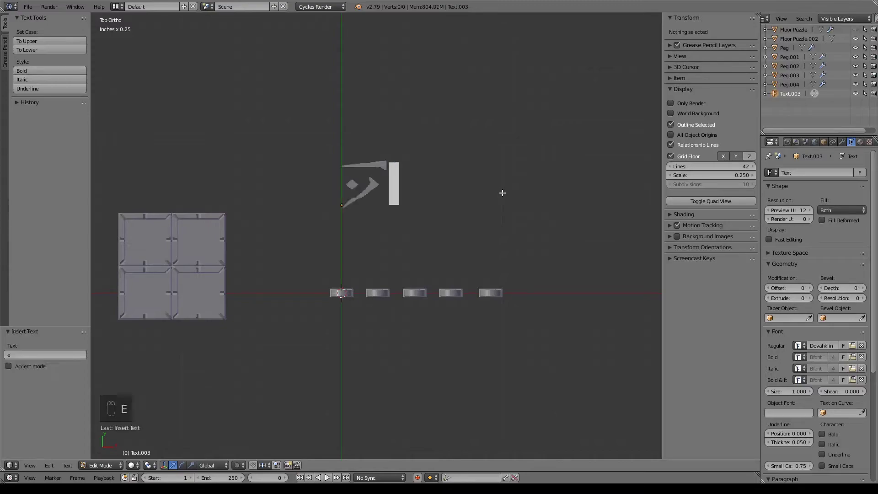
key("Tab")
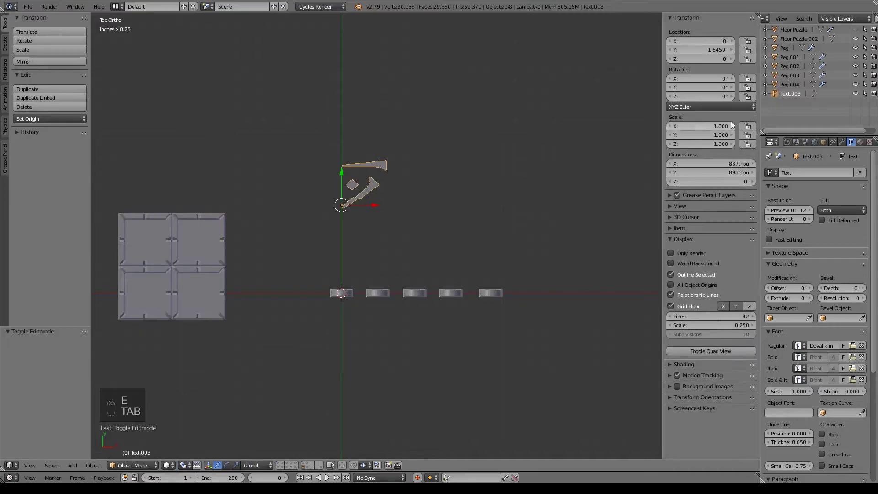
Step: Rename the text object to E in the scene's object list
double_click(790, 93)
type("E")
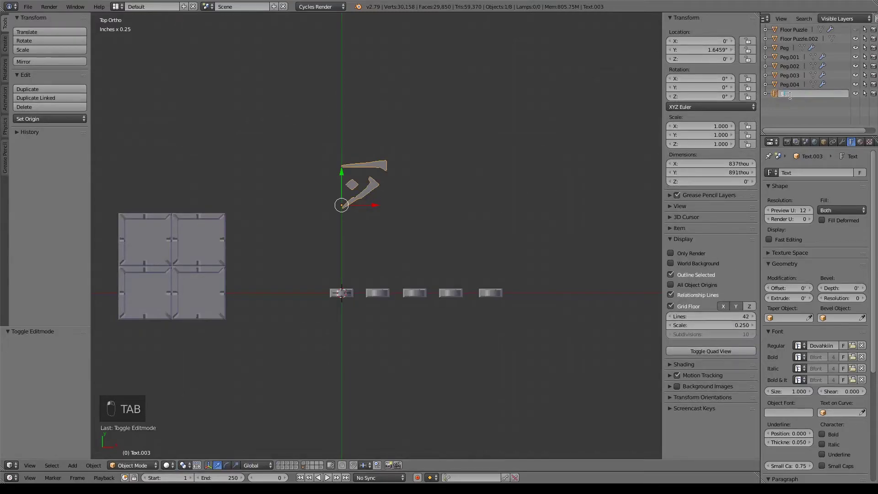
key("Return")
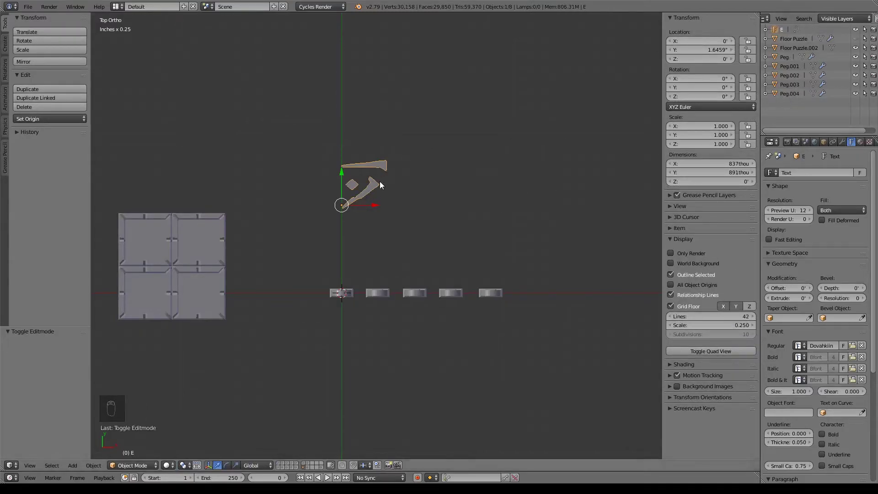
Step: Duplicate the E text, place the copy about 1.65" along X, and change its letter to F
key("shift+d")
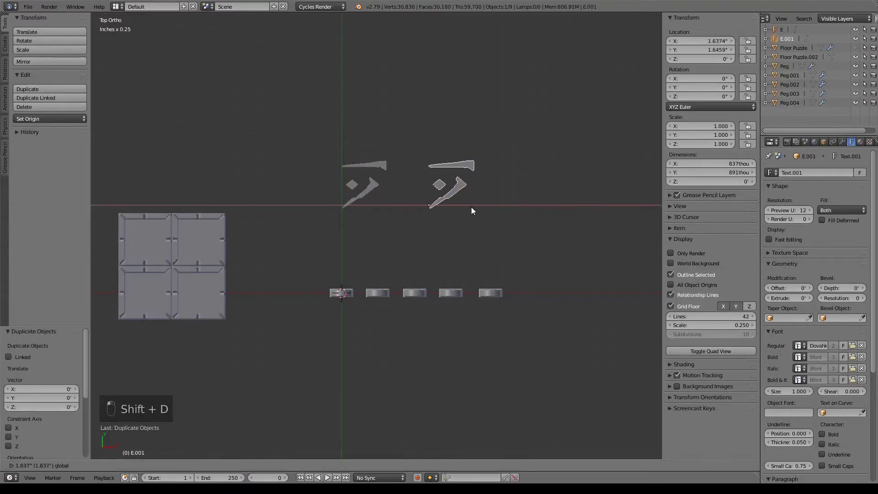
left_click(462, 209)
key("Tab")
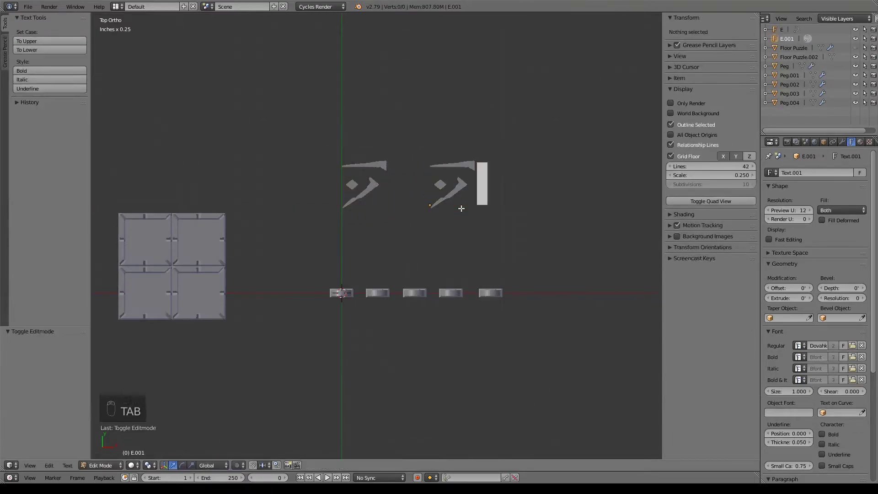
key("BackSpace")
type("F")
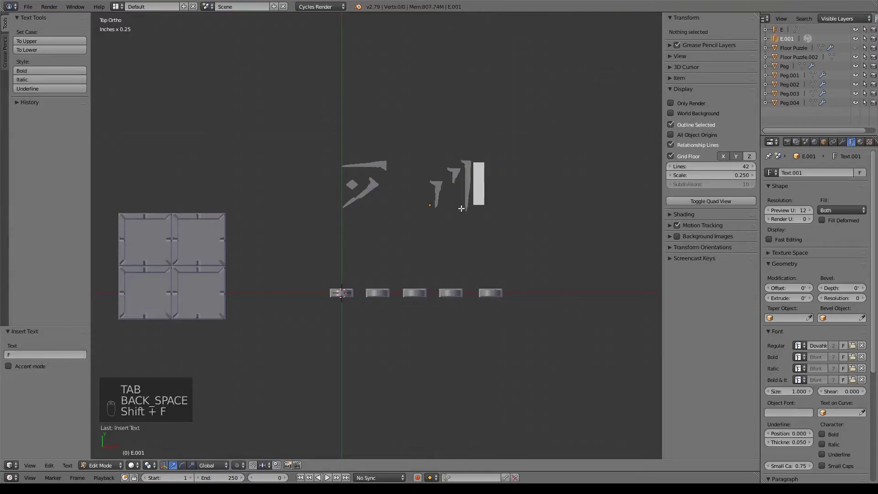
key("Return")
key("BackSpace")
key("Tab")
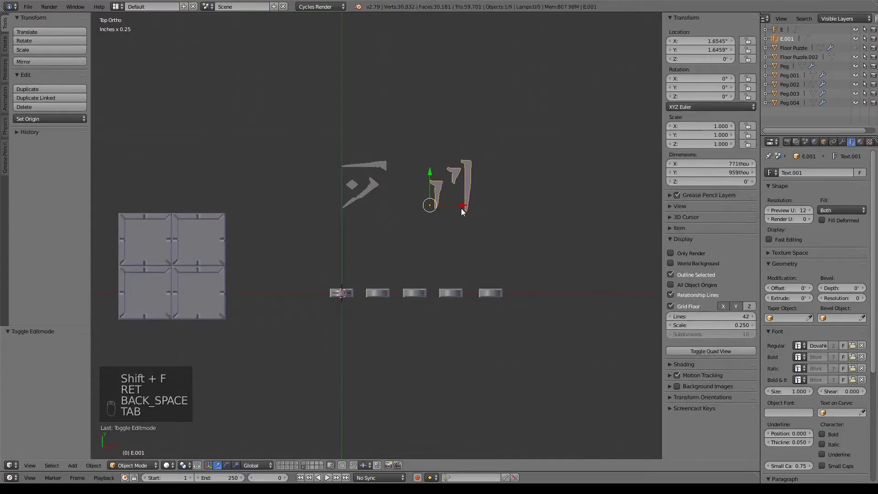
Step: Rename the second text object to F
double_click(787, 39)
type("F")
key("Return")
Step: Duplicate the F text, move the copy 1.59" along X, and name the new object S
key("shift+d")
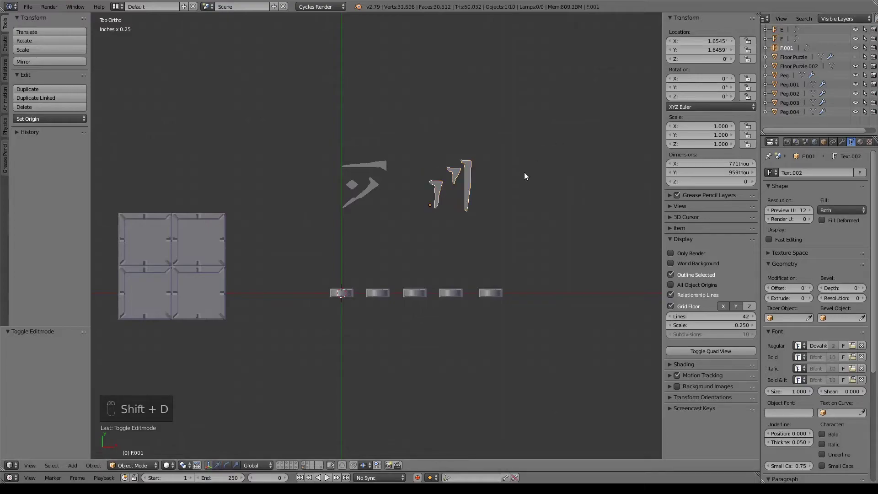
key("x")
left_click(555, 208)
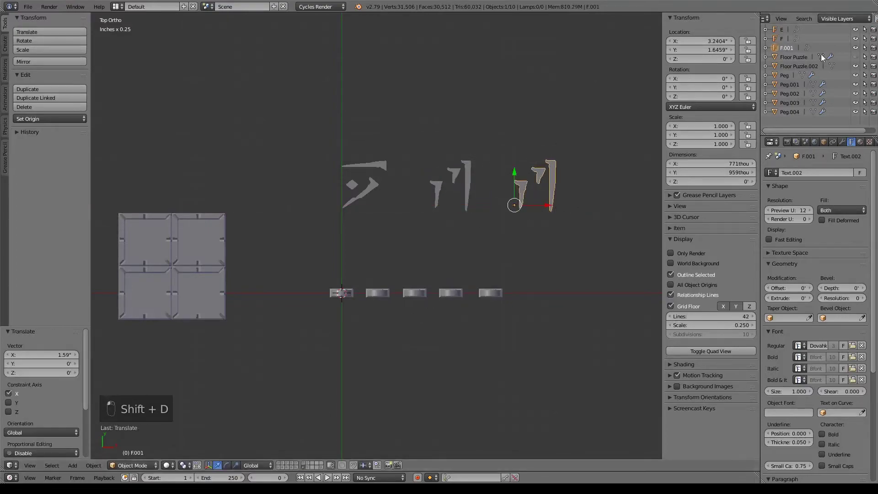
double_click(787, 48)
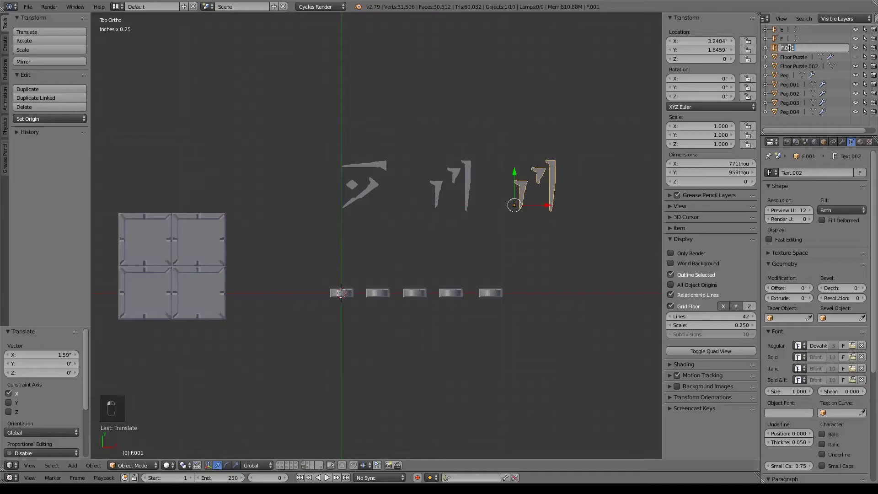
type("S")
key("Return")
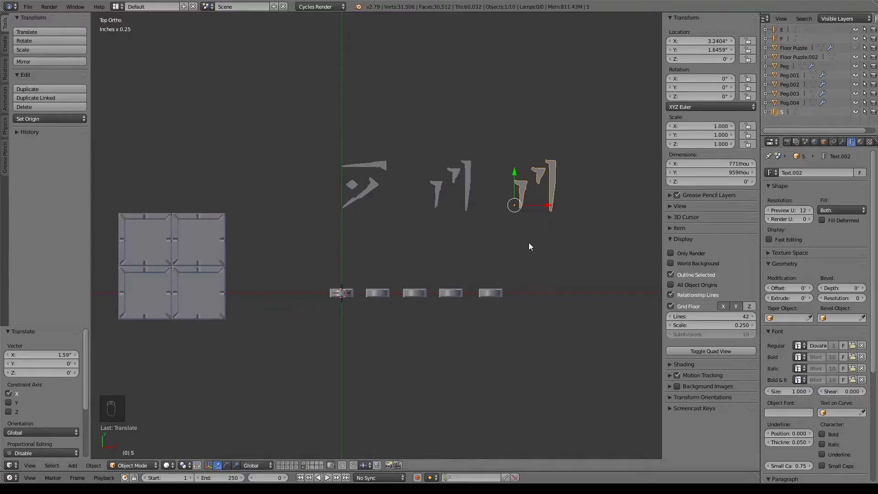
Step: Replace the third text object's letter with S, leaving no extra line break
key("Tab")
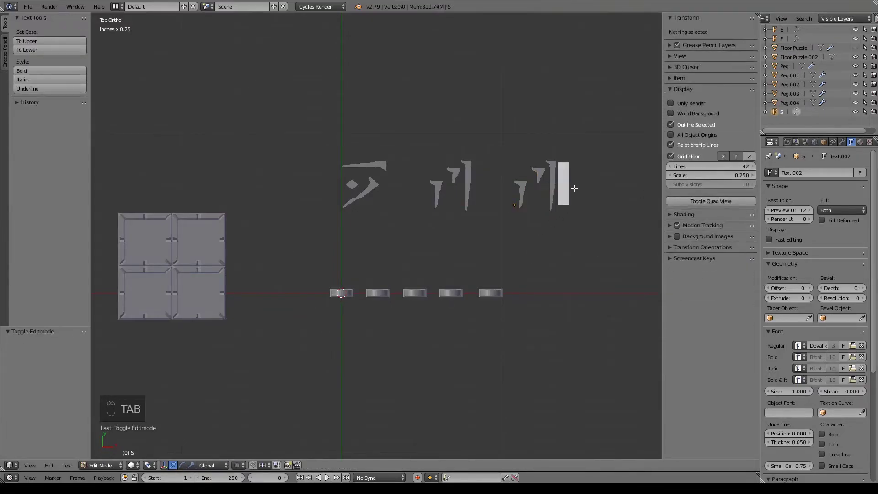
key("BackSpace")
type("ss")
key("Return")
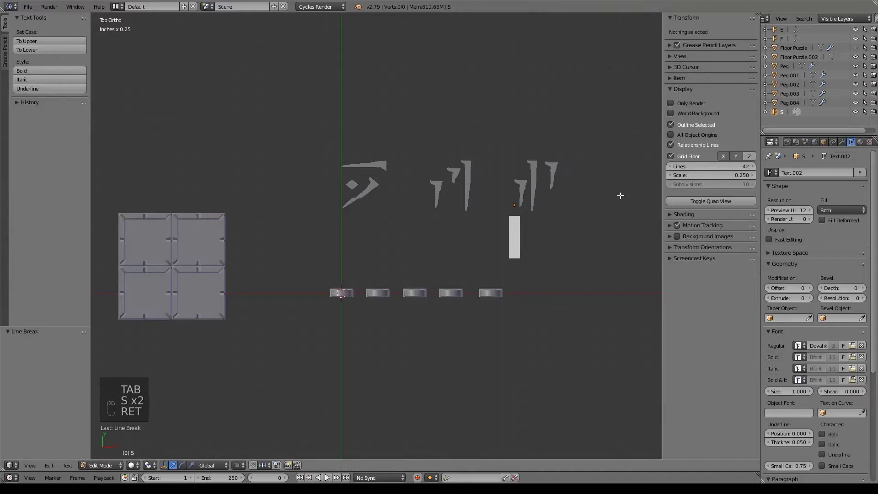
key("BackSpace")
key("Tab")
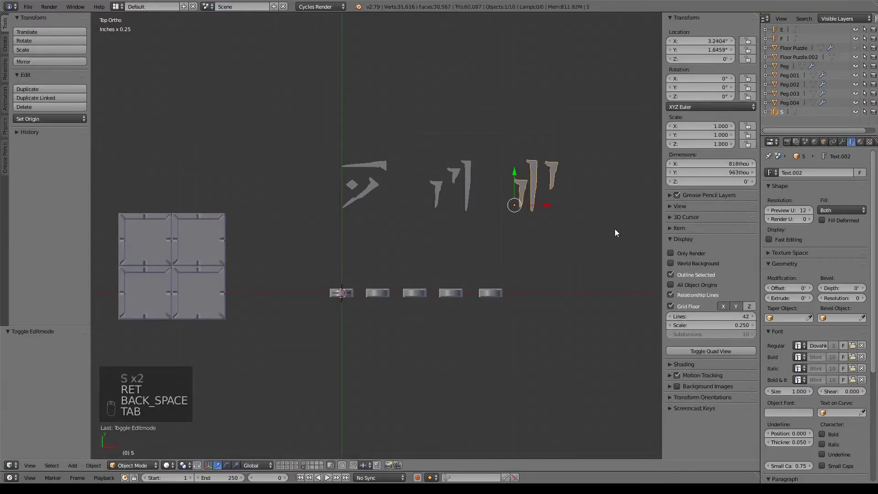
Step: Duplicate the S text, move the copy 1.74" along X, and change its letter to W
middle_click_drag(615, 228, 422, 228, "shift")
key("shift+d")
right_click(448, 238)
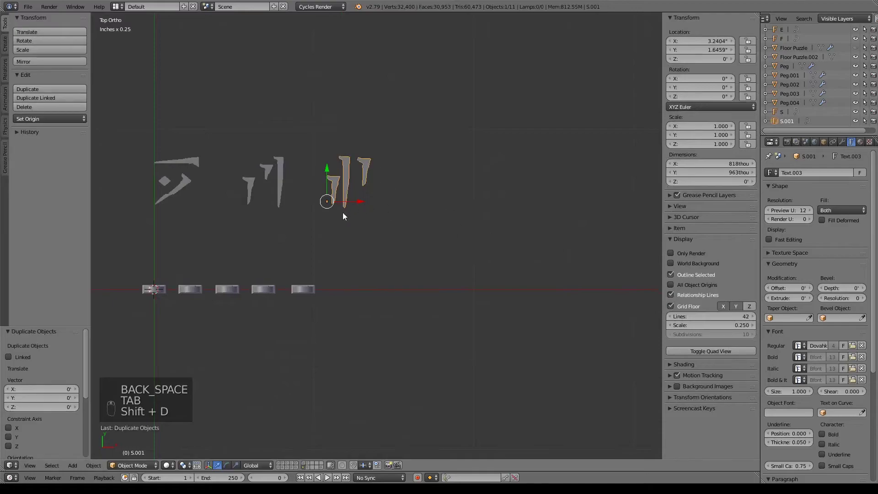
left_click_drag(358, 204, 448, 211)
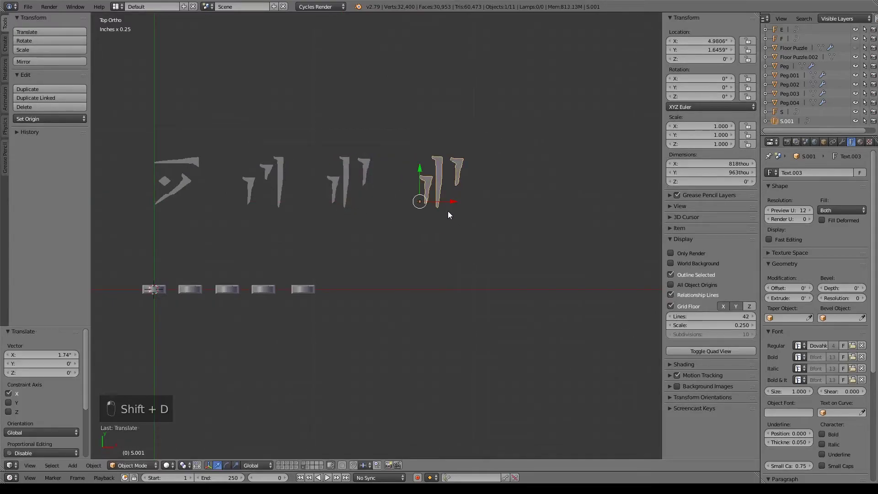
key("Tab")
key("BackSpace")
type("W")
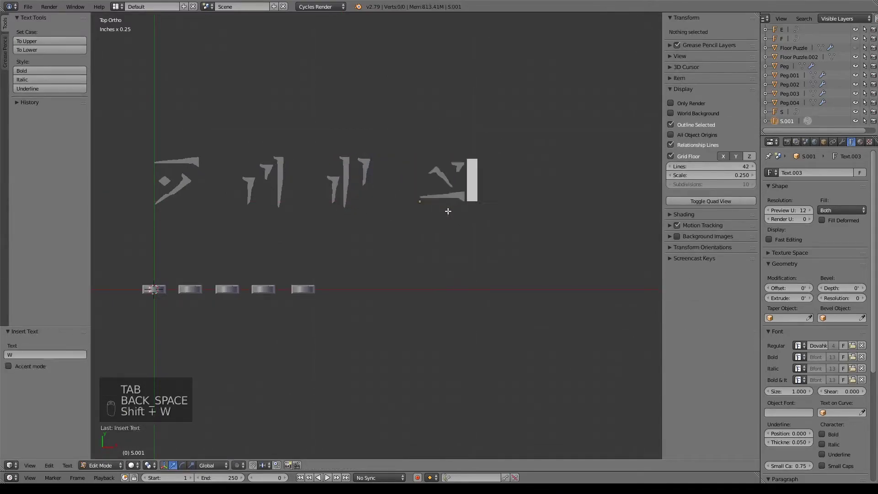
key("Return")
key("BackSpace")
key("Tab")
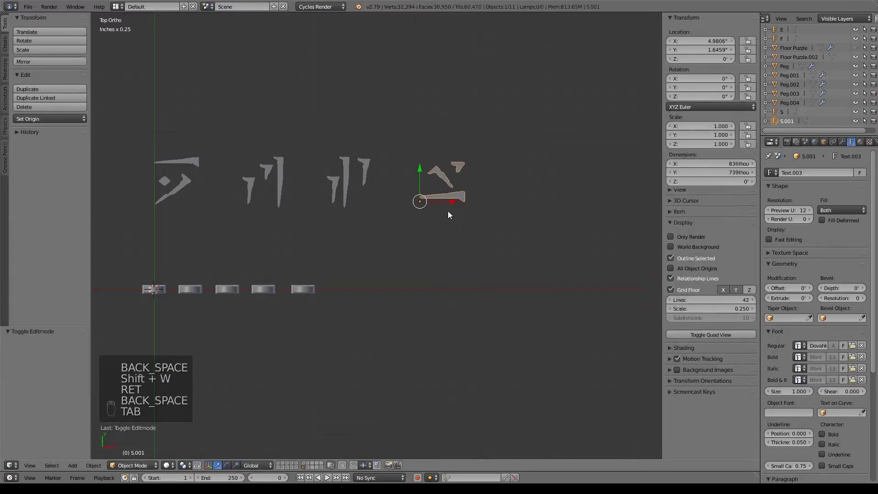
Step: Rename the fourth text object to W
double_click(788, 121)
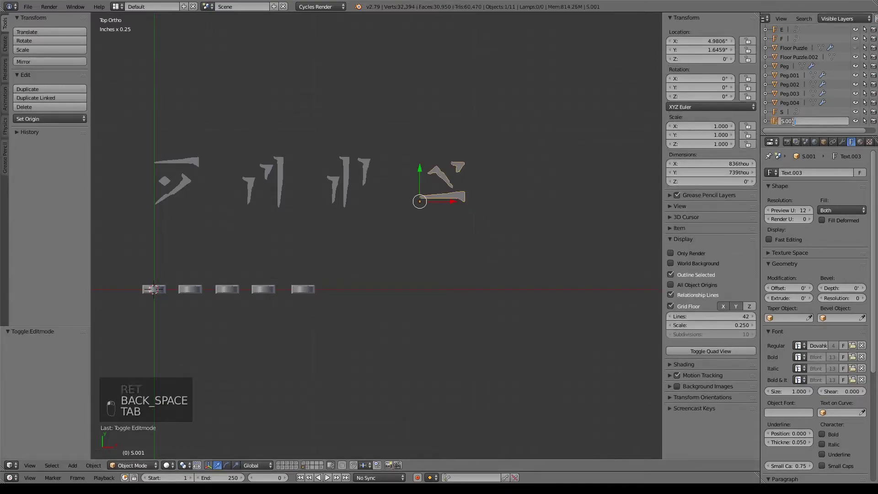
type("W")
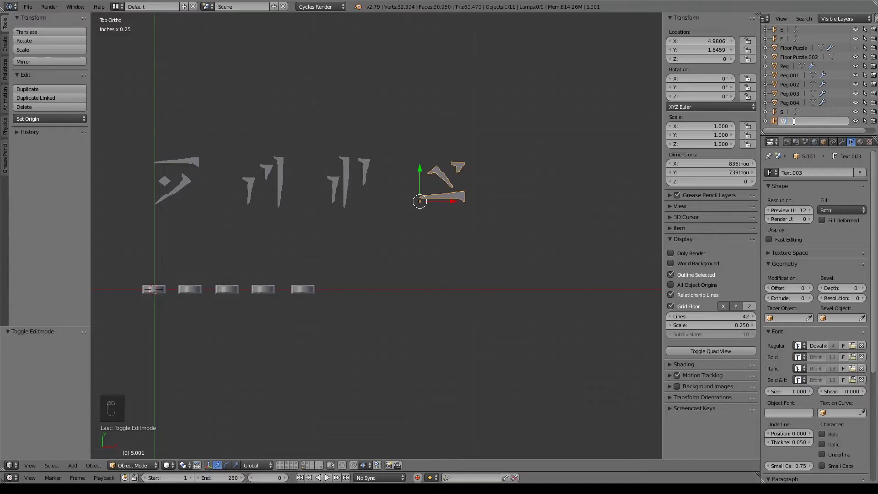
key("Return")
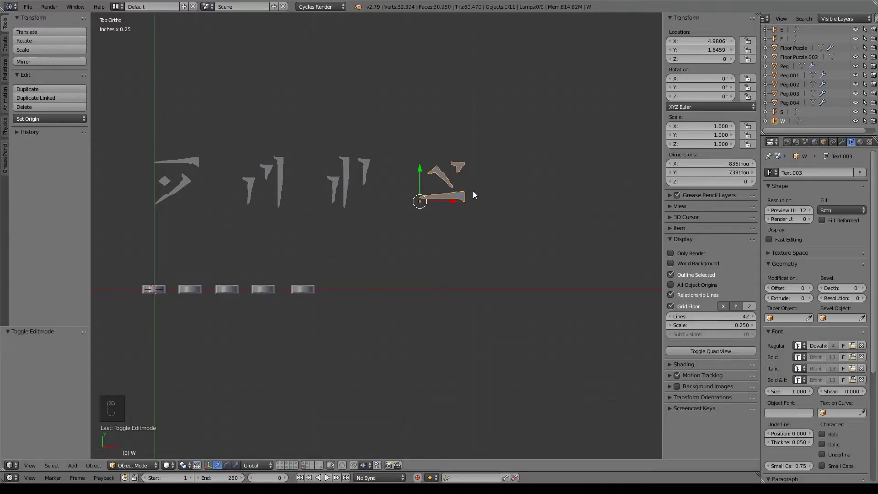
Step: Duplicate the W text, place the copy about 1.63" along X, and change its letter to A
key("shift+d")
key("x")
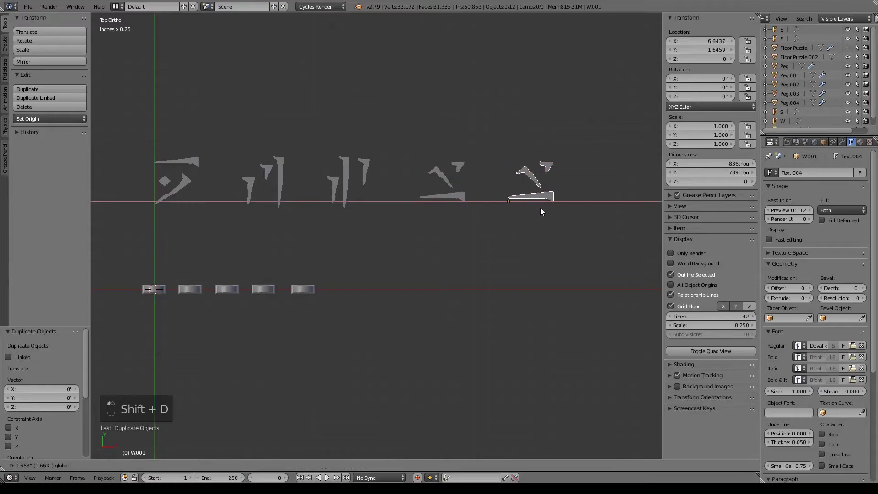
left_click(540, 211)
key("Tab")
key("BackSpace")
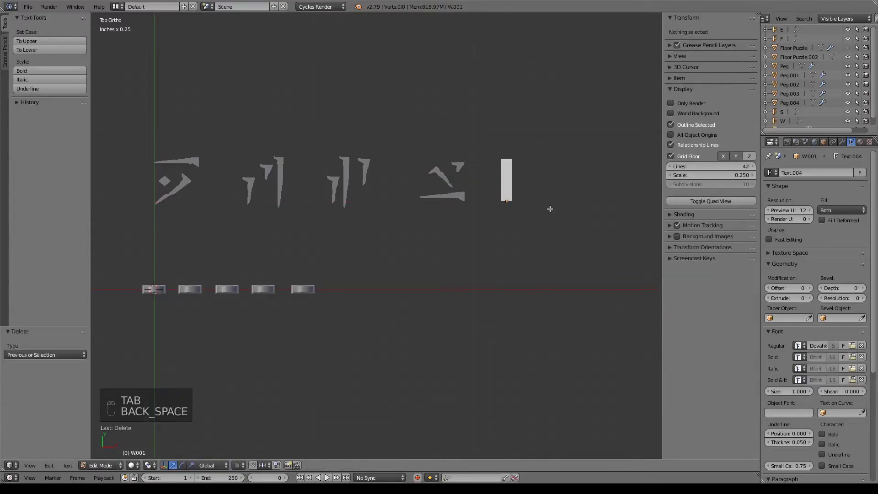
type("A")
key("Return")
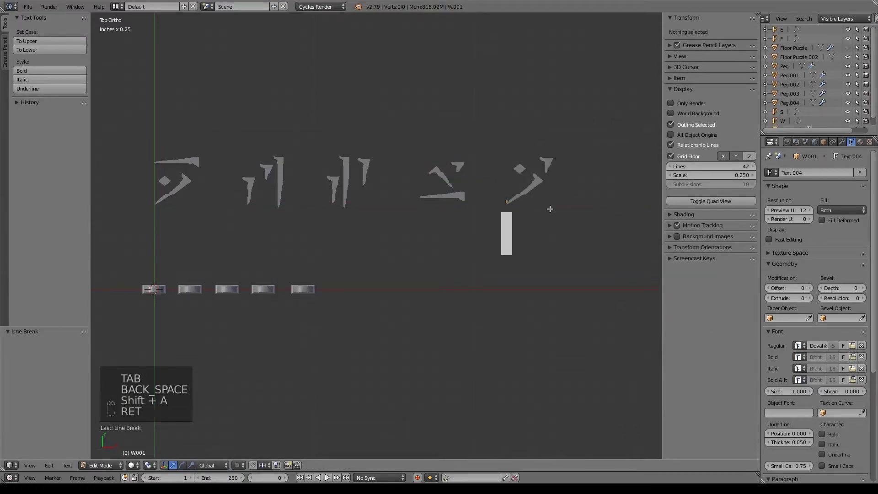
key("BackSpace")
key("Tab")
Step: Rename the fifth text object to A
scroll(798, 112, "down", 1)
double_click(794, 123)
type("A")
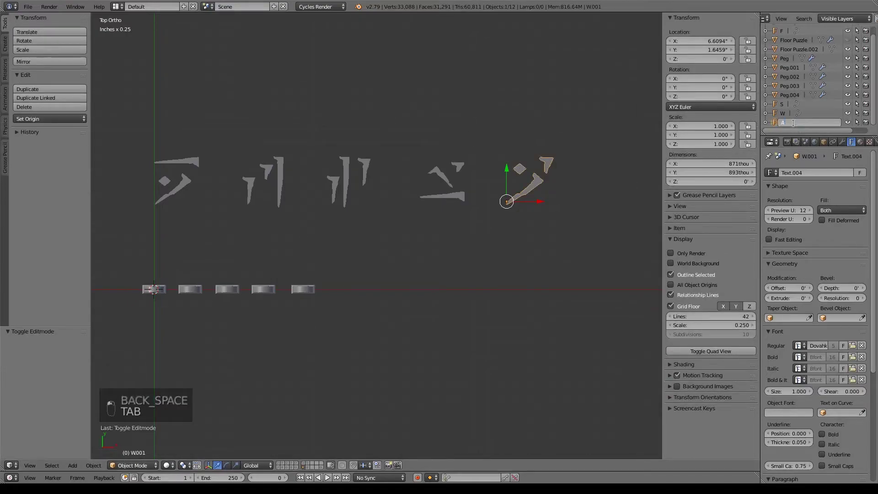
key("Return")
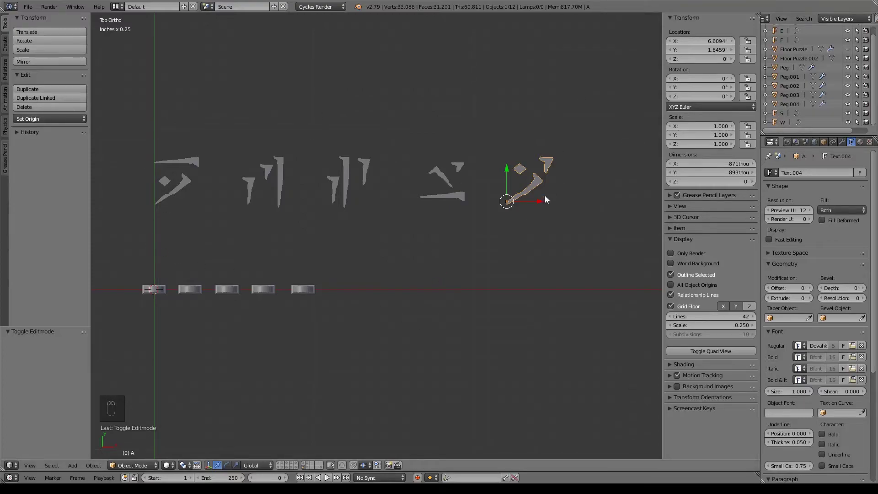
Step: Select all five rune letters and rotate them upright to 90° about the X axis
scroll(494, 233, "down", 3)
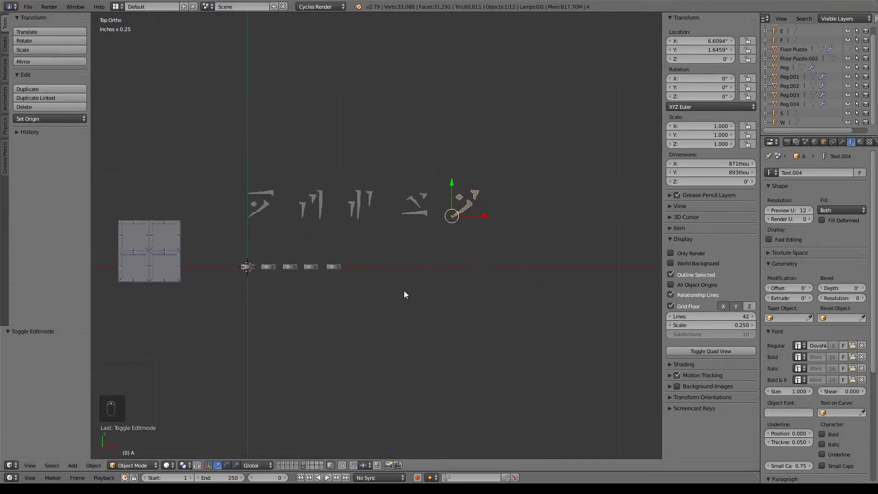
middle_click_drag(404, 291, 427, 273, "shift")
right_click(445, 178, "shift")
right_click(374, 186, "shift")
right_click(338, 192, "shift")
right_click(283, 186, "shift")
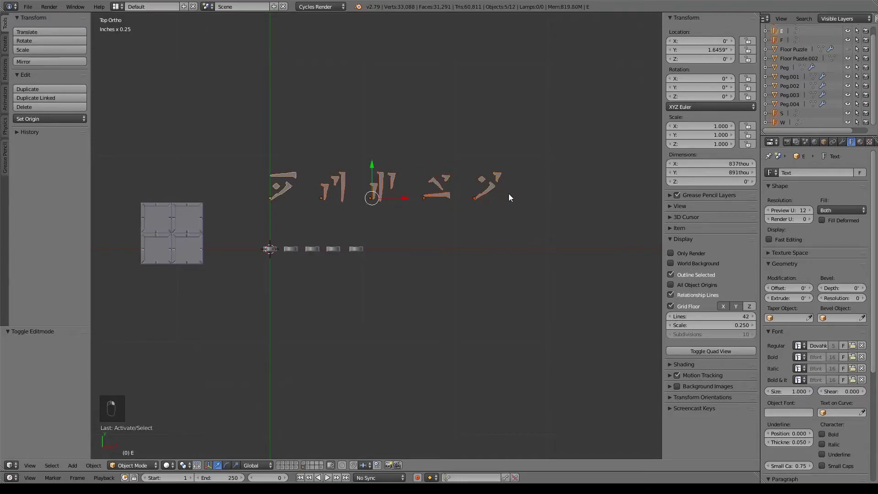
key("KP_3")
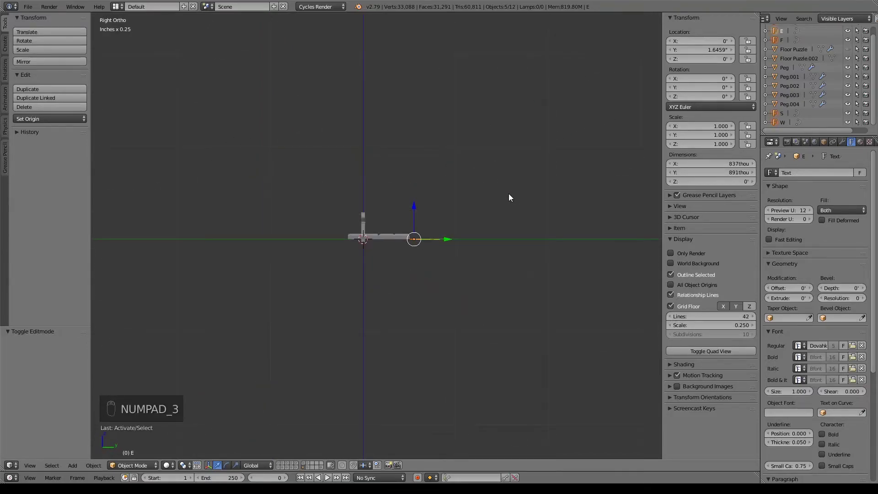
type("r90")
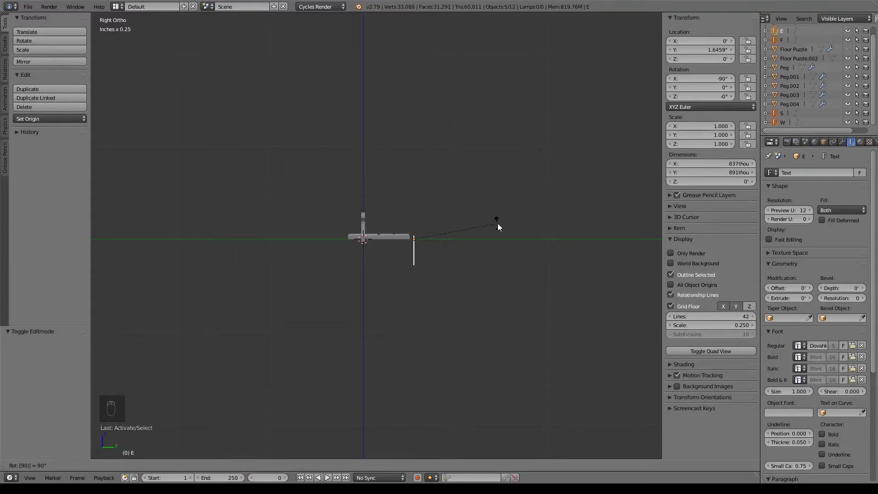
key("minus")
key("Return")
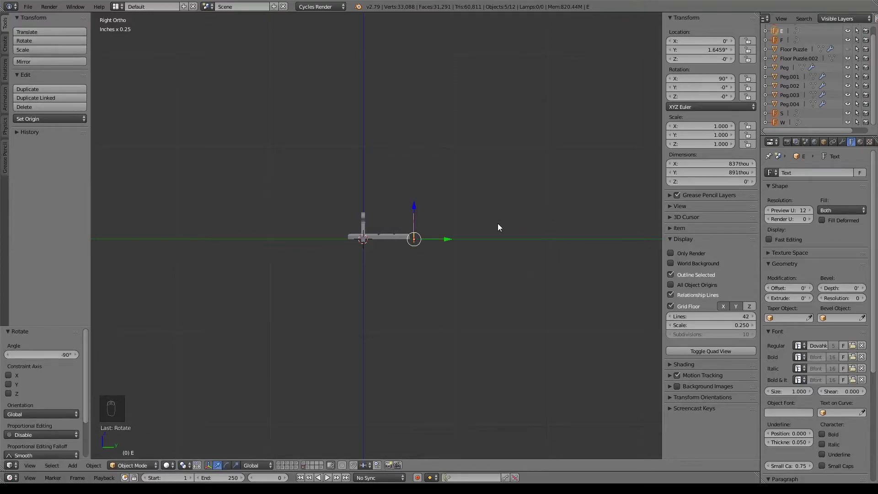
key("KP_1")
scroll(474, 271, "up", 3)
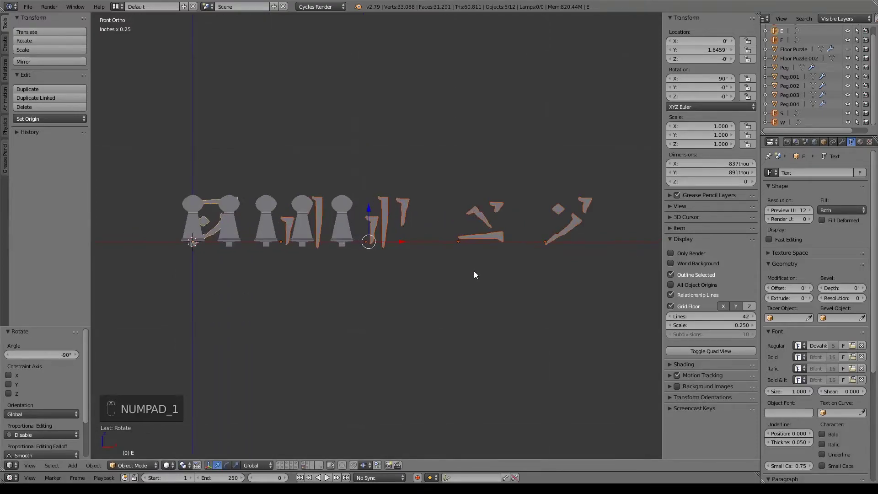
Step: Move the five rune letters -2.96" along Y to the front of the pegs and convert them to meshes
middle_click_drag(495, 220, 404, 253)
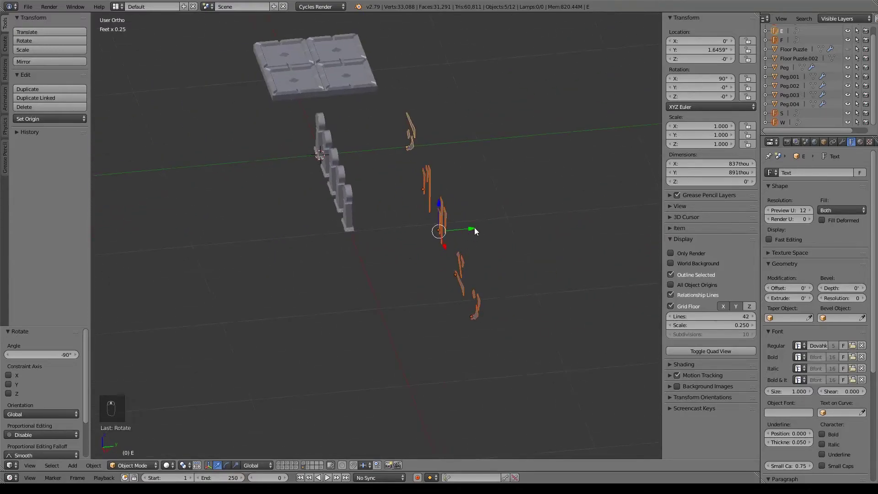
key("g")
key("y")
left_click(319, 252)
middle_click_drag(343, 301, 391, 283)
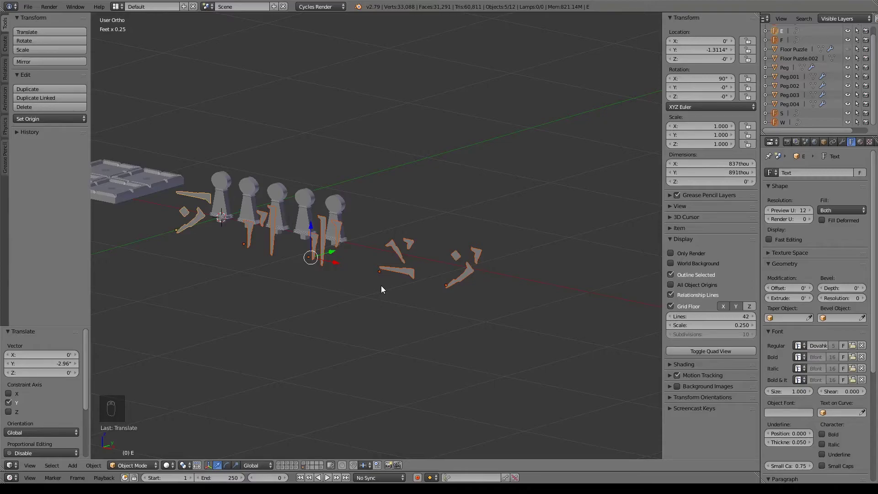
key("alt+c")
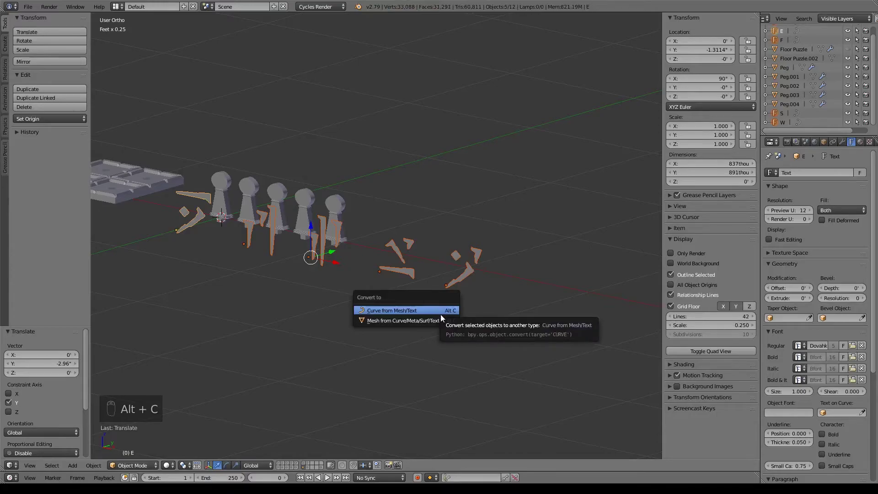
left_click(435, 322)
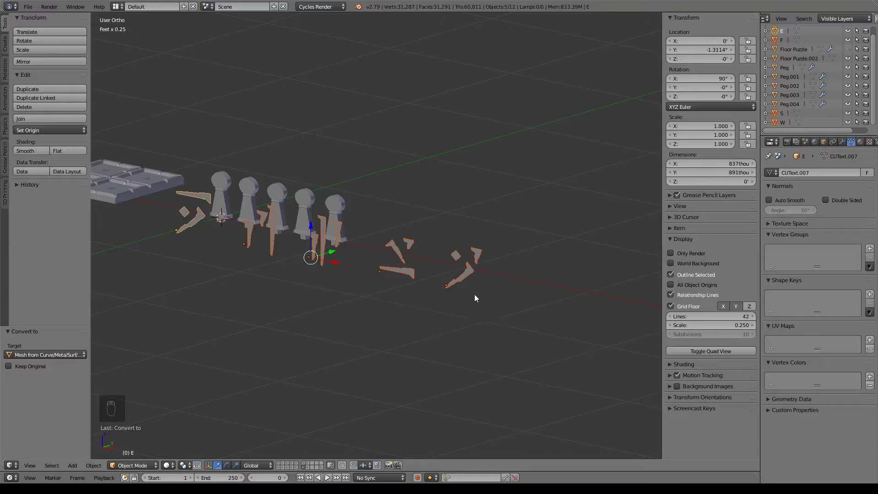
Step: Extrude all faces of the E rune mesh by -130 thou along Y
right_click(198, 225)
middle_click_drag(298, 289, 430, 357, "shift")
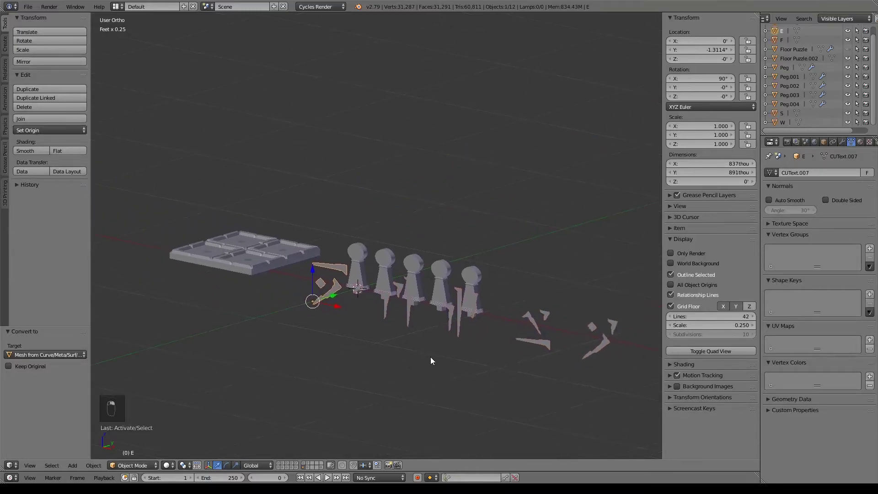
key("KP_1")
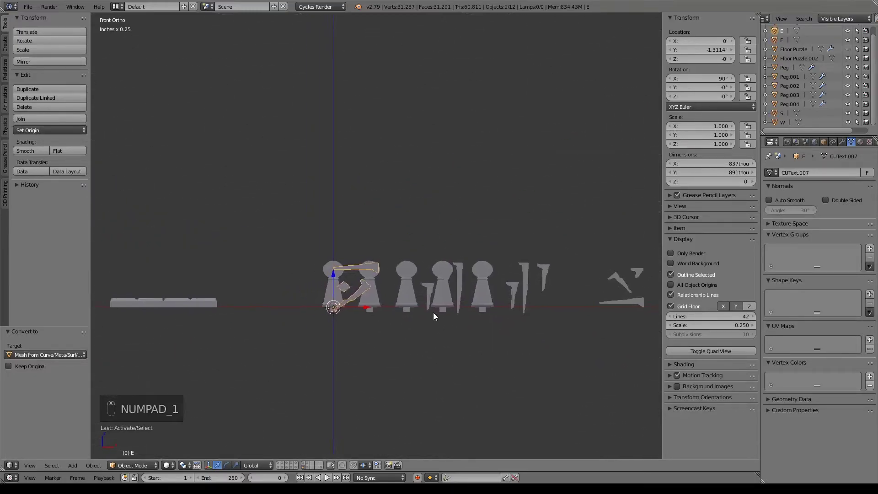
middle_click_drag(468, 317, 435, 347)
key("Tab")
scroll(392, 303, "up", 6)
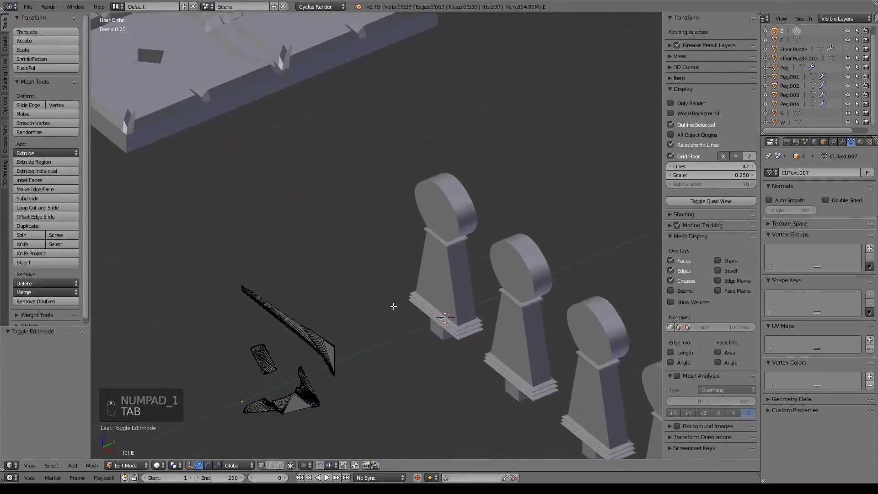
middle_click_drag(425, 284, 457, 210, "shift")
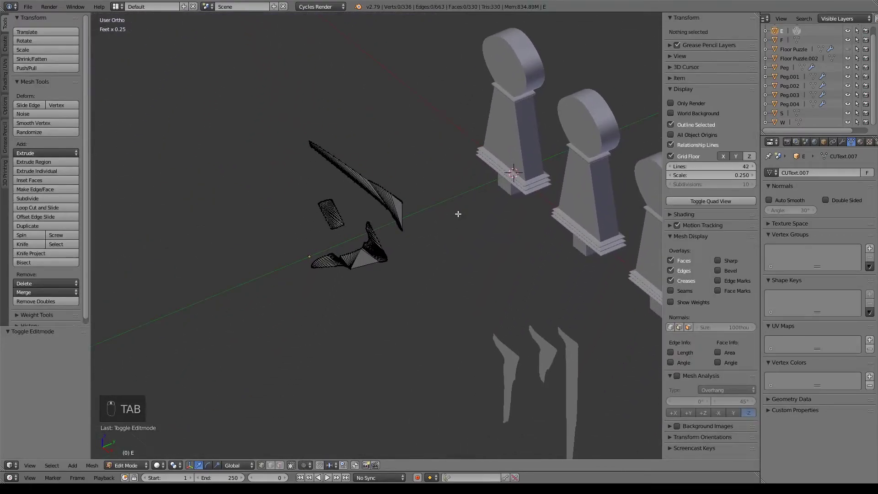
key("a")
key("a")
key("e")
key("Escape")
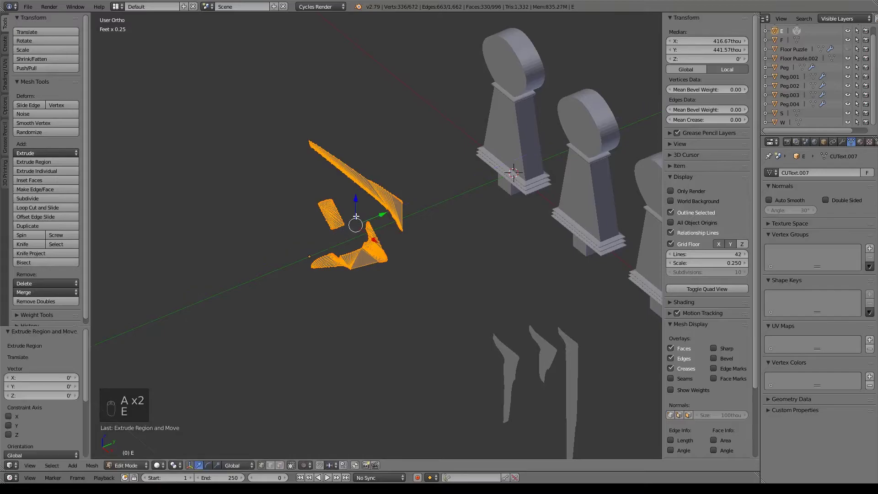
key("e")
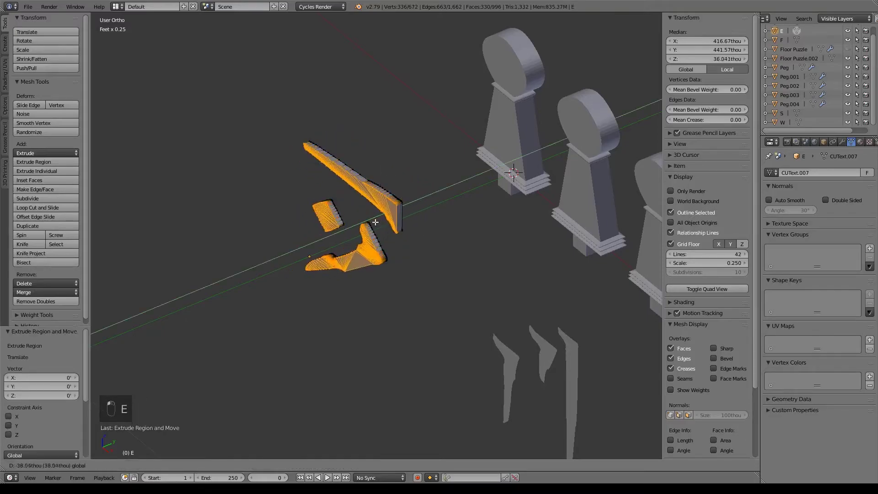
key("y")
left_click(361, 227)
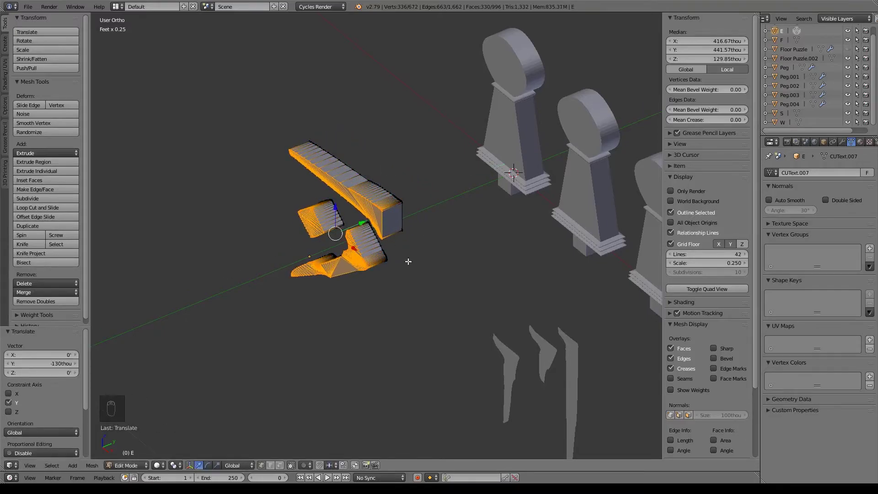
key("Tab")
Step: Move the E rune back along Y to about -54 thou and shift it -650 thou along X to the first peg
middle_click_drag(438, 242, 451, 276, "shift")
right_click_drag(372, 296, 544, 260)
left_click_drag(517, 245, 455, 185)
Step: Scale the E rune by 0.302 and move it 533 thou along X and 579 thou along Z onto the first peg's head
key("KP_1")
middle_click_drag(386, 278, 492, 213, "shift")
scroll(492, 212, "down", 8)
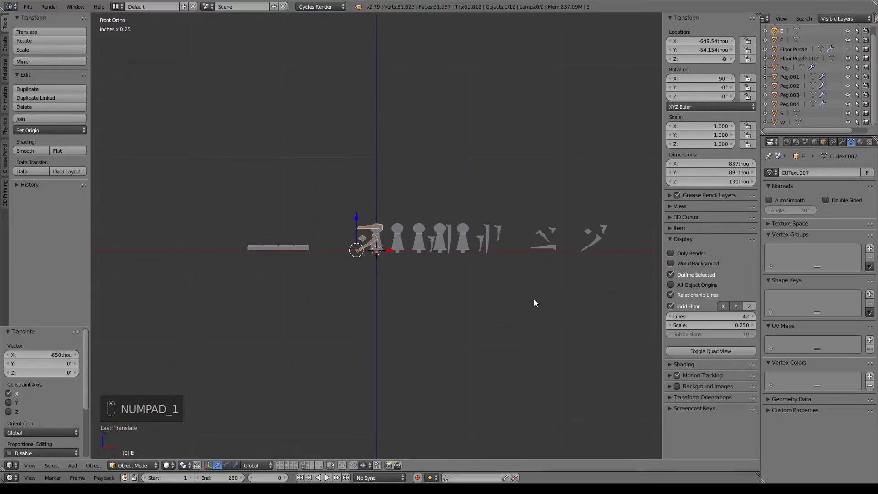
scroll(433, 270, "up", 12)
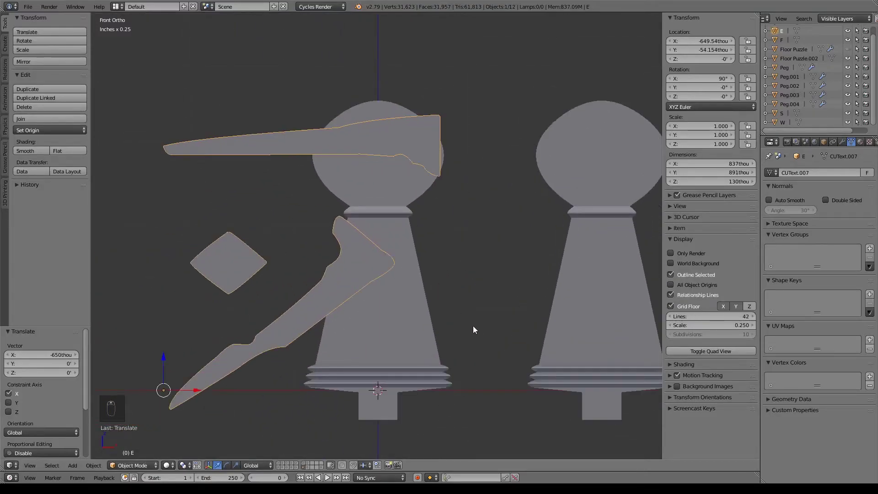
key("s")
left_click(240, 385)
key("g")
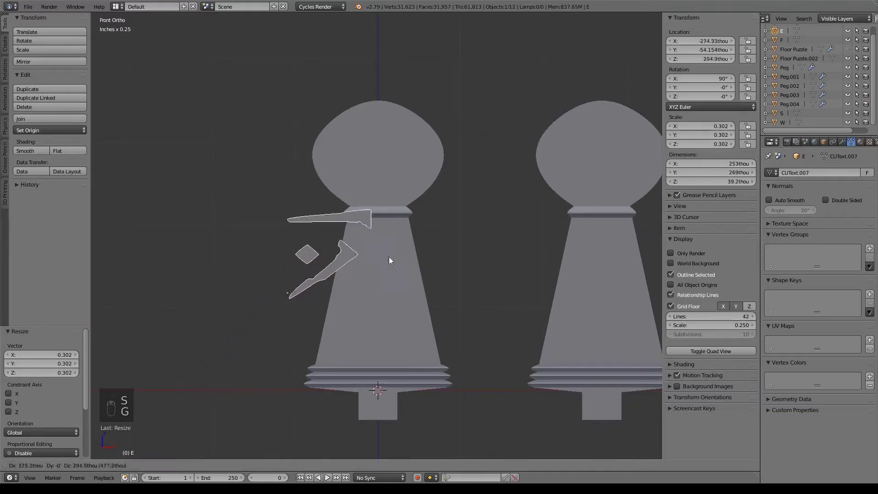
left_click(418, 201)
Step: Scale the E rune by a further 0.8 and move it 20.8 thou along X and 30.5 thou along Z on the peg's head
key("z")
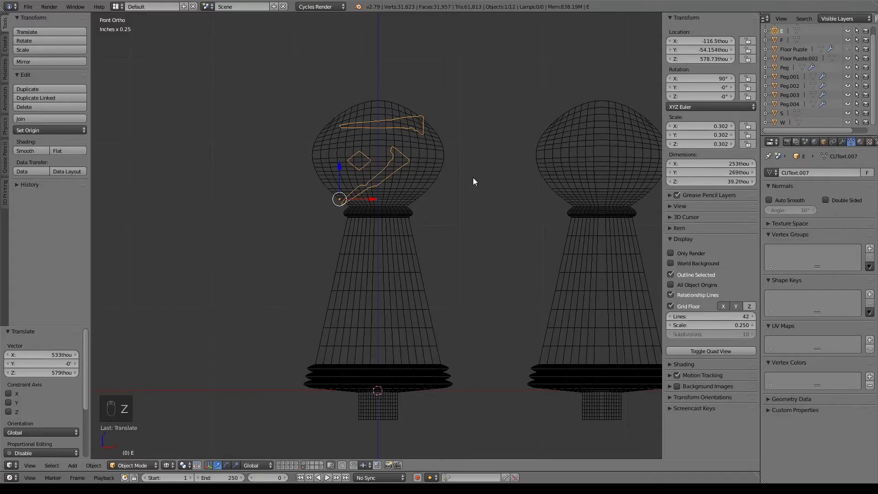
key("s")
left_click(465, 229)
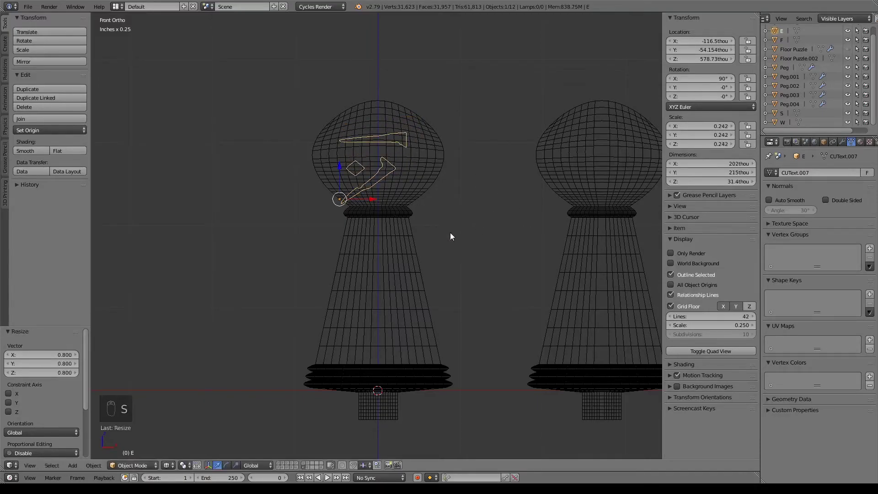
key("g")
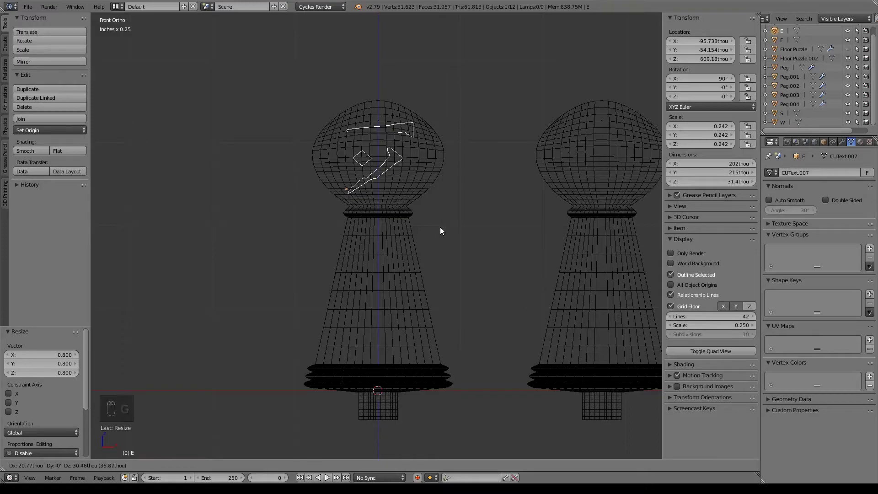
left_click(439, 227)
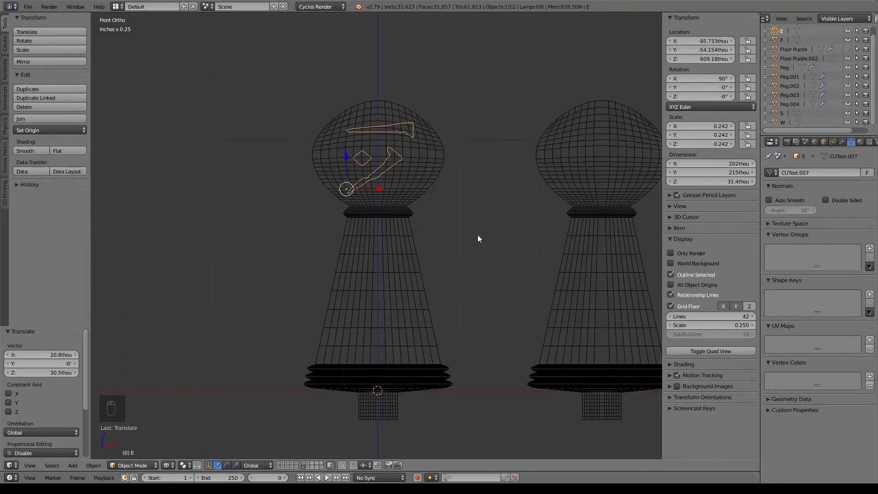
Step: Move the E rune 18.5 thou along Y into the first peg's head
key("KP_3")
key("z")
key("KP_Decimal")
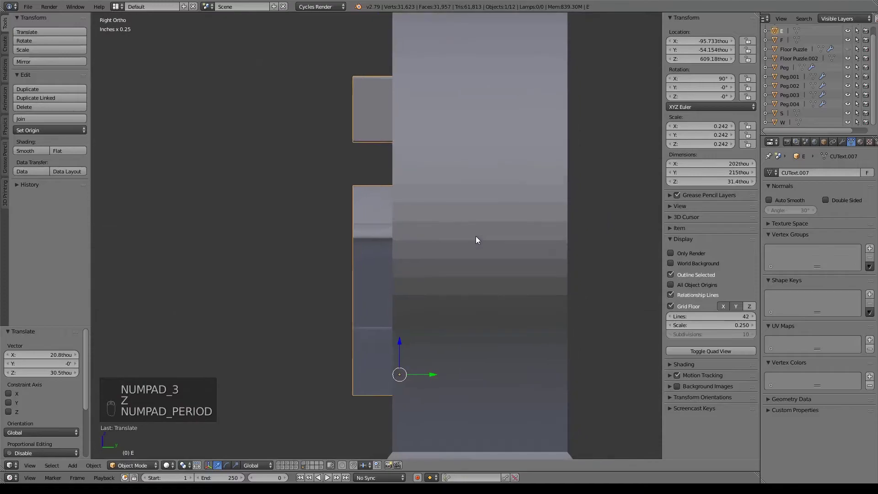
key("z")
left_click_drag(434, 374, 460, 378)
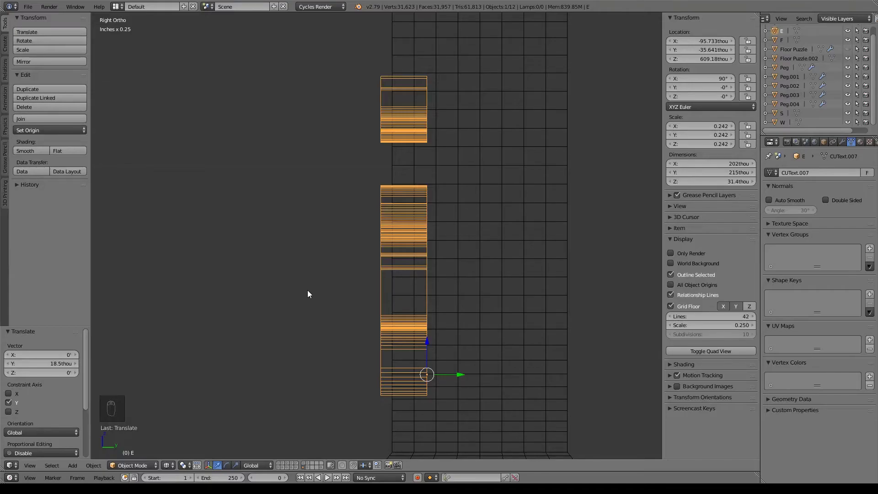
Step: Scale the E rune's depth by 2.299 along Y and move it 35.5 thou along Y, deeper into the peg's head
key("s")
key("y")
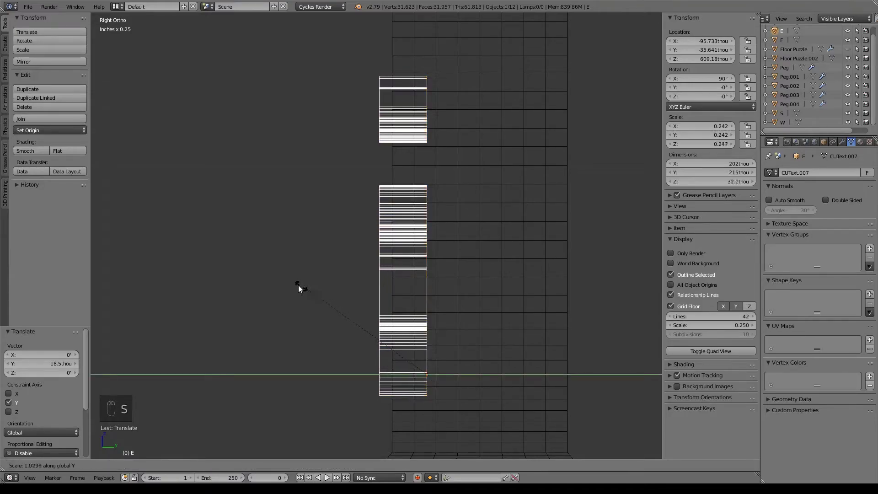
left_click(116, 246)
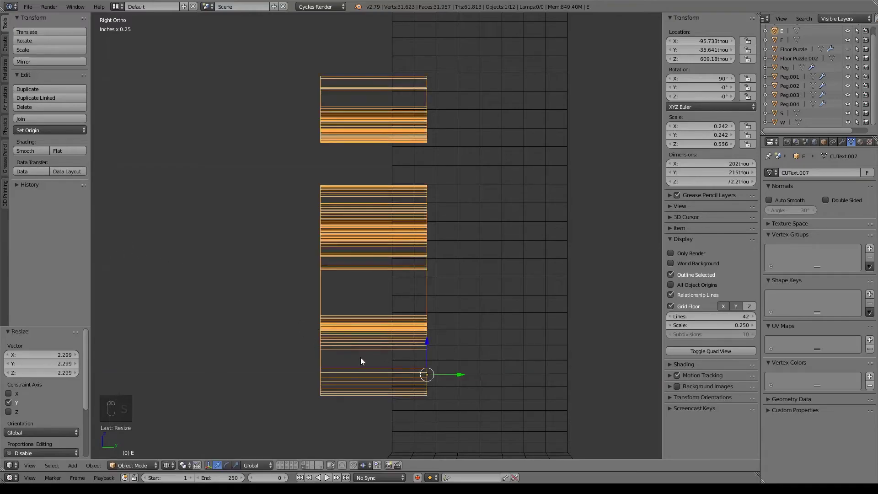
key("g")
key("y")
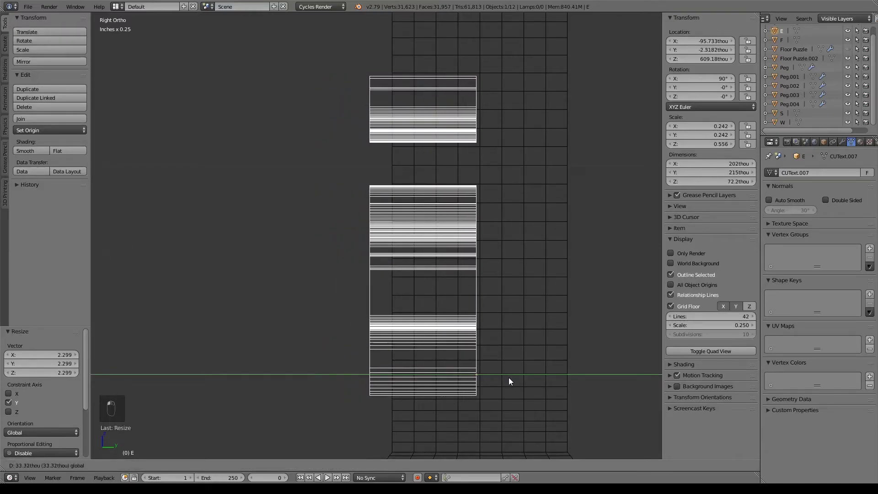
left_click(512, 376)
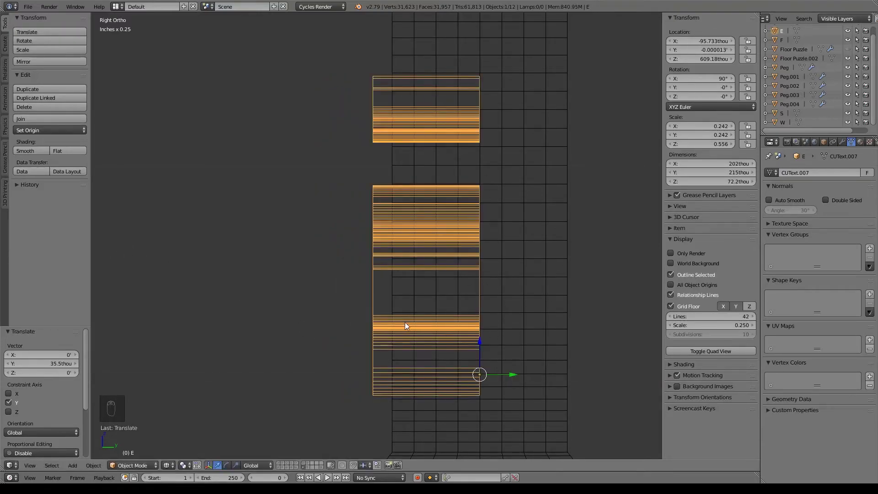
Step: Scale the E rune by 1.084 and move it -5.76 thou along X and -14.1 thou along Z on the peg's head
key("z")
mouse_move(397, 316)
middle_mouse_down()
mouse_move(505, 330)
mouse_move(523, 317)
middle_mouse_up()
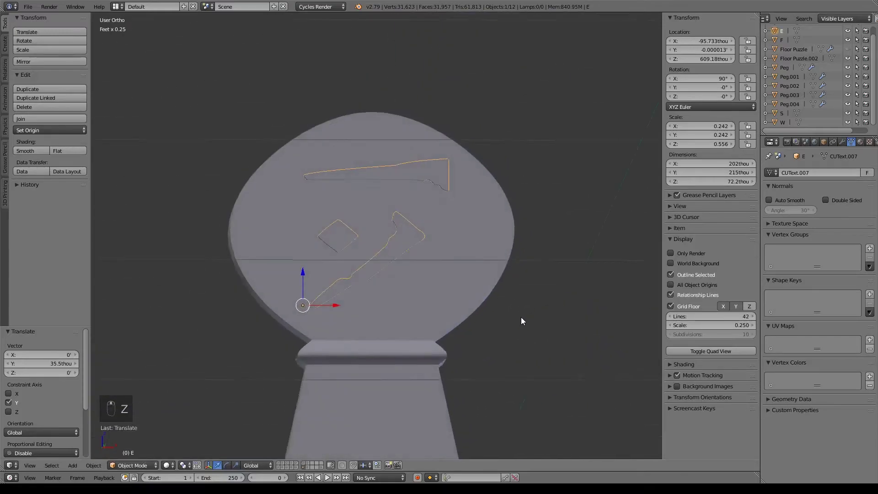
key("KP_1")
key("z")
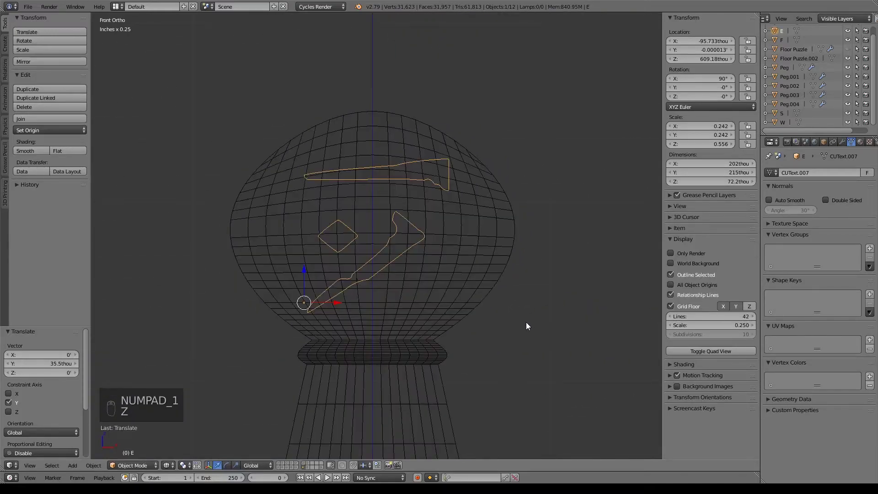
key("s")
left_click(543, 327)
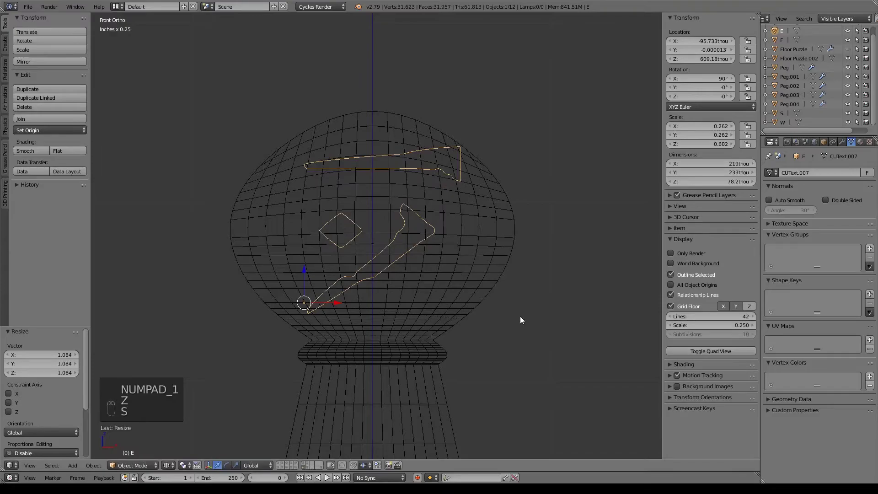
key("g")
left_click(511, 345)
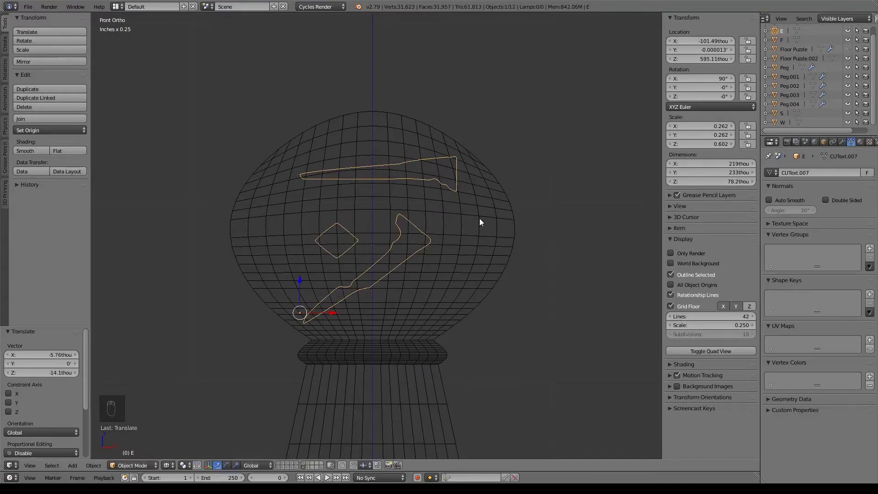
Step: Scale the flat F rune in front of the pegs to 0.195 on all axes
scroll(382, 264, "down", 5)
key("Tab")
key("Tab")
scroll(408, 266, "down", 5)
middle_click_drag(562, 268, 492, 265, "shift")
middle_click_drag(492, 258, 447, 272)
right_click(446, 272)
right_click(447, 304)
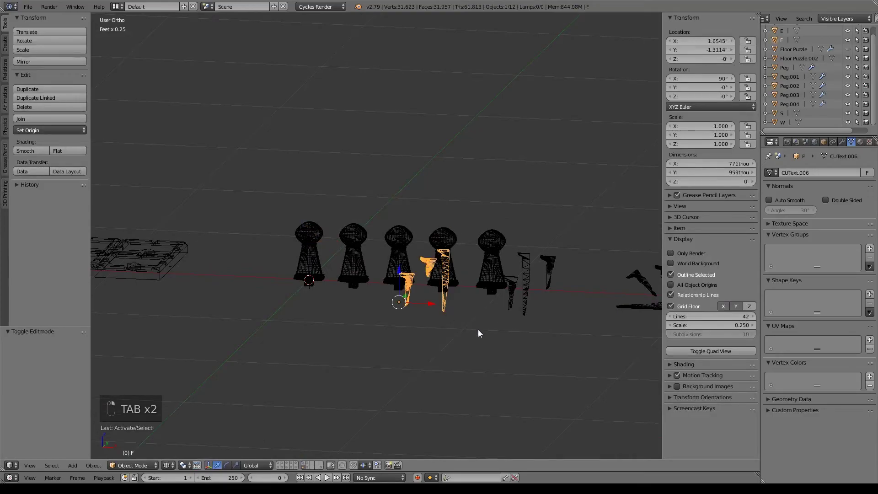
key("s")
left_click(413, 308)
Step: Extrude the whole F rune mesh about -21 thou along Y
key("Tab")
middle_click_drag(414, 309, 359, 378)
key("a")
key("a")
key("e")
key("KP_Decimal")
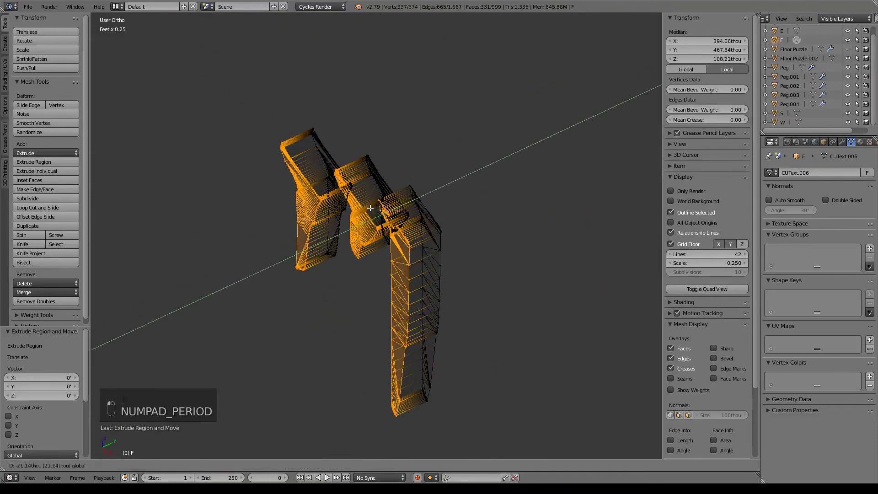
left_click(355, 218)
Step: Move the F rune's extruded faces a further -39.9 thou along Y and return to Object Mode
key("z")
left_click_drag(374, 217, 316, 247)
key("KP_1")
scroll(313, 239, "down", 14)
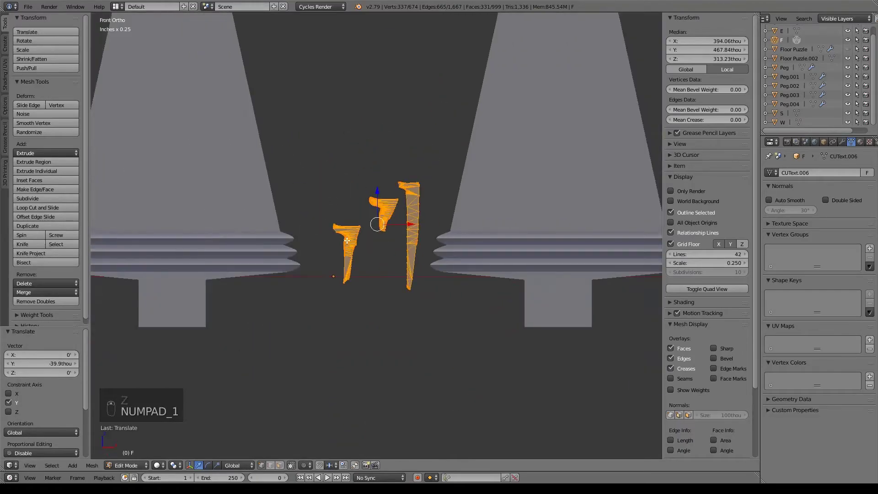
key("g")
right_click(345, 264)
key("Tab")
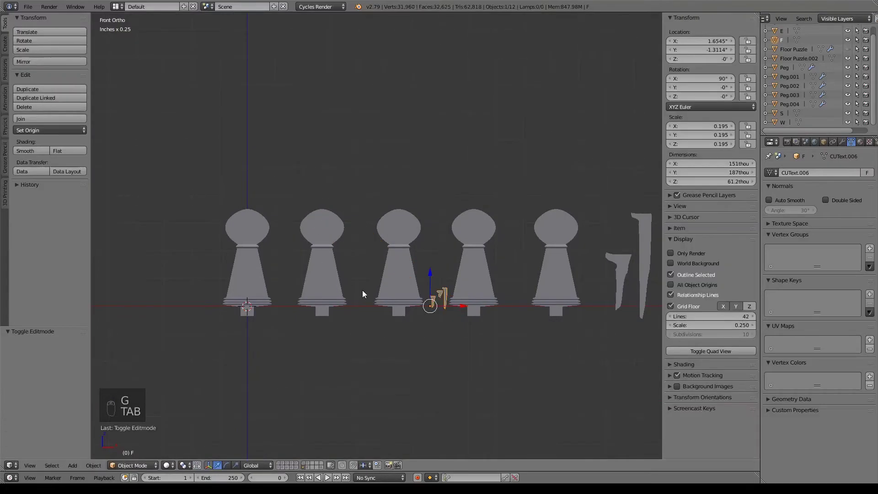
Step: Move the F rune -1.06 inches along X and 633 thou along Z onto the second peg's head, and scale it by 1.276
key("g")
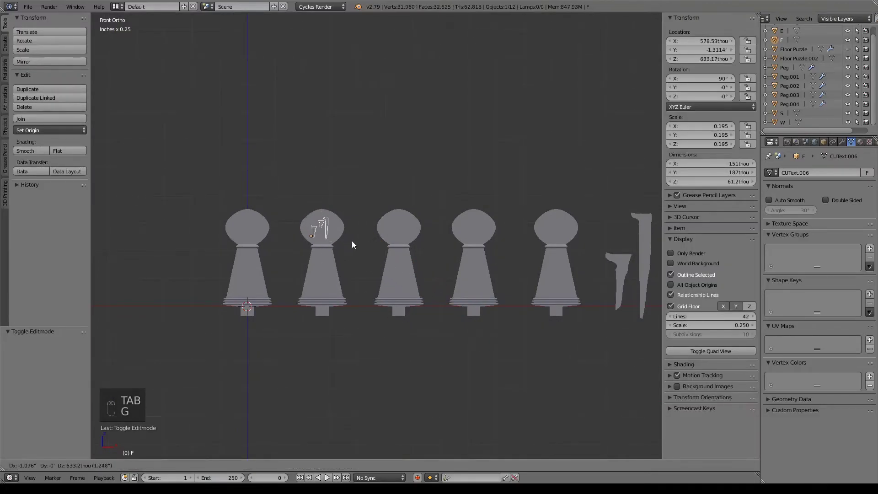
left_click(352, 240)
key("KP_Decimal")
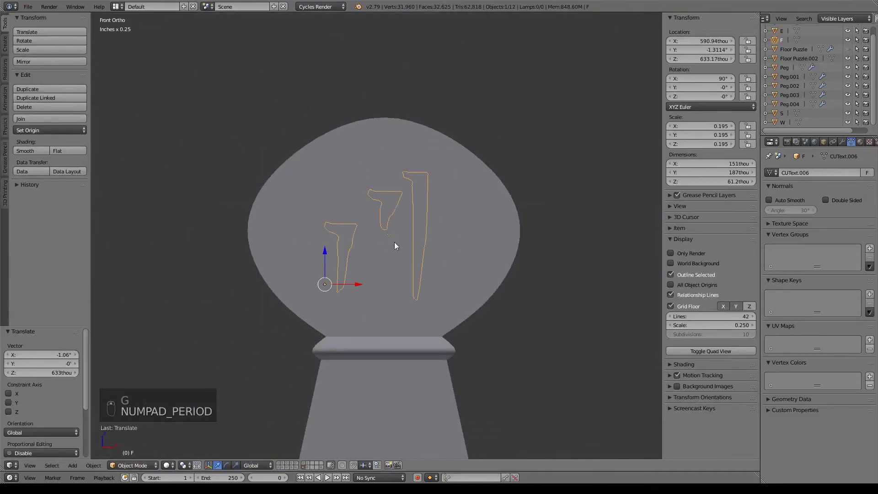
key("z")
key("s")
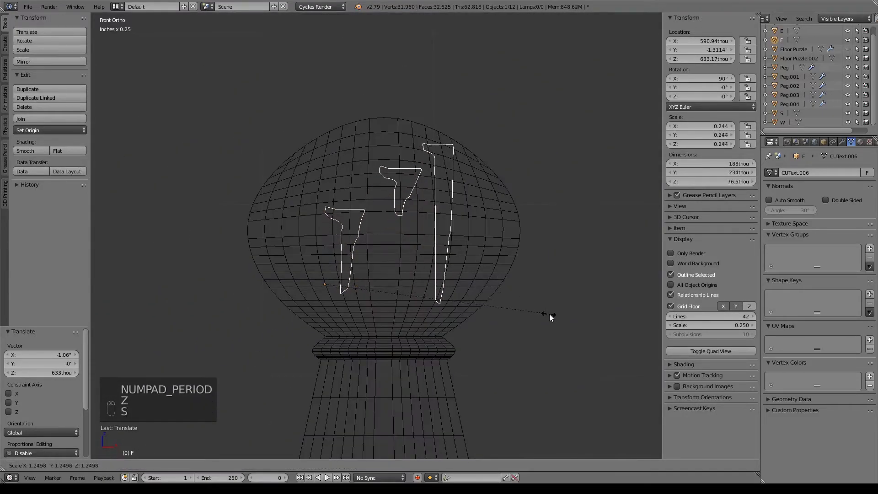
left_click(552, 314)
Step: Enlarge the F rune to scale 0.273 and centre it on the second peg's head at about X 559.5 and Z 597.7 thou
key("g")
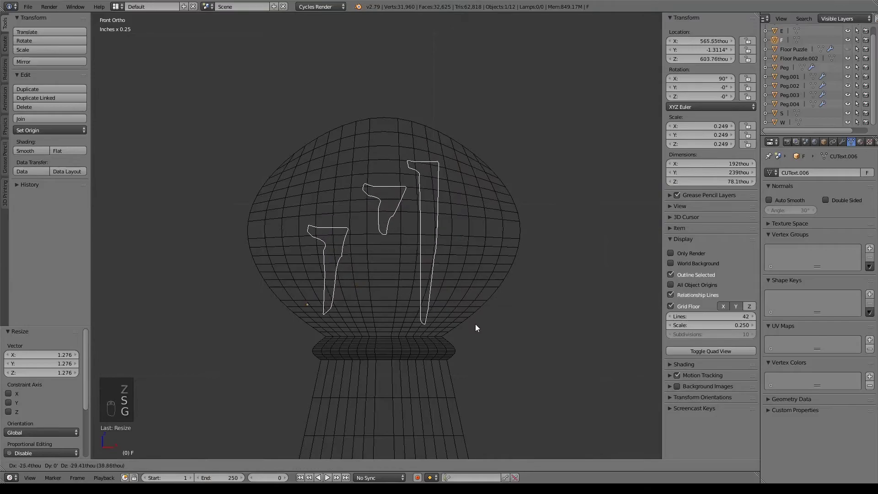
left_click(479, 322)
key("s")
left_click(515, 323)
key("g")
left_click(499, 326)
Step: Move the F rune 1.3 inches along Y to the second peg's head, plus a further 9.37 thou to sink it in
key("KP_3")
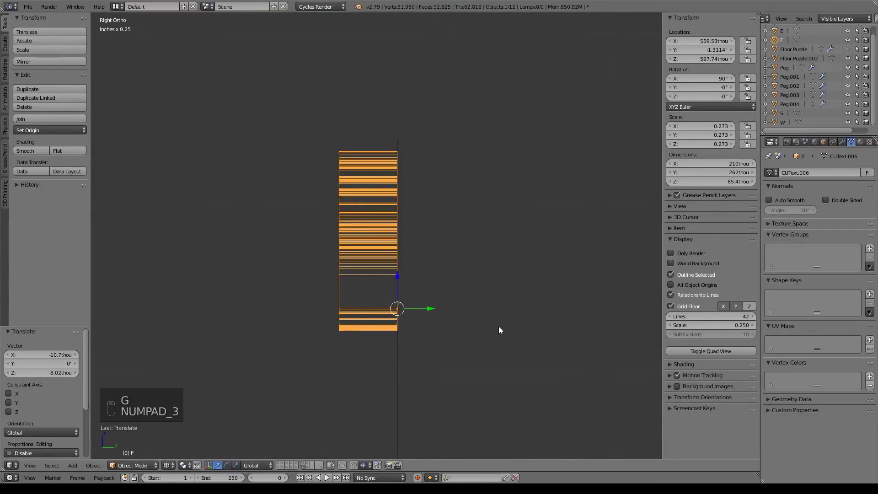
scroll(476, 306, "down", 7)
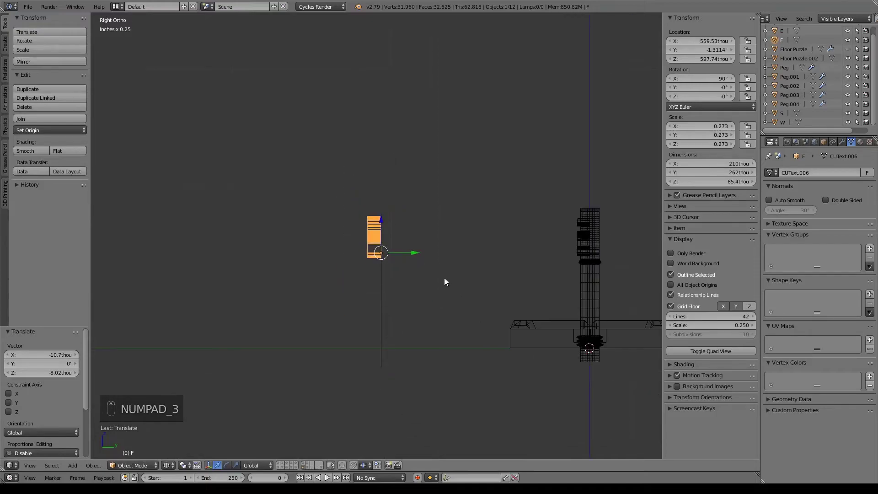
left_click_drag(413, 258, 619, 256)
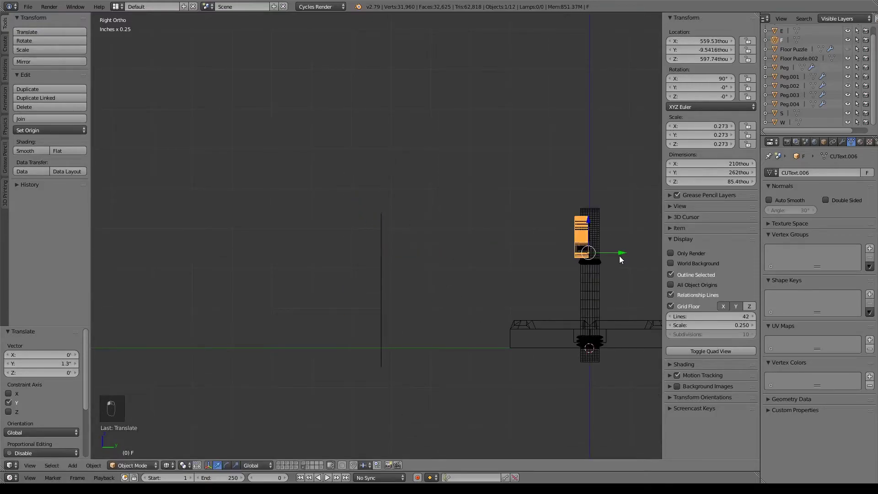
key("KP_Decimal")
left_click_drag(463, 356, 474, 360)
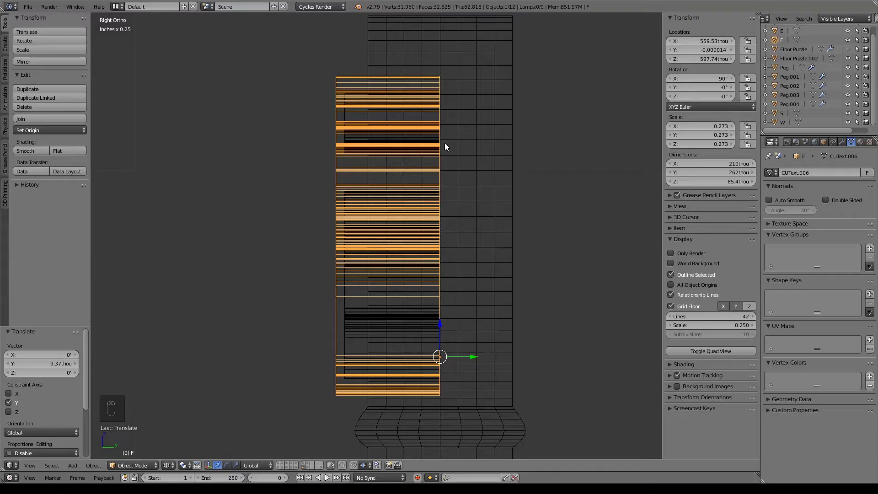
key("z")
scroll(431, 233, "down", 4)
scroll(423, 199, "up", 6)
key("z")
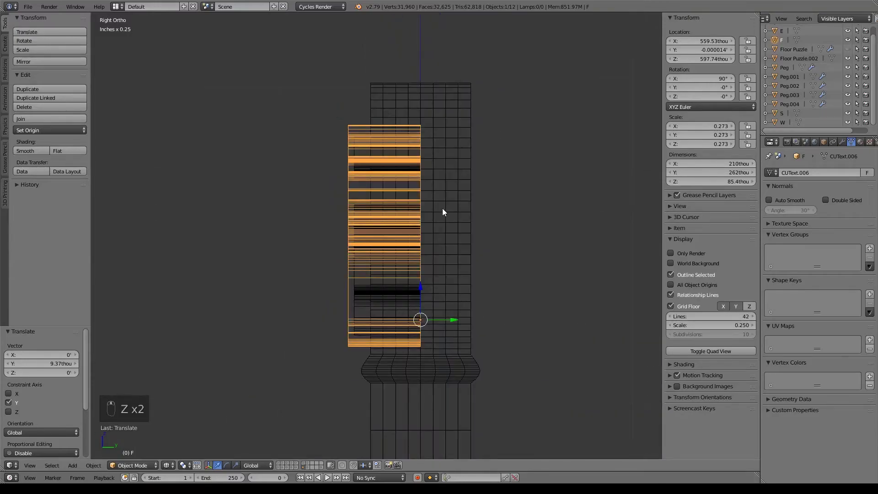
scroll(443, 208, "up", 4)
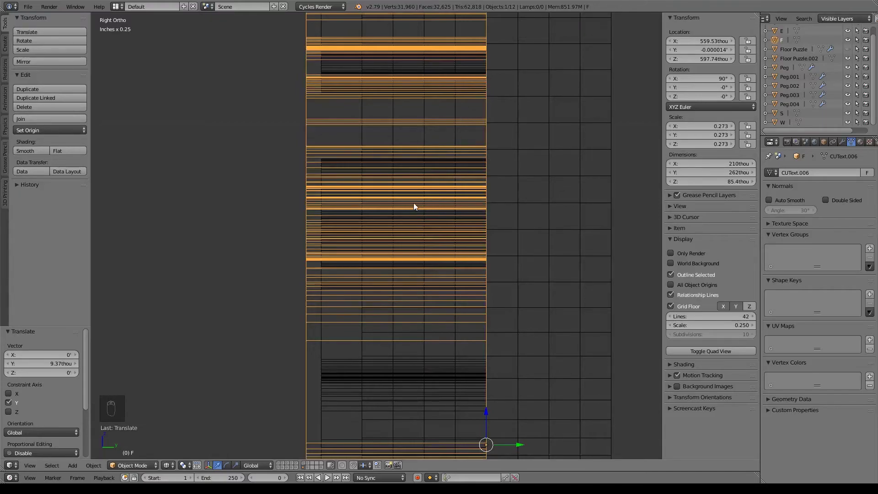
Step: Extrude the entire mesh of the flat S rune beside the fifth peg in place
key("KP_1")
scroll(482, 268, "down", 5)
key("z")
scroll(536, 289, "down", 2)
scroll(536, 289, "down", 3)
right_click(456, 235)
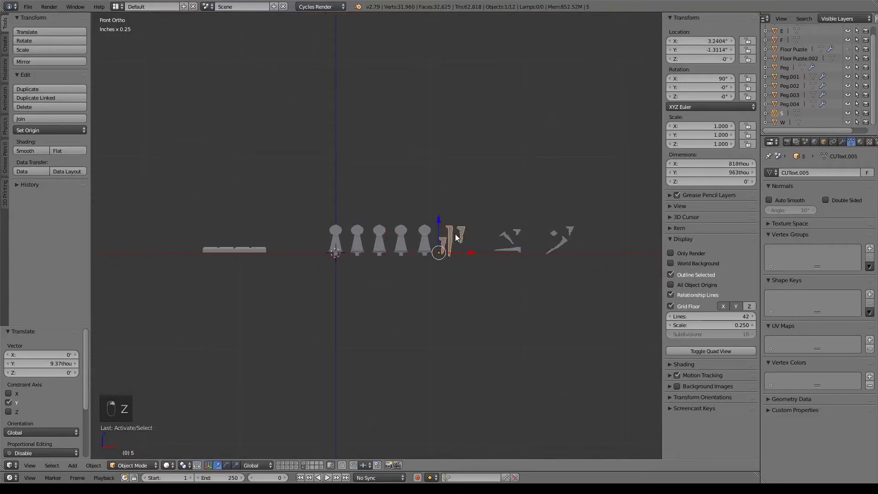
key("Tab")
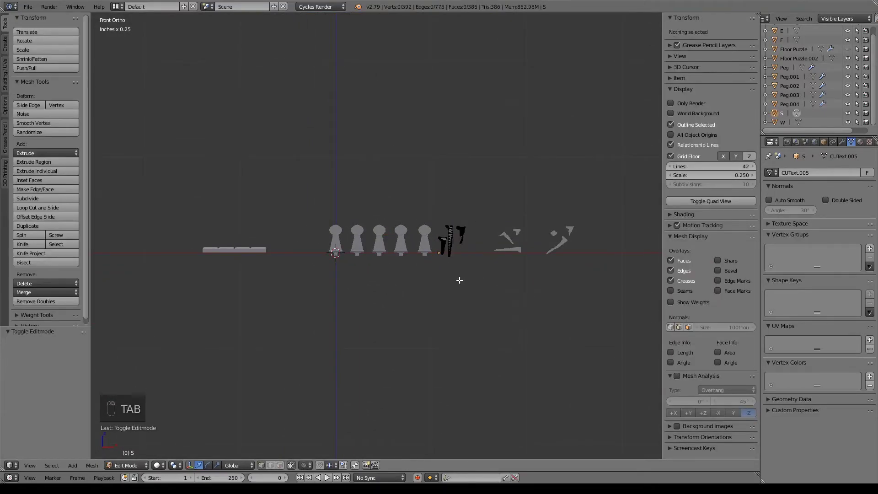
key("a")
key("a")
key("e")
right_click(460, 280)
Step: Offset the S rune's extruded faces along negative Y to give the rune a depth of about 285 thou
middle_click_drag(513, 235, 441, 295)
scroll(431, 311, "up", 4)
key("KP_Decimal")
key("g")
key("y")
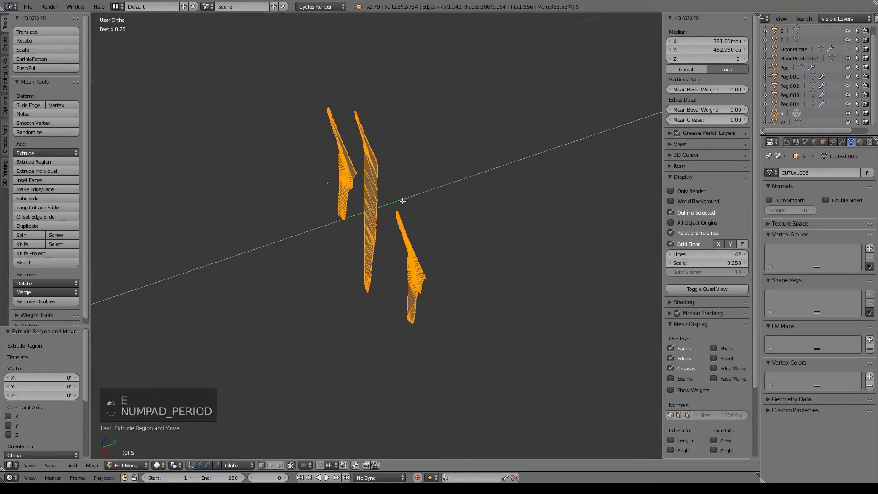
left_click(316, 238)
key("Tab")
Step: Move the S rune in front of the third peg, to about X 983.8, Y -135.5 and Z 324.9 thou
scroll(316, 235, "down", 7)
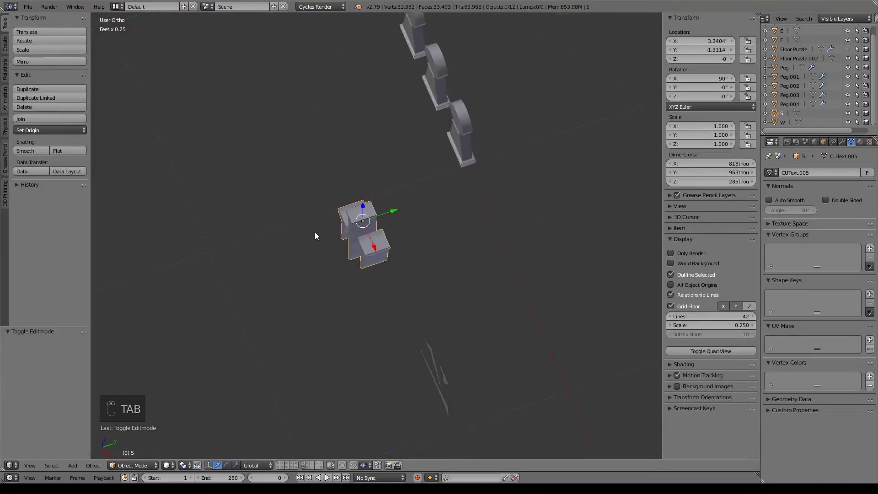
middle_click_drag(399, 201, 401, 259, "shift")
middle_click_drag(400, 302, 461, 343, "shift")
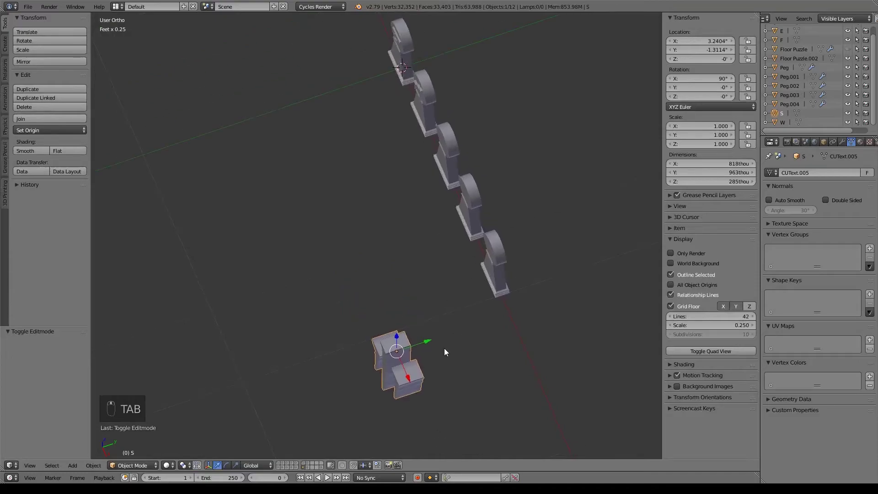
key("g")
left_click(488, 133)
key("KP_1")
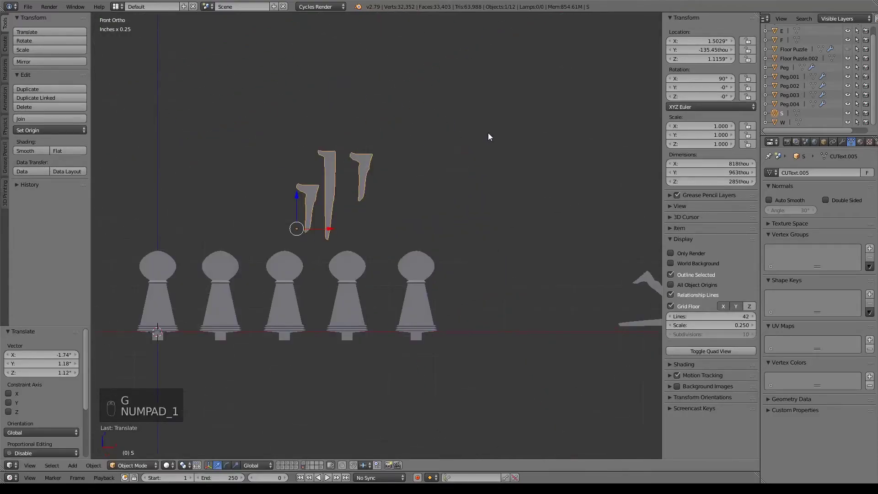
key("g")
left_click(372, 284)
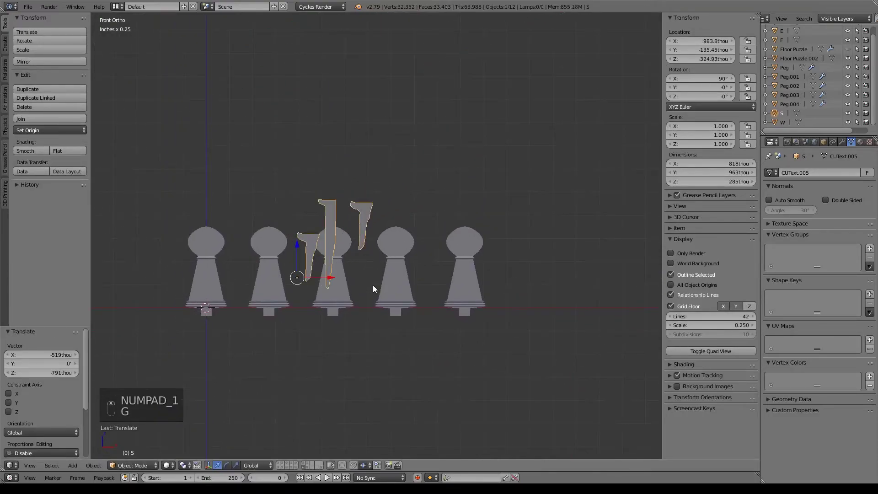
Step: Scale the S rune to 0.426 and move it 218 thou along X and 163 thou along Z toward the third peg's head
key("z")
middle_click_drag(375, 287, 462, 289, "shift")
key("s")
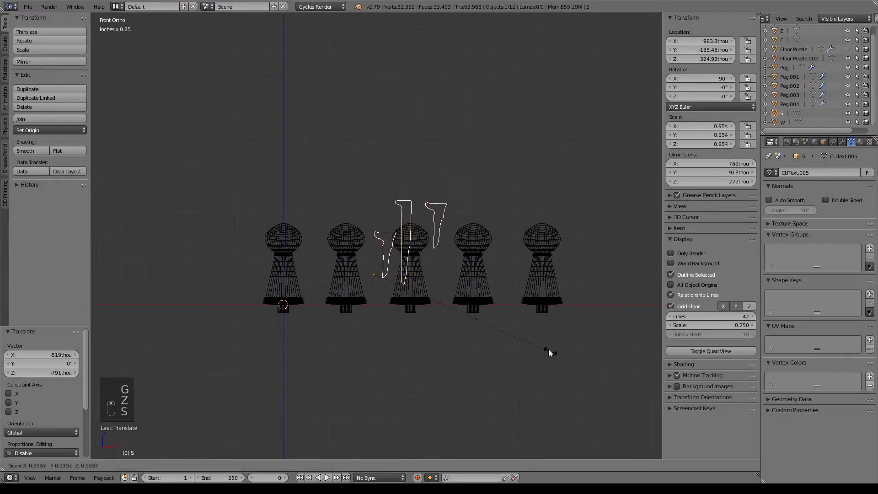
left_click(457, 308)
key("g")
left_click(486, 310)
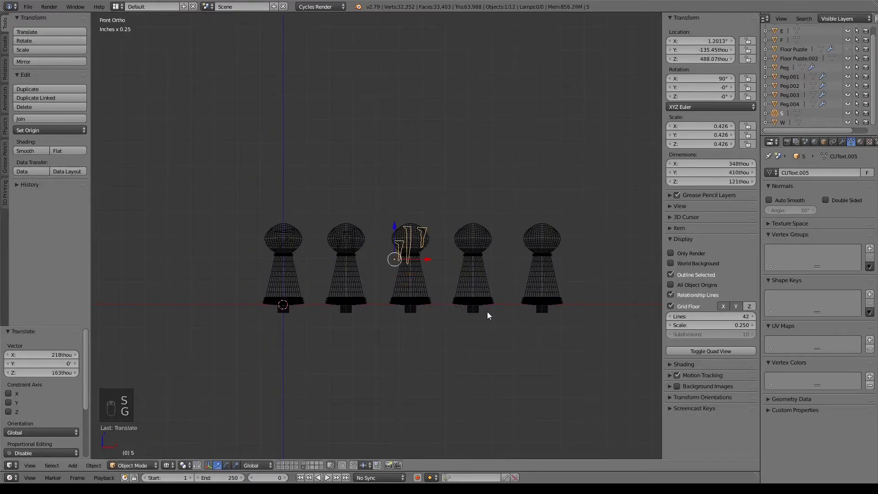
Step: Scale the S rune by 0.632 and move it 66.7 thou along X and 113 thou along Z onto the third peg's head
scroll(488, 311, "up", 5)
middle_click_drag(437, 276, 406, 275, "shift")
key("s")
left_click(469, 330)
key("g")
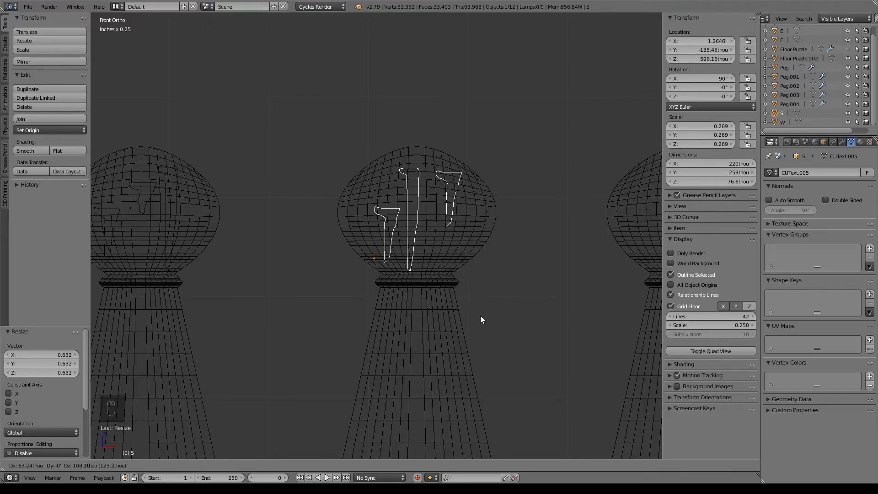
left_click(482, 314)
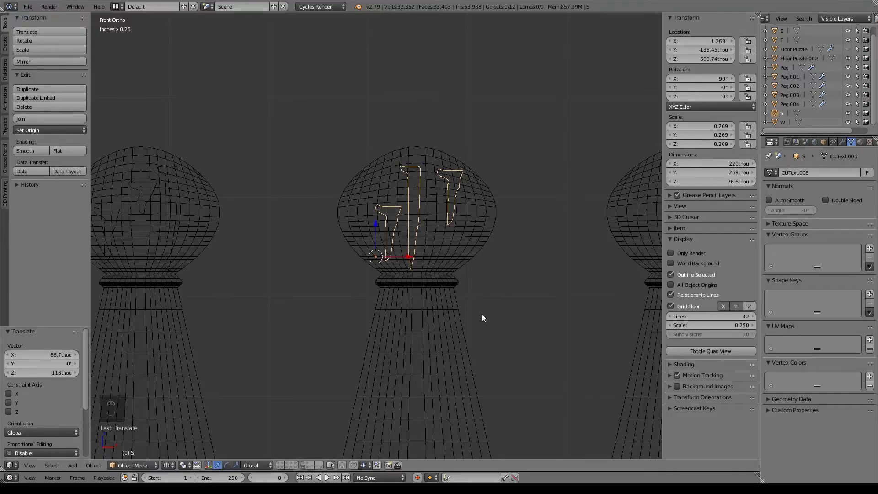
Step: Scale the S rune by 1.023 and move it -4.6 thou along Z on the third peg's head
key("s")
left_click(502, 337)
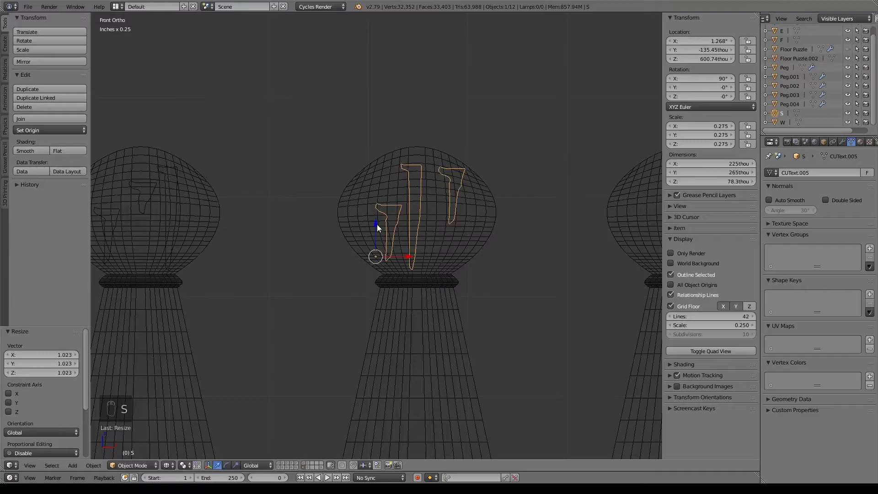
key("g")
key("z")
left_click(380, 226)
Step: Move the S rune 135 thou along Y into the third peg's head
key("KP_3")
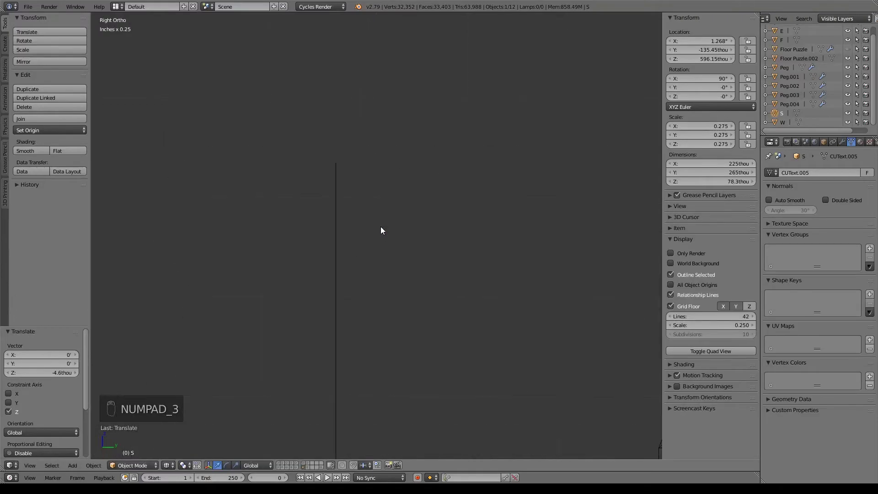
key("KP_Decimal")
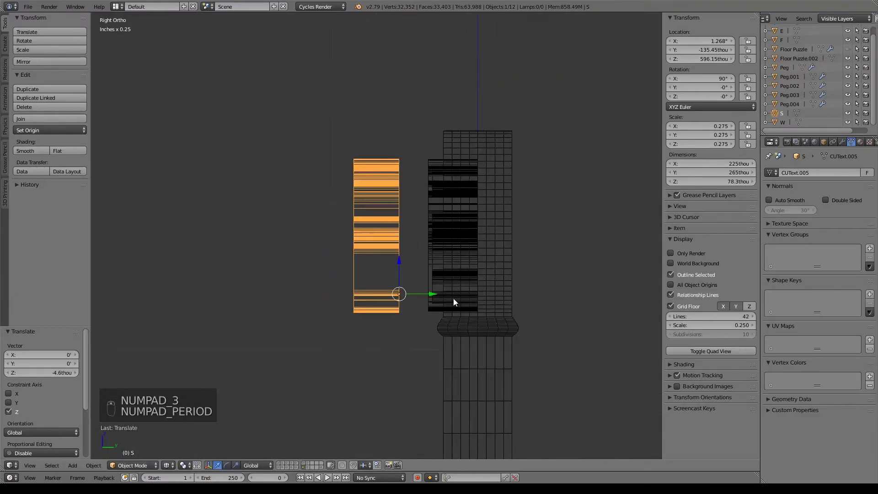
left_click_drag(434, 294, 509, 303)
left_click(509, 303)
Step: Extrude the entire mesh of the flat W rune -321 thou along Y
scroll(478, 340, "down", 4)
scroll(422, 318, "up", 3, "ctrl")
scroll(421, 317, "down", 3)
middle_click_drag(456, 331, 451, 330)
right_click(456, 322)
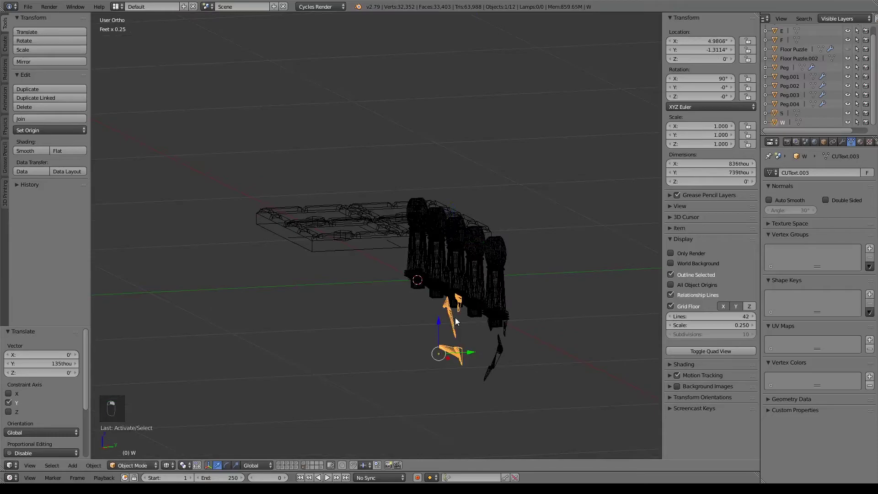
key("Tab")
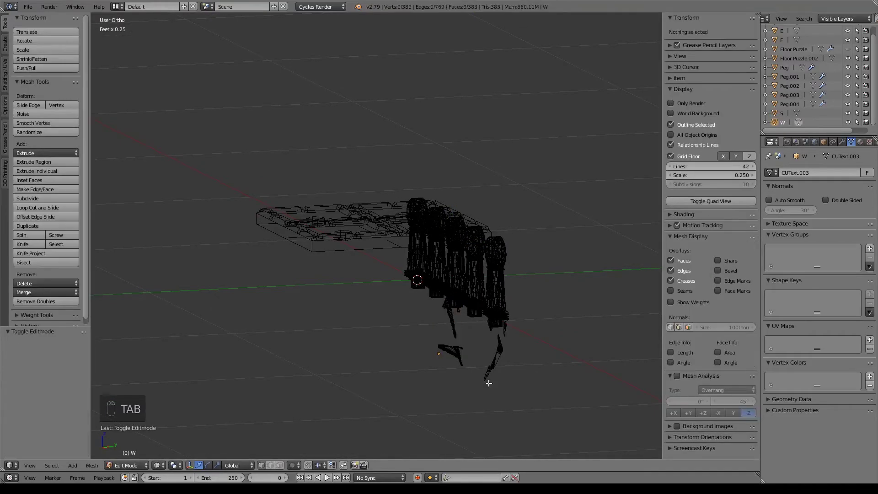
key("a")
key("a")
key("a")
key("e")
right_click(482, 326)
left_click_drag(482, 326, 452, 327)
key("z")
middle_click_drag(499, 347, 486, 350)
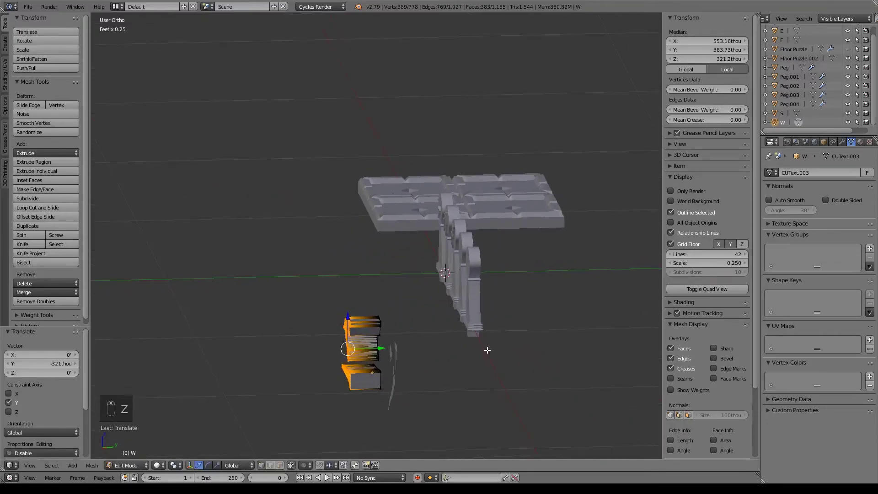
Step: Move the W rune object -3.42 inches along X and 1.4 inches along Y to the fourth peg
key("Tab")
key("KP_7")
scroll(487, 350, "down", 5)
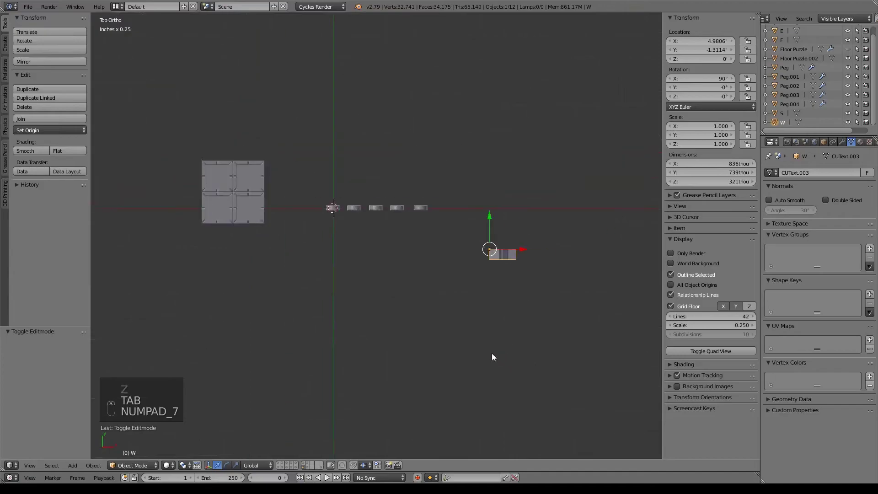
key("g")
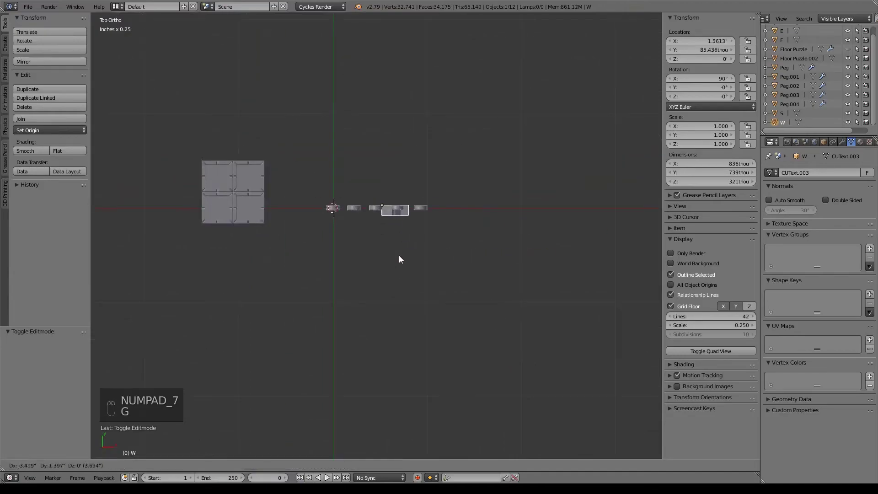
left_click(399, 255)
Step: Scale the W rune by 0.688 and move it about 183 thou along X and 505 thou along Z toward the fourth peg's head
key("KP_1")
scroll(400, 257, "up", 8)
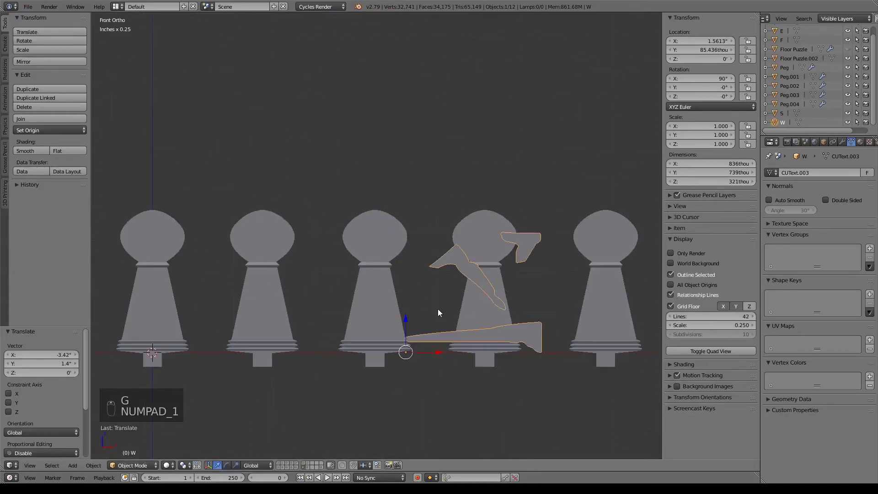
key("s")
left_click(435, 340)
key("g")
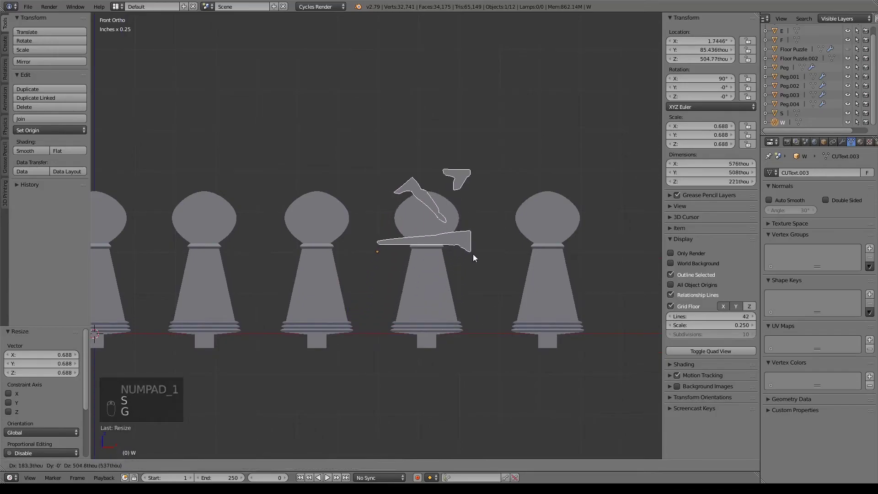
left_click(473, 253)
Step: Shrink the W rune to a scale of 0.367 and move it 178 thou along X and 73.3 thou along Z
key("s")
left_click(449, 325)
key("g")
left_click(469, 292)
Step: Reduce the W rune to a scale of 0.292 and shift it about 34 thou along Z and -9.52 thou along X within the head
key("z")
scroll(497, 306, "up", 4)
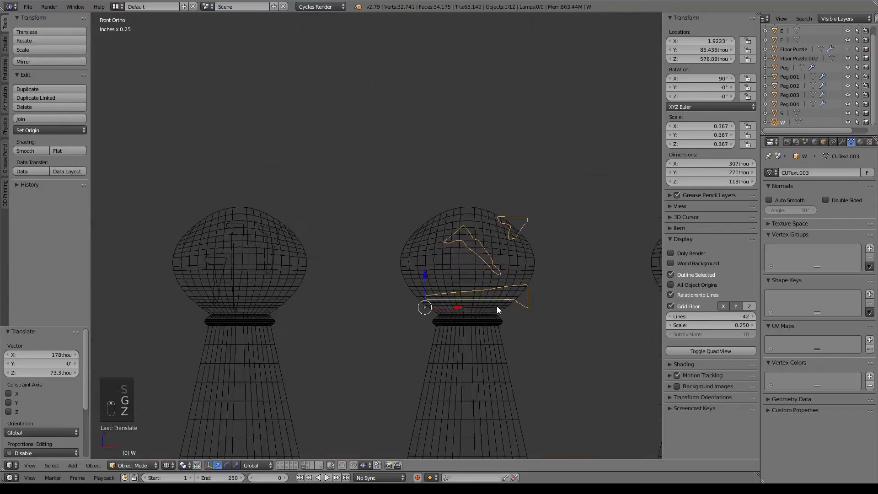
middle_click_drag(503, 304, 429, 276, "shift")
key("s")
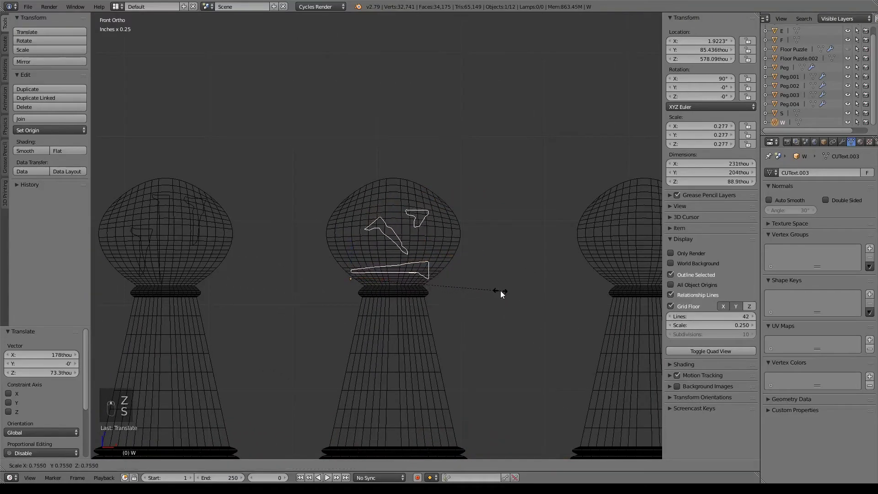
left_click(501, 291)
left_click_drag(353, 247, 352, 235)
key("s")
left_click(472, 319)
key("g")
key("x")
left_click(380, 267)
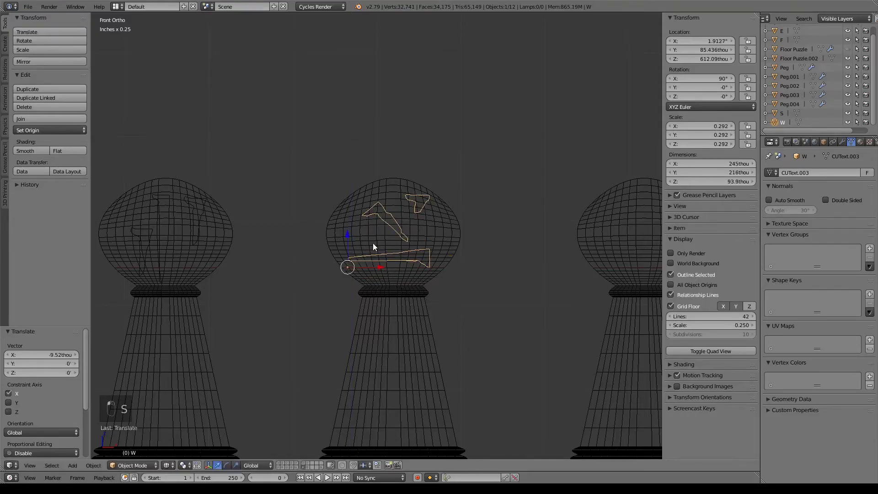
Step: Scale the W rune by 1.048 and shift it about -5.44 thou along X and -17.7 thou along Z on the fourth peg's head
left_click_drag(349, 237, 348, 239)
key("s")
left_click(471, 307)
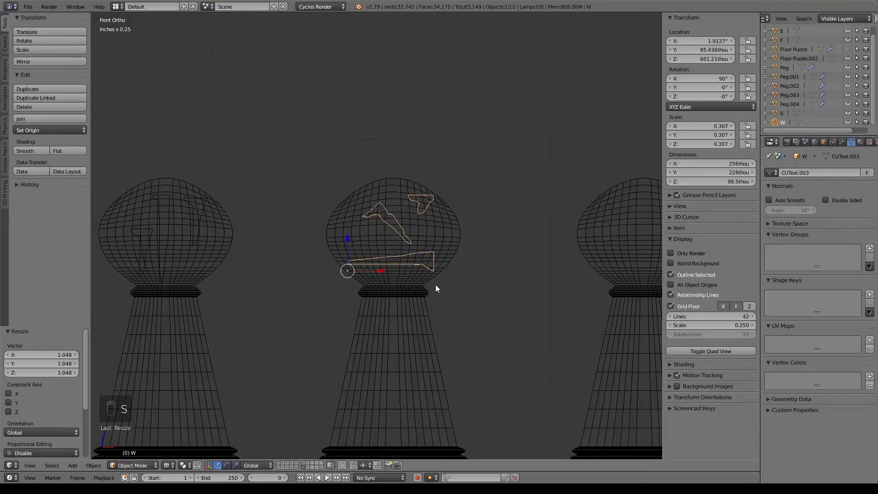
key("g")
left_click(434, 288)
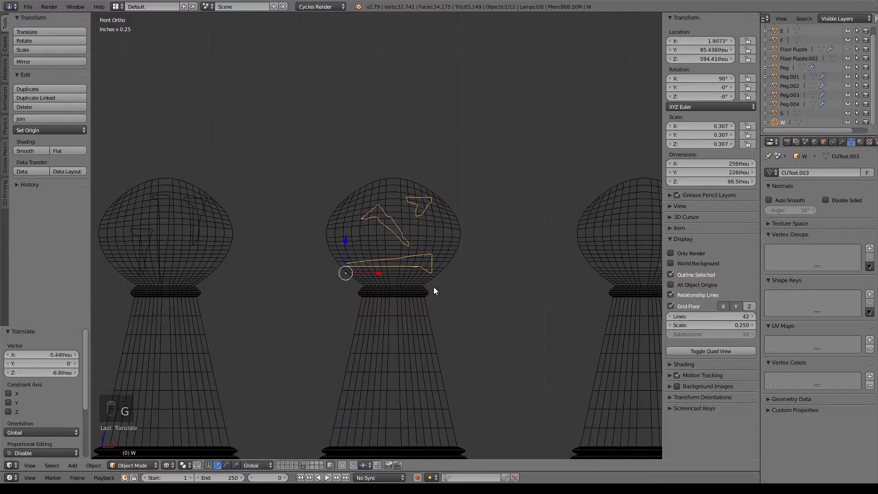
Step: Move the W rune along Y into the fourth peg's head, to a Y location of about 0
key("KP_3")
key("z")
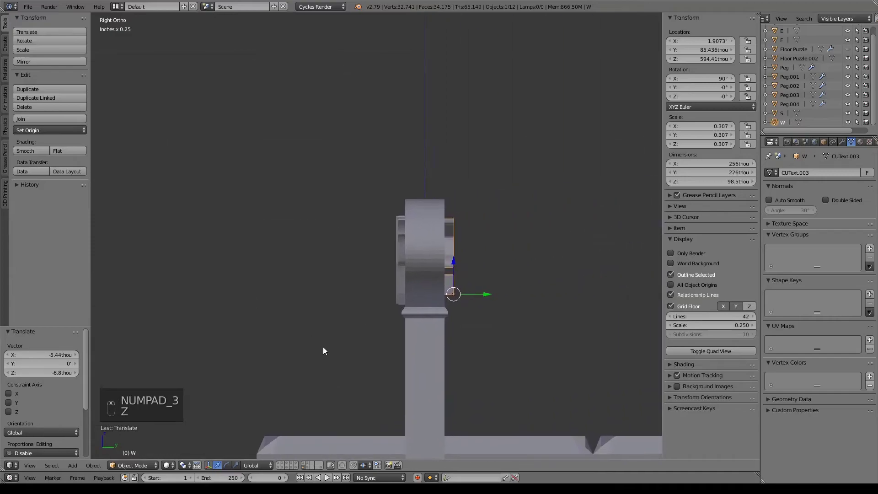
scroll(537, 351, "up", 4)
key("z")
left_click_drag(564, 358, 511, 358)
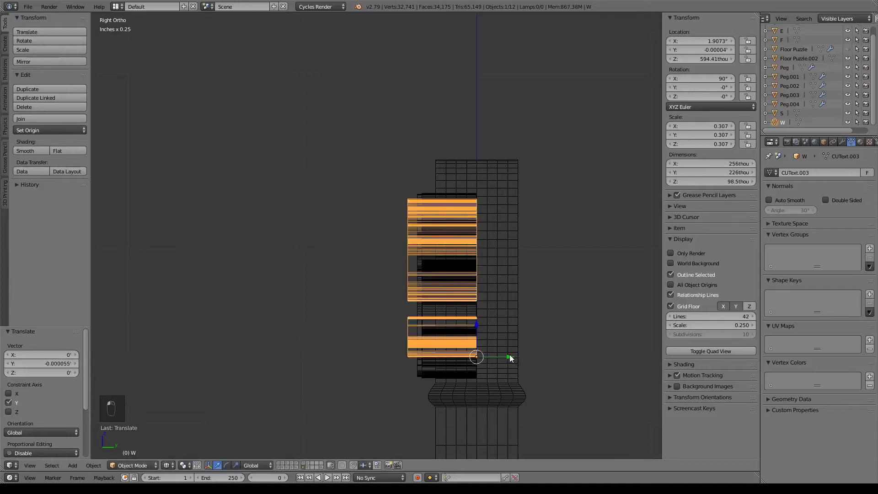
Step: Extrude the entire mesh of the flat A rune -327 thou along Y
mouse_move(511, 358)
middle_mouse_down()
mouse_move(333, 401)
mouse_move(391, 409)
mouse_move(355, 327)
middle_mouse_up()
key("z")
scroll(355, 328, "down", 5)
scroll(517, 312, "up", 1)
right_click(479, 304)
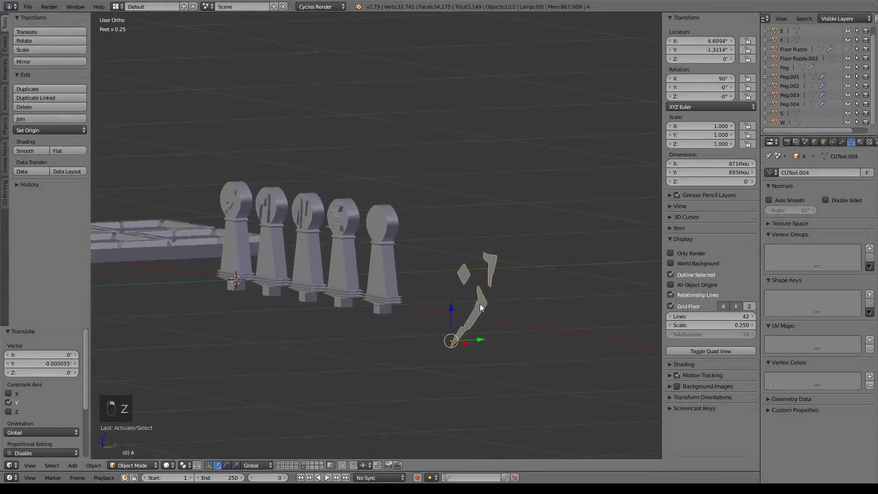
key("Tab")
middle_click_drag(479, 304, 486, 289)
key("a")
key("a")
middle_click_drag(458, 340, 476, 237, "shift")
key("e")
right_click(442, 338)
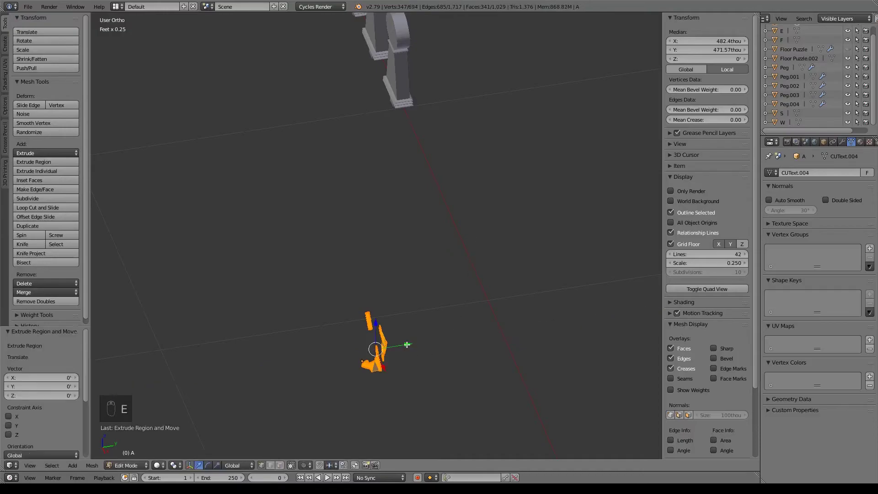
key("g")
key("y")
left_click(381, 355)
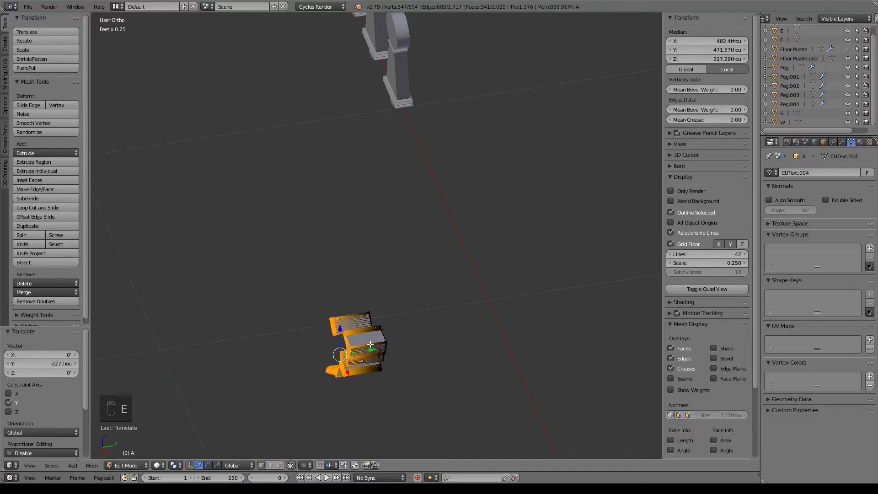
key("Tab")
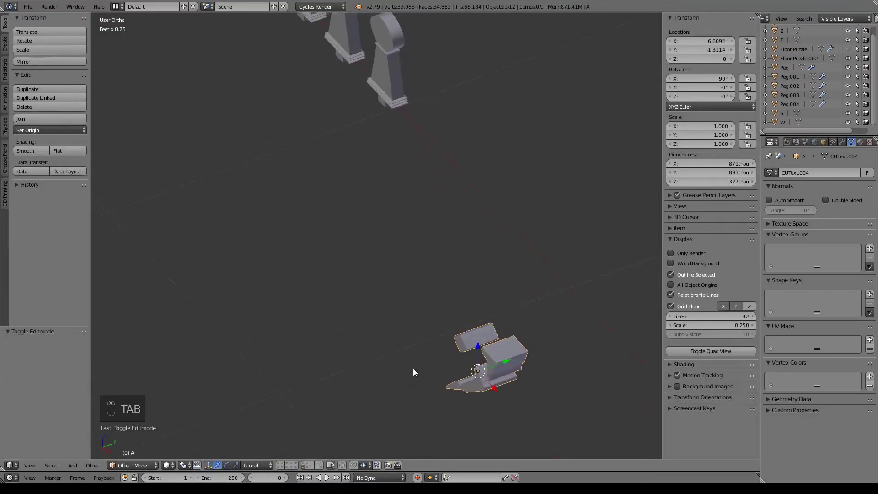
Step: Move the A rune object -4.21 inches along X and 1.33 inches along Y to the fifth peg
key("KP_7")
key("g")
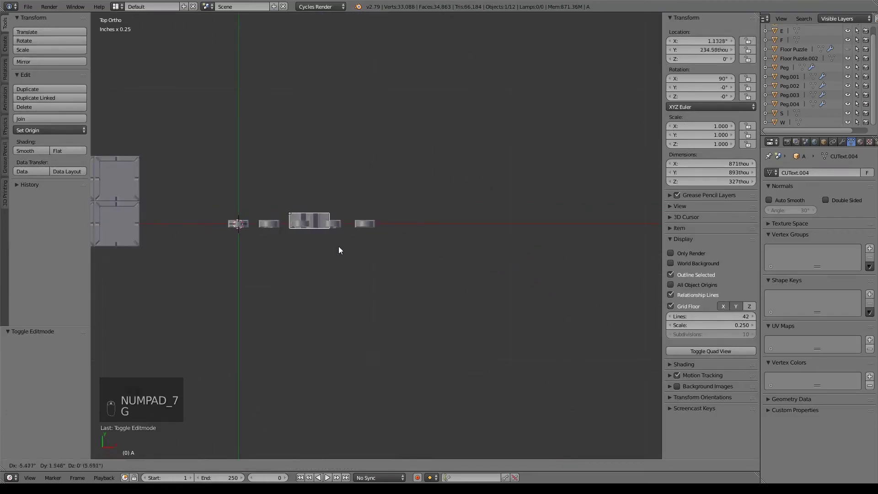
left_click(396, 245)
Step: Scale the A rune by 0.399 and move it 214 thou along X and 499 thou along Z onto the fifth peg's head
key("KP_1")
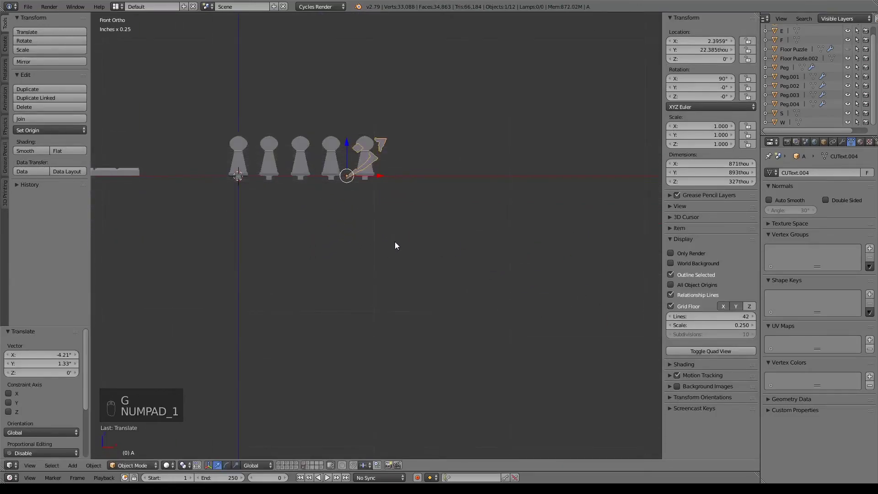
scroll(437, 315, "up", 5)
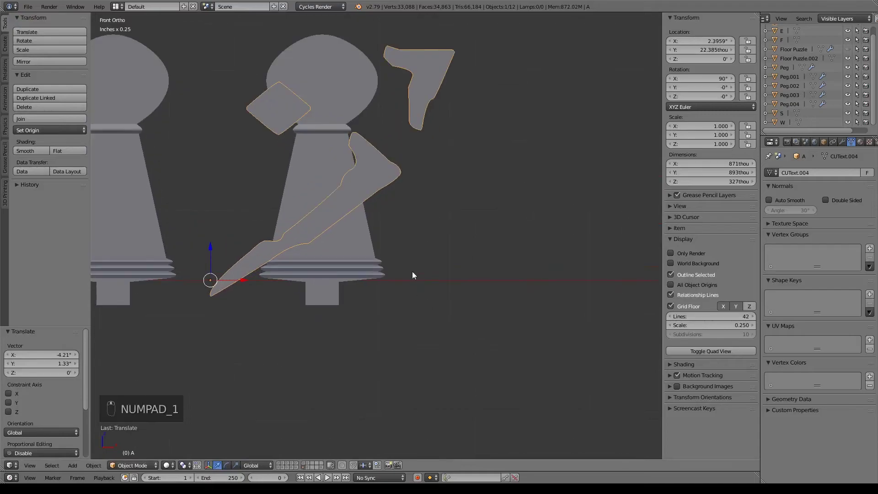
middle_click_drag(413, 281, 471, 345, "shift")
key("s")
left_click(352, 331)
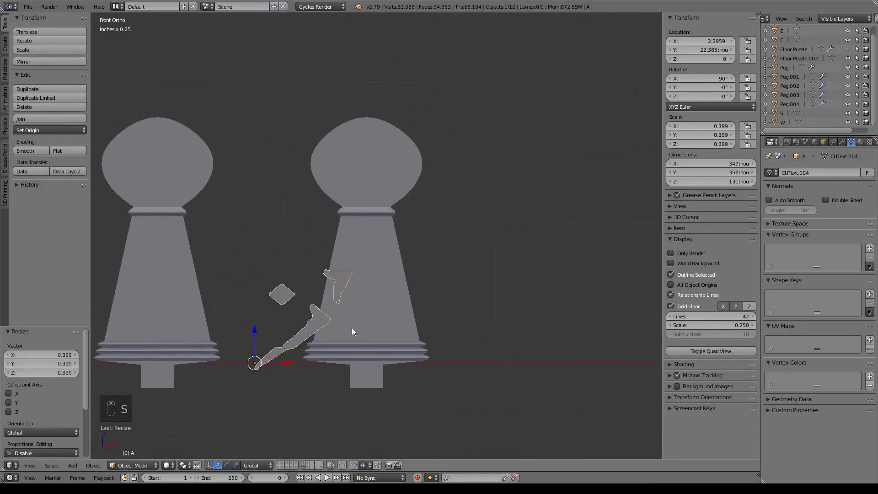
key("g")
left_click(483, 236)
Step: Shrink the A rune to a scale of 0.220 and move it 97.9 thou along X and 117 thou along Z
key("s")
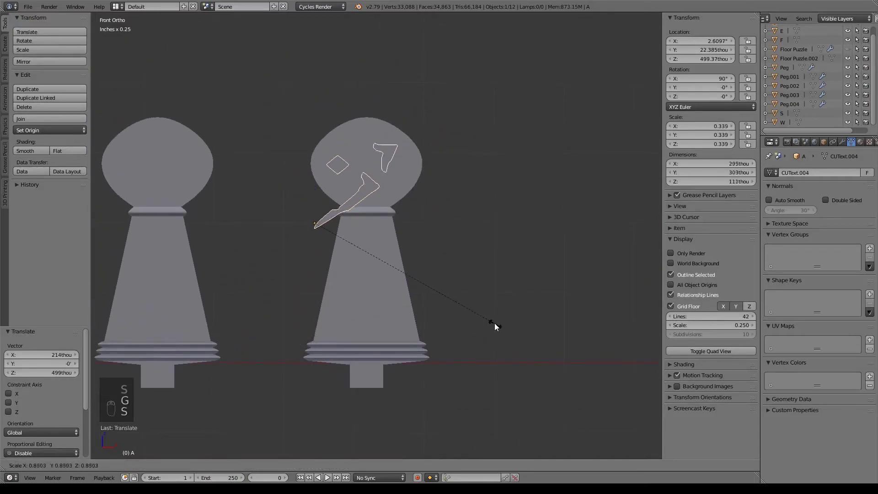
left_click(423, 305)
key("z")
key("g")
left_click(451, 287)
Step: Scale the A rune by 1.175 and move it -11.4 thou along X and -14.7 thou along Z on the fifth peg's head
key("z")
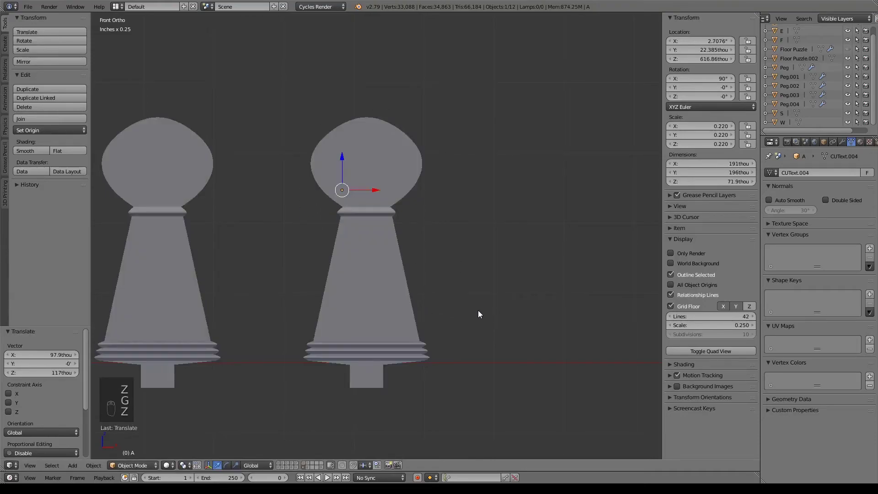
key("z")
key("s")
left_click(514, 329)
key("g")
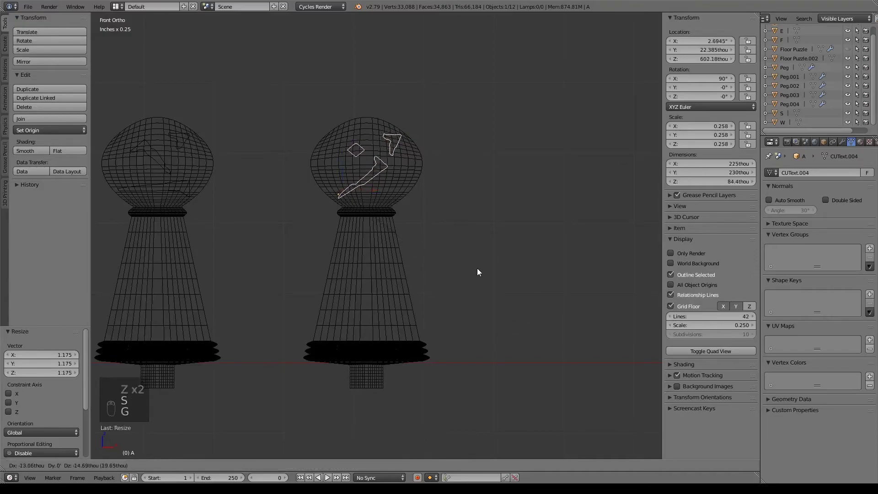
left_click(477, 270)
Step: Move the A rune -22.8 thou along Y so it protrudes from the front of the fifth peg's head
key("KP_3")
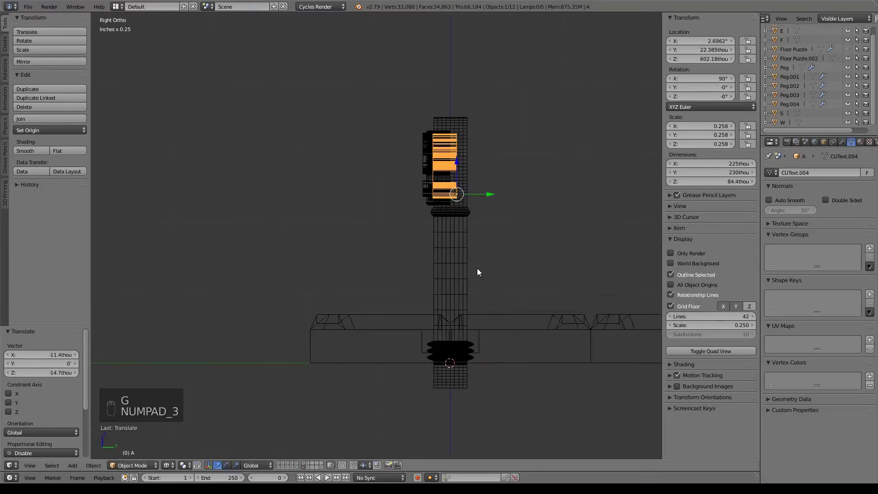
key("z")
scroll(477, 260, "up", 8)
key("z")
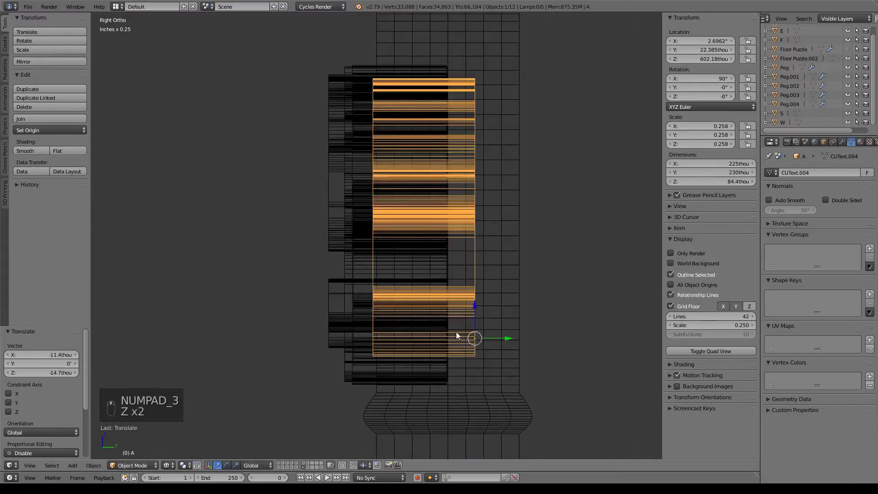
left_click_drag(509, 338, 483, 337)
key("z")
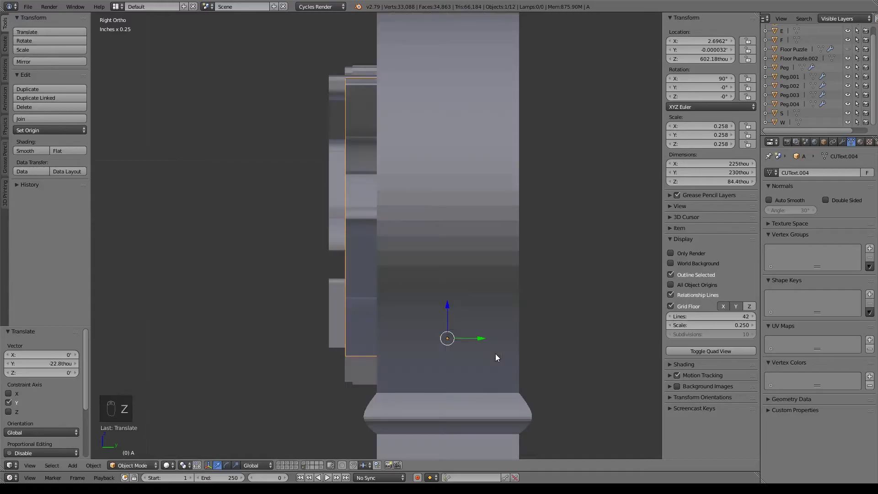
Step: Save the file and apply the Subdivision Surface modifier on the first peg
scroll(495, 353, "down", 5)
middle_click_drag(384, 347, 365, 345)
scroll(486, 341, "up", 3)
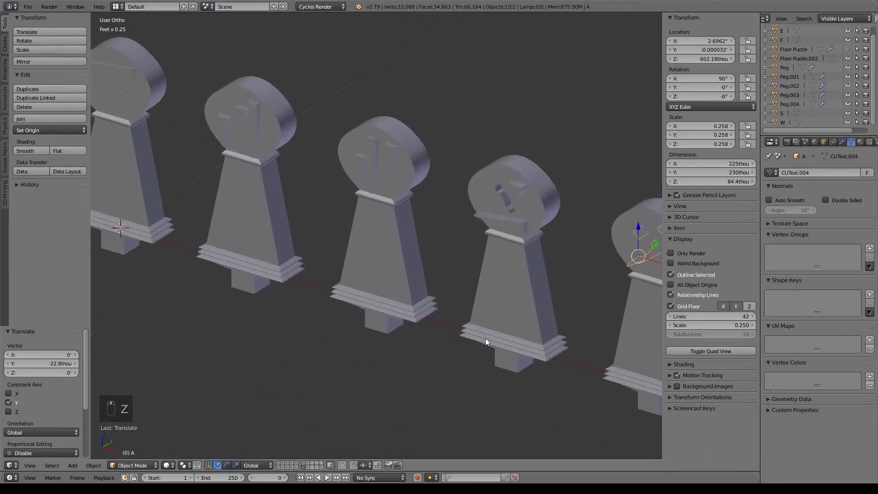
scroll(485, 341, "down", 4)
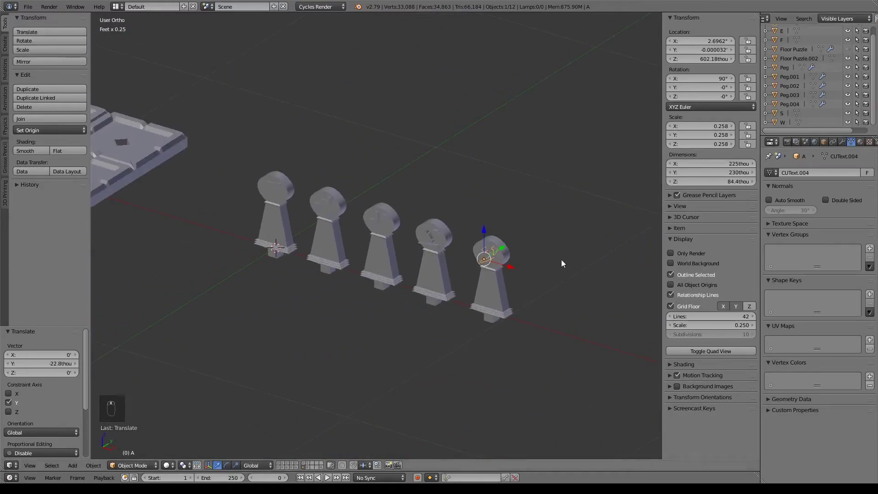
right_click(267, 239)
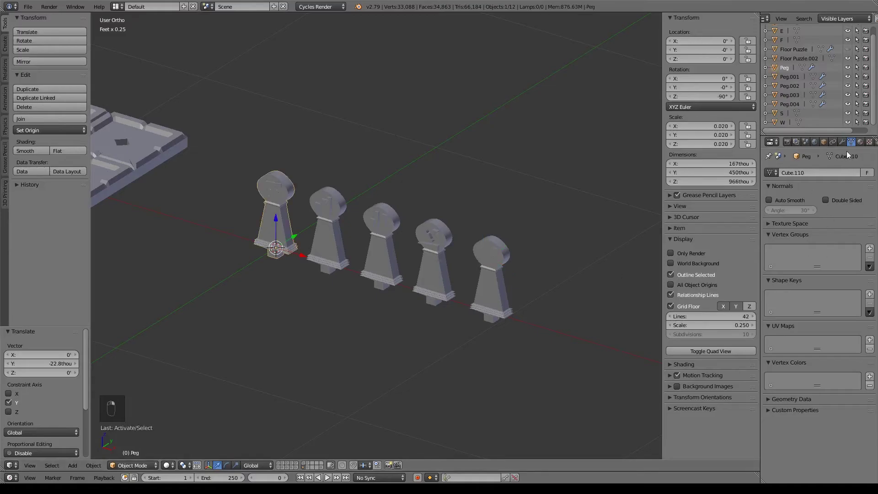
left_click(841, 143)
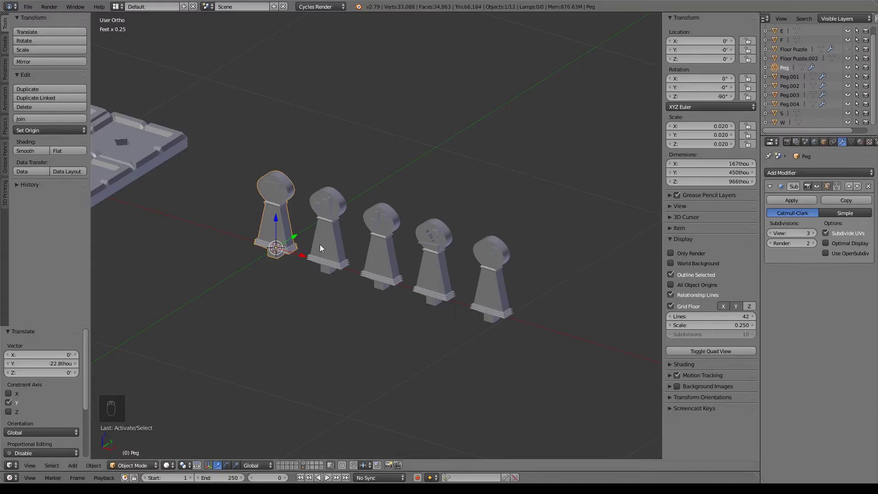
key("ctrl+s")
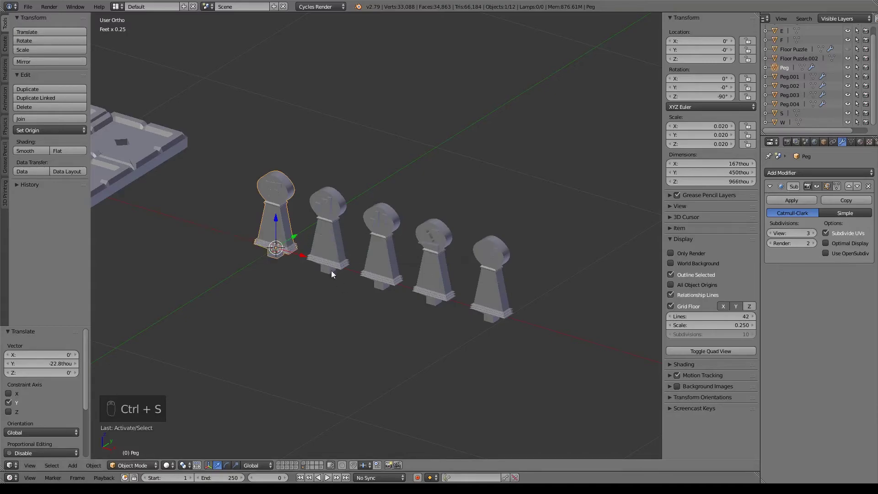
left_click(789, 201)
Step: Apply the Subdivision Surface modifier on each of the other four pegs
right_click(327, 238)
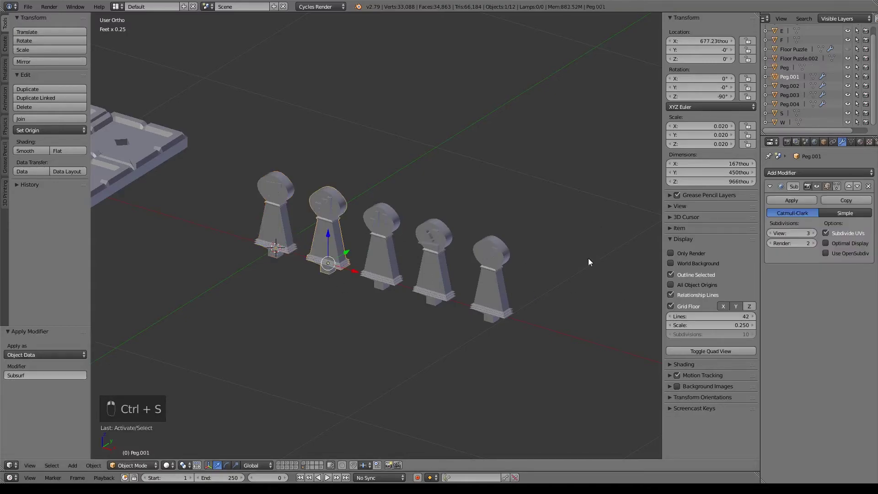
left_click(785, 201)
right_click(394, 263)
left_click(790, 201)
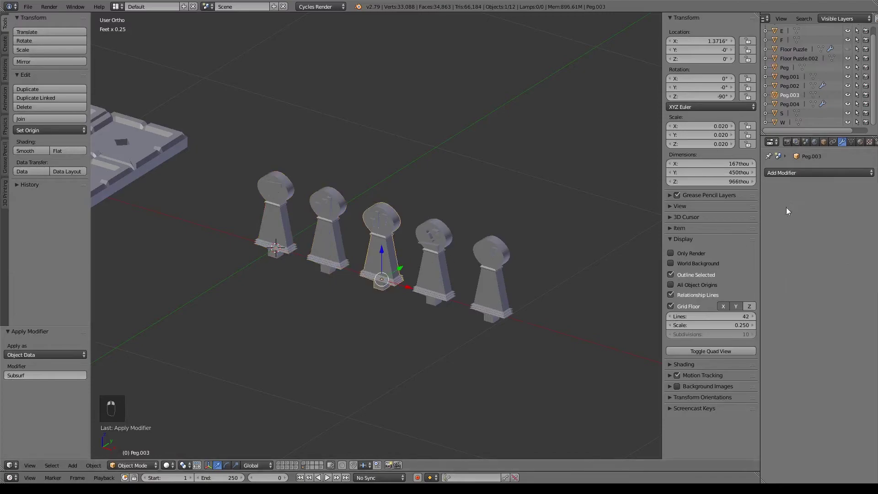
right_click(447, 272)
left_click(796, 201)
right_click(492, 274)
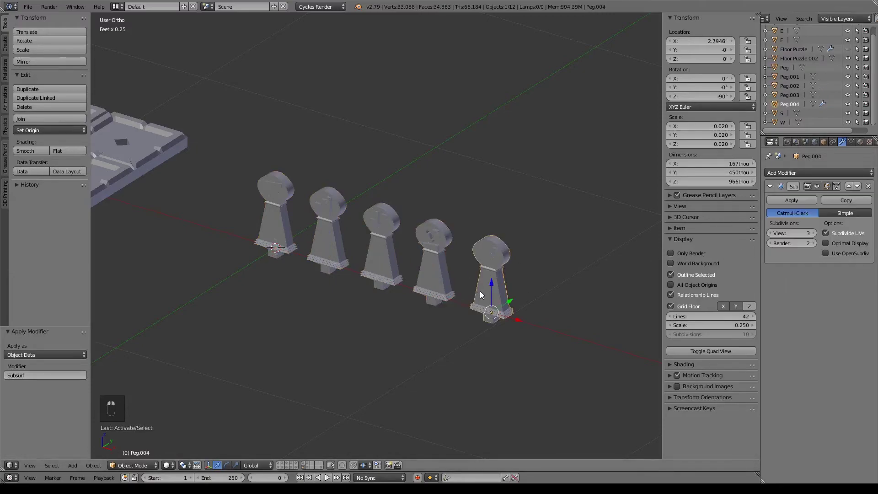
left_click(798, 201)
Step: Apply rotation and scale to all pegs and runes, leaving the floor puzzle tile out of the selection
key("a")
key("a")
key("a")
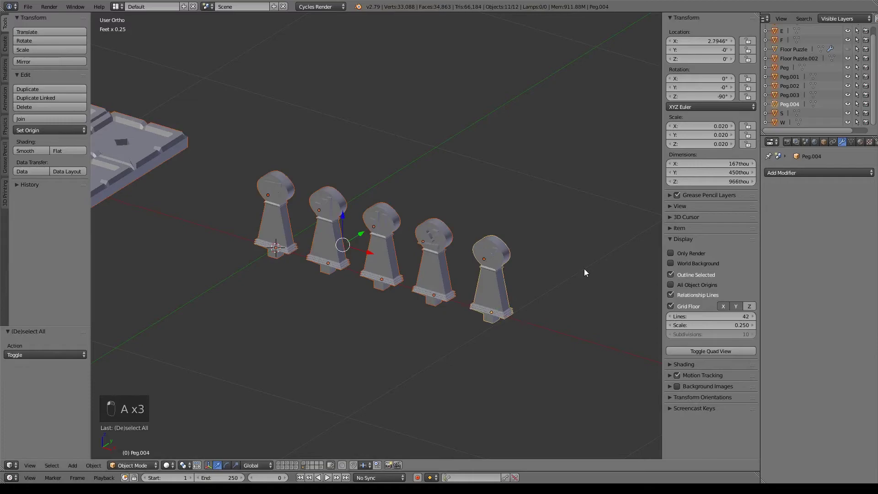
right_click(117, 155, "shift")
right_click(117, 155, "shift")
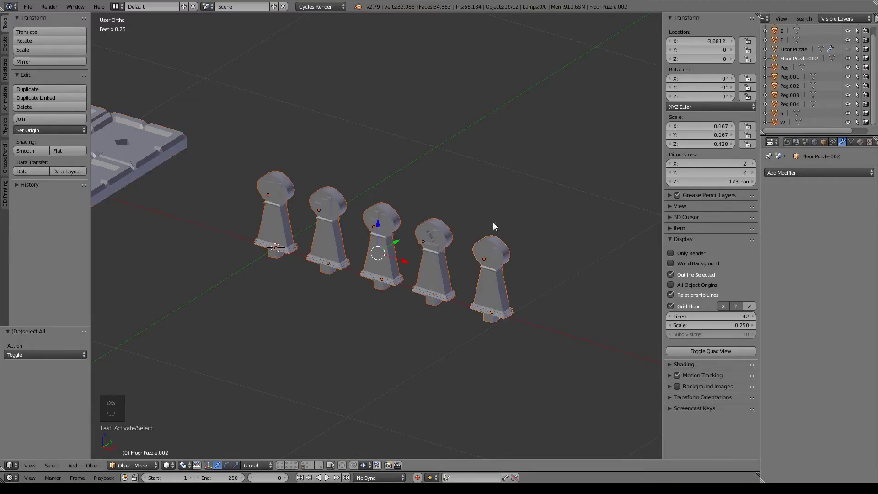
key("ctrl+a")
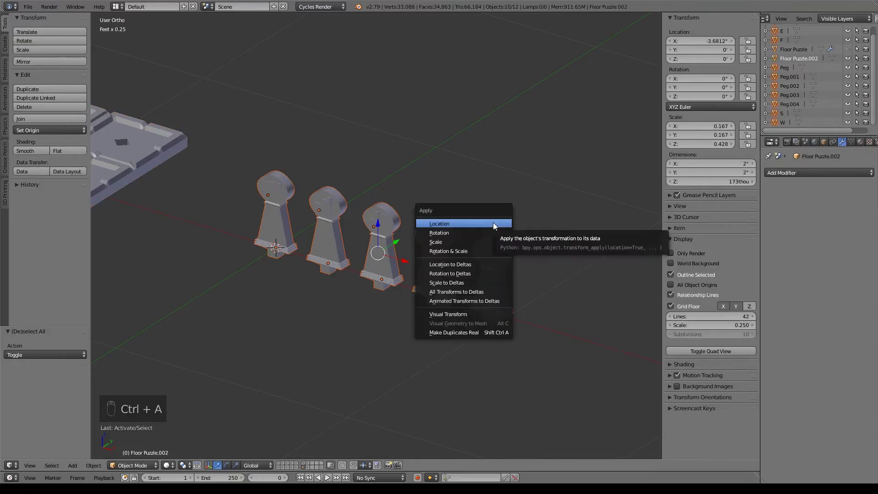
left_click(475, 249)
Step: Add a Boolean modifier to the first peg, set to Difference with the E rune as its object
right_click(282, 219)
left_click(797, 172)
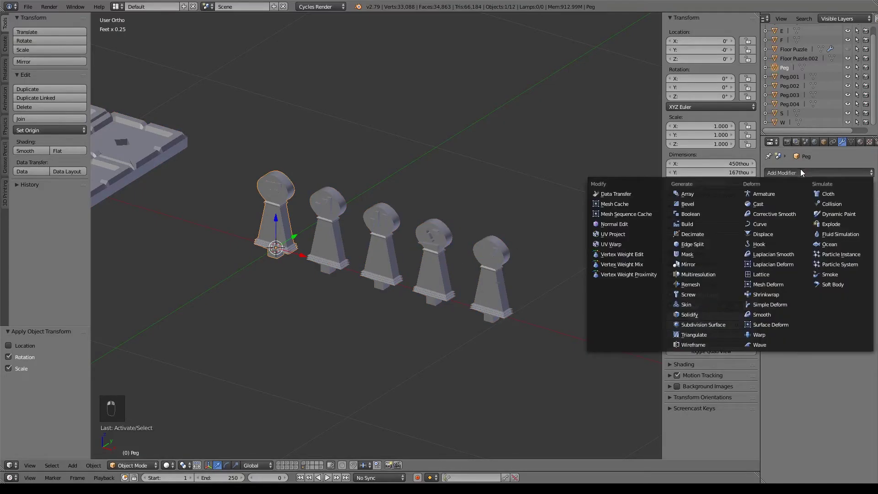
left_click(701, 217)
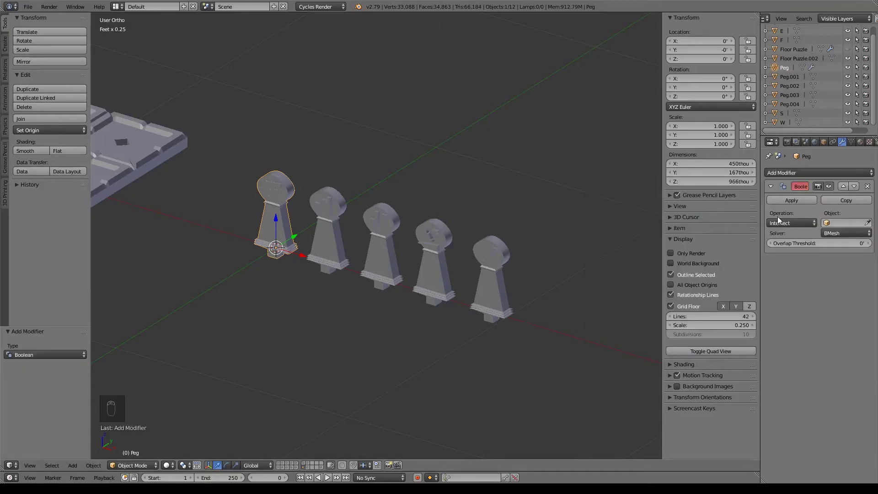
left_click(781, 221)
left_click(784, 194)
left_click(865, 224)
left_click(279, 186)
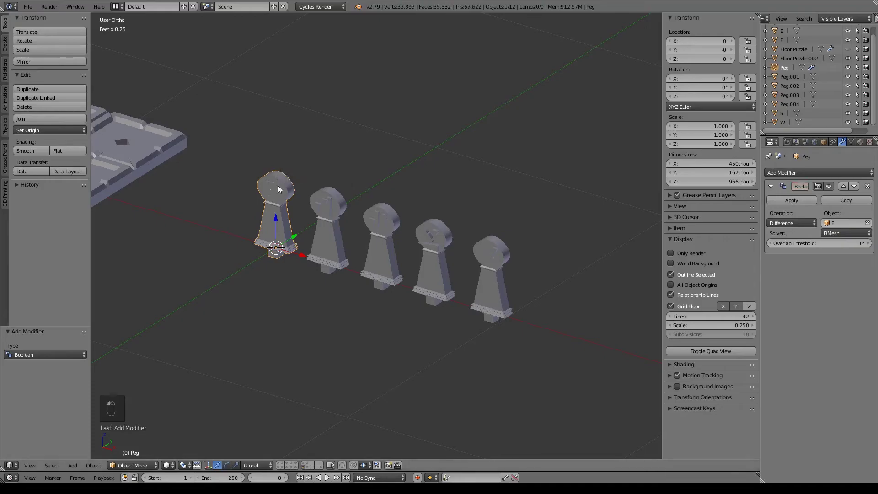
Step: Hide the E rune and apply the Boolean modifier on the first peg
middle_click_drag(333, 151, 354, 159, "shift")
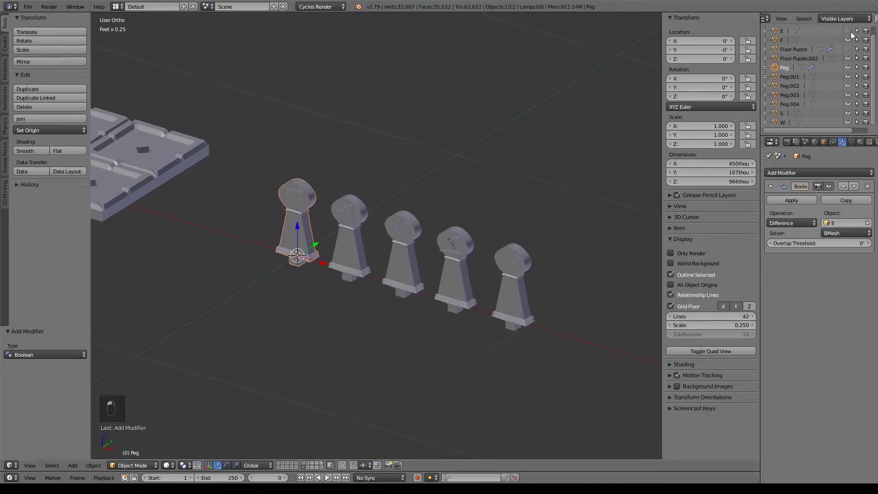
scroll(327, 185, "up", 4)
middle_click_drag(307, 180, 494, 188, "shift")
left_click(796, 202)
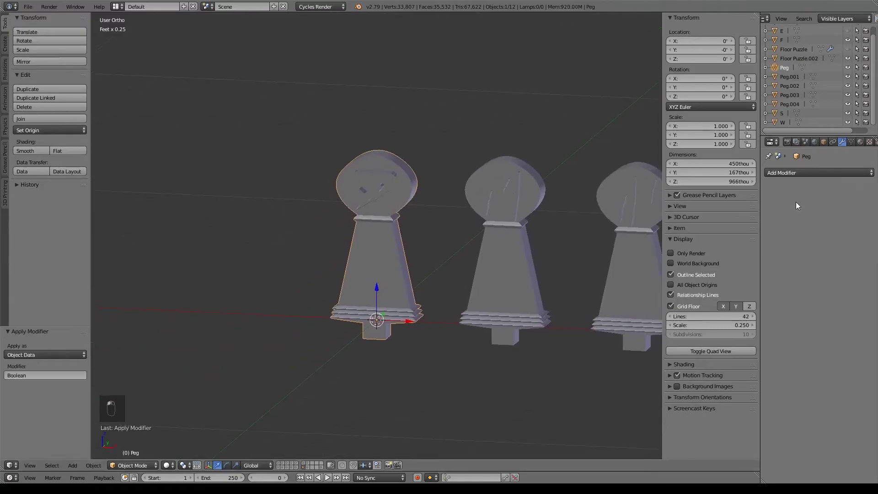
Step: Carve the F rune into the second peg with an applied Boolean Difference modifier, and hide the F rune
middle_click_drag(525, 249, 402, 257, "shift")
left_click(402, 256)
left_click(816, 173)
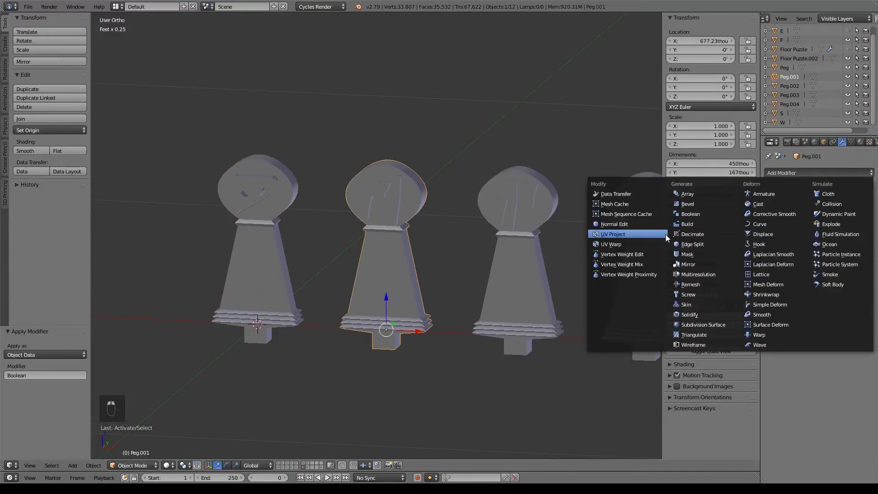
left_click(690, 213)
left_click(789, 223)
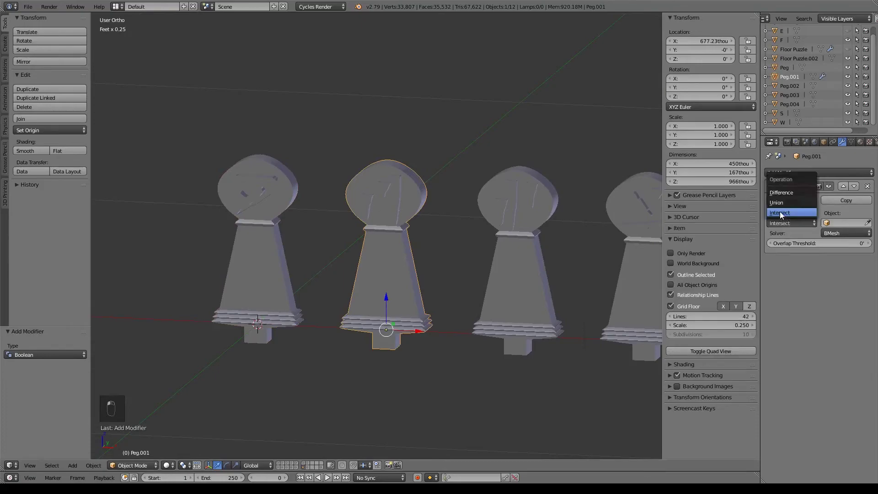
left_click(783, 195)
left_click(869, 221)
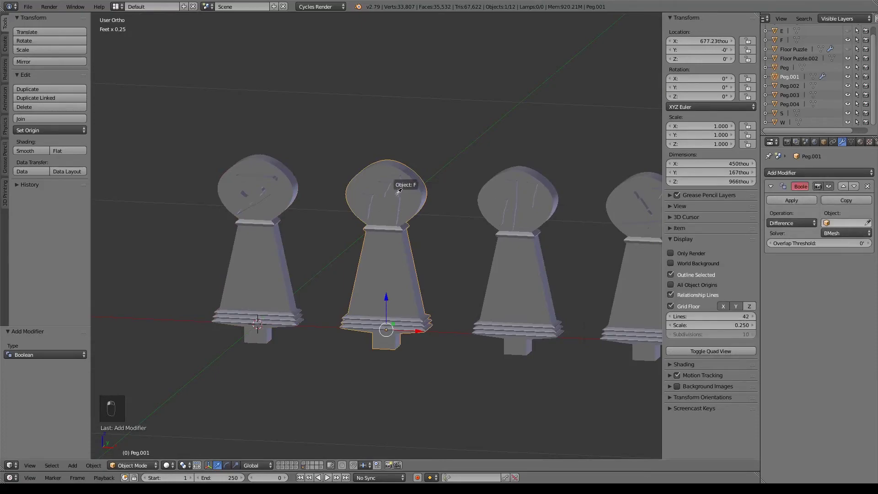
left_click(397, 190)
left_click(848, 40)
left_click(783, 202)
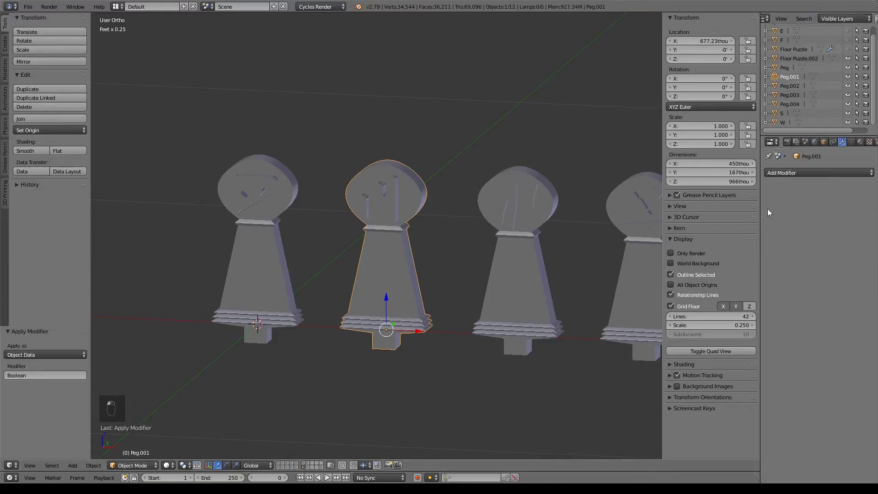
Step: Carve the S rune into the third peg with an applied Boolean Difference modifier, and hide the S rune
middle_click_drag(526, 212, 440, 193, "shift")
right_click(440, 193)
left_click(785, 172)
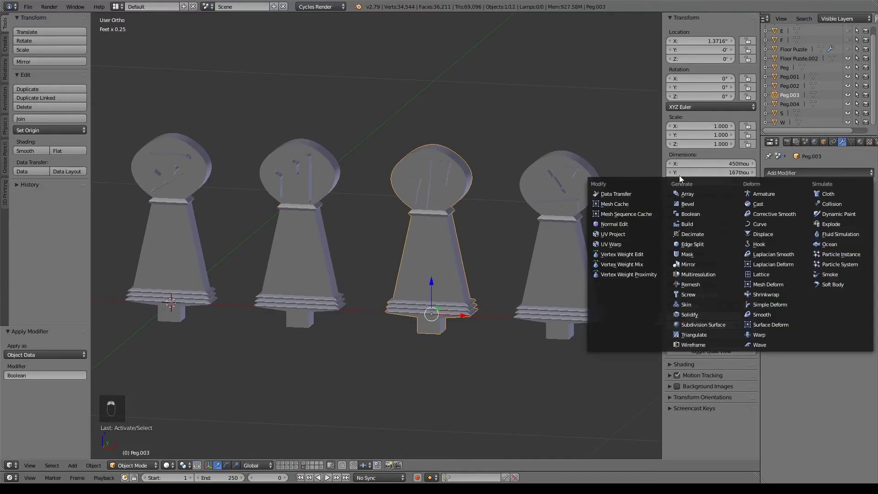
left_click(695, 215)
left_click(794, 223)
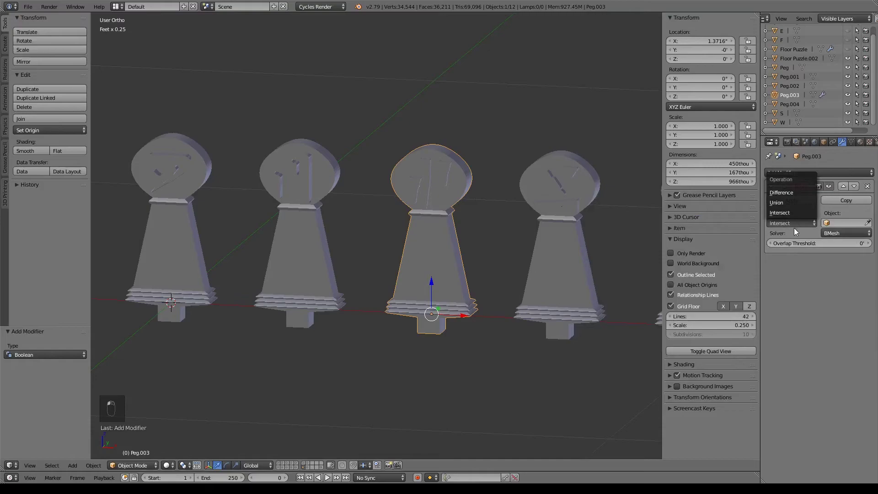
left_click(784, 192)
left_click(868, 222)
left_click(446, 166)
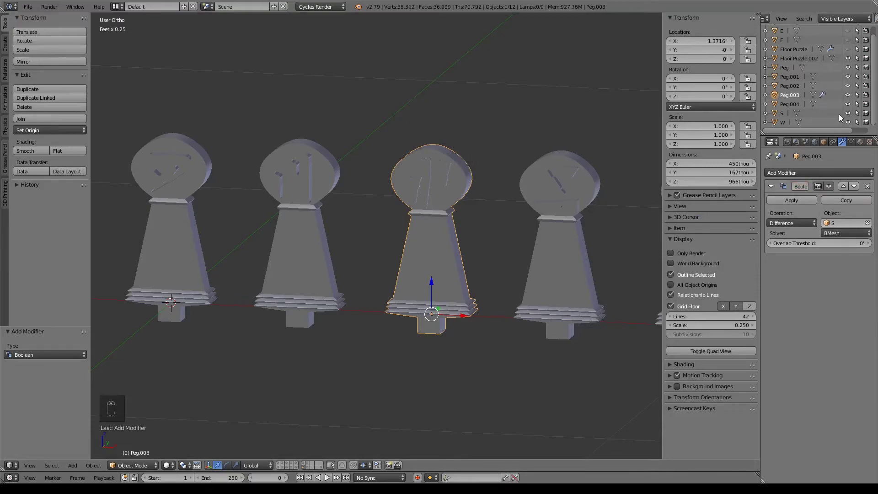
left_click(784, 203)
Step: Carve the W rune into the fourth peg with an applied Boolean Difference modifier, and hide the W rune
middle_click_drag(565, 210, 422, 203, "shift")
right_click(422, 203)
left_click(790, 176)
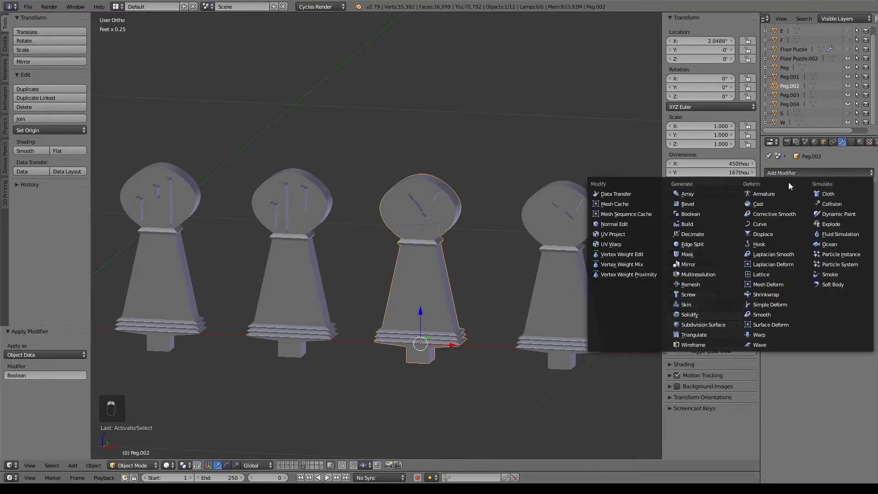
left_click(691, 220)
left_click(800, 224)
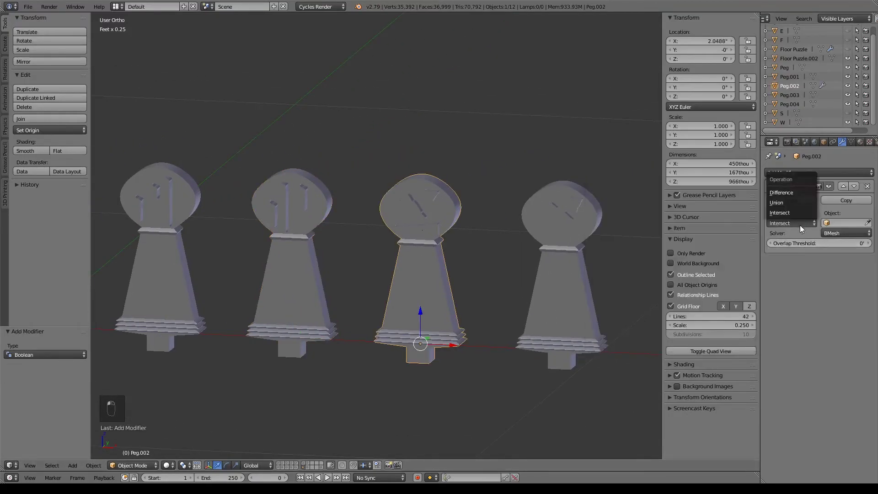
left_click(792, 192)
left_click(868, 223)
left_click(435, 200)
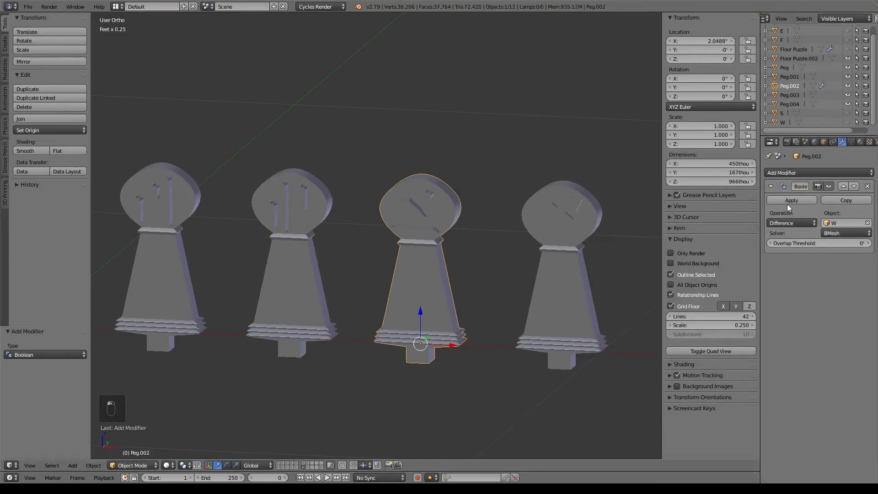
left_click(808, 201)
Step: Carve the A rune into the fifth peg with an applied Boolean Difference modifier, and hide the A rune
right_click(599, 293)
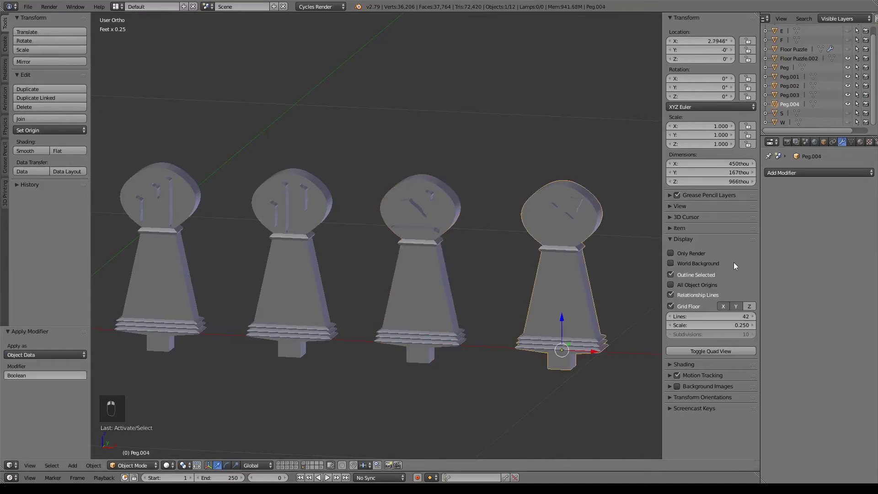
left_click(803, 173)
left_click(697, 213)
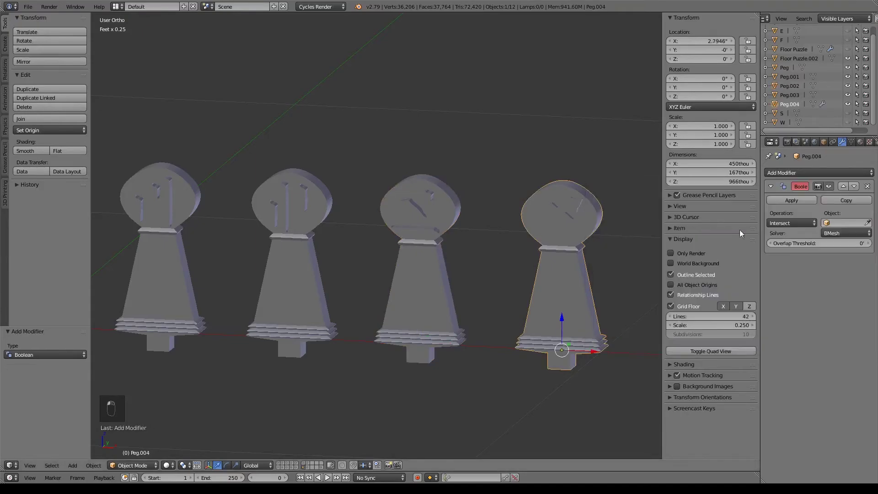
left_click(796, 224)
left_click(779, 201)
left_click(781, 223)
left_click(781, 193)
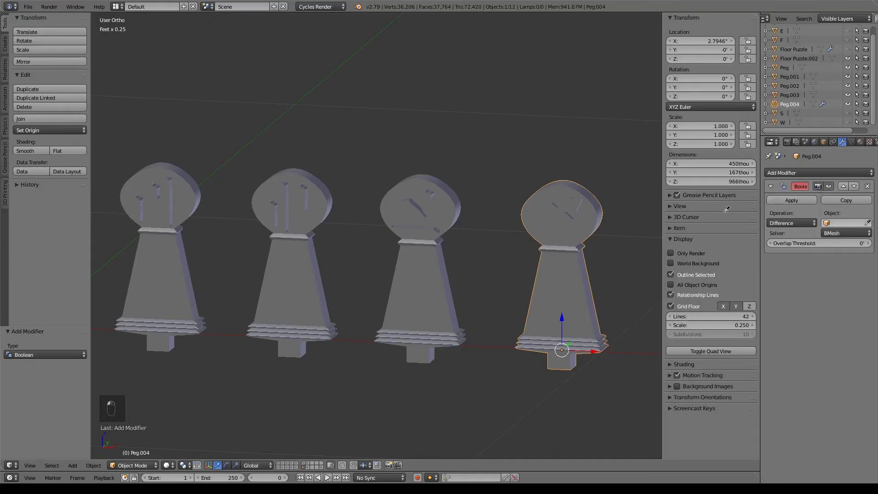
left_click(577, 204)
scroll(795, 57, "up", 1)
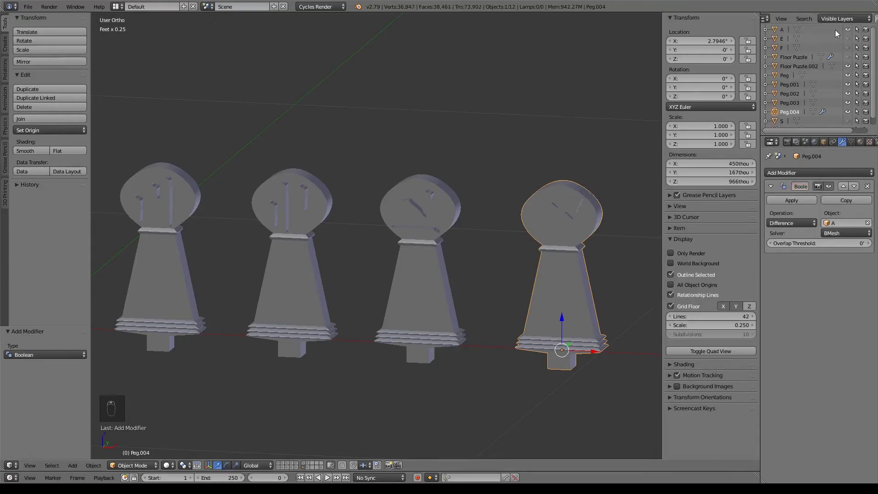
scroll(849, 30, "down", 1)
left_click(772, 200)
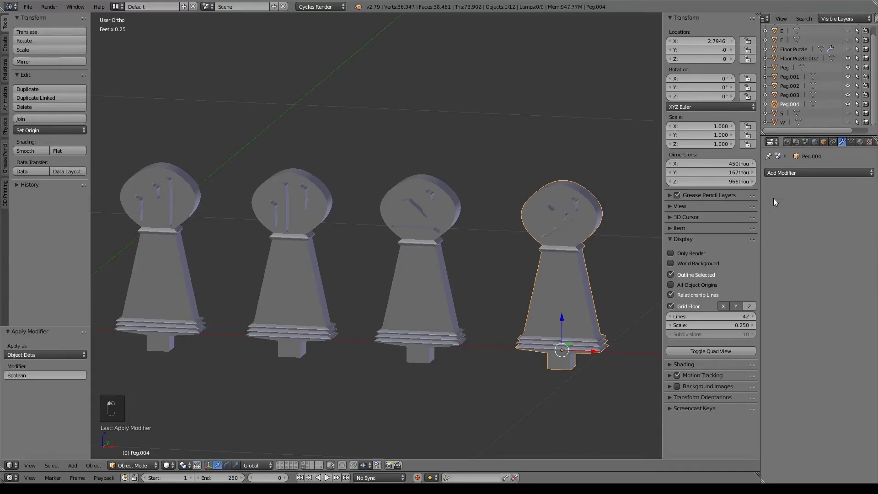
Step: Rotate the first peg by 45° in top view and move it about -3.71" along X onto the floor tile's front-left square
middle_click_drag(599, 295, 558, 270)
scroll(566, 287, "down", 4)
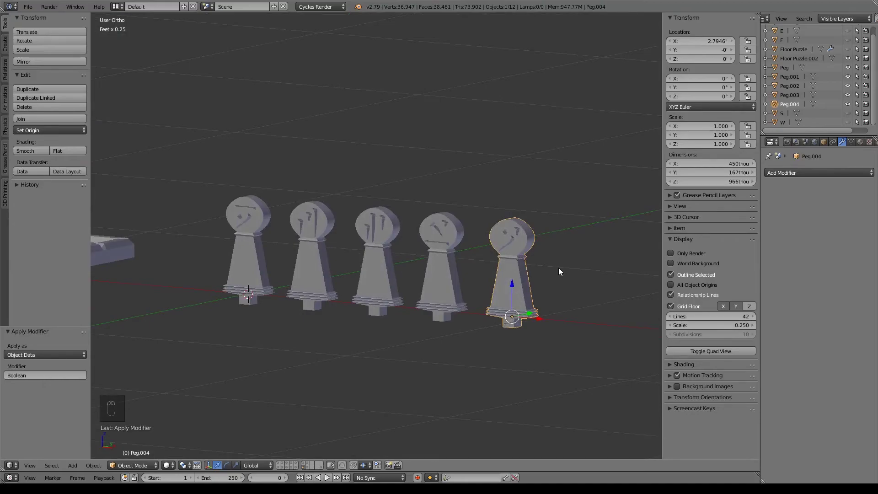
scroll(545, 273, "down", 4)
middle_click_drag(545, 274, 451, 372)
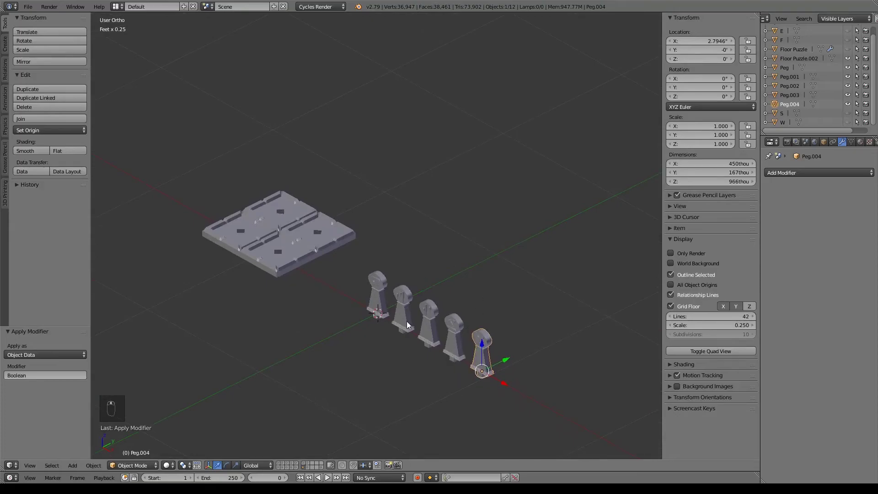
right_click(377, 304)
middle_click_drag(377, 304, 344, 330)
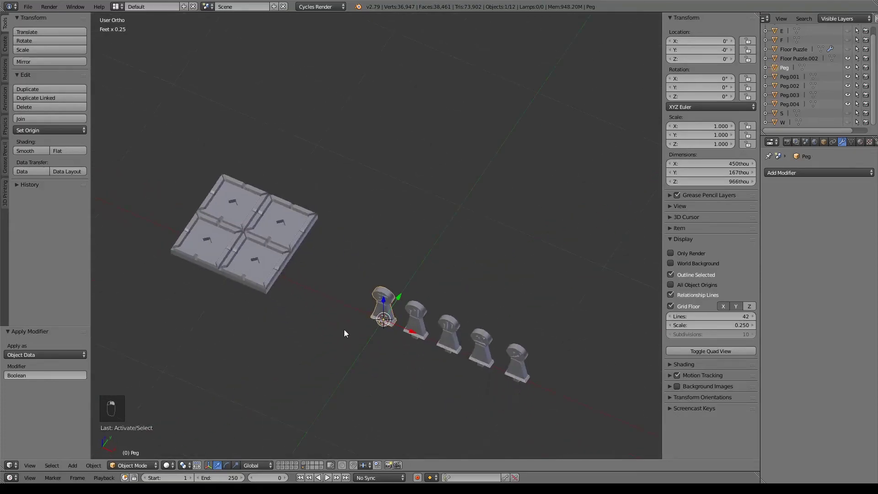
key("KP_7")
middle_click_drag(358, 250, 502, 289, "shift")
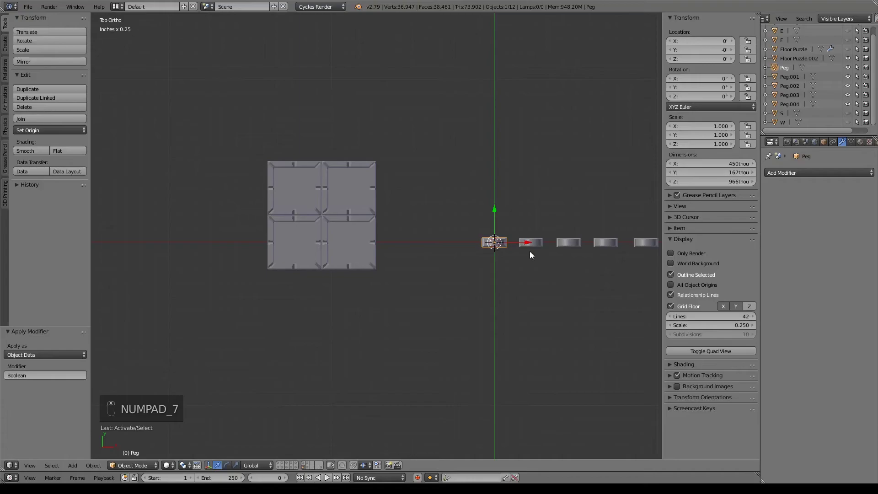
type("r45")
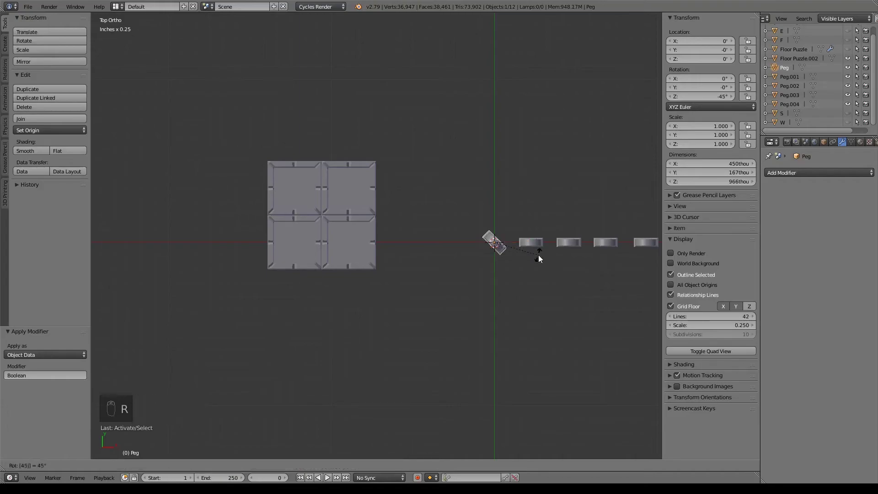
key("Return")
key("g")
left_click(339, 255)
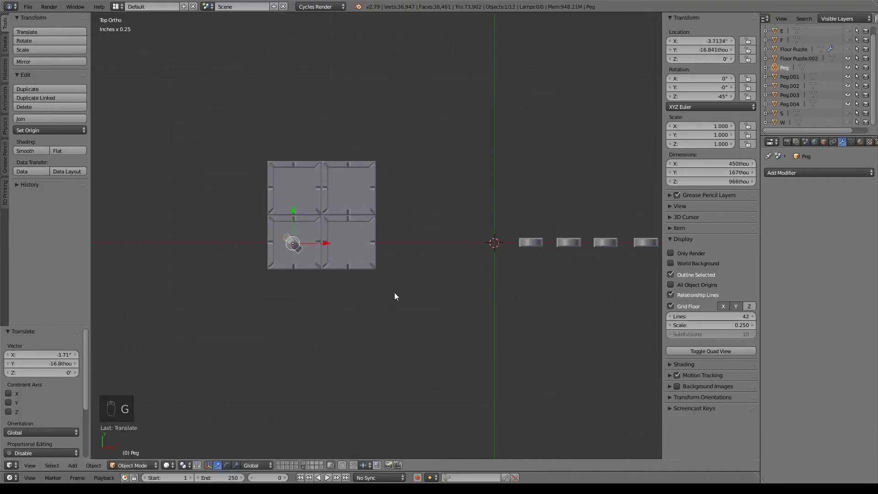
Step: Raise the first peg about 127 thou in front view and shift it along X to about -3.69", lining its plug up with the tile socket
middle_click_drag(389, 316, 457, 271)
key("KP_Decimal")
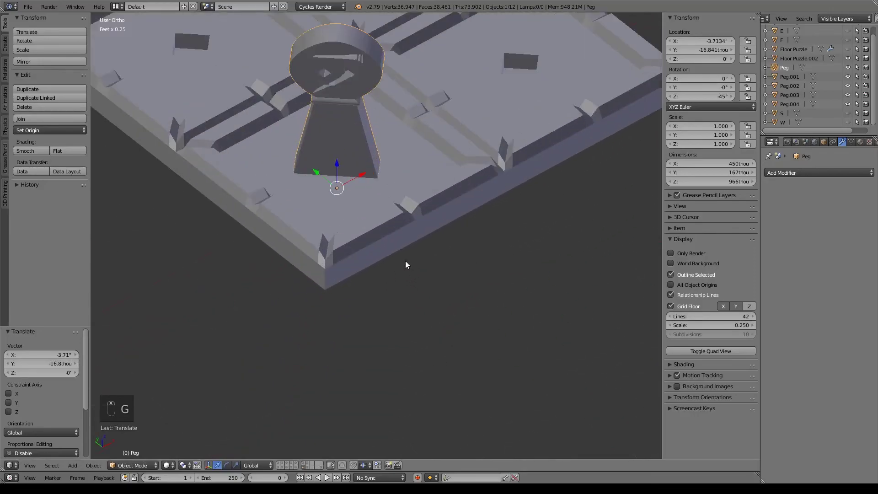
key("KP_1")
scroll(539, 343, "down", 6)
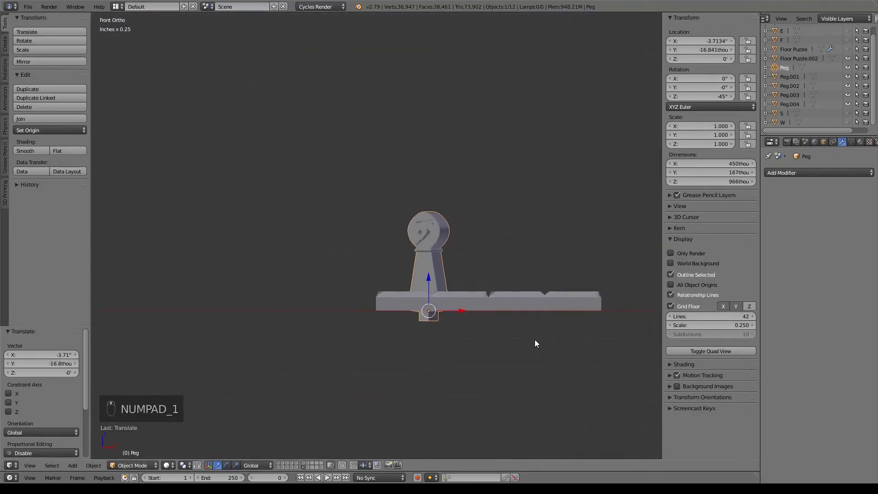
key("z")
scroll(526, 345, "up", 6)
middle_click_drag(518, 351, 385, 257, "shift")
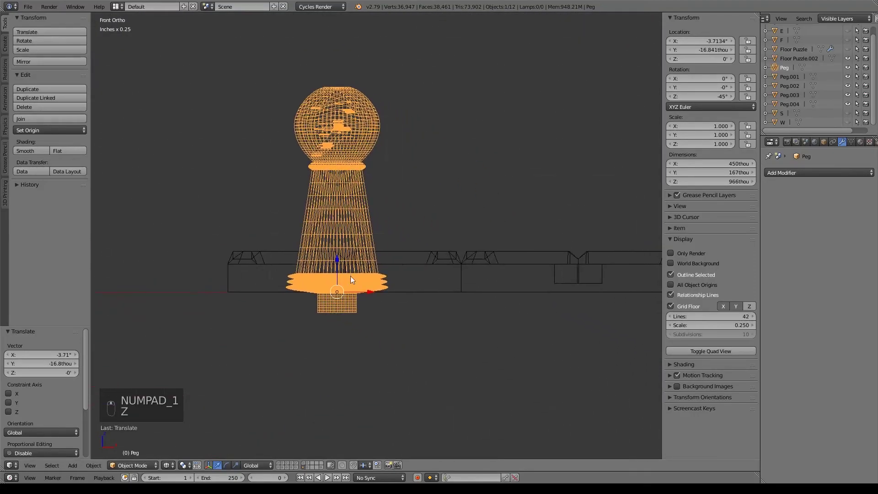
left_click_drag(338, 261, 343, 232)
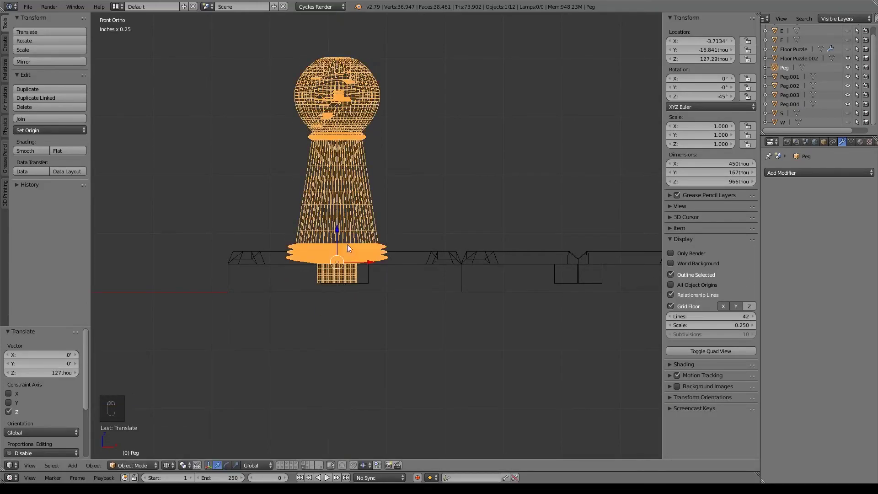
mouse_move(365, 261)
left_mouse_down()
mouse_move(375, 260)
mouse_move(358, 256)
left_mouse_up()
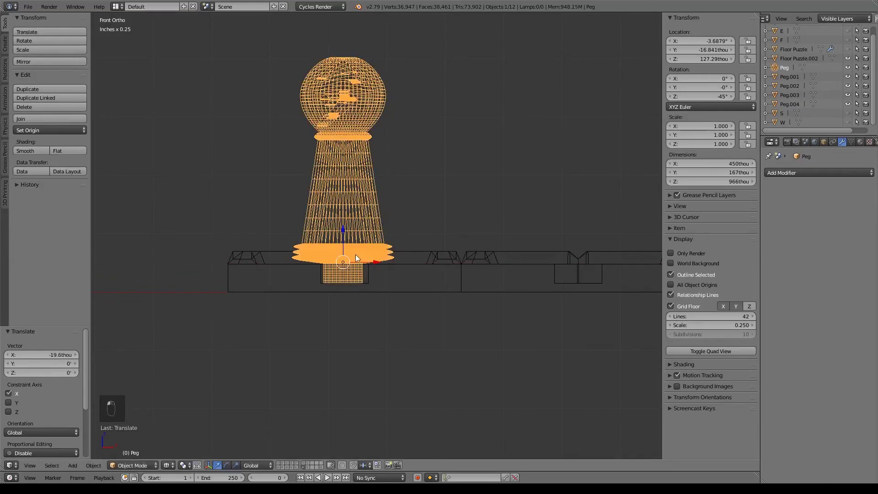
Step: Center the first peg over its socket in top view, moving it about 5.5 thou along X and 13.8 thou along Y
key("KP_7")
key("z")
key("KP_Decimal")
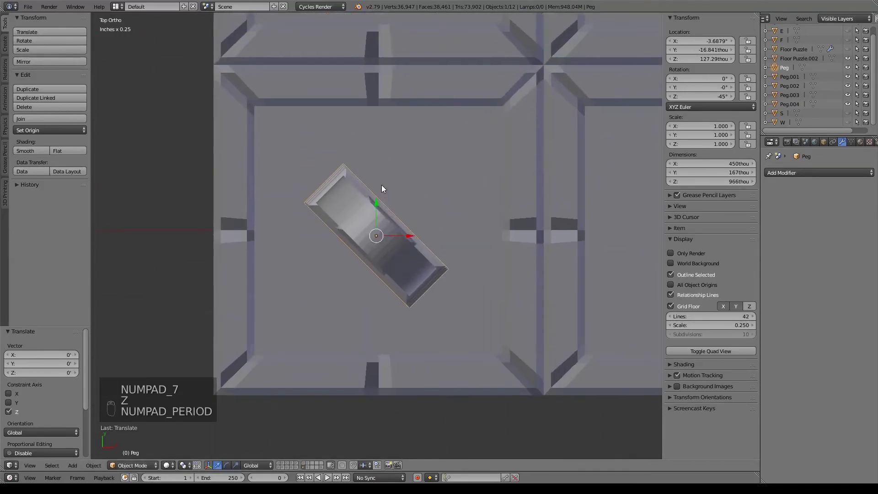
key("z")
key("g")
left_click(414, 238)
key("z")
scroll(502, 288, "up", 5)
mouse_move(472, 356)
middle_mouse_down()
mouse_move(503, 288)
mouse_move(525, 265)
mouse_move(511, 267)
mouse_move(524, 287)
mouse_move(408, 333)
middle_mouse_up()
scroll(525, 265, "down", 3)
scroll(515, 278, "down", 2)
scroll(534, 276, "up", 2)
scroll(524, 287, "down", 5)
Step: Rotate the second peg by -45° in top view, giving it a Z rotation of 45°
right_click(438, 311)
key("KP_7")
type("r45-")
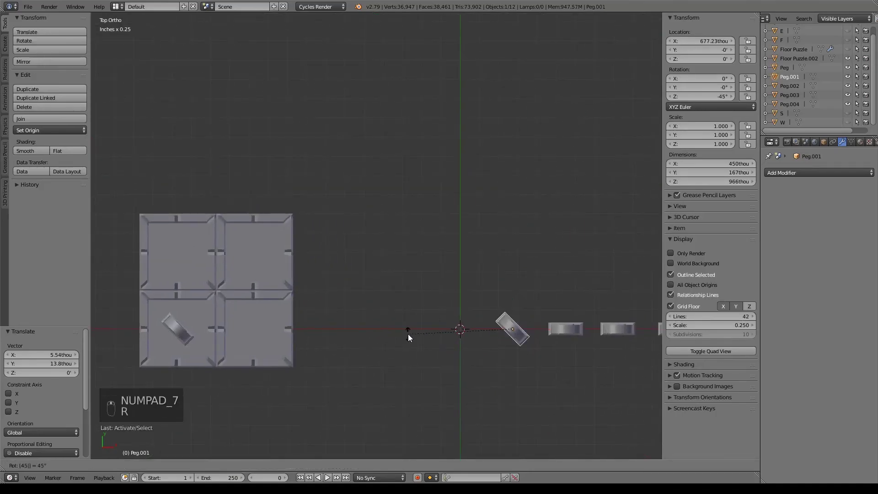
key("Return")
middle_click_drag(537, 380, 511, 308)
key("KP_7")
Step: Move the second peg to about X -2.68" on the floor tile's front-right square and raise it to about 143 thou, seating its plug
left_click_drag(543, 328, 287, 322)
key("KP_1")
key("z")
middle_click_drag(287, 245, 393, 294, "shift")
left_click_drag(365, 237, 365, 236)
left_click_drag(365, 236, 365, 224)
left_click(365, 224)
key("z")
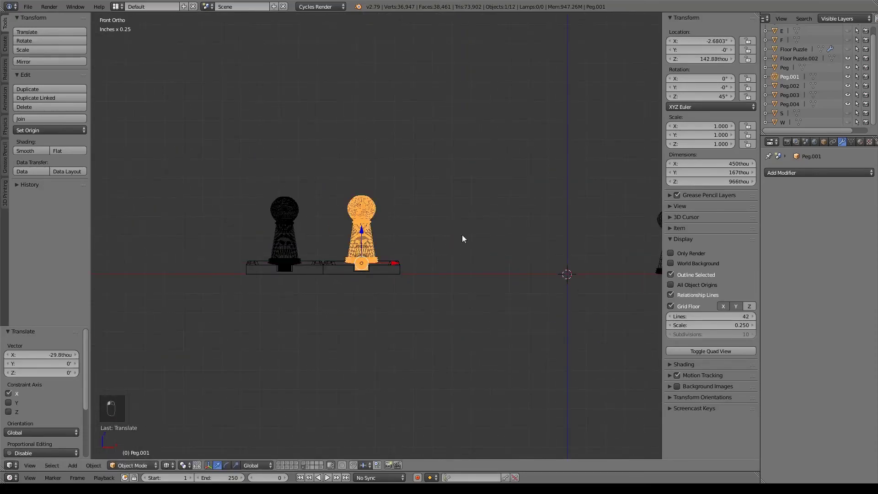
Step: Rotate the third peg in top view to a Z rotation of -135°
key("KP_7")
right_click(533, 287)
type("r90")
key("Return")
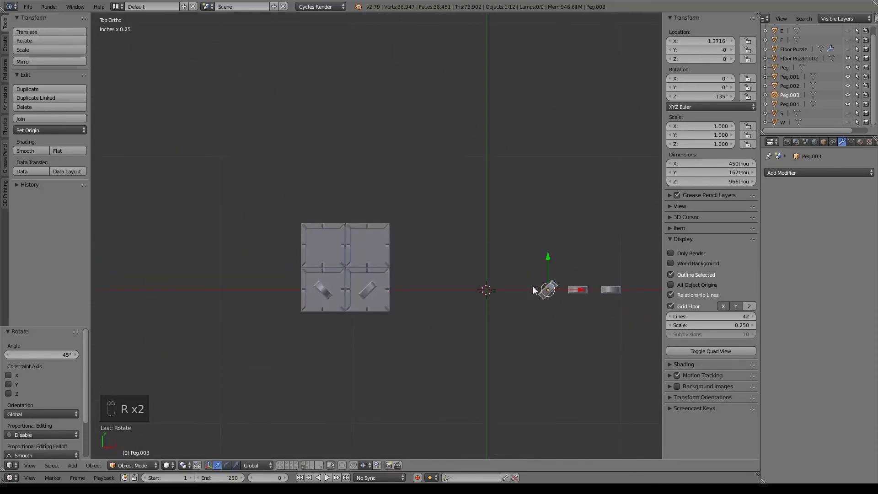
Step: Move the third peg onto the floor tile's back-left square and raise it to seat its plug
left_click_drag(579, 289, 355, 290)
left_click_drag(324, 256, 323, 209)
key("KP_1")
key("z")
scroll(325, 229, "up", 6)
left_click_drag(323, 281, 324, 262)
Step: Center the third peg over its socket in top view, moving it about 10.3 thou along X and -41.3 thou along Y
middle_click_drag(411, 253, 433, 327)
key("KP_7")
key("g")
left_click(326, 274)
middle_click_drag(590, 361, 323, 285, "shift")
Step: Rotate the fourth peg in top view in -45° increments to a Z rotation of 135°
middle_click_drag(468, 343, 441, 295)
right_click(493, 351)
key("KP_7")
scroll(493, 351, "down", 3)
type("r")
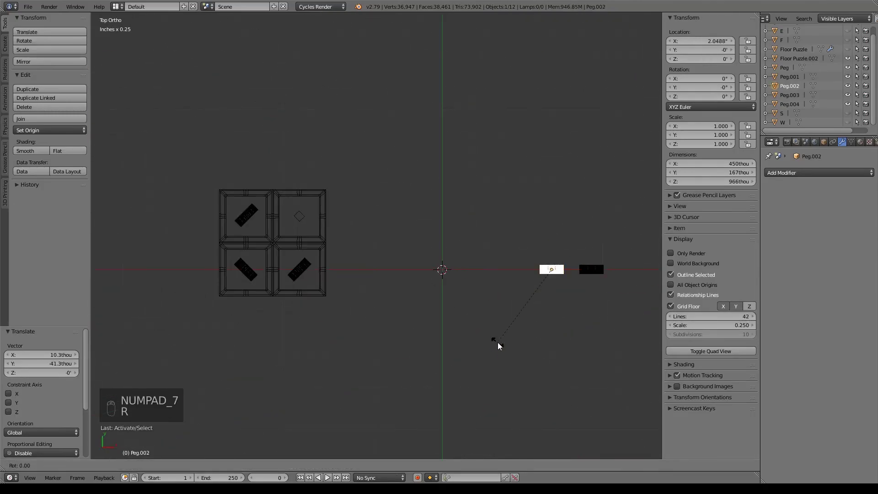
type("-45")
key("Return")
type("r-45")
key("Return")
key("r")
left_click(253, 305)
Step: Seat the fourth peg in the tile's back-right socket at about X -2.68", Y 1.02" and Z 146 thou
key("KP_1")
left_click_drag(299, 239, 299, 230)
key("KP_3")
key("KP_7")
key("KP_Decimal")
key("g")
left_click(384, 251)
scroll(438, 269, "down", 5)
key("z")
middle_click_drag(439, 271, 463, 223)
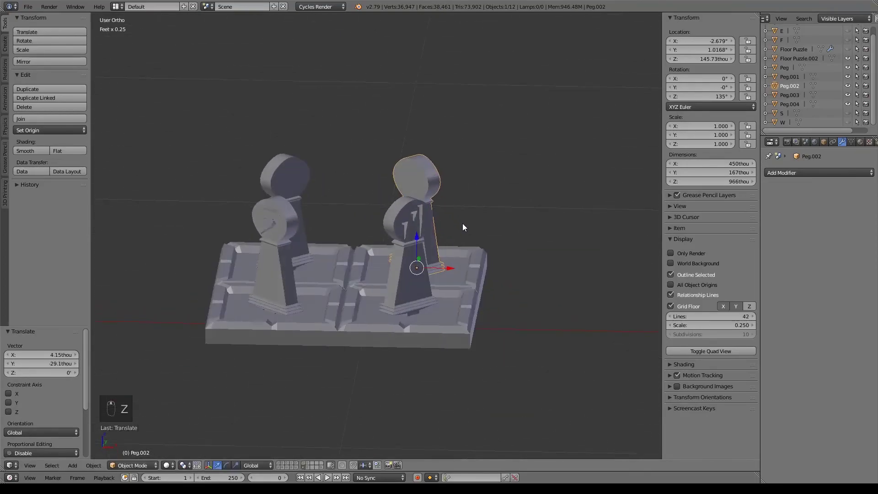
Step: Move the floor puzzle tile and all five pegs to the first layer and show the dungeon on that layer
key("a")
key("a")
key("a")
key("m")
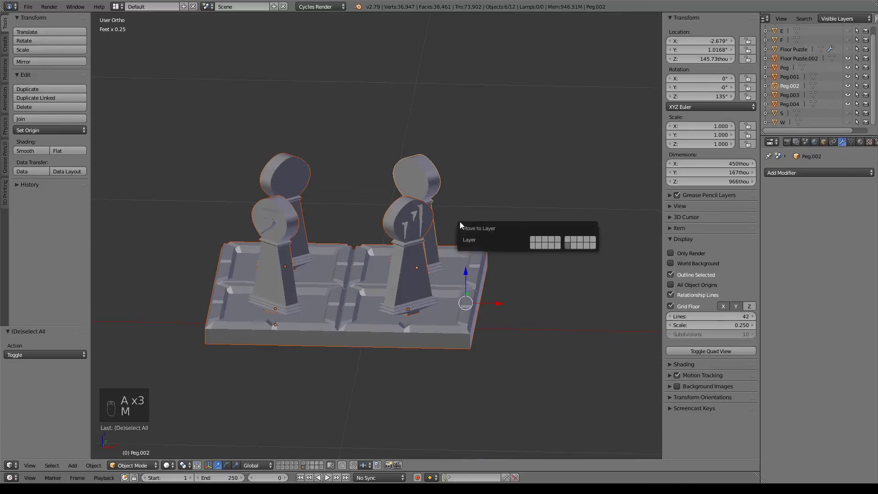
left_click(532, 240)
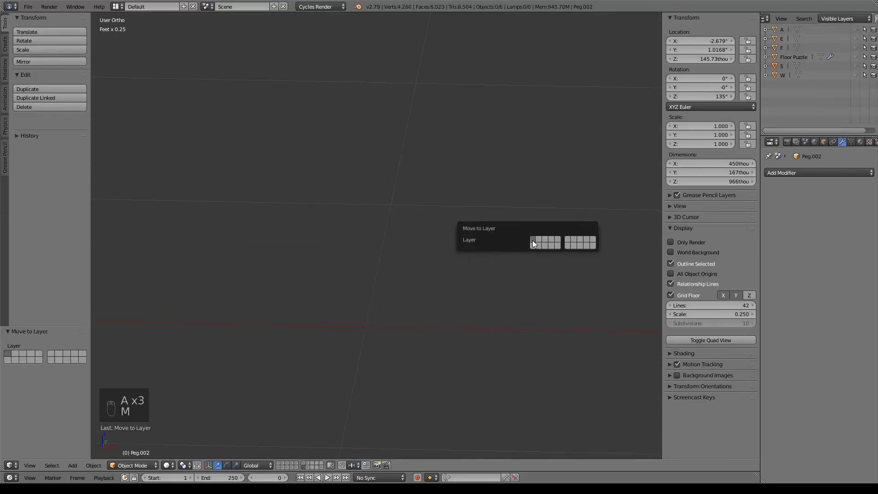
left_click(279, 464)
middle_click_drag(409, 310, 421, 270)
scroll(388, 285, "up", 2)
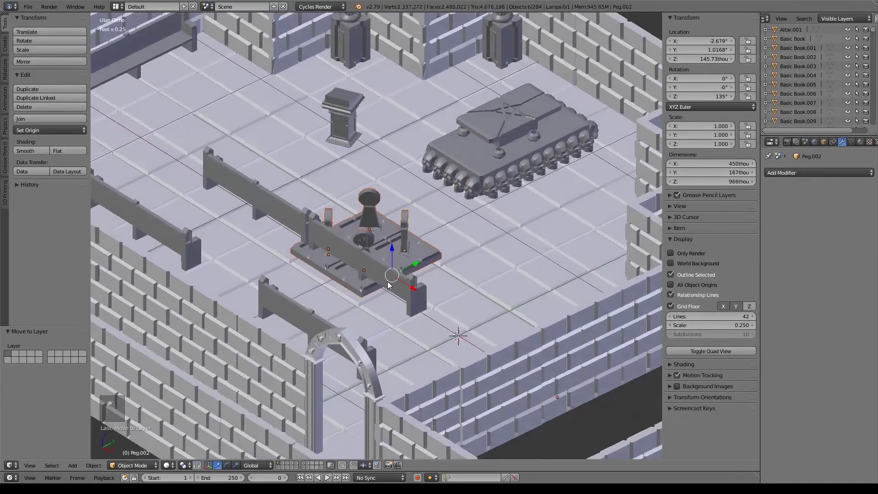
Step: Move the puzzle tile and pegs along X into the neighbouring empty room and shift them -3.96" along Y
scroll(388, 285, "down", 5)
key("g")
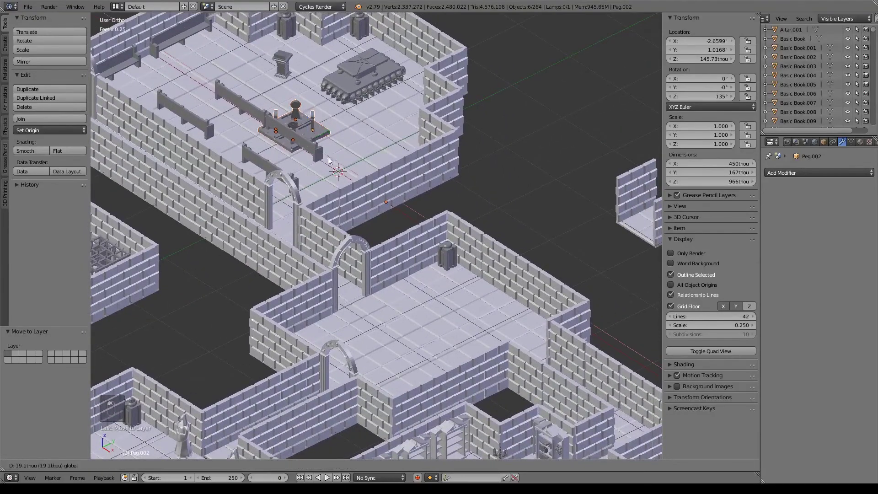
key("x")
left_click(534, 267)
key("g")
key("y")
left_click(463, 313)
middle_click_drag(516, 340, 470, 172)
Step: Bring the fifth peg into the room beside the puzzle tile and raise it by about 282 thou
right_click(403, 312)
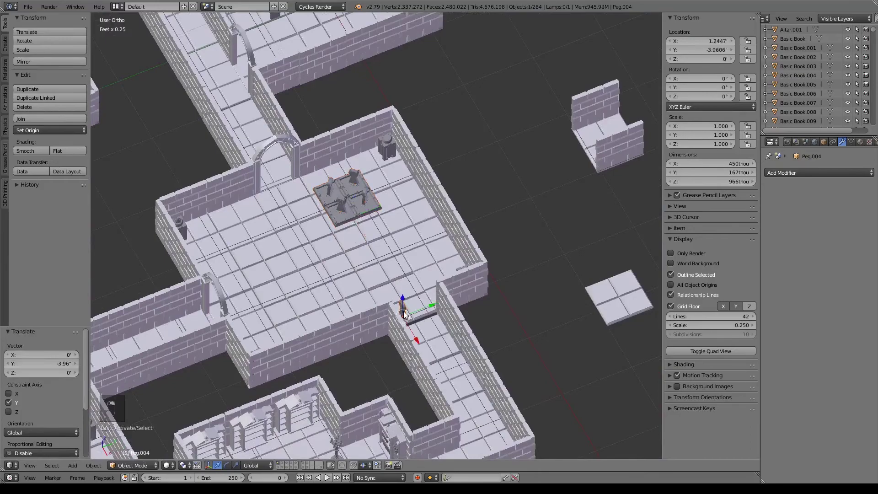
key("g")
left_click(435, 265)
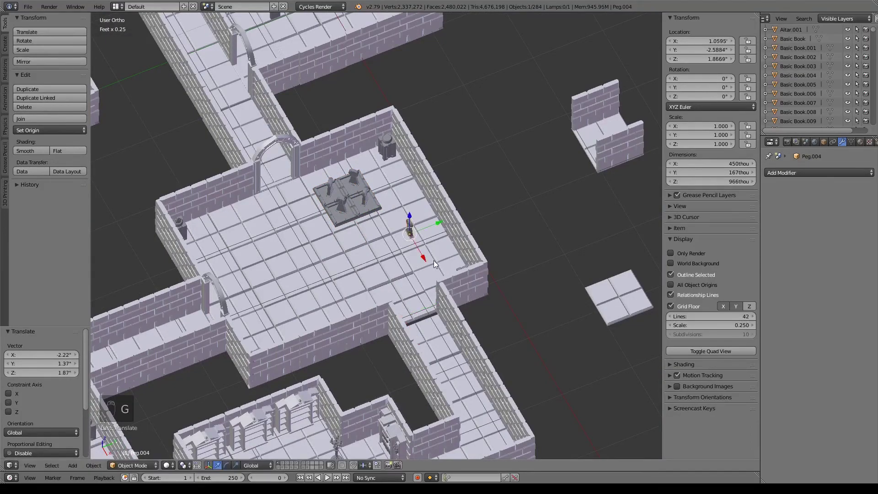
middle_click_drag(436, 266, 458, 298)
scroll(515, 314, "up", 3)
key("g")
key("z")
left_click(544, 274)
Step: Select the puzzle tile with its four seated pegs and move them along X, placing the second peg at about X 10.87"
middle_click_drag(544, 275, 445, 254)
right_click(441, 215)
right_click(441, 216, "shift")
right_click(400, 197, "shift")
right_click(383, 225, "shift")
right_click(417, 261, "shift")
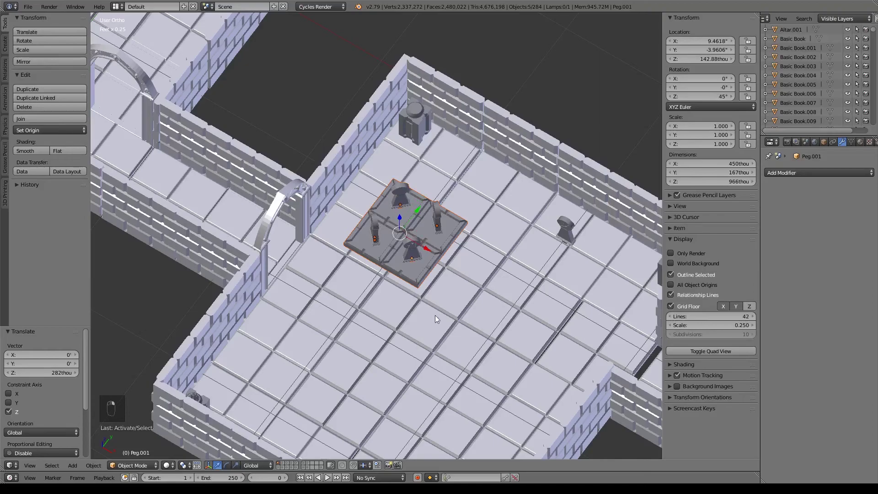
key("g")
right_click(469, 355)
key("g")
key("x")
left_click(471, 292)
Step: Shift the tile and its four pegs about -1.13" along Y and 795 thou along X toward the room's centre
right_click_drag(462, 262, 453, 254)
left_click(448, 300)
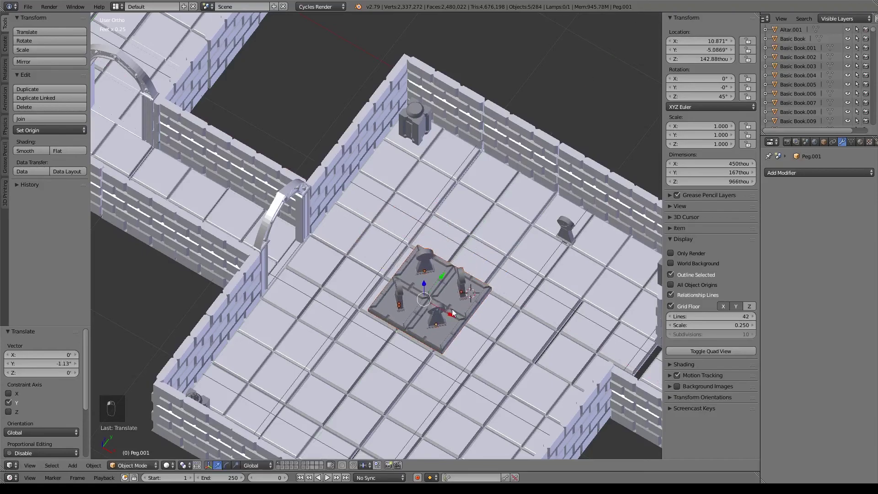
left_click_drag(450, 318, 479, 335)
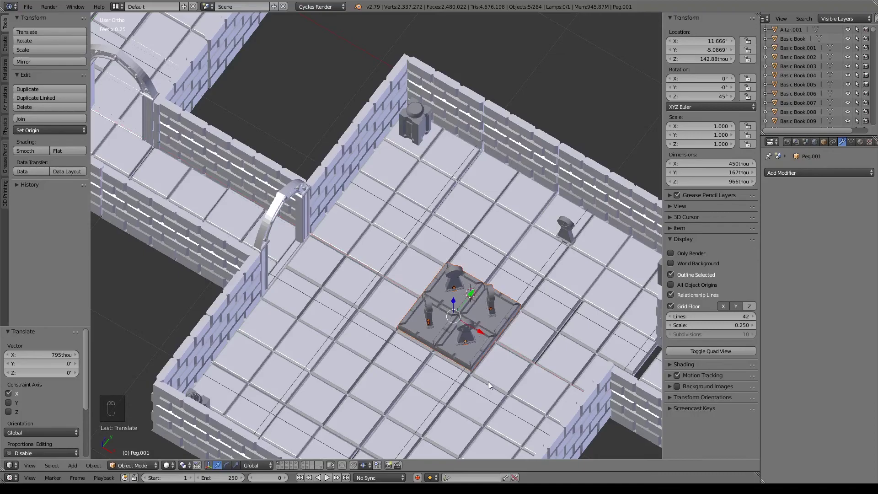
middle_click_drag(542, 372, 530, 336)
scroll(480, 276, "up", 3)
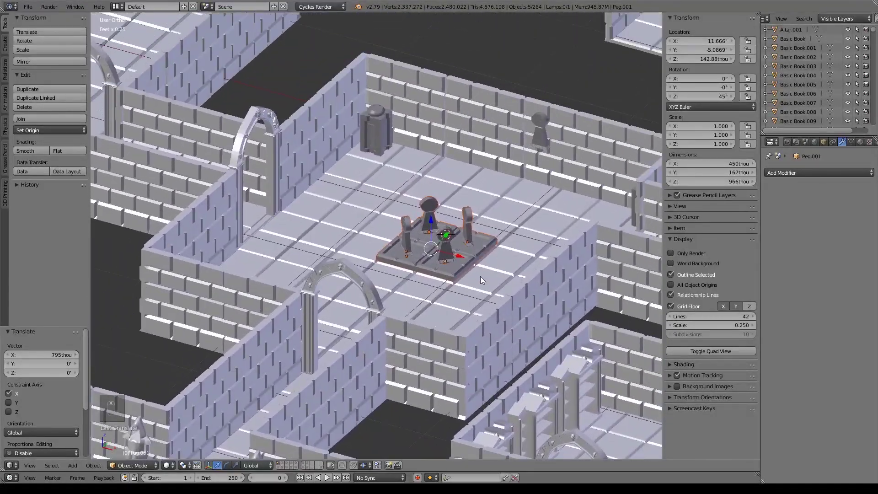
scroll(480, 276, "up", 3)
right_click(370, 232)
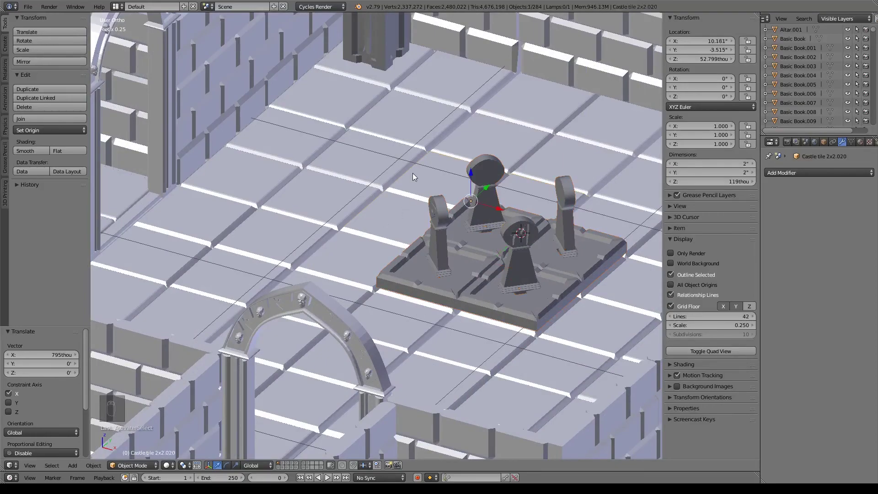
middle_click_drag(461, 253, 356, 254)
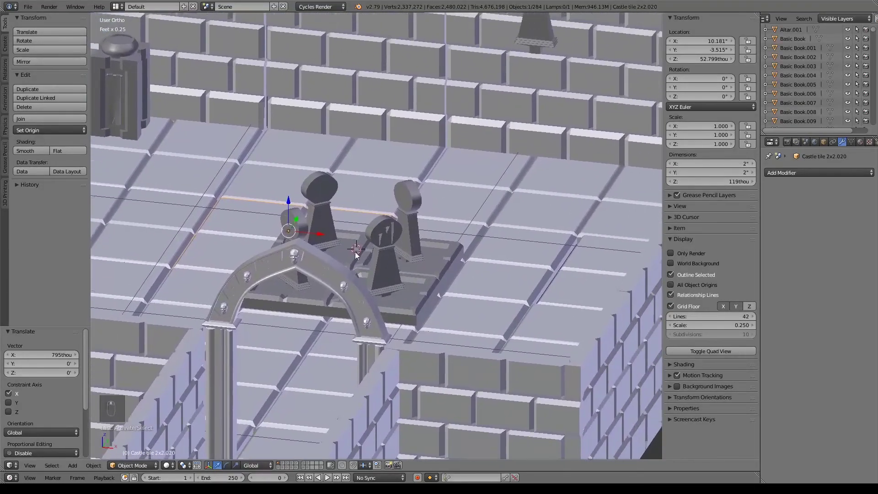
Step: Move the fifth peg about -5.97" along Y to stand just in front of the puzzle tile
scroll(357, 255, "down", 5)
mouse_move(500, 172)
middle_mouse_down()
mouse_move(489, 178)
mouse_move(496, 174)
middle_mouse_up()
right_click(493, 176)
key("g")
key("y")
left_click(378, 340)
Step: Try a Boolean Union modifier on the statue beside the corridor opening and remove it
middle_click_drag(378, 340, 419, 99, "shift")
scroll(487, 170, "up", 2)
right_click(249, 258)
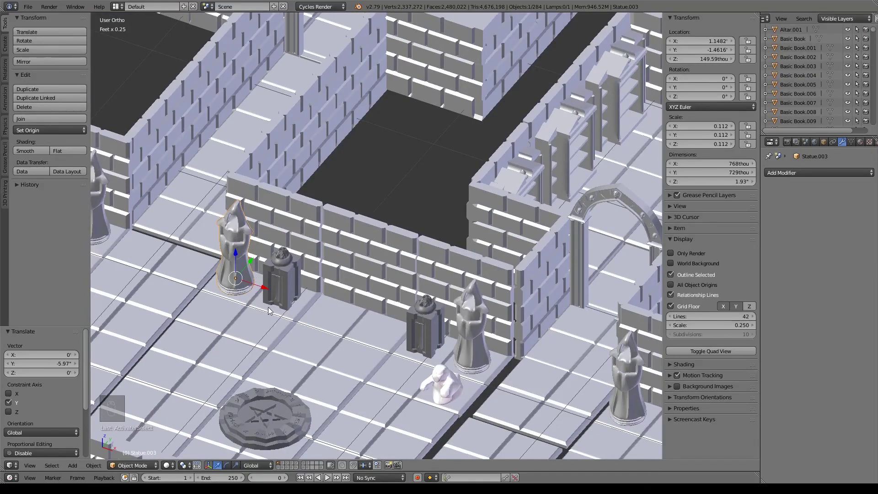
scroll(456, 160, "down", 4)
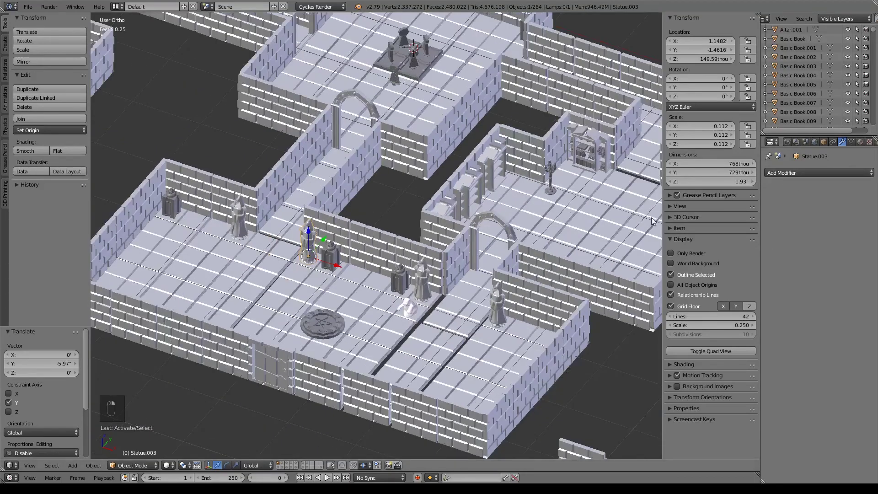
left_click(804, 173)
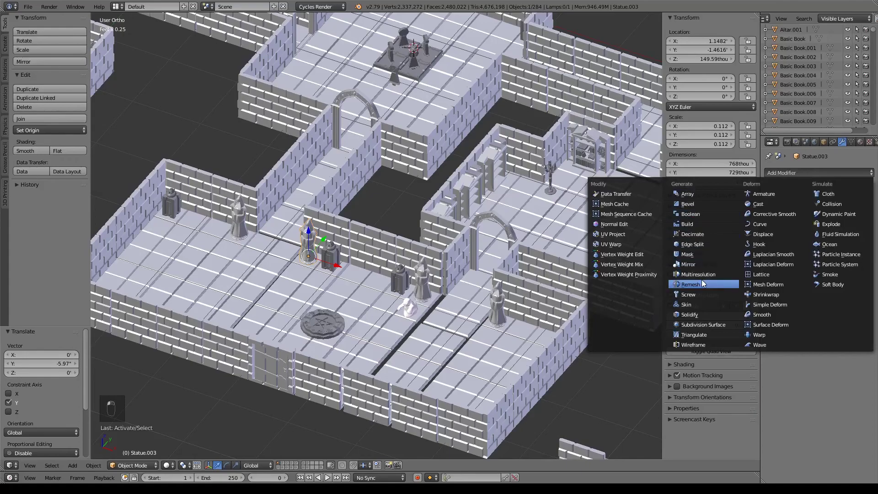
left_click(691, 213)
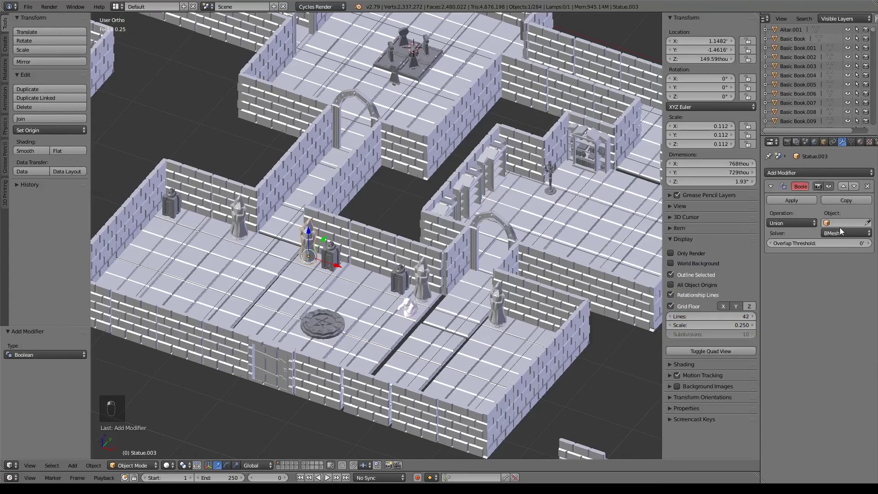
left_click(868, 223)
key("Escape")
left_click(868, 186)
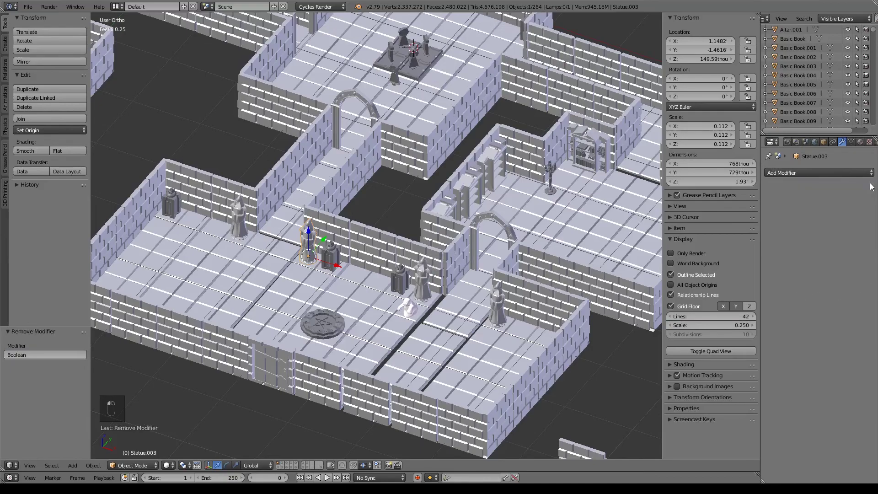
middle_click_drag(452, 71, 465, 158, "shift")
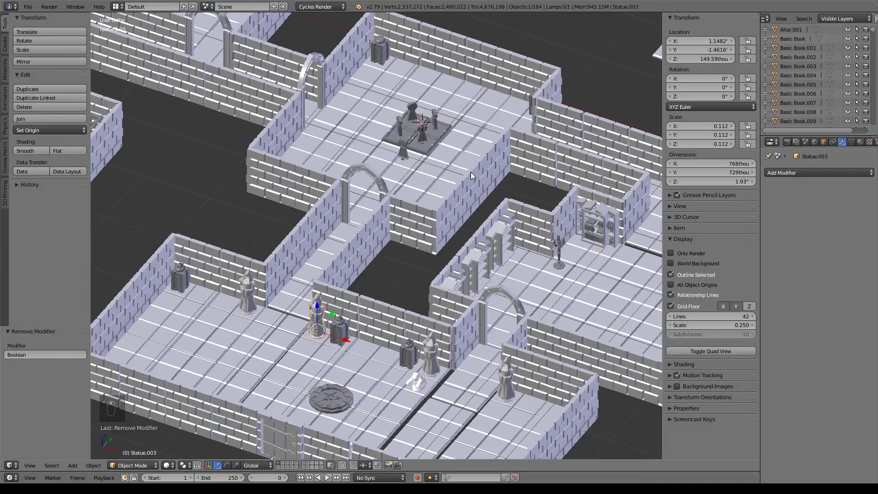
scroll(471, 166, "up", 3)
middle_click_drag(474, 90, 424, 302, "shift")
scroll(431, 308, "up", 6)
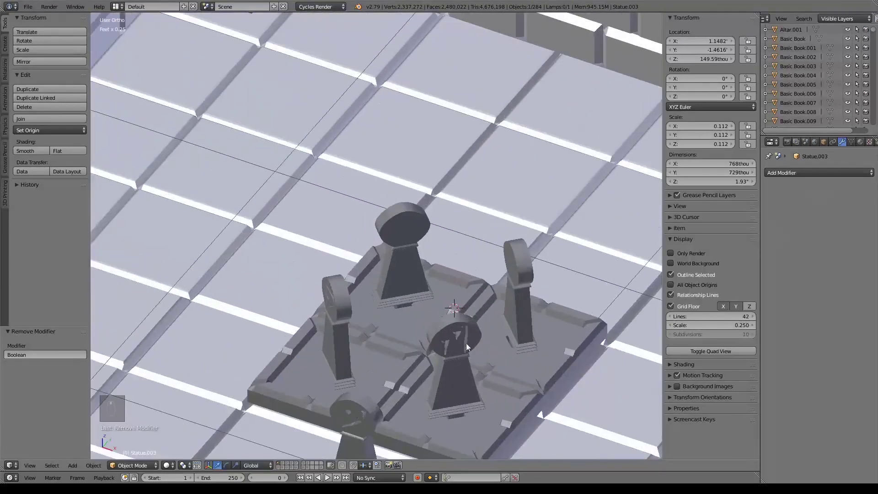
middle_click_drag(468, 350, 448, 195, "shift")
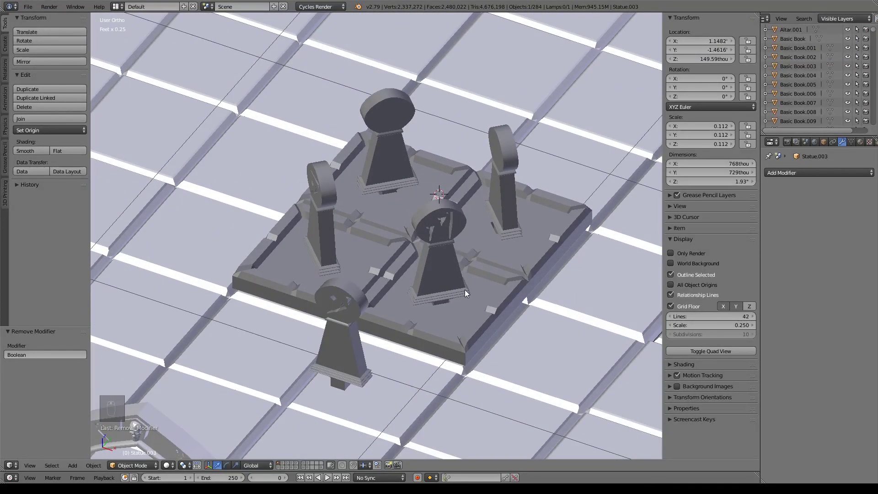